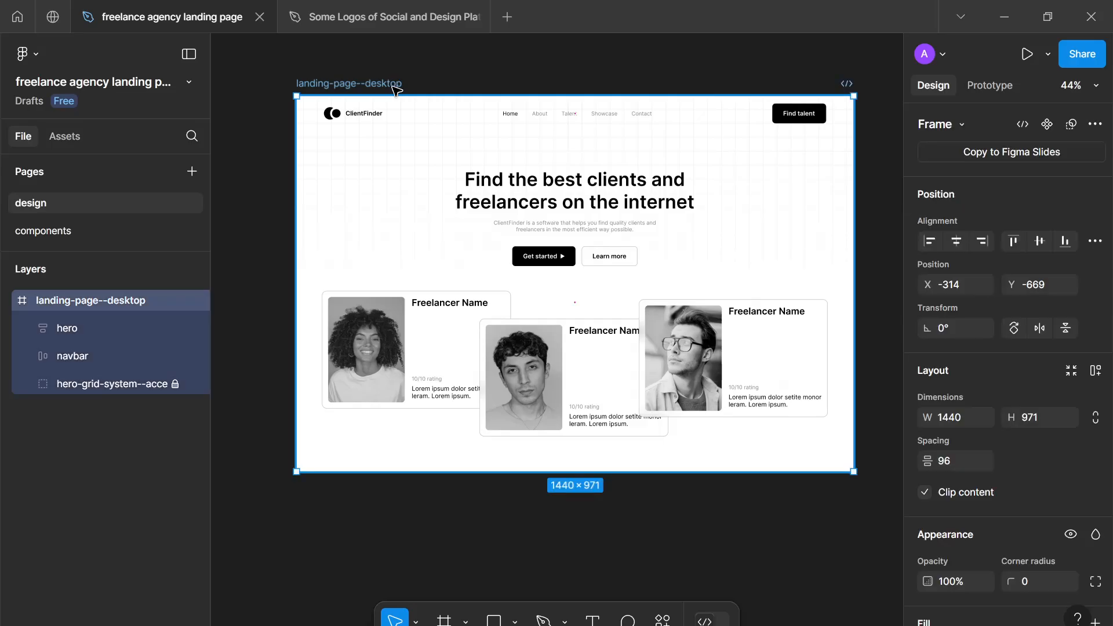
- Extend the landing-page--desktop frame downward to a height of about 1877 px
{"action": "scroll", "coordinate": [545, 232], "scroll_direction": "right", "scroll_amount": 2}
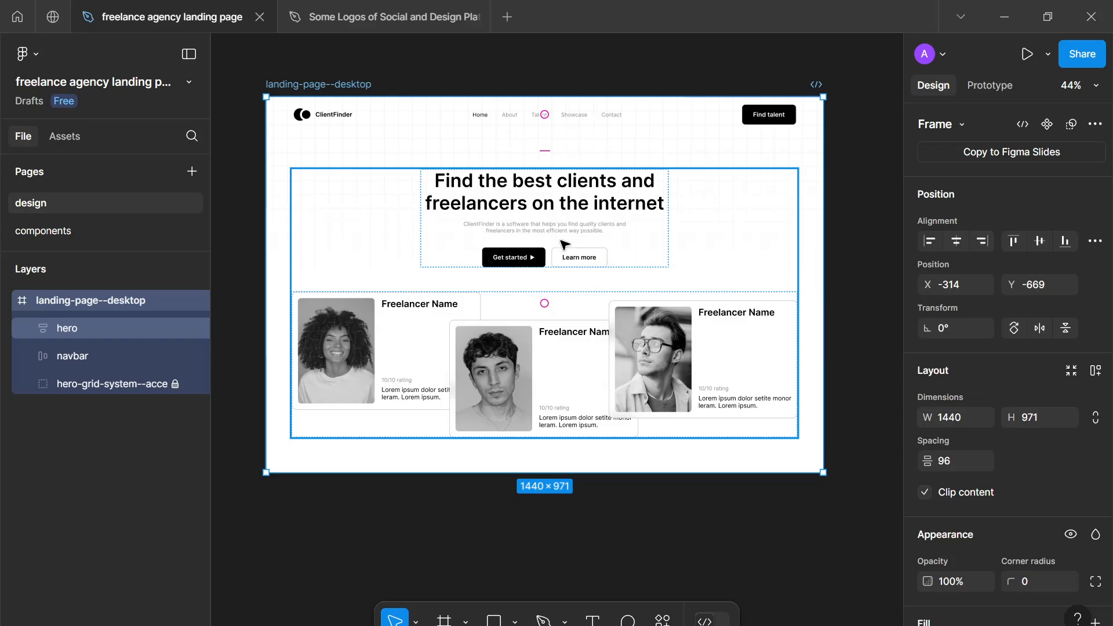
{"action": "scroll", "coordinate": [561, 253], "scroll_direction": "down", "scroll_amount": 2, "text": "ctrl"}
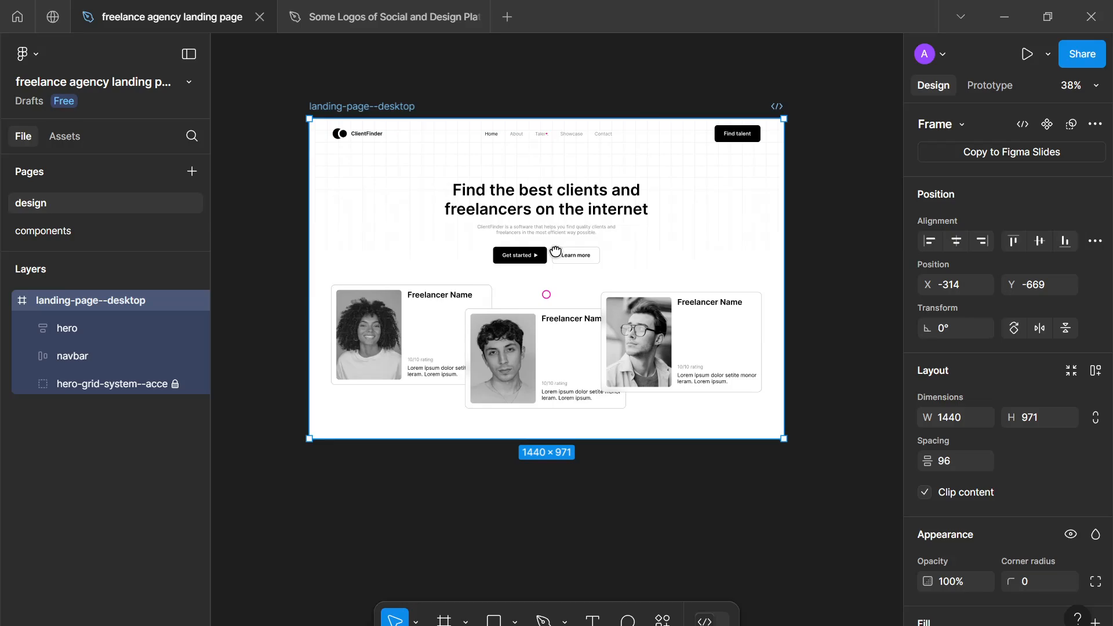
{"action": "left_click_drag", "start_coordinate": [554, 250], "coordinate": [546, 254]}
{"action": "scroll", "coordinate": [531, 343], "scroll_direction": "up", "scroll_amount": 2, "text": "ctrl"}
{"action": "scroll", "coordinate": [532, 348], "scroll_direction": "down", "scroll_amount": 1, "text": "ctrl"}
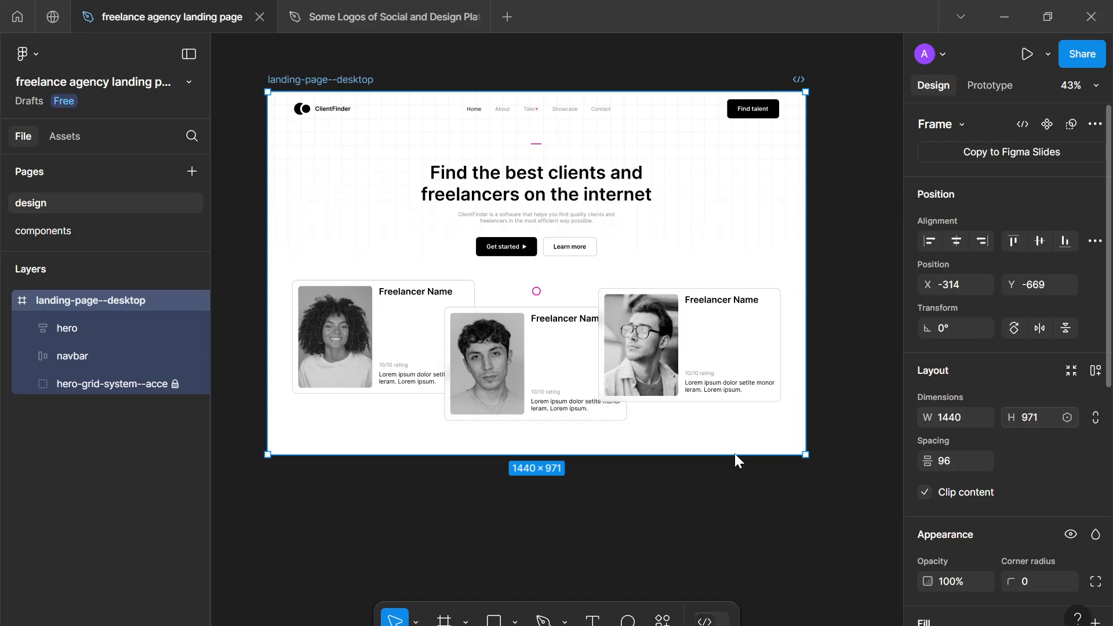
{"action": "scroll", "coordinate": [581, 464], "scroll_direction": "down", "scroll_amount": 4}
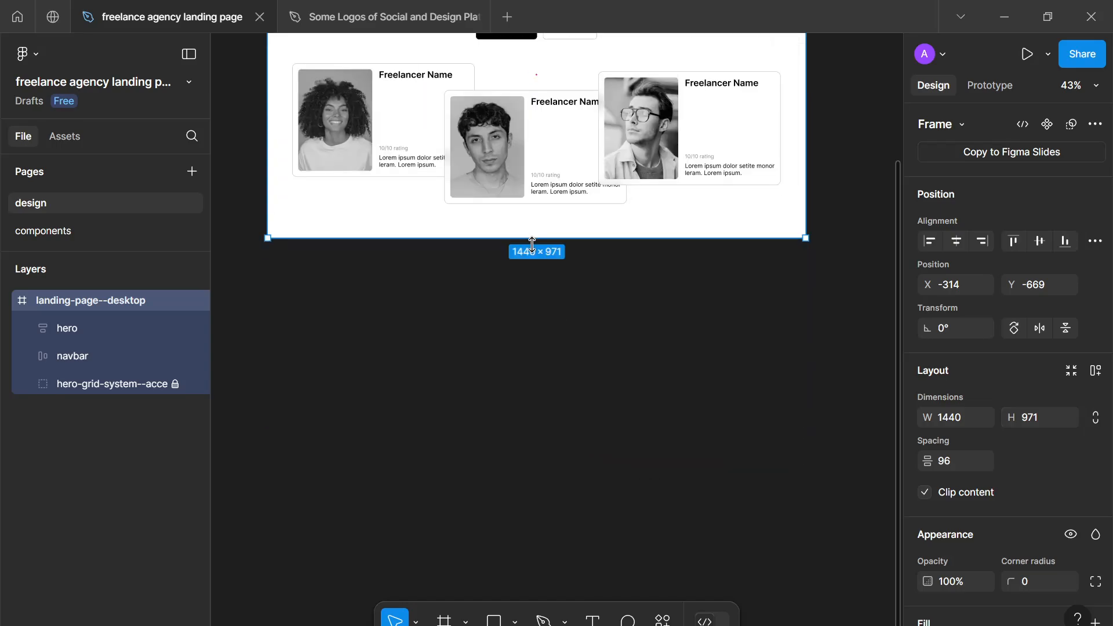
{"action": "left_click_drag", "start_coordinate": [529, 237], "coordinate": [576, 539]}
{"action": "scroll", "coordinate": [576, 537], "scroll_direction": "down", "scroll_amount": 4}
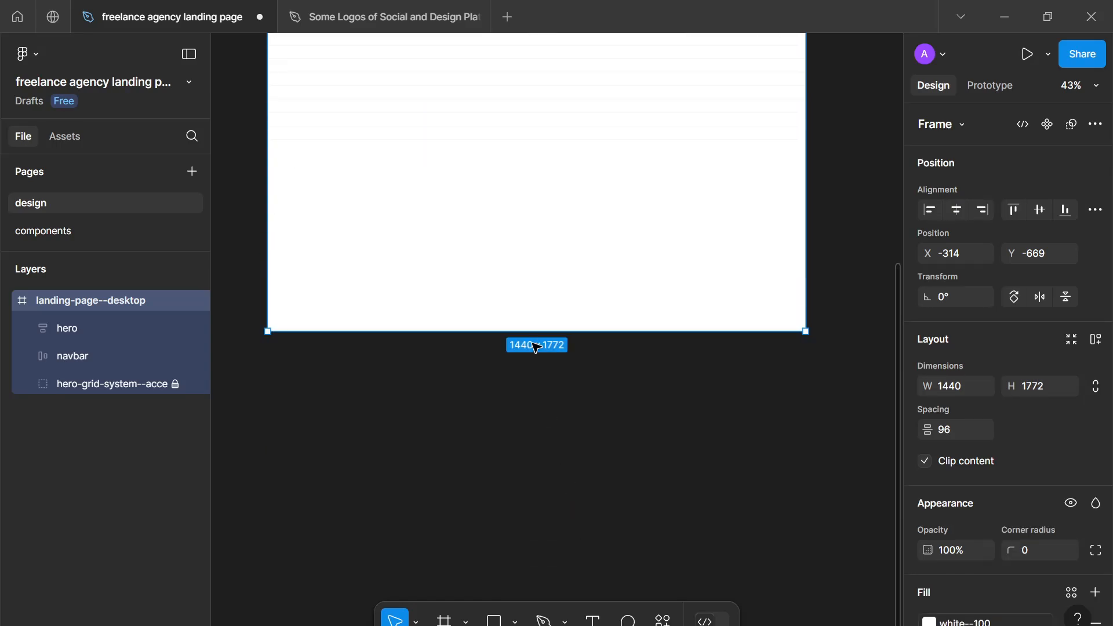
{"action": "left_click_drag", "start_coordinate": [536, 331], "coordinate": [547, 370]}
{"action": "scroll", "coordinate": [550, 374], "scroll_direction": "up", "scroll_amount": 4}
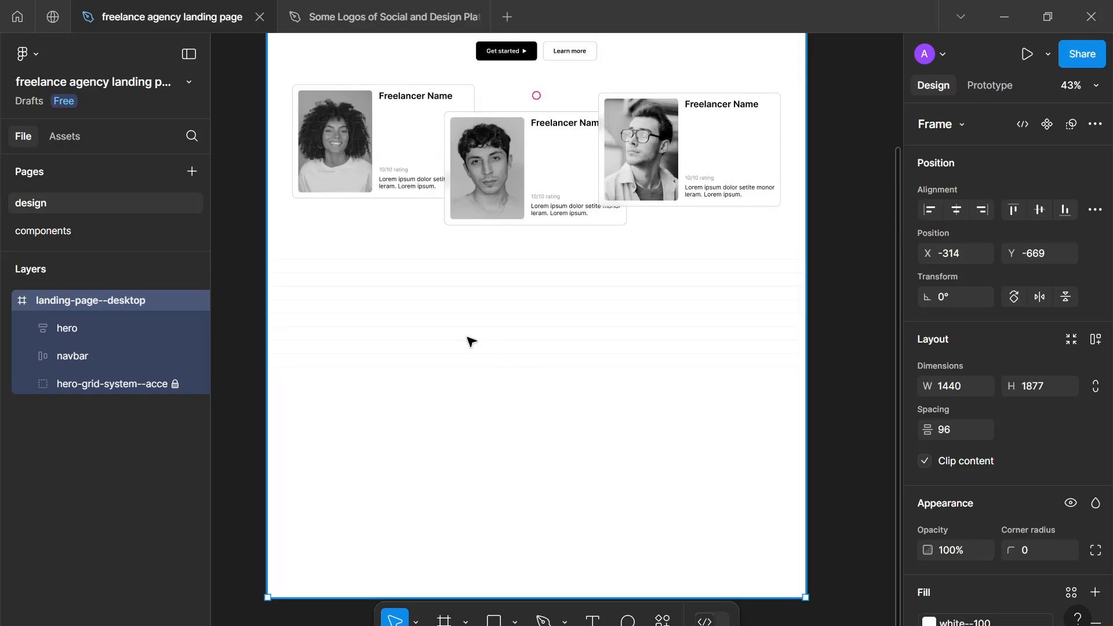
- Move the landing-page--desktop frame to X 80, Y -509 and deselect it
{"action": "scroll", "coordinate": [470, 340], "scroll_direction": "up", "scroll_amount": 3}
{"action": "scroll", "coordinate": [470, 340], "scroll_direction": "down", "scroll_amount": 1}
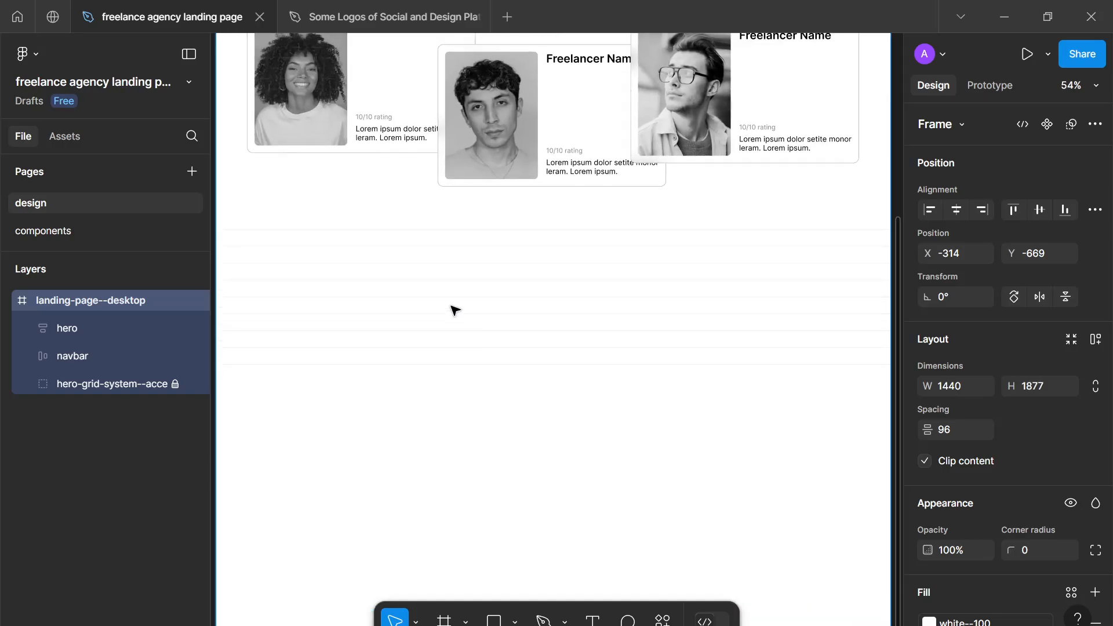
{"action": "left_click_drag", "start_coordinate": [477, 317], "coordinate": [517, 350]}
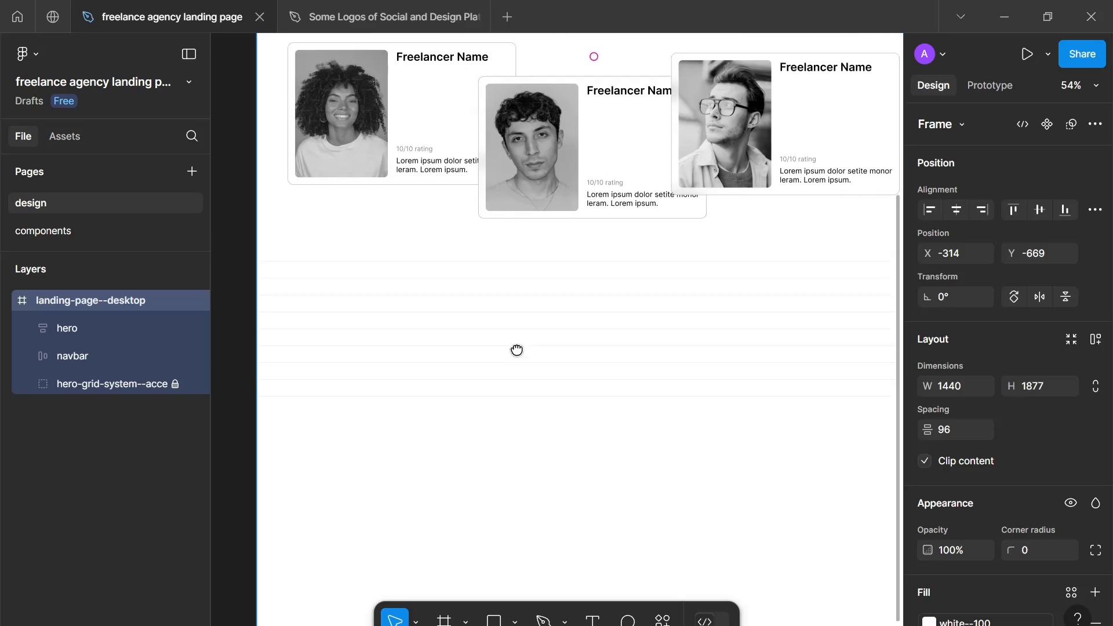
{"action": "left_click_drag", "start_coordinate": [338, 273], "coordinate": [512, 347]}
{"action": "key", "text": "shift+1"}
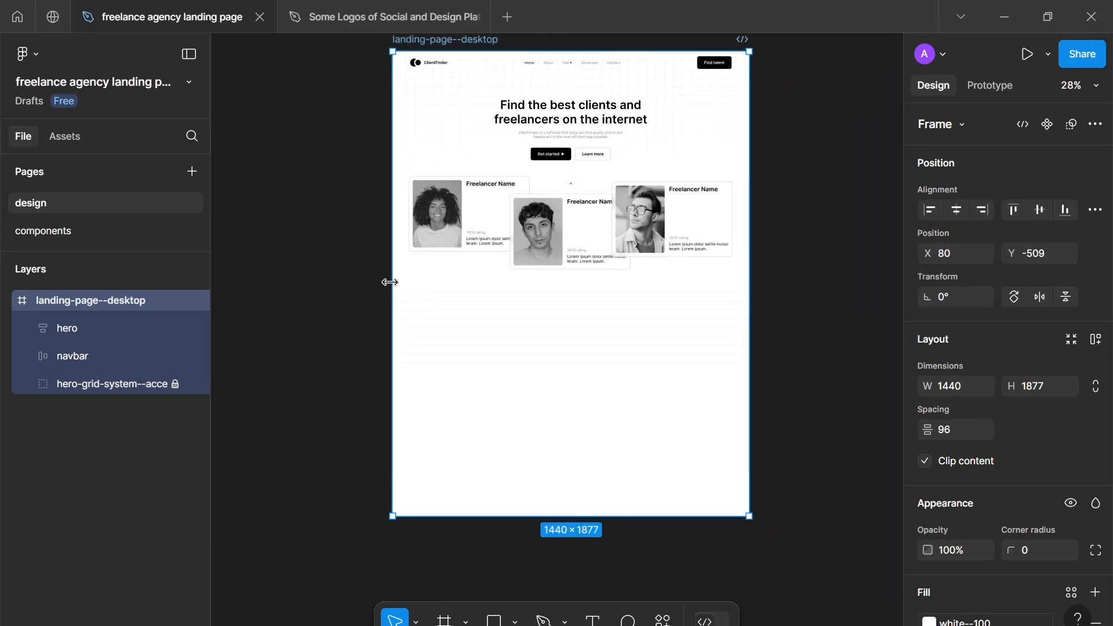
{"action": "left_click_drag", "start_coordinate": [364, 281], "coordinate": [793, 361]}
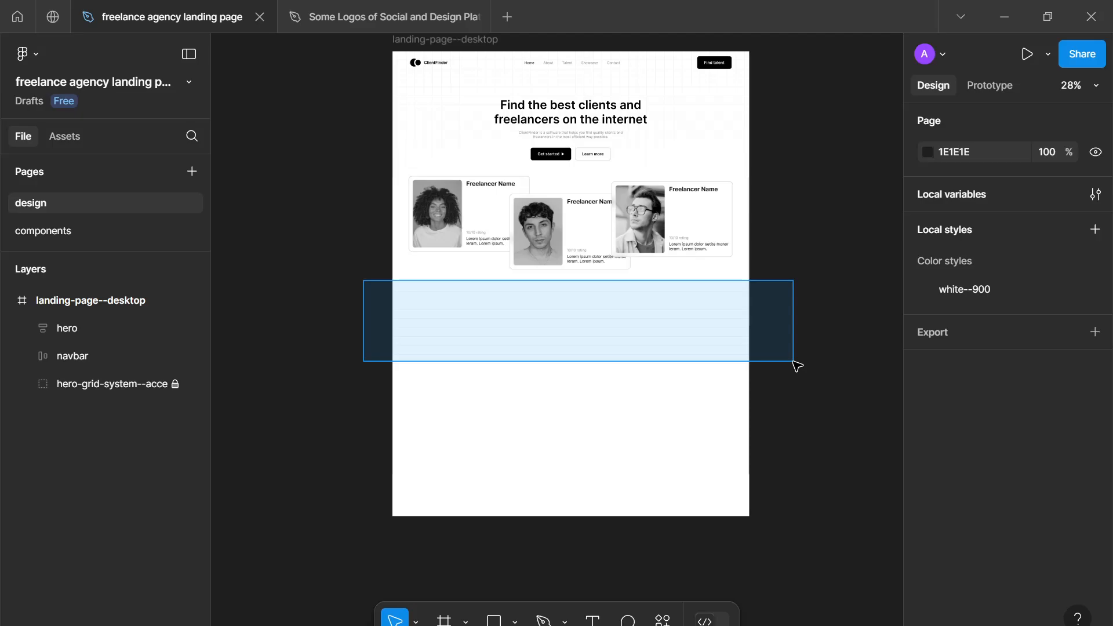
{"action": "left_click_drag", "start_coordinate": [793, 361], "coordinate": [793, 361]}
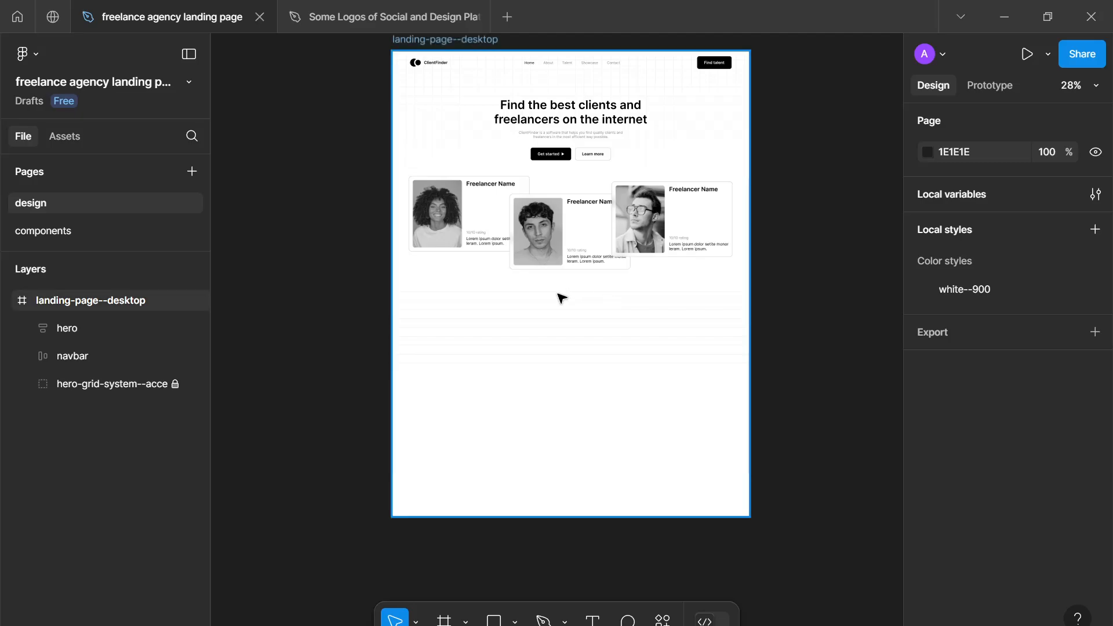
- Add a text layer reading "Trusted by" in the blank area below the freelancer cards
{"action": "scroll", "coordinate": [561, 298], "scroll_direction": "up", "scroll_amount": 3}
{"action": "key", "text": "t"}
{"action": "left_click", "coordinate": [514, 356]}
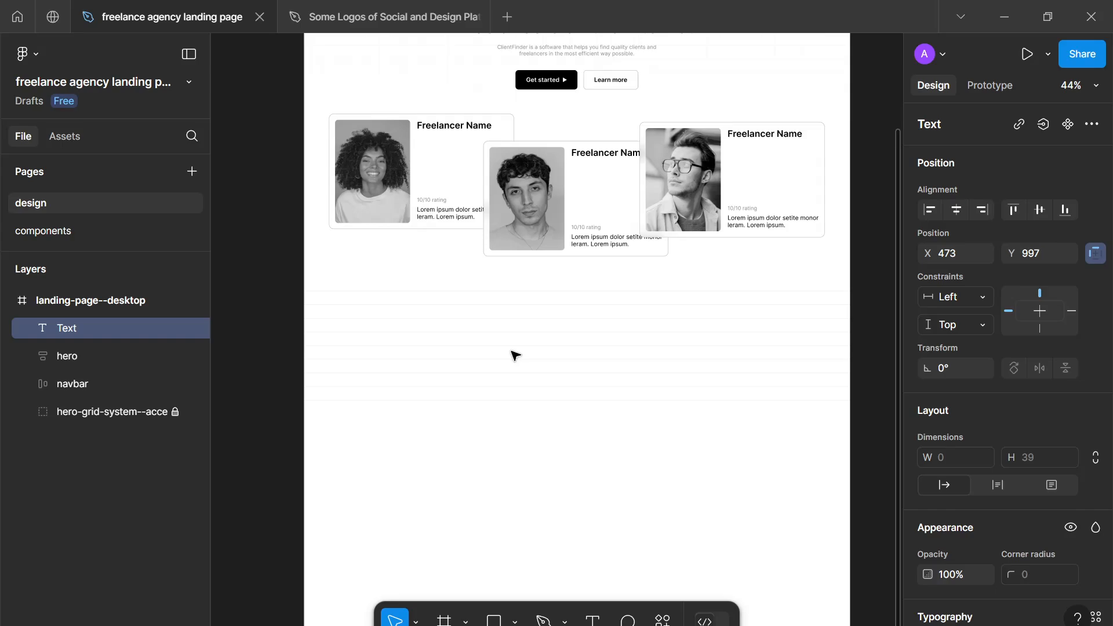
{"action": "type", "text": "Trusted by"}
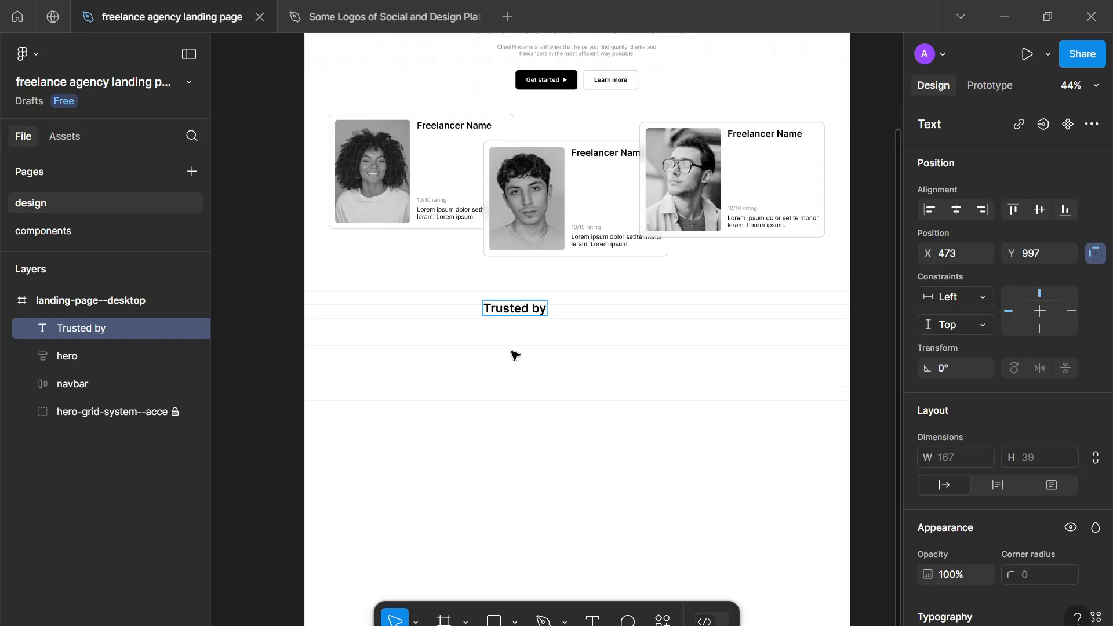
{"action": "key", "text": "Escape"}
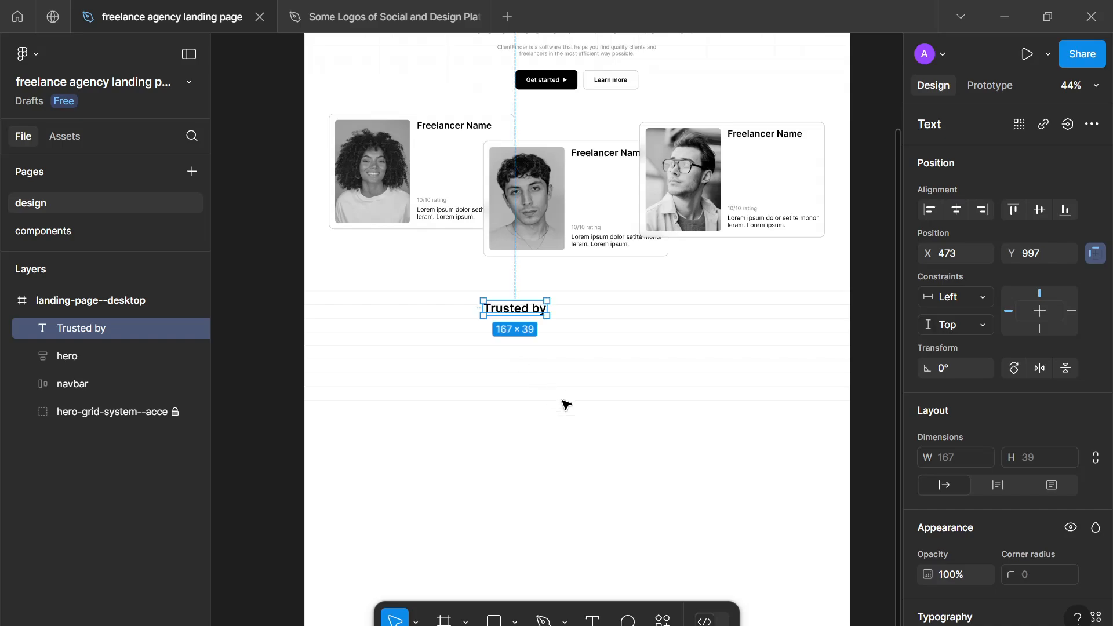
- Try a font size of 24 on the "Trusted by" text and raise it back to 32
{"action": "scroll", "coordinate": [683, 418], "scroll_direction": "down", "scroll_amount": 2}
{"action": "scroll", "coordinate": [951, 403], "scroll_direction": "down", "scroll_amount": 3}
{"action": "scroll", "coordinate": [952, 406], "scroll_direction": "down", "scroll_amount": 5}
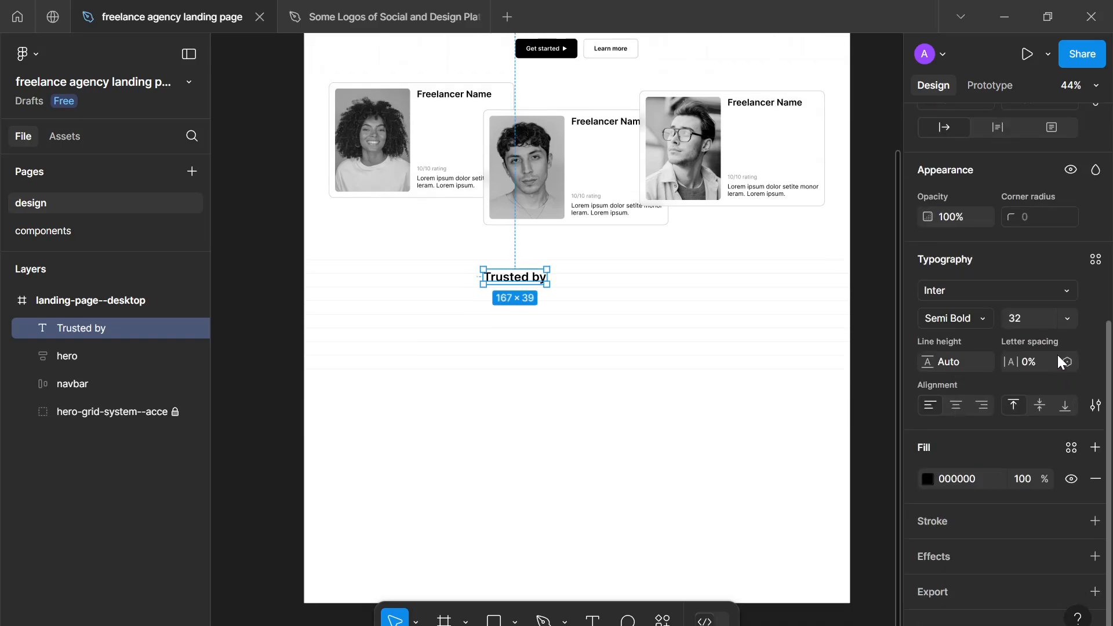
{"action": "left_click", "coordinate": [1042, 324]}
{"action": "type", "text": "24"}
{"action": "key", "text": "Return"}
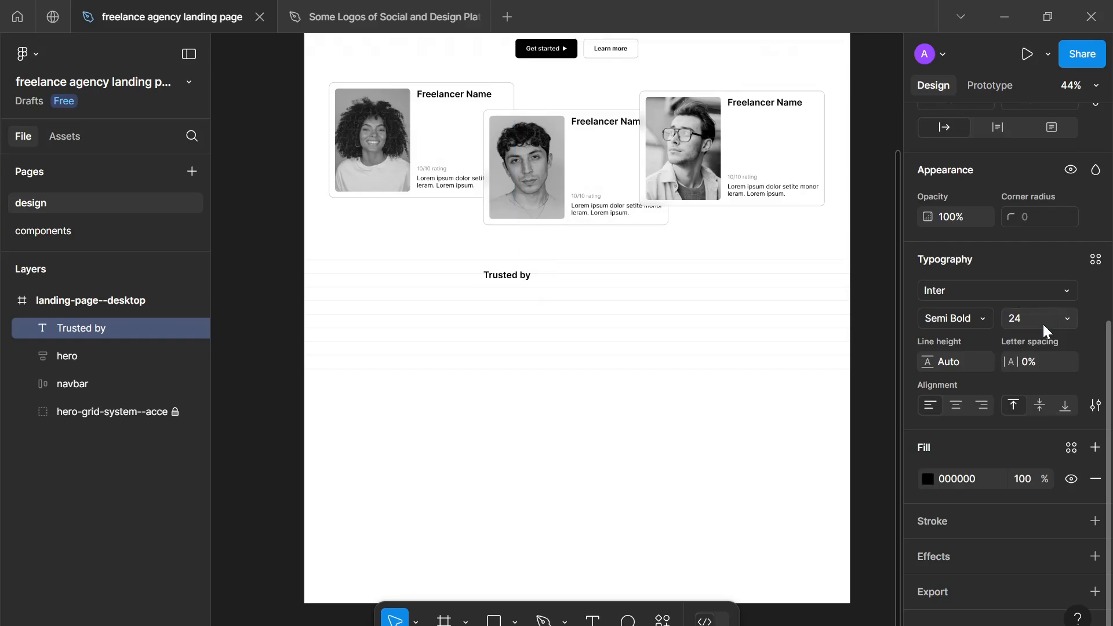
{"action": "left_click", "coordinate": [1043, 325]}
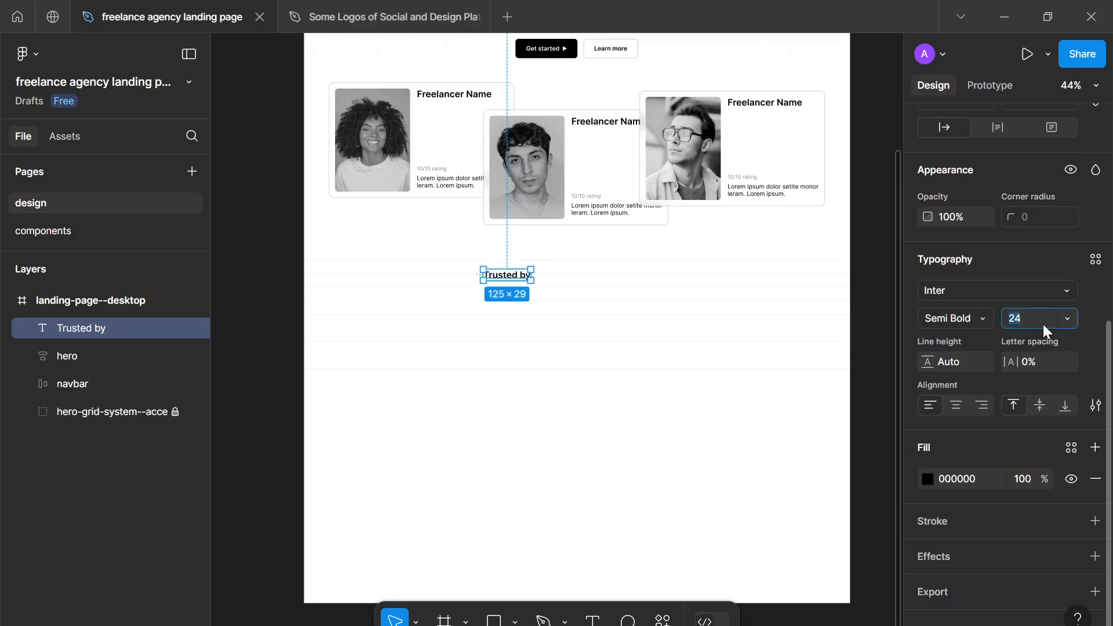
{"action": "key", "text": "Up"}
{"action": "key", "text": "Up"}
{"action": "key", "text": "Up"}
{"action": "key", "text": "Up"}
{"action": "key", "text": "Up"}
{"action": "key", "text": "Up"}
{"action": "key", "text": "Up"}
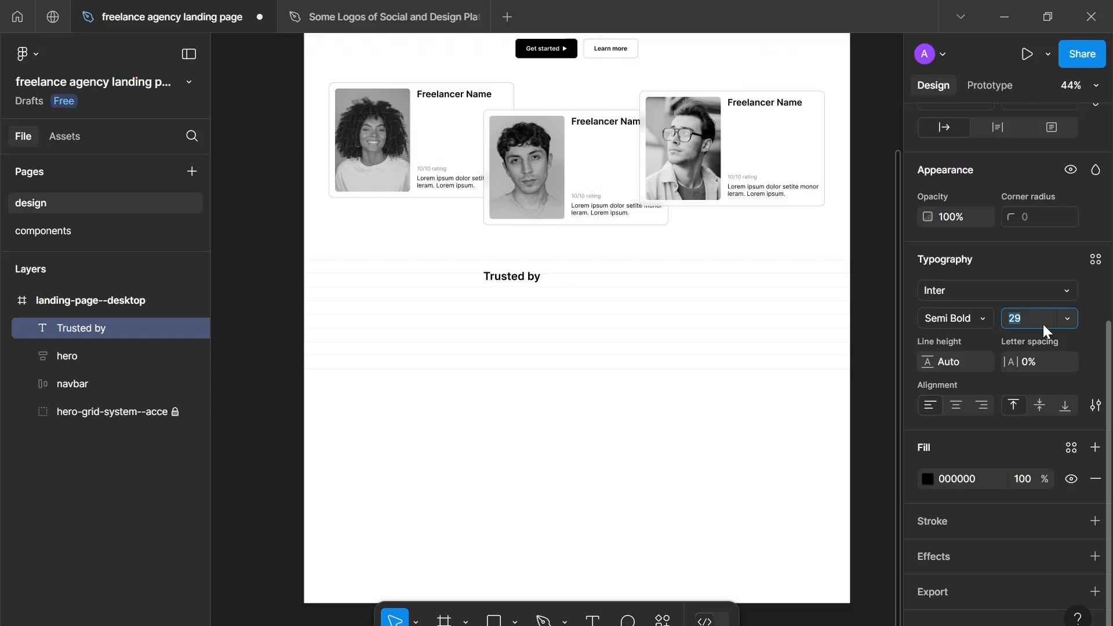
{"action": "key", "text": "Up"}
{"action": "left_click", "coordinate": [589, 311]}
- Move the "Trusted by" text to about X 599, Y 988, near the frame's horizontal centre below the cards
{"action": "scroll", "coordinate": [589, 311], "scroll_direction": "down", "scroll_amount": 3}
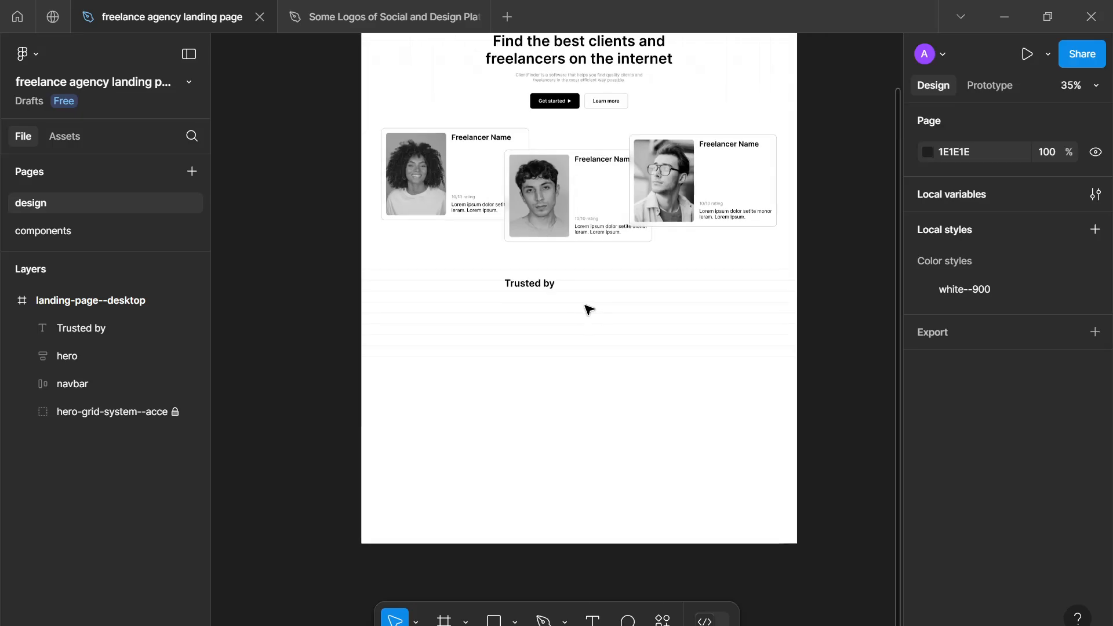
{"action": "left_click_drag", "start_coordinate": [541, 290], "coordinate": [582, 301]}
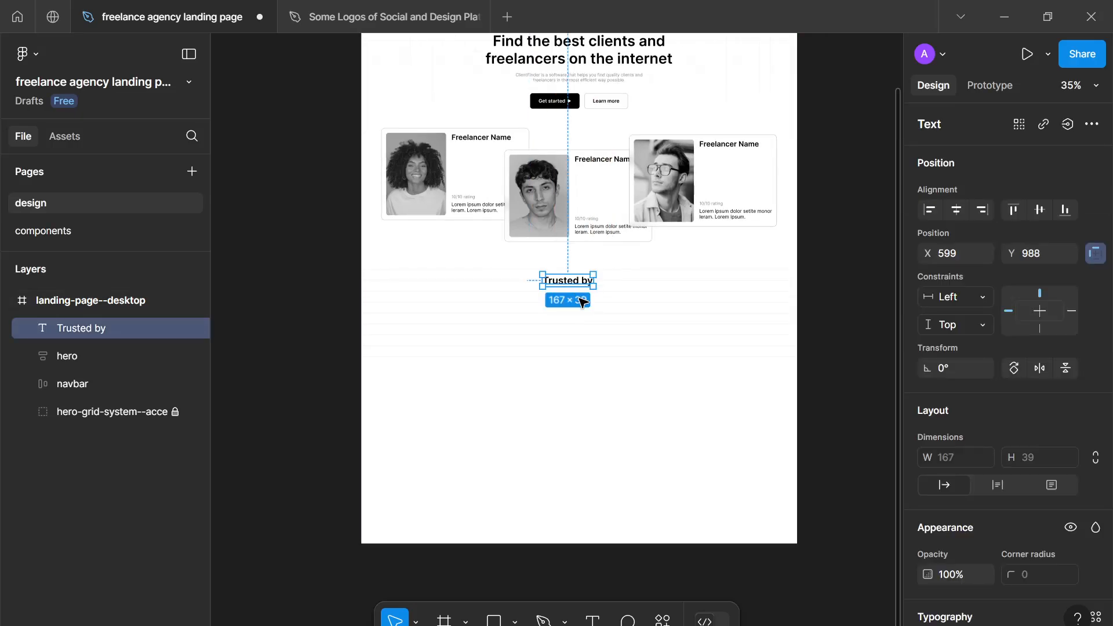
{"action": "scroll", "coordinate": [583, 301], "scroll_direction": "up", "scroll_amount": 8}
{"action": "scroll", "coordinate": [582, 301], "scroll_direction": "down", "scroll_amount": 5}
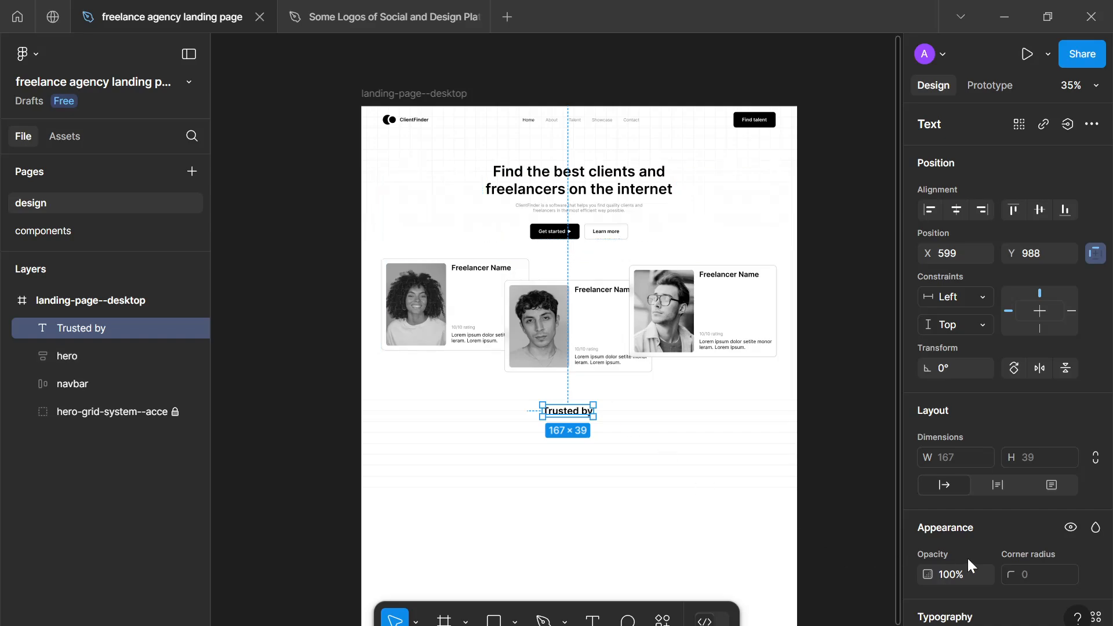
- Examine the "Trusted by" text's typography and the page layout, from the navbar and hero grid background down to the new section
{"action": "scroll", "coordinate": [969, 555], "scroll_direction": "down", "scroll_amount": 5}
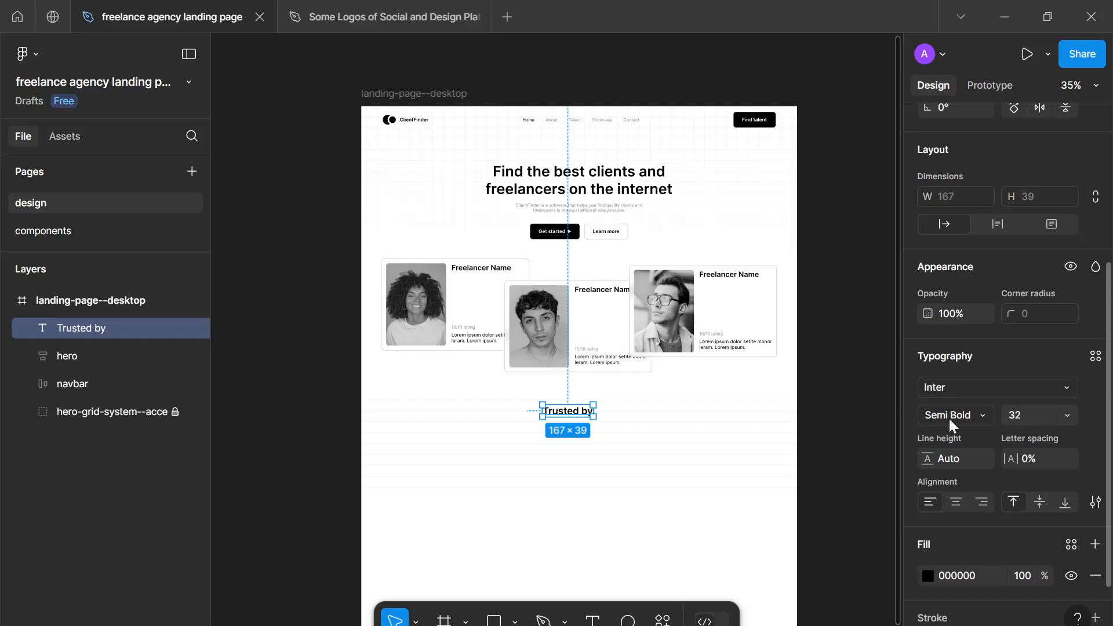
{"action": "scroll", "coordinate": [626, 418], "scroll_direction": "down", "scroll_amount": 1}
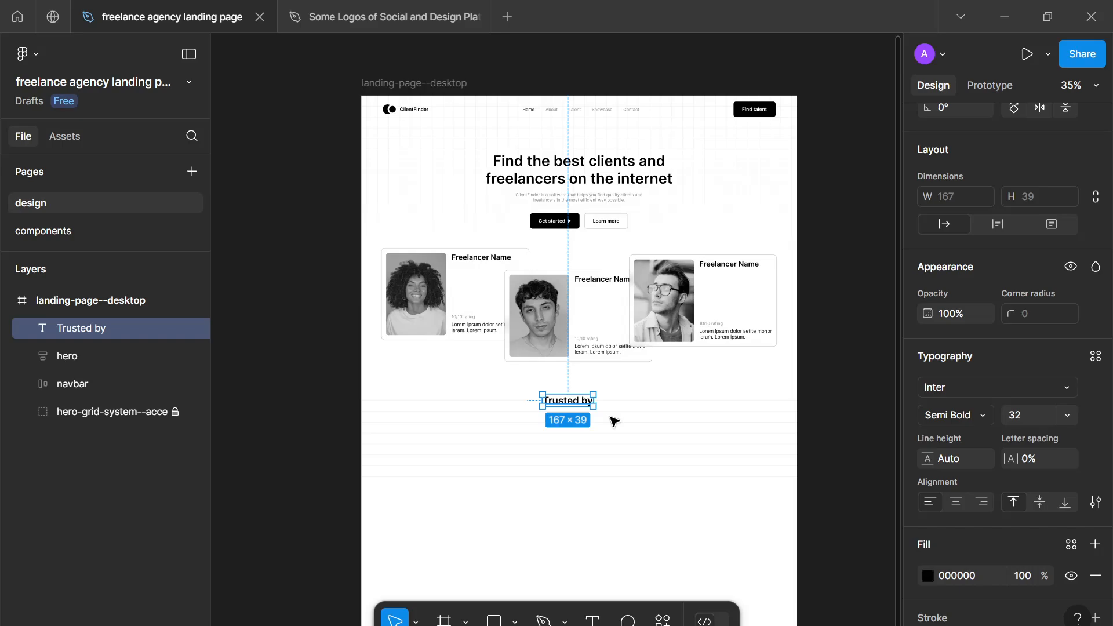
{"action": "scroll", "coordinate": [615, 421], "scroll_direction": "down", "scroll_amount": 1}
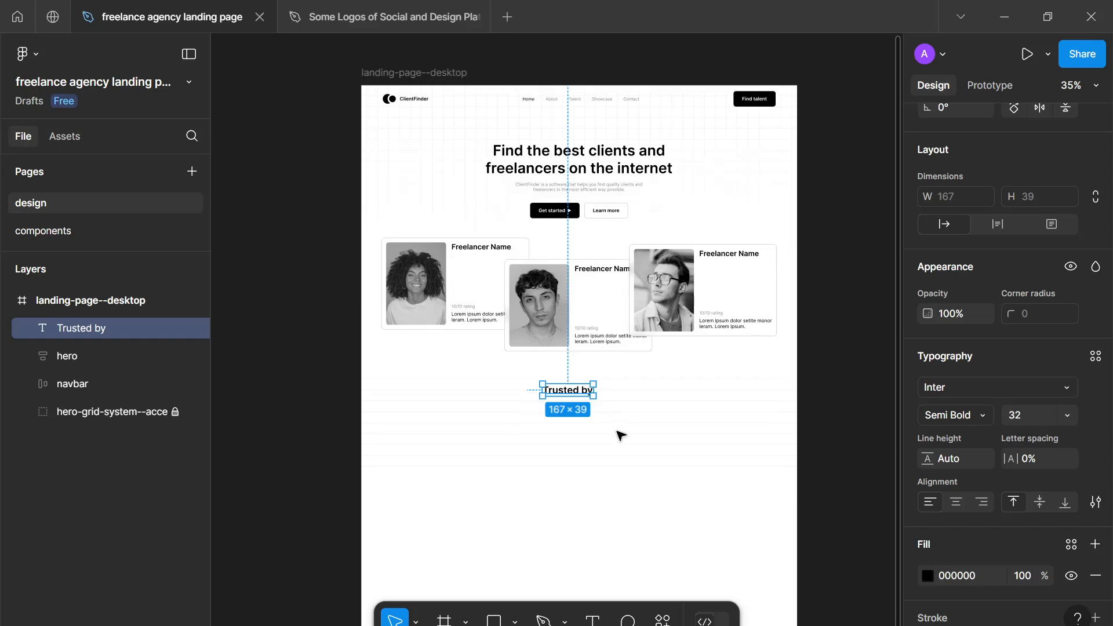
{"action": "scroll", "coordinate": [616, 432], "scroll_direction": "up", "scroll_amount": 2}
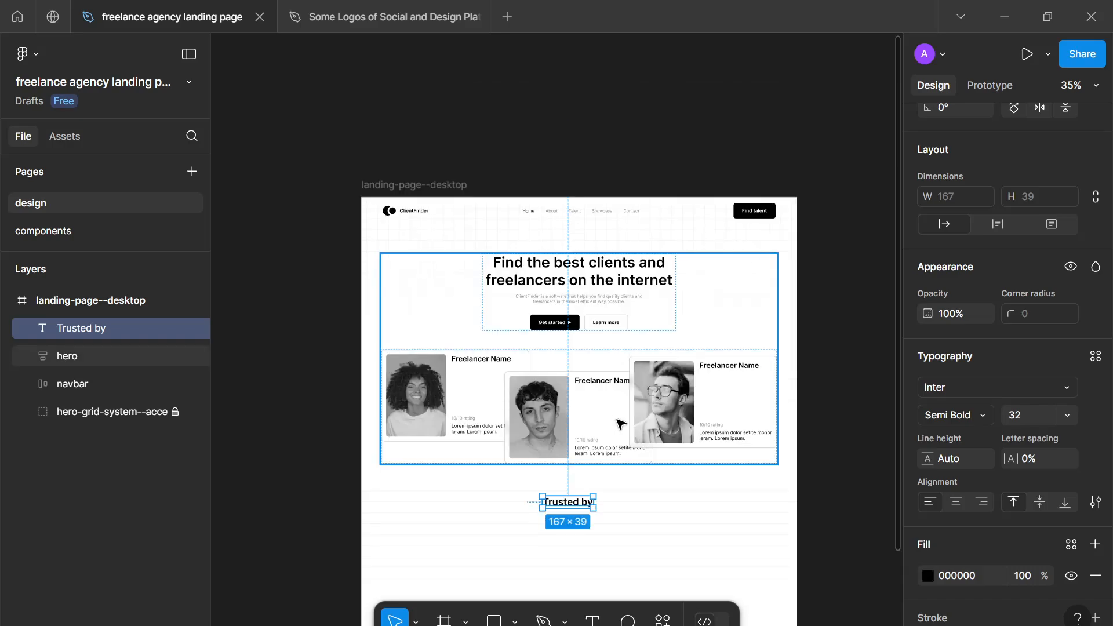
{"action": "scroll", "coordinate": [448, 358], "scroll_direction": "up", "scroll_amount": 2}
{"action": "scroll", "coordinate": [457, 306], "scroll_direction": "up", "scroll_amount": 4}
{"action": "scroll", "coordinate": [484, 457], "scroll_direction": "up", "scroll_amount": 5}
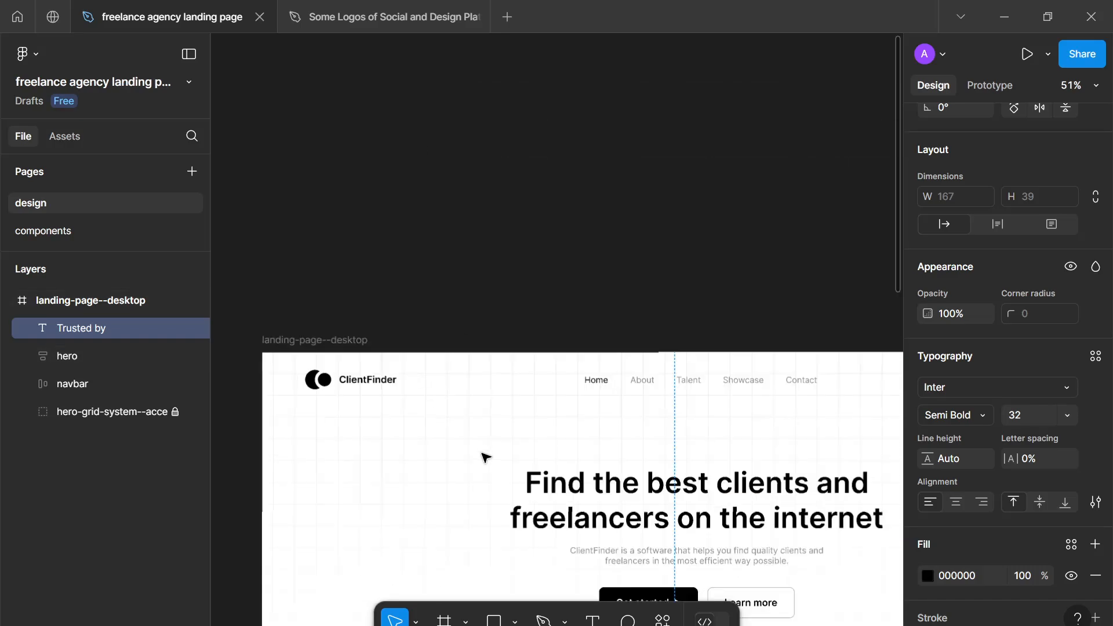
{"action": "scroll", "coordinate": [484, 458], "scroll_direction": "up", "scroll_amount": 3}
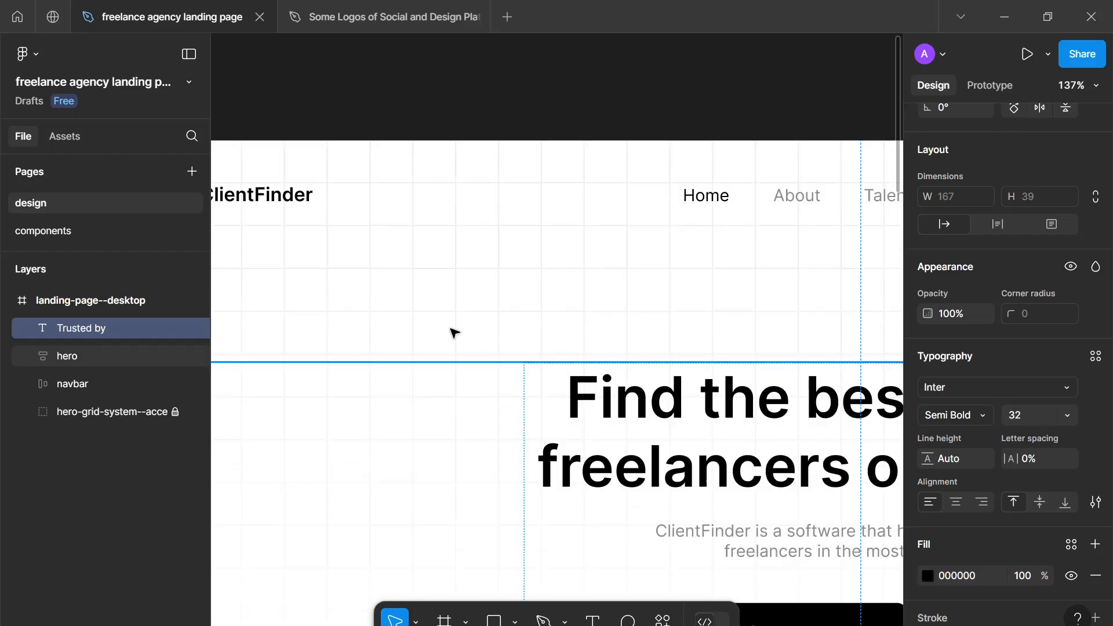
{"action": "left_click_drag", "start_coordinate": [415, 301], "coordinate": [459, 335]}
{"action": "scroll", "coordinate": [460, 336], "scroll_direction": "down", "scroll_amount": 3}
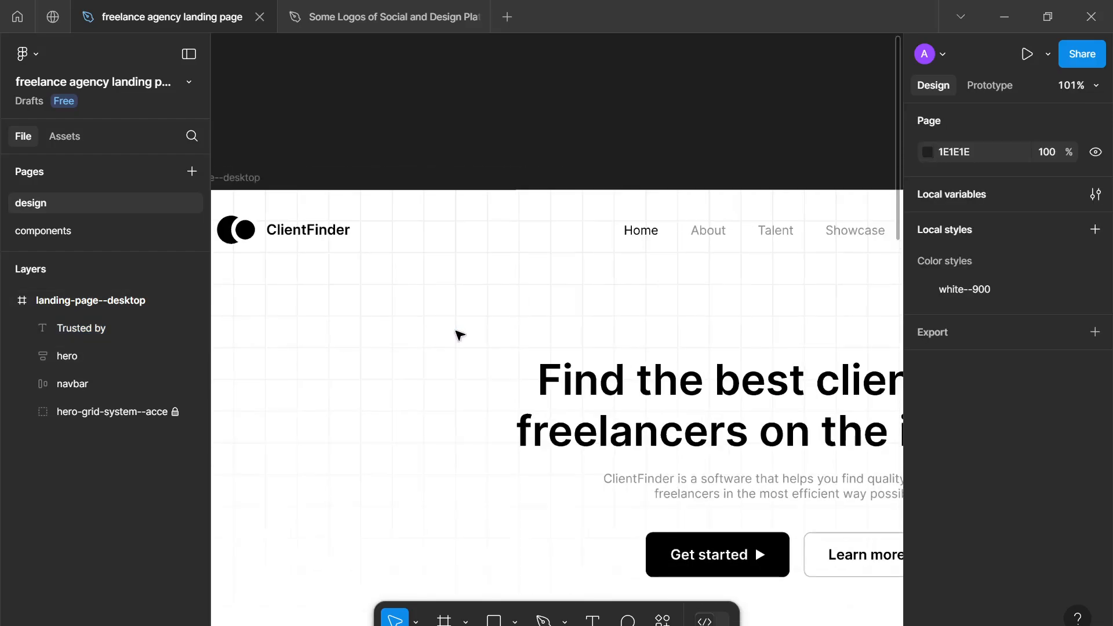
{"action": "scroll", "coordinate": [580, 348], "scroll_direction": "down", "scroll_amount": 4}
{"action": "scroll", "coordinate": [636, 461], "scroll_direction": "up", "scroll_amount": 2}
{"action": "scroll", "coordinate": [636, 461], "scroll_direction": "down", "scroll_amount": 8}
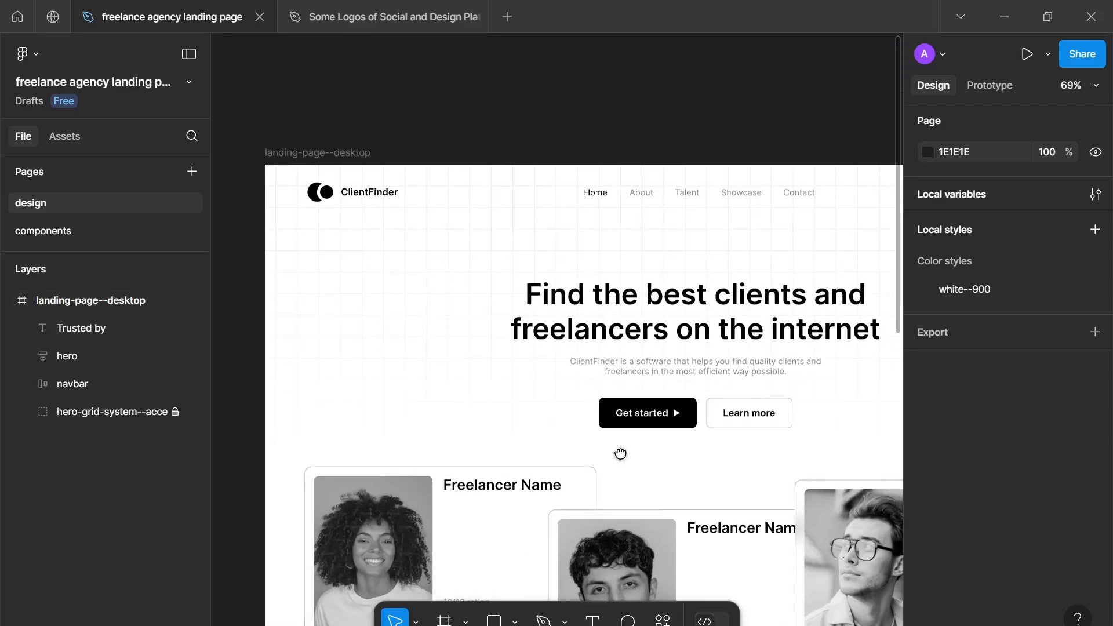
{"action": "scroll", "coordinate": [533, 332], "scroll_direction": "up", "scroll_amount": 3}
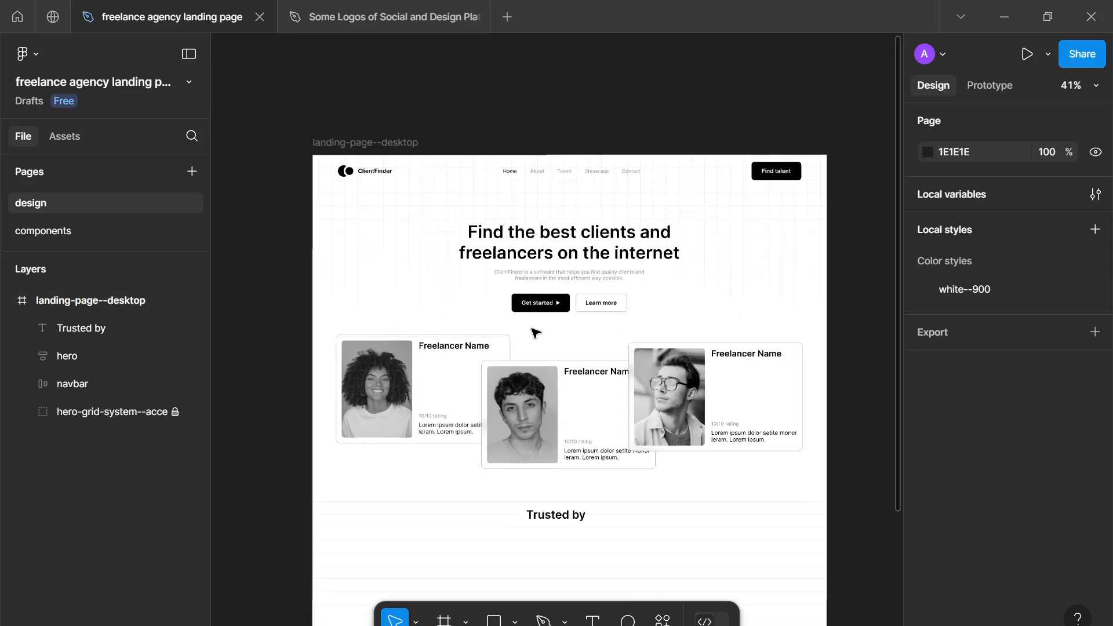
{"action": "scroll", "coordinate": [583, 406], "scroll_direction": "up", "scroll_amount": 2}
{"action": "scroll", "coordinate": [583, 406], "scroll_direction": "down", "scroll_amount": 3}
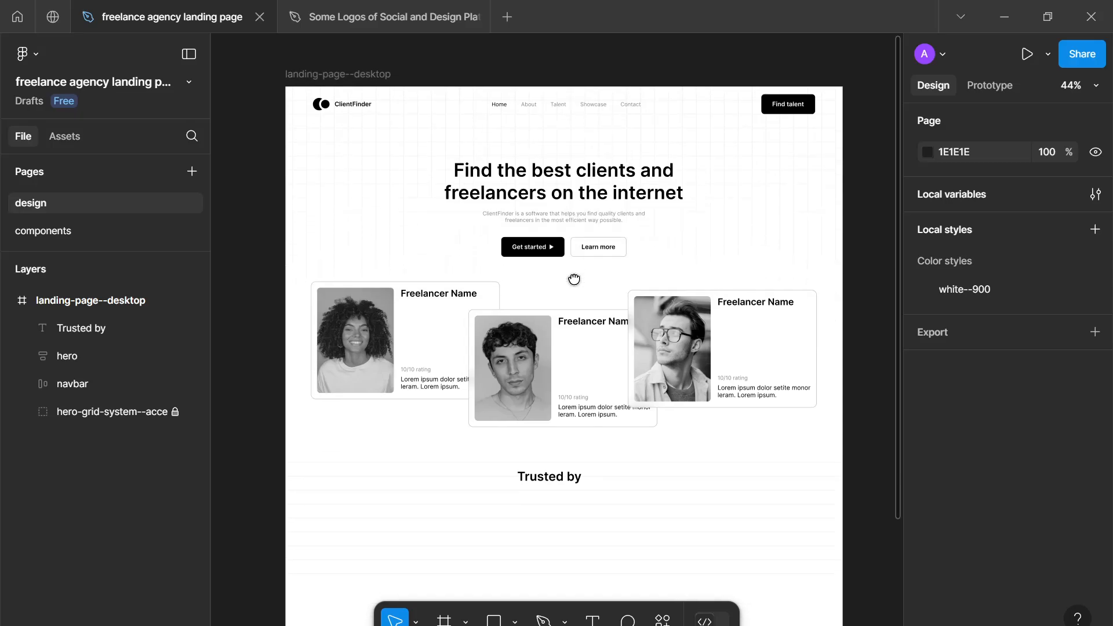
{"action": "scroll", "coordinate": [620, 406], "scroll_direction": "up", "scroll_amount": 3}
{"action": "scroll", "coordinate": [620, 406], "scroll_direction": "up", "scroll_amount": 1}
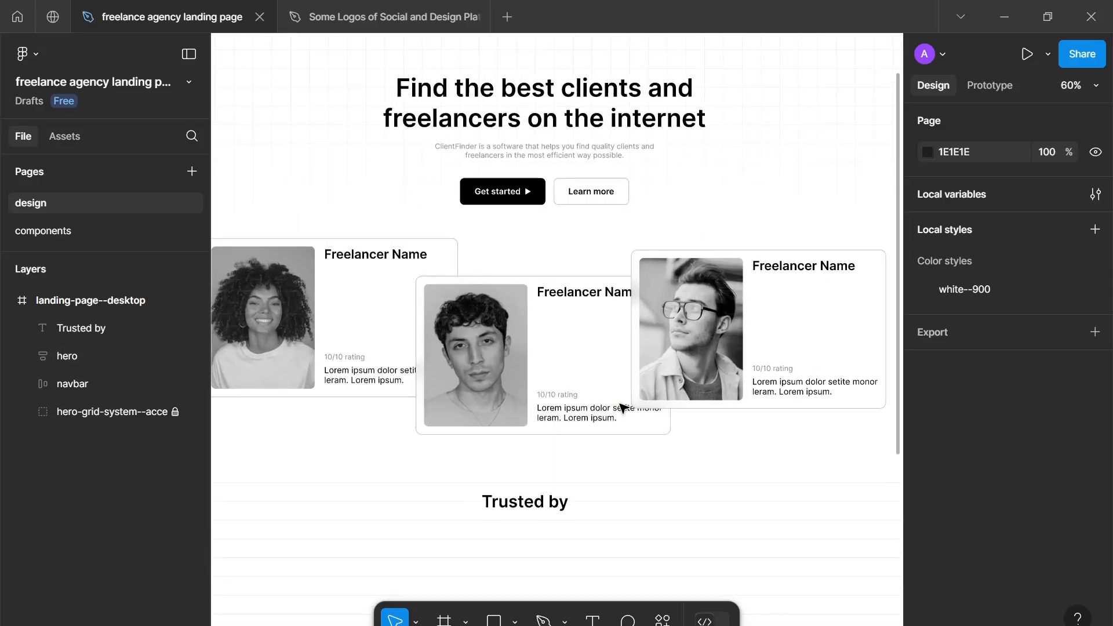
{"action": "scroll", "coordinate": [628, 454], "scroll_direction": "down", "scroll_amount": 1}
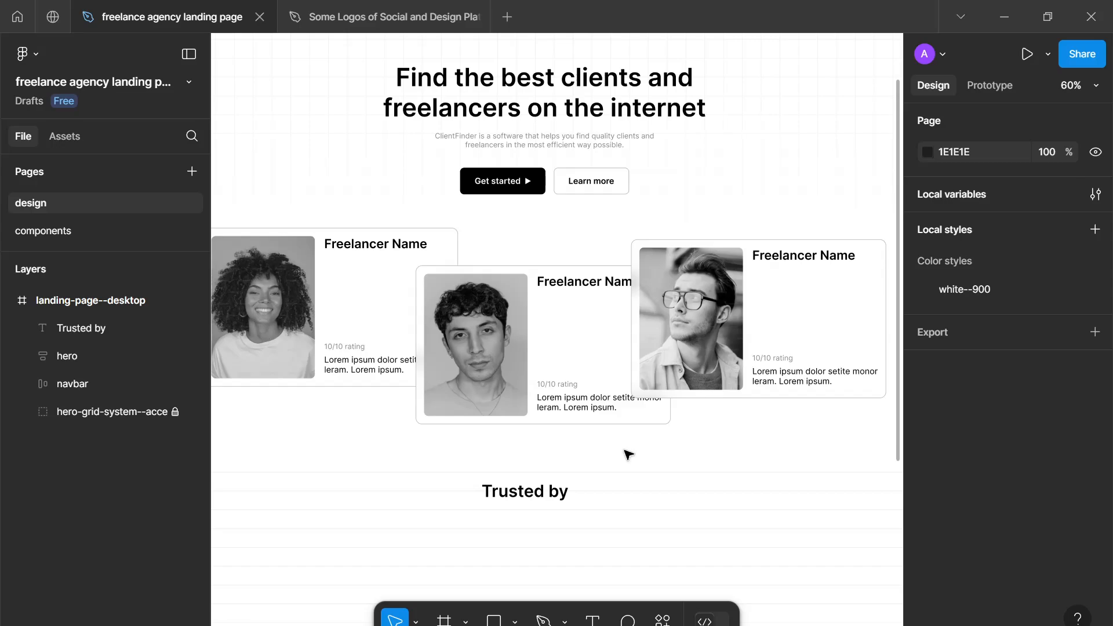
{"action": "scroll", "coordinate": [628, 454], "scroll_direction": "down", "scroll_amount": 2}
{"action": "scroll", "coordinate": [628, 455], "scroll_direction": "up", "scroll_amount": 1}
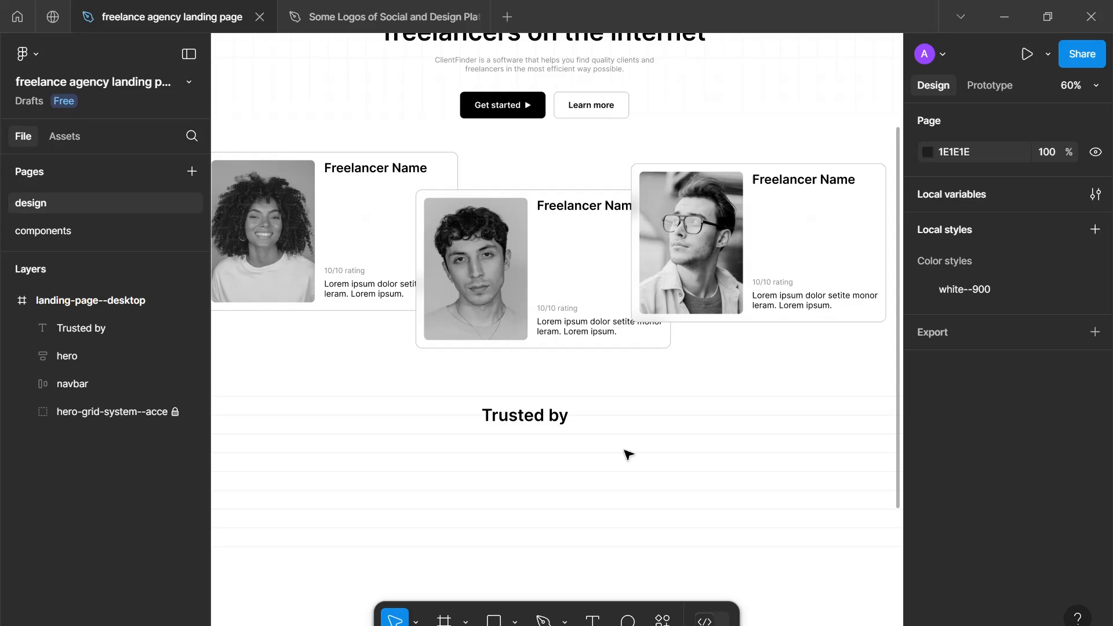
- Review the "Trusted by" text's font settings and how it sits on the full page below the cards
{"action": "left_click_drag", "start_coordinate": [610, 477], "coordinate": [464, 401]}
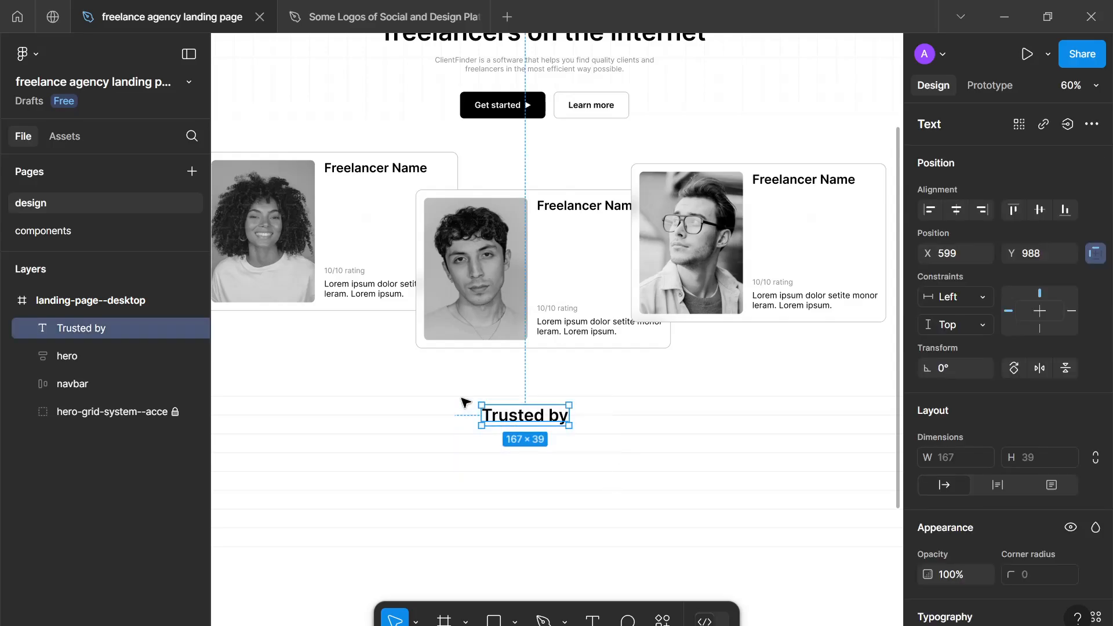
{"action": "left_click", "coordinate": [464, 400]}
{"action": "left_click", "coordinate": [487, 415]}
{"action": "scroll", "coordinate": [1013, 448], "scroll_direction": "down", "scroll_amount": 5}
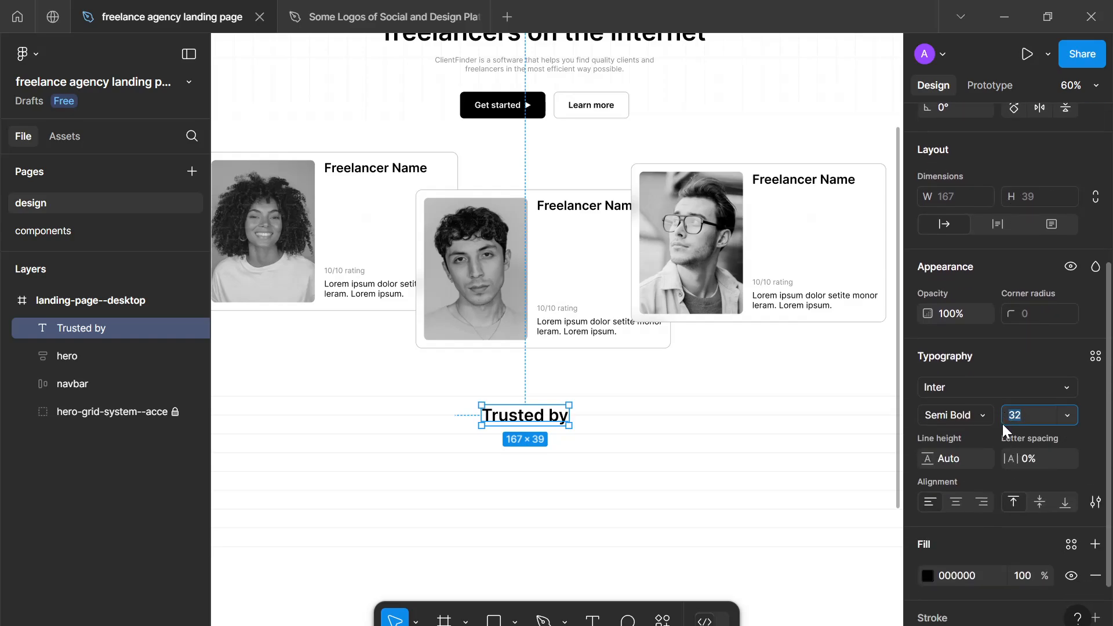
{"action": "left_click_drag", "start_coordinate": [559, 416], "coordinate": [641, 409]}
{"action": "scroll", "coordinate": [584, 452], "scroll_direction": "down", "scroll_amount": 3}
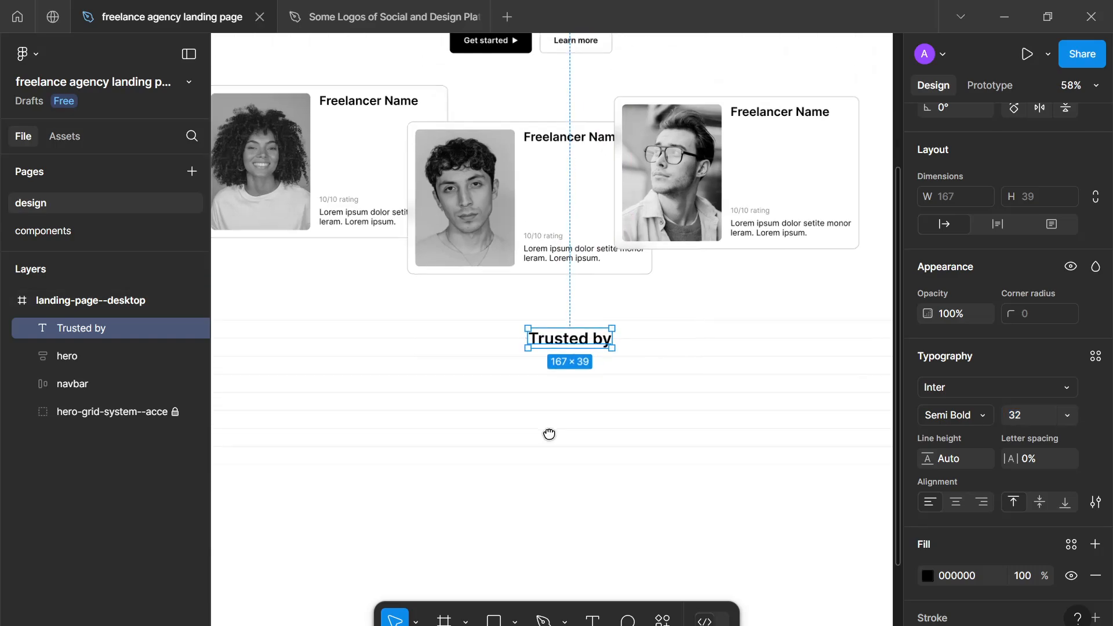
{"action": "scroll", "coordinate": [550, 435], "scroll_direction": "down", "scroll_amount": 5}
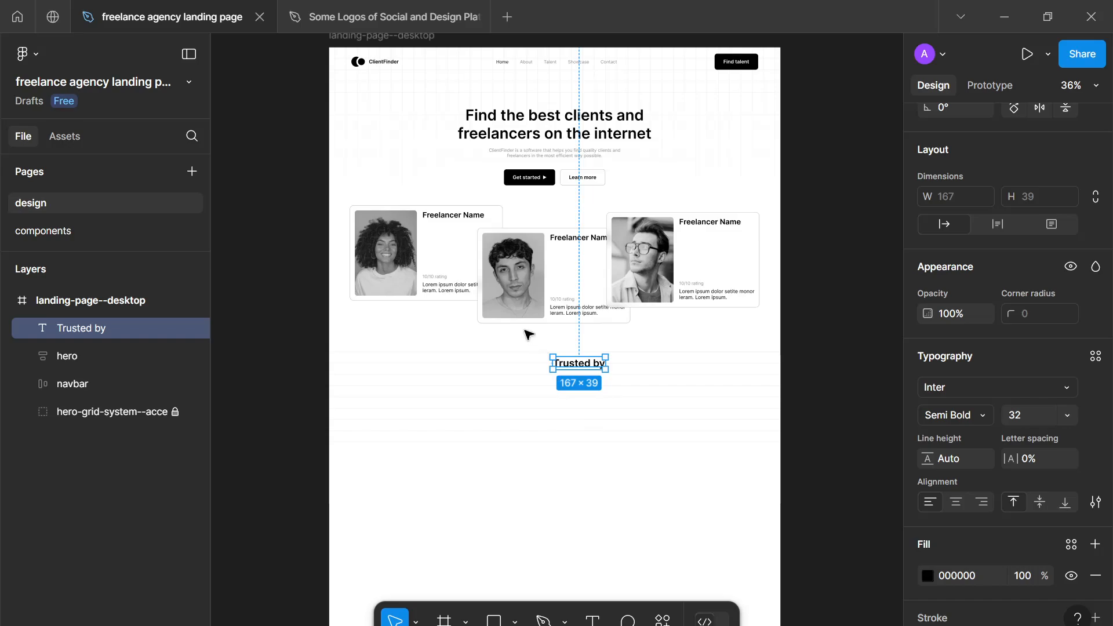
- Switch to the file of social and design platform logos and look over the available icons
{"action": "left_click", "coordinate": [412, 3]}
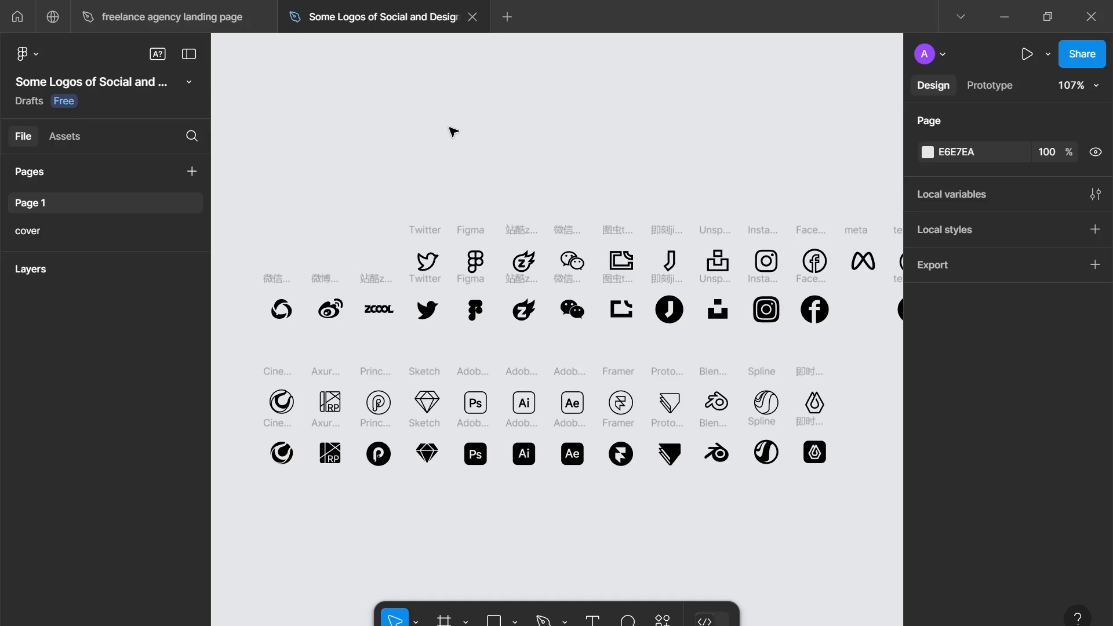
{"action": "scroll", "coordinate": [455, 258], "scroll_direction": "down", "scroll_amount": 1}
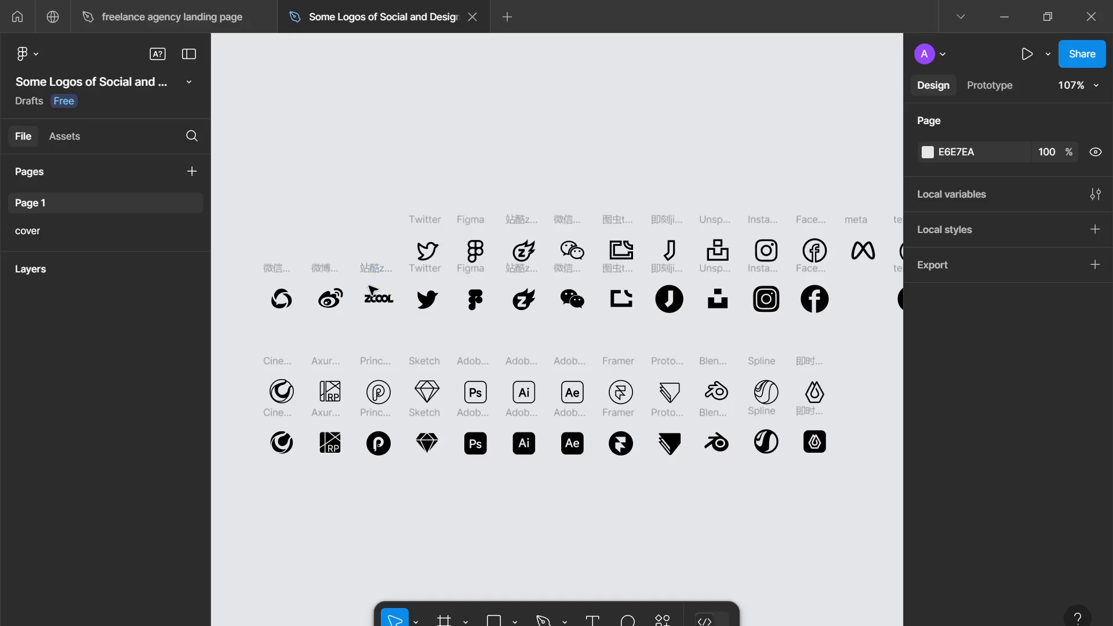
{"action": "scroll", "coordinate": [371, 290], "scroll_direction": "down", "scroll_amount": 1}
- Return to the landing page file and select the landing-page--desktop frame as the paste target
{"action": "left_click", "coordinate": [149, 14]}
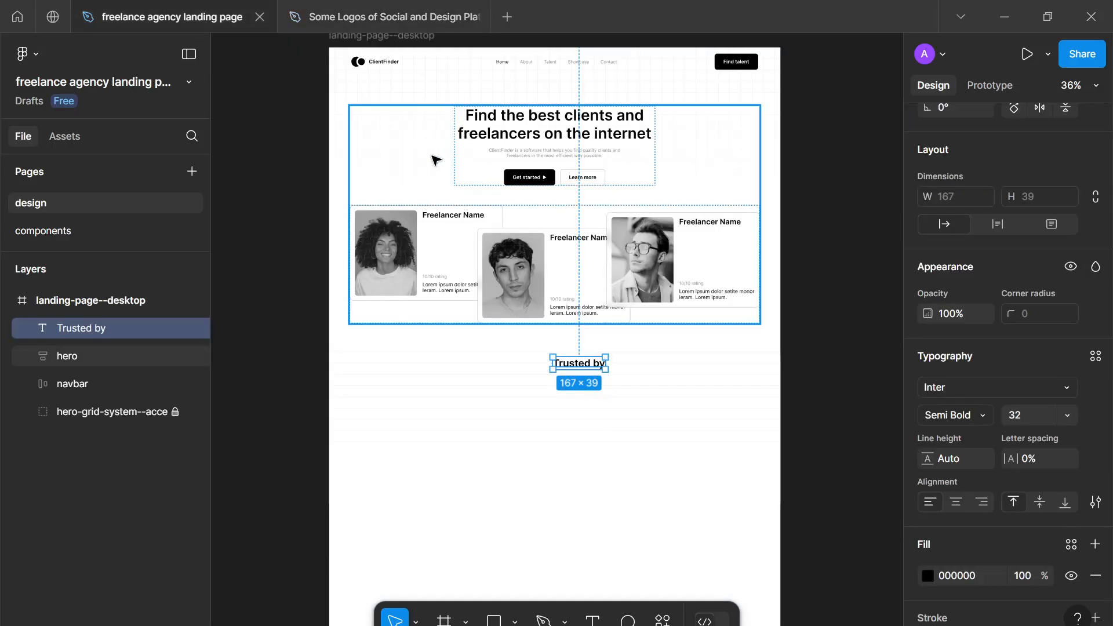
{"action": "left_click_drag", "start_coordinate": [316, 143], "coordinate": [330, 163]}
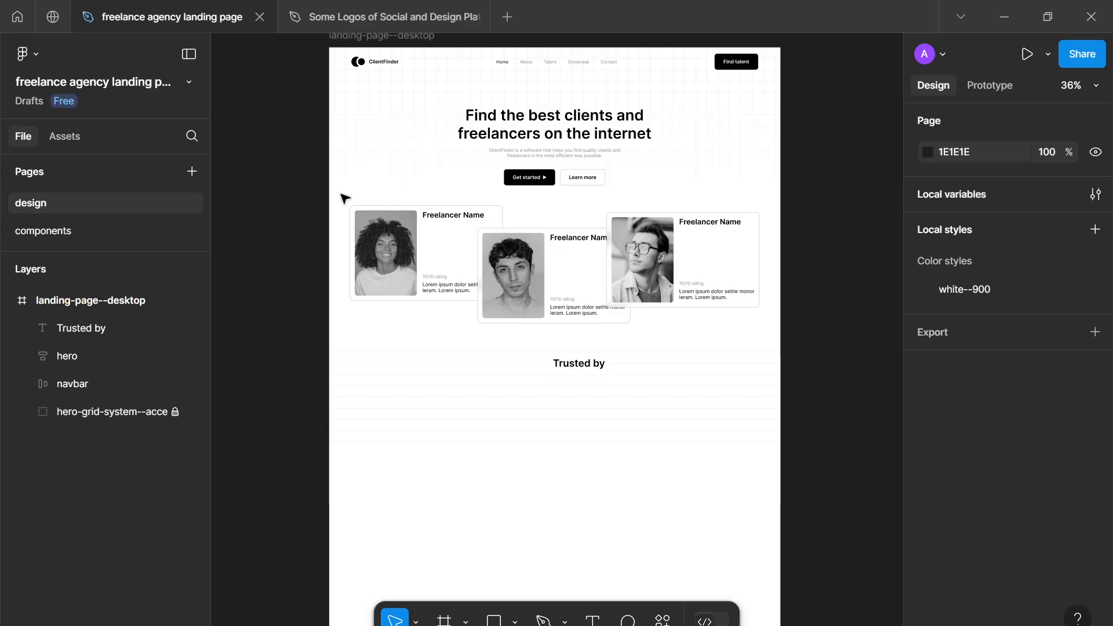
{"action": "left_click", "coordinate": [390, 36]}
- In the logos file, select the filled Telegram, Bilibili, TikTok, WeChat Video, Loft, Dribbble and Behance icons, leaving Douyin out
{"action": "left_click", "coordinate": [395, 16]}
{"action": "scroll", "coordinate": [629, 485], "scroll_direction": "down", "scroll_amount": 3}
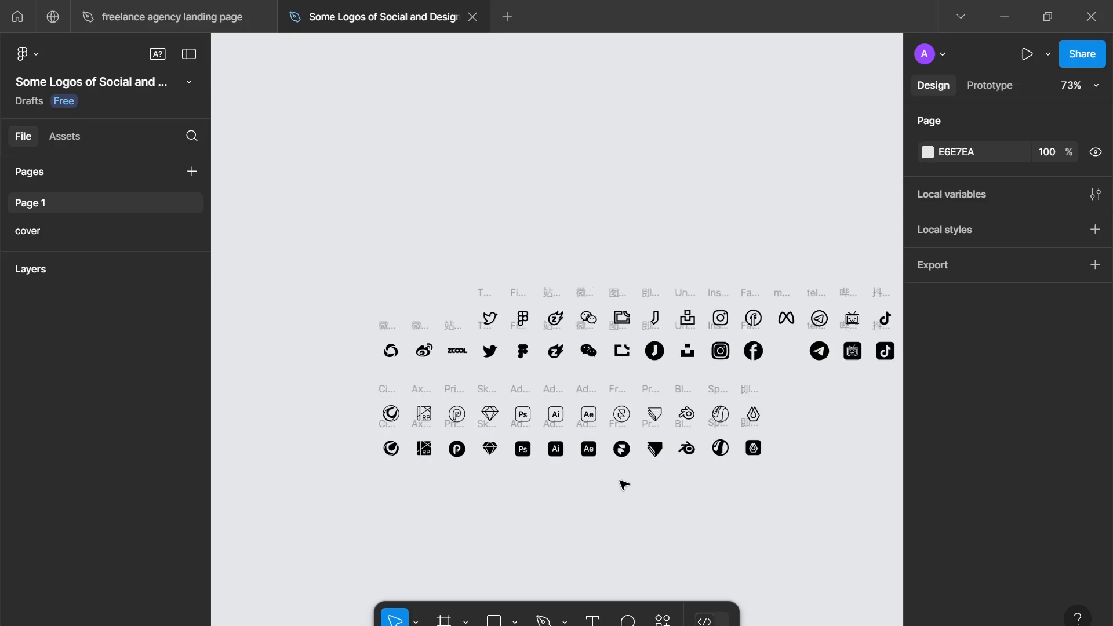
{"action": "scroll", "coordinate": [579, 462], "scroll_direction": "up", "scroll_amount": 4}
{"action": "scroll", "coordinate": [539, 446], "scroll_direction": "down", "scroll_amount": 1}
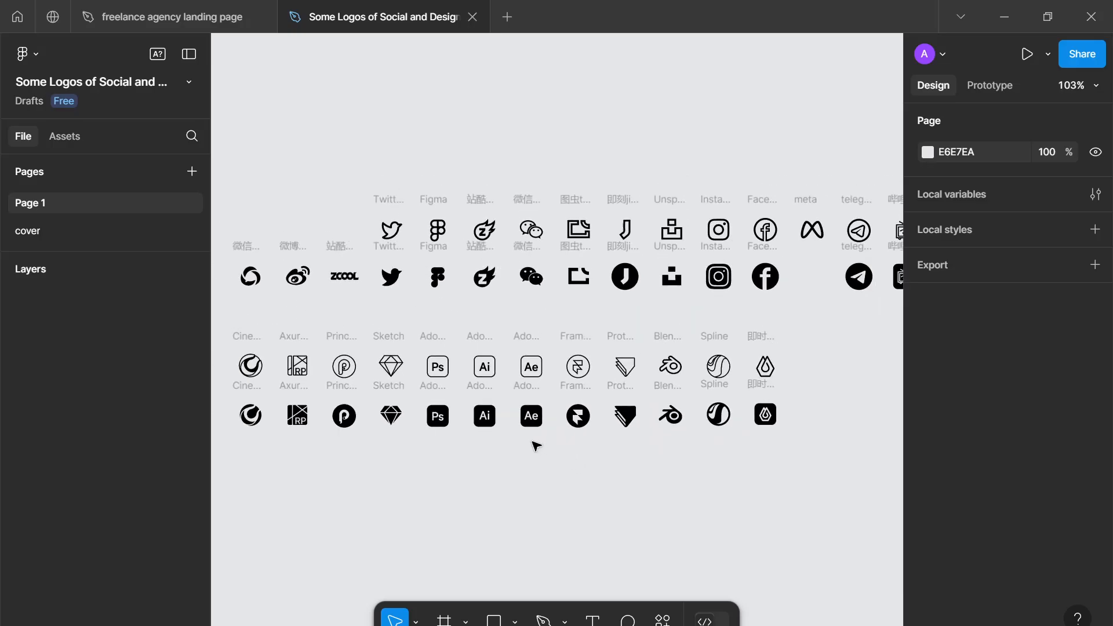
{"action": "left_click_drag", "start_coordinate": [532, 444], "coordinate": [584, 473]}
{"action": "left_click_drag", "start_coordinate": [462, 321], "coordinate": [463, 333]}
{"action": "scroll", "coordinate": [466, 355], "scroll_direction": "right", "scroll_amount": 10}
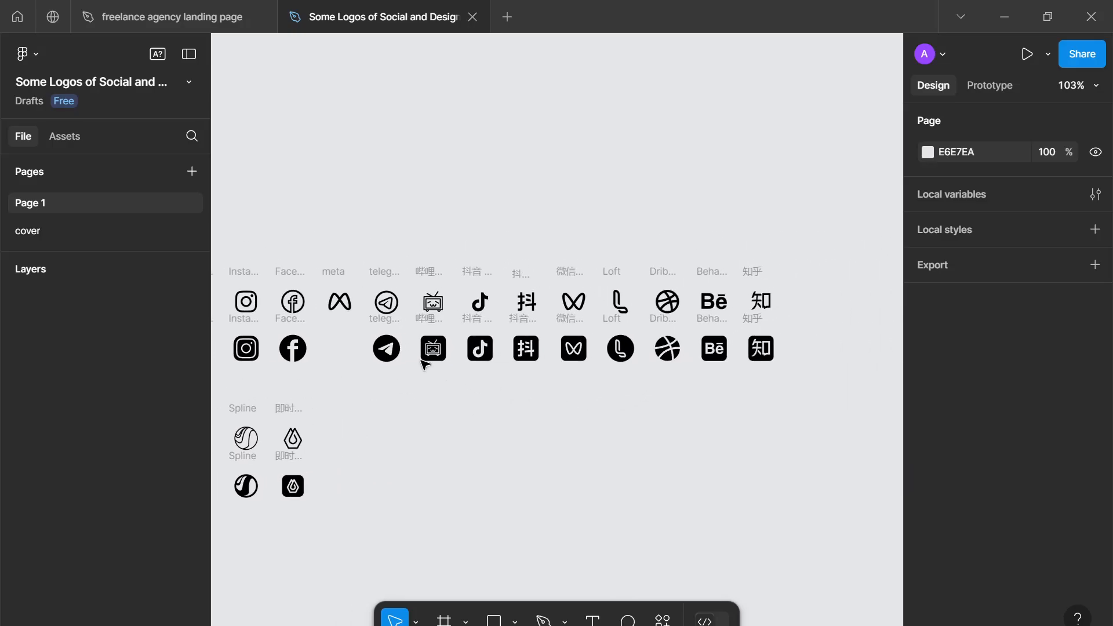
{"action": "left_click", "coordinate": [395, 331]}
{"action": "left_click", "coordinate": [440, 345], "text": "shift"}
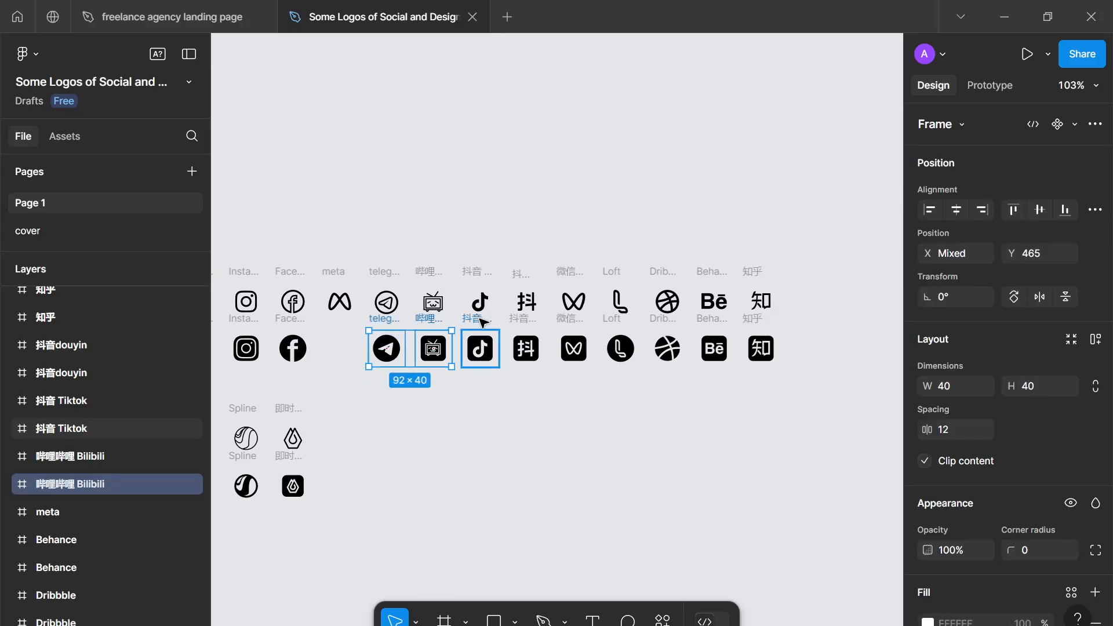
{"action": "left_click", "coordinate": [482, 344], "text": "shift"}
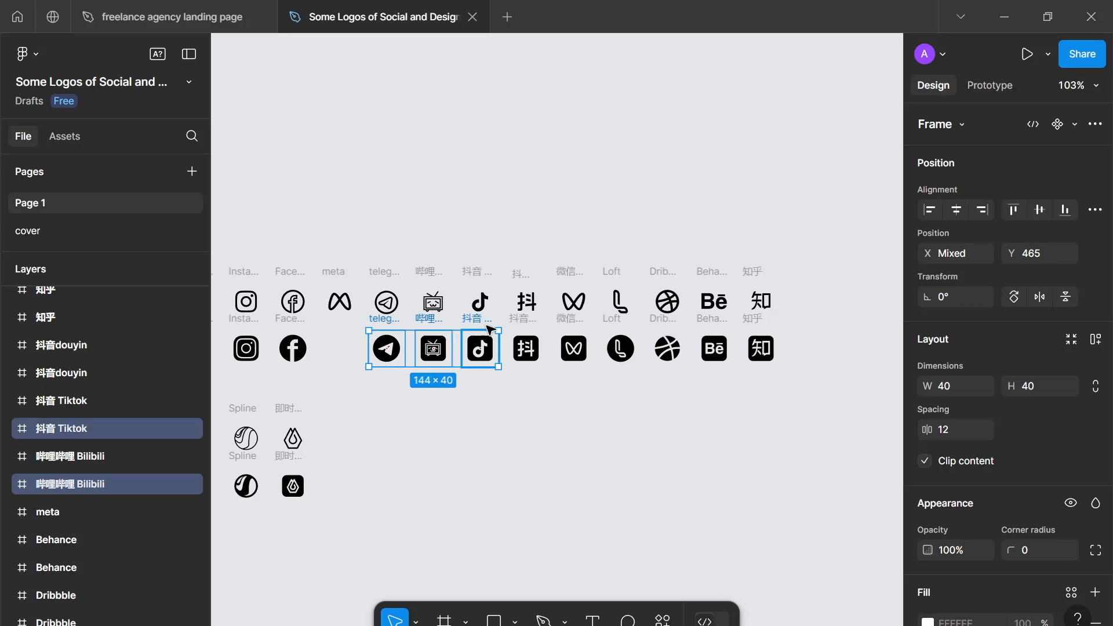
{"action": "left_click", "coordinate": [525, 336], "text": "shift"}
{"action": "left_click", "coordinate": [577, 333], "text": "shift"}
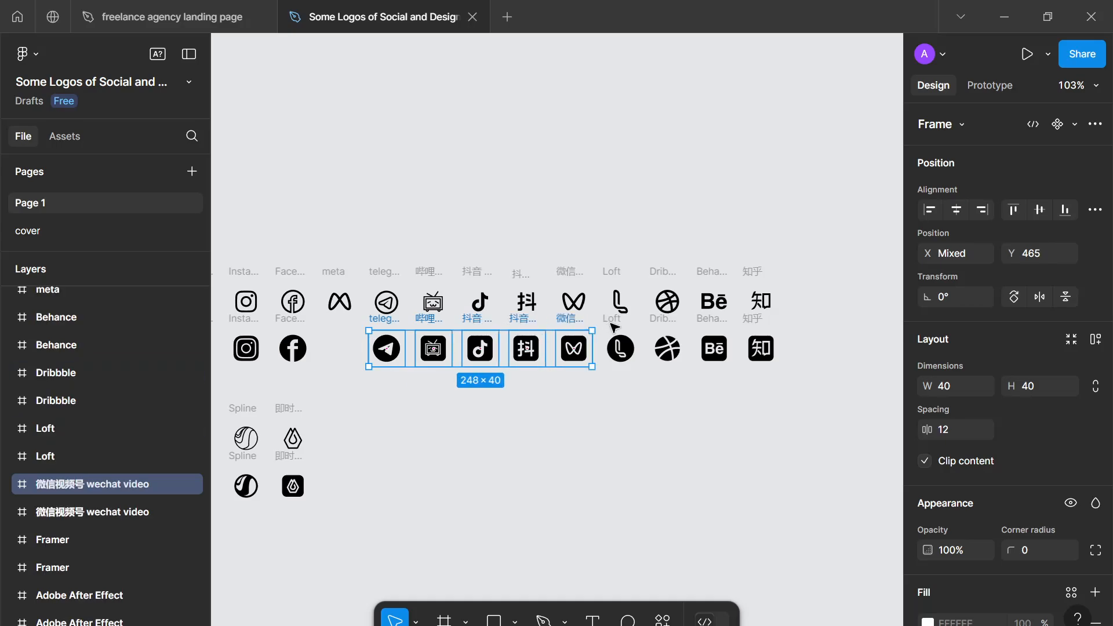
{"action": "left_click", "coordinate": [618, 333], "text": "shift"}
{"action": "left_click", "coordinate": [664, 328], "text": "shift"}
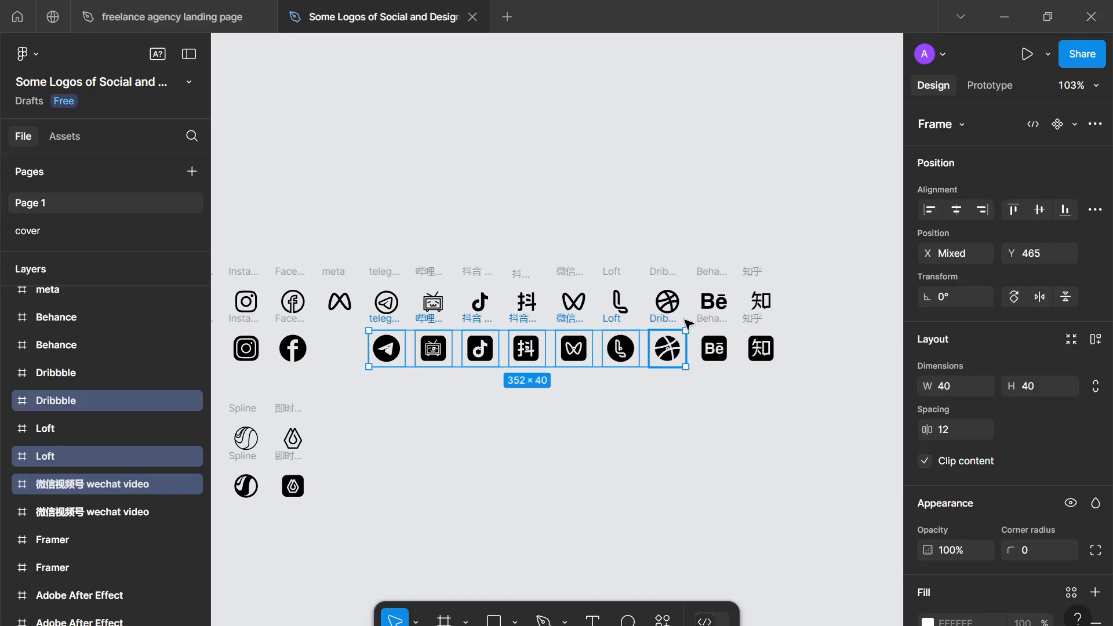
{"action": "left_click", "coordinate": [712, 329], "text": "shift"}
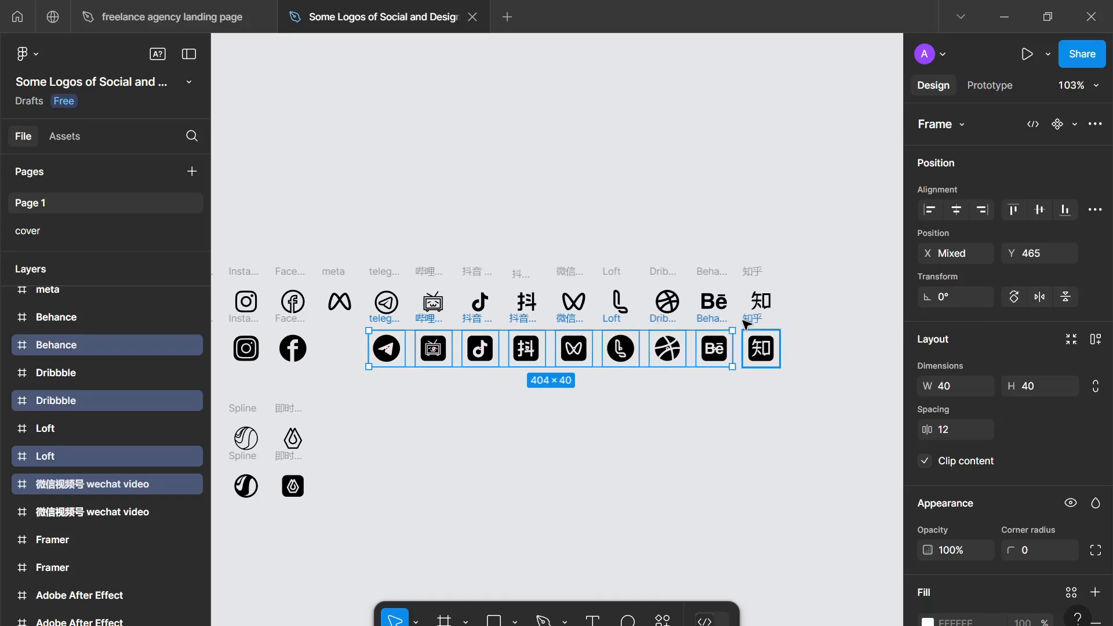
{"action": "left_click", "coordinate": [520, 319], "text": "shift"}
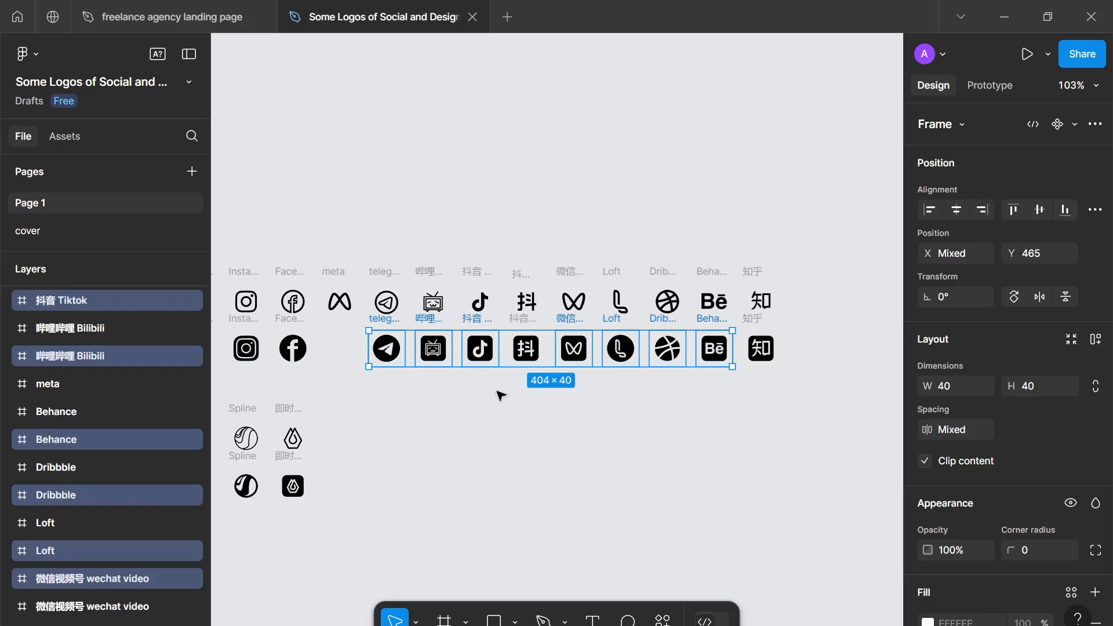
- Add the filled Facebook, Instagram and Unsplash icons to the selection and copy all the selected logos
{"action": "left_click_drag", "start_coordinate": [499, 390], "coordinate": [667, 355]}
{"action": "left_click_drag", "start_coordinate": [330, 435], "coordinate": [544, 364]}
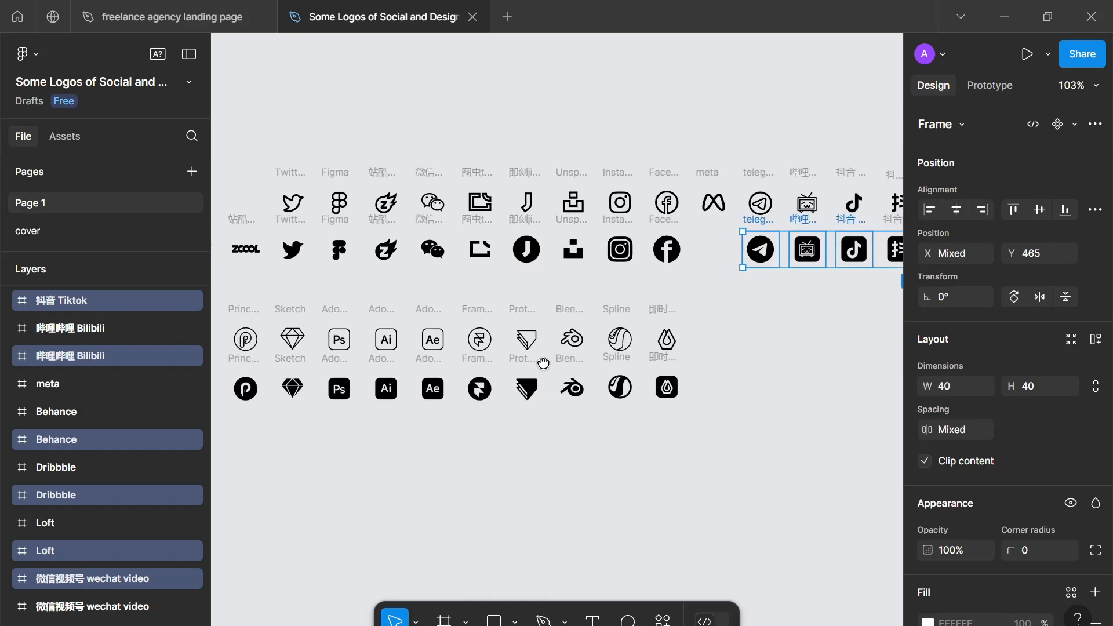
{"action": "left_click", "coordinate": [667, 226], "text": "shift"}
{"action": "left_click", "coordinate": [619, 225], "text": "shift"}
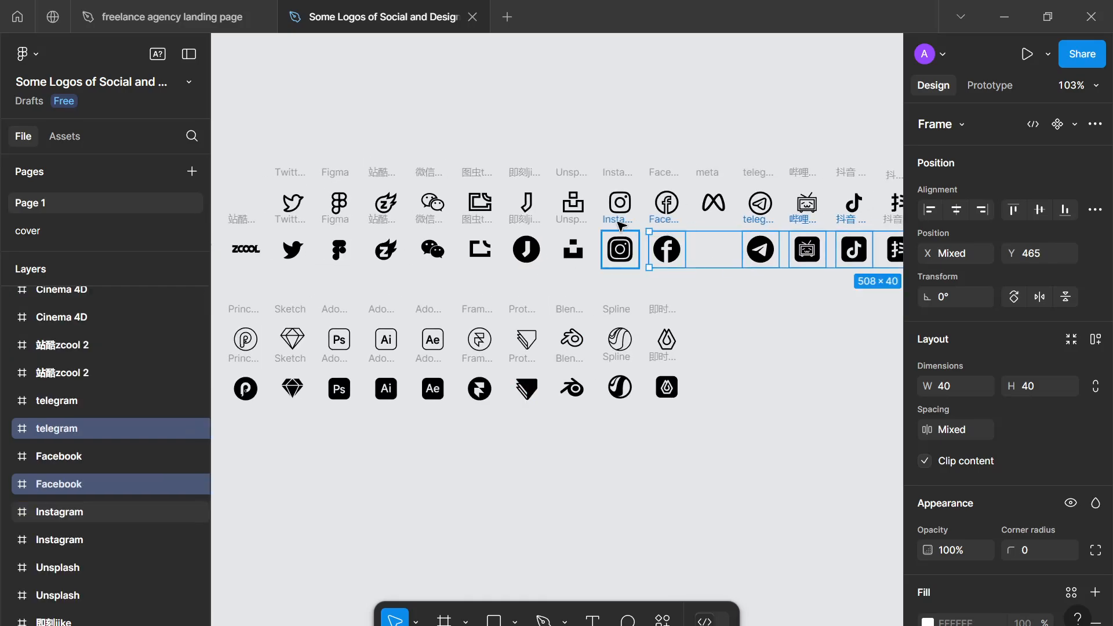
{"action": "left_click", "coordinate": [578, 226], "text": "shift"}
{"action": "left_click", "coordinate": [578, 226], "text": "shift"}
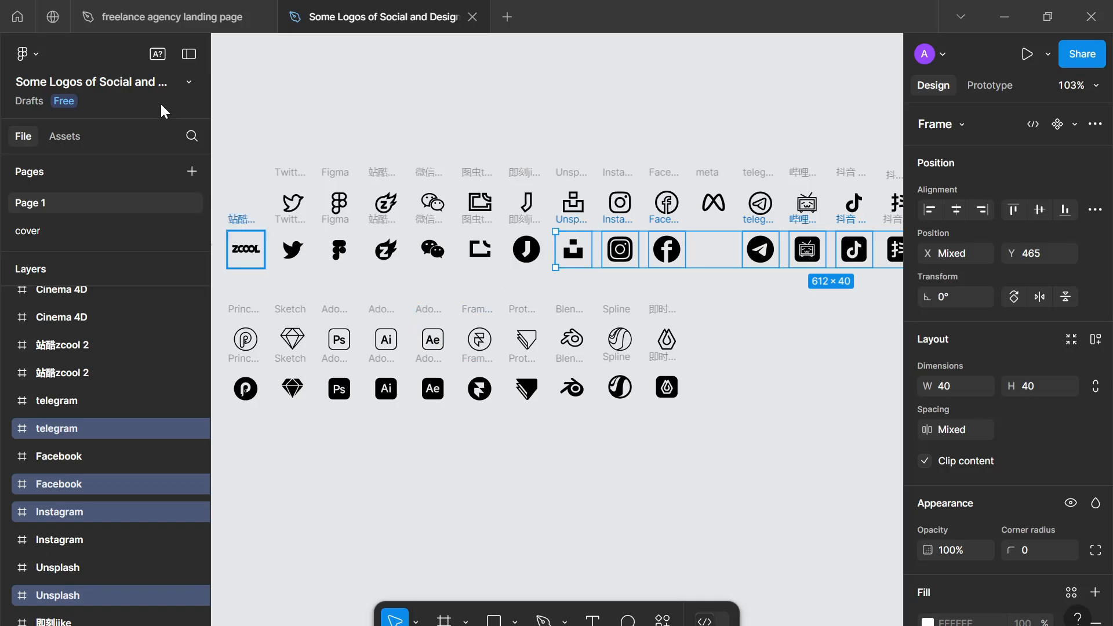
- Paste the copied logos into the landing-page--desktop frame and move the row below "Trusted by", at about Y 1076
{"action": "left_click", "coordinate": [169, 19]}
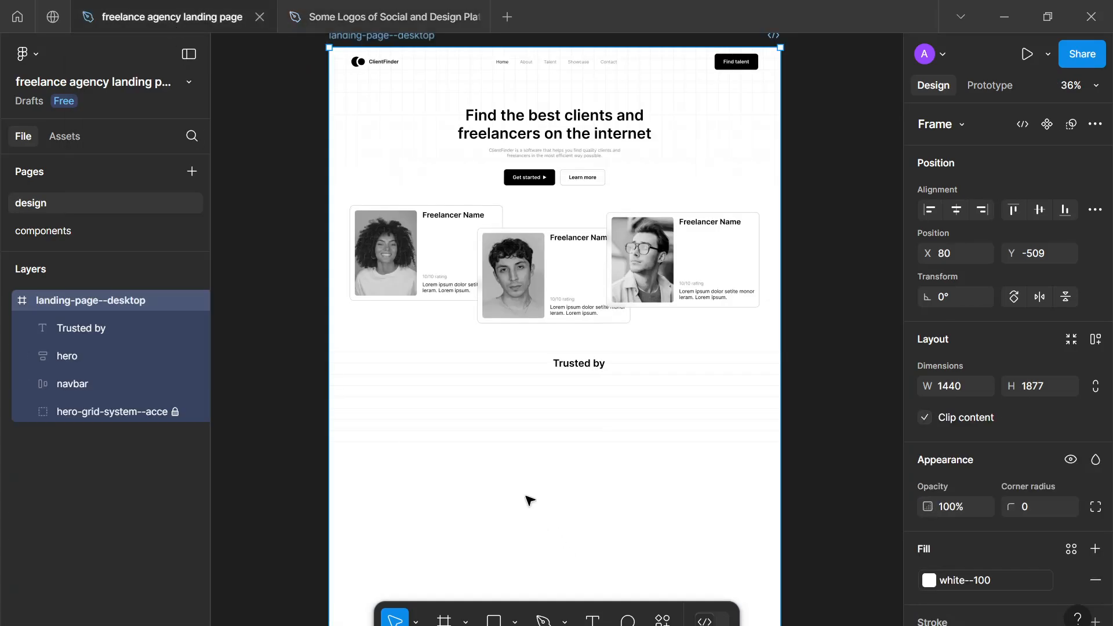
{"action": "key", "text": "ctrl+v"}
{"action": "scroll", "coordinate": [530, 500], "scroll_direction": "up", "scroll_amount": 3}
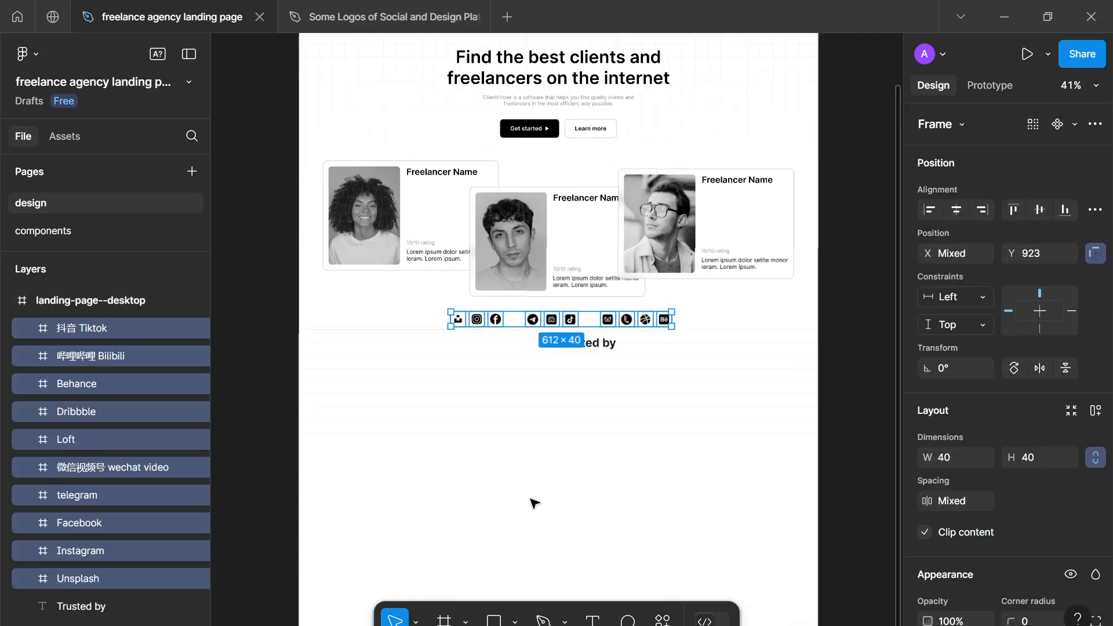
{"action": "scroll", "coordinate": [534, 503], "scroll_direction": "up", "scroll_amount": 3}
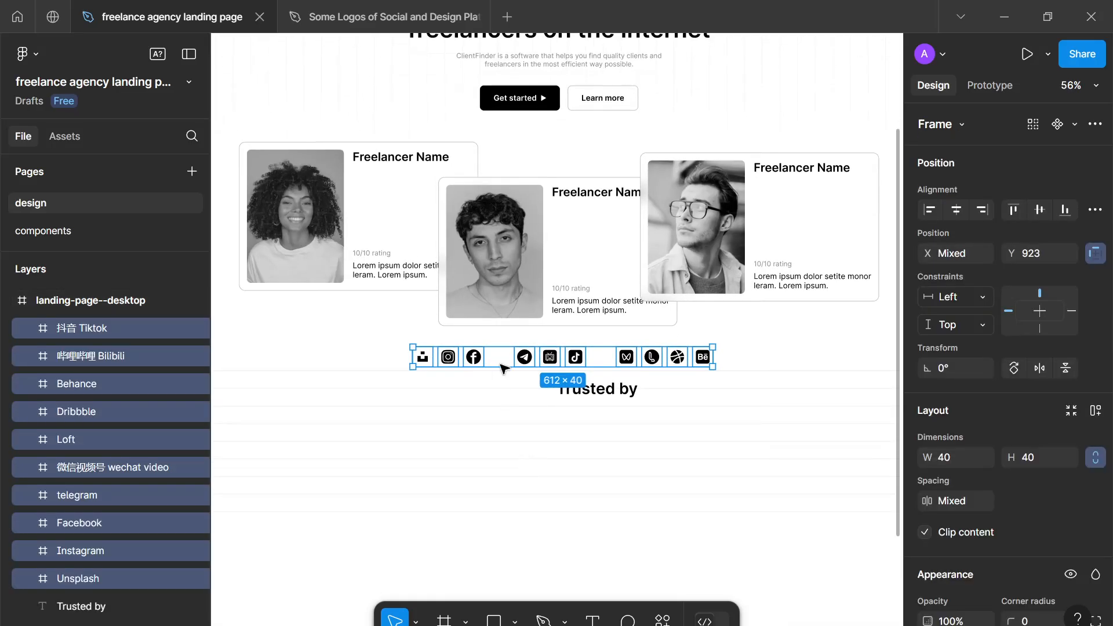
{"action": "left_click_drag", "start_coordinate": [497, 385], "coordinate": [472, 440]}
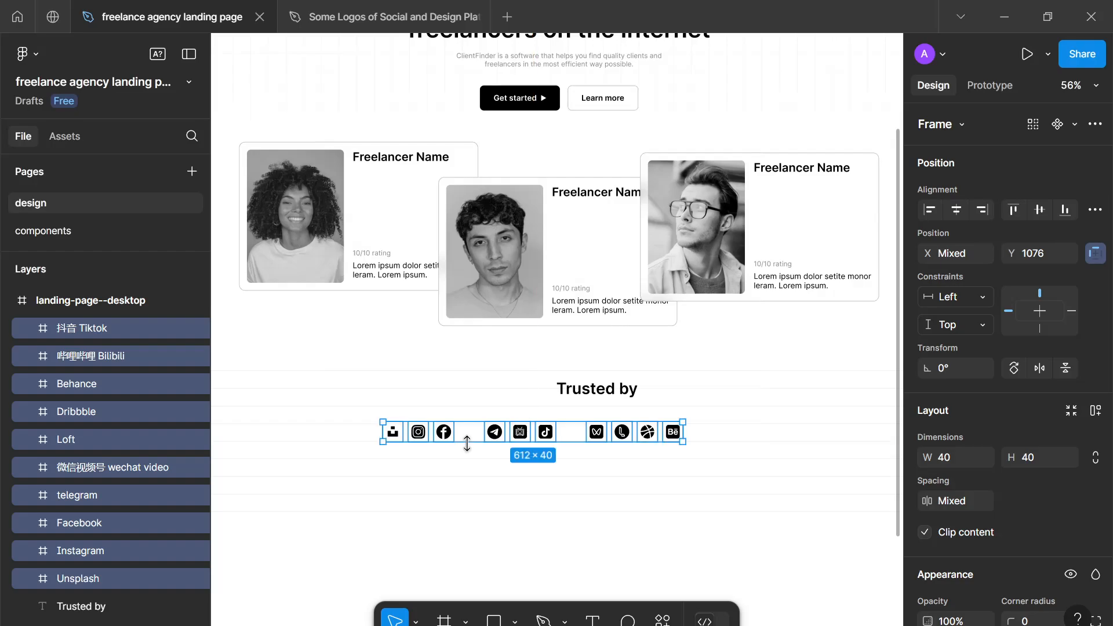
- Try resizing all the pasted logo frames to 64 × 64 and undo the resize
{"action": "left_click", "coordinate": [533, 479]}
{"action": "left_click_drag", "start_coordinate": [694, 454], "coordinate": [360, 428]}
{"action": "left_click", "coordinate": [1095, 458]}
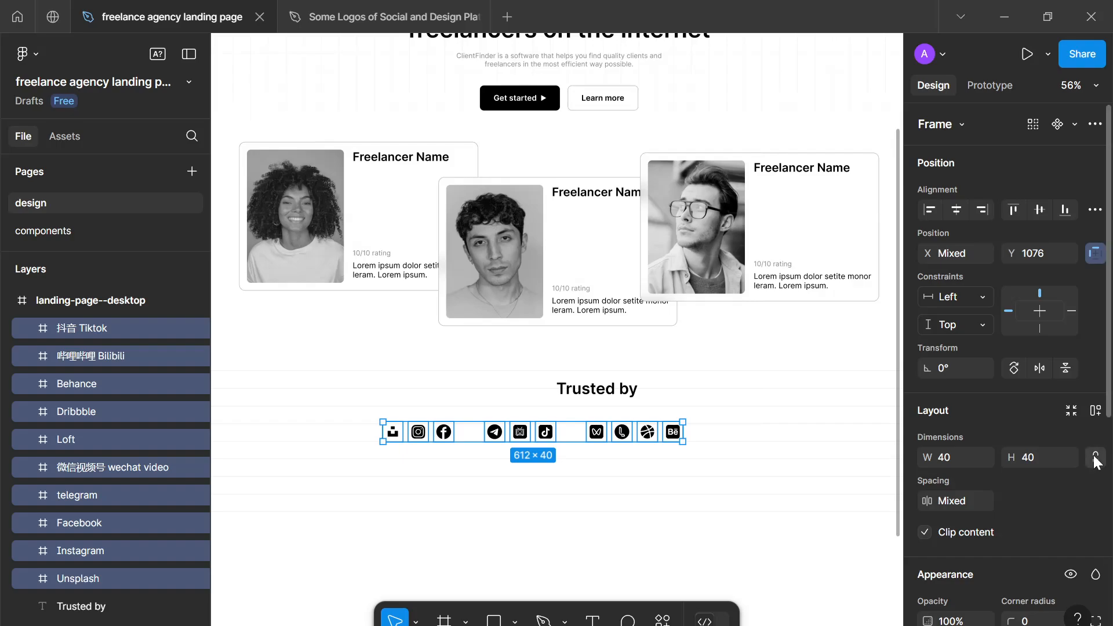
{"action": "left_click", "coordinate": [1035, 457]}
{"action": "type", "text": "64"}
{"action": "key", "text": "Return"}
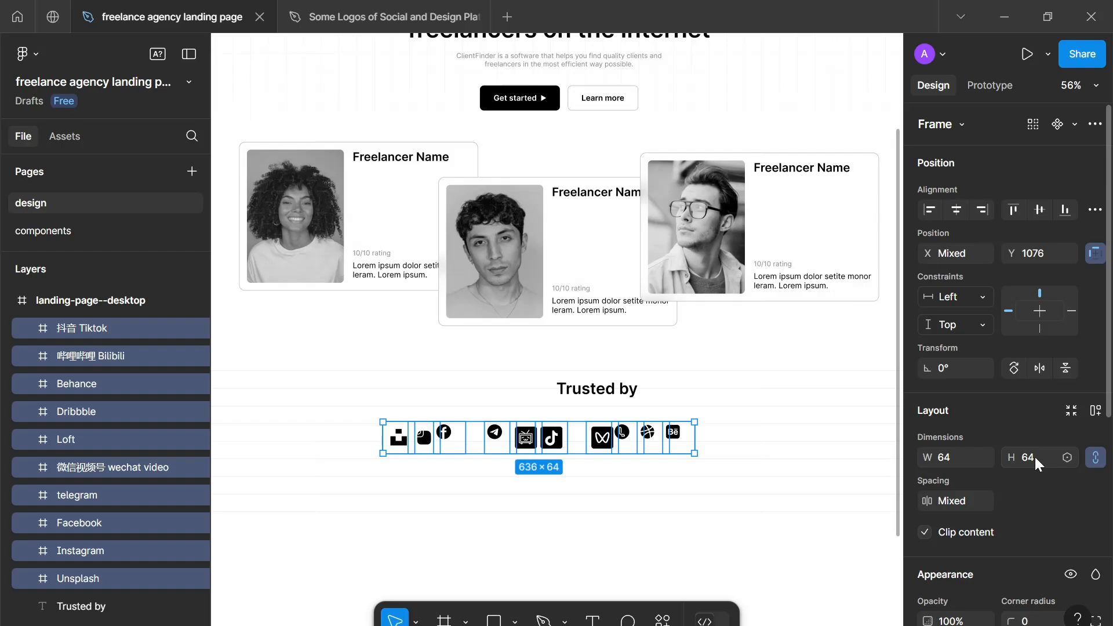
{"action": "key", "text": "ctrl+z"}
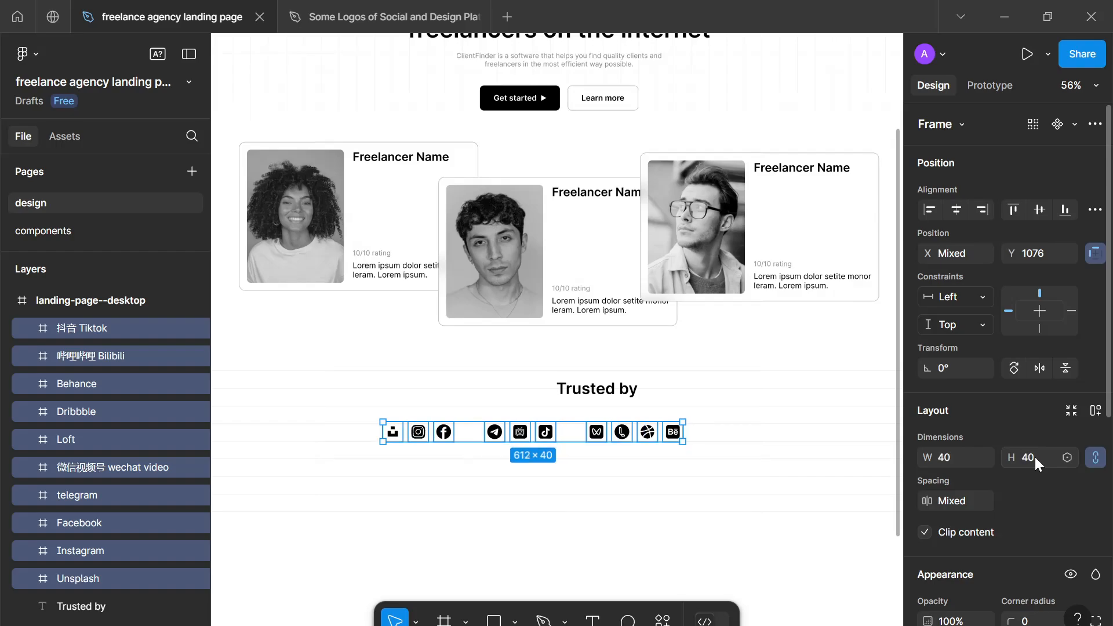
{"action": "left_click", "coordinate": [379, 498]}
- Take the Unsplash vector out of its frame, place it below and left of the logo row, and delete the empty frame
{"action": "scroll", "coordinate": [382, 502], "scroll_direction": "up", "scroll_amount": 5}
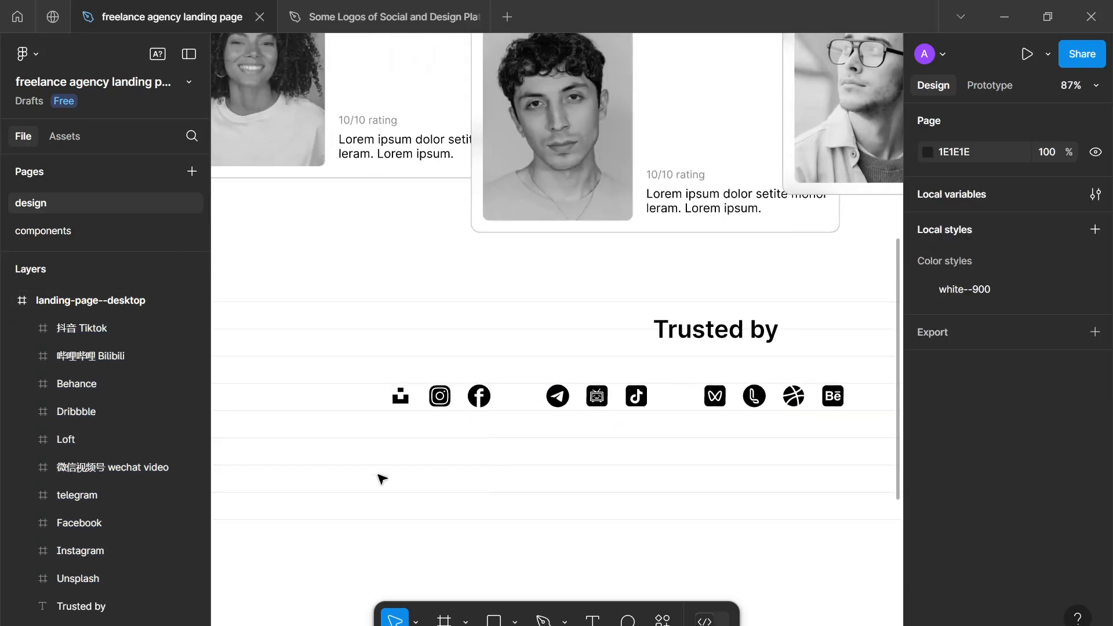
{"action": "left_click", "coordinate": [404, 400]}
{"action": "double_click", "coordinate": [405, 403]}
{"action": "left_click_drag", "start_coordinate": [397, 391], "coordinate": [272, 442]}
{"action": "left_click_drag", "start_coordinate": [383, 359], "coordinate": [422, 426]}
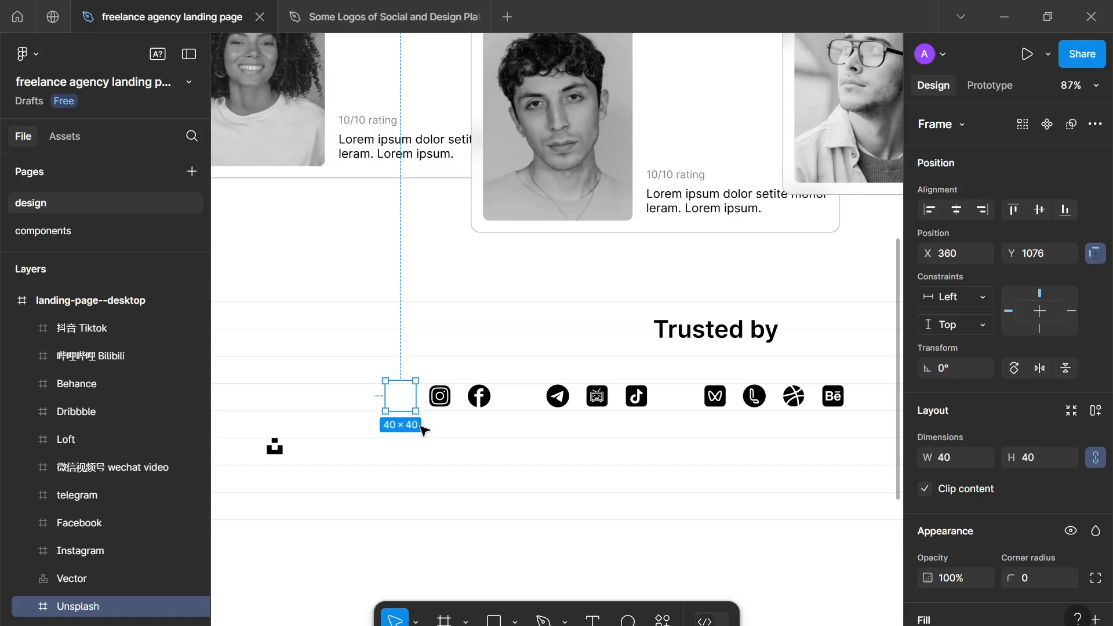
{"action": "key", "text": "Delete"}
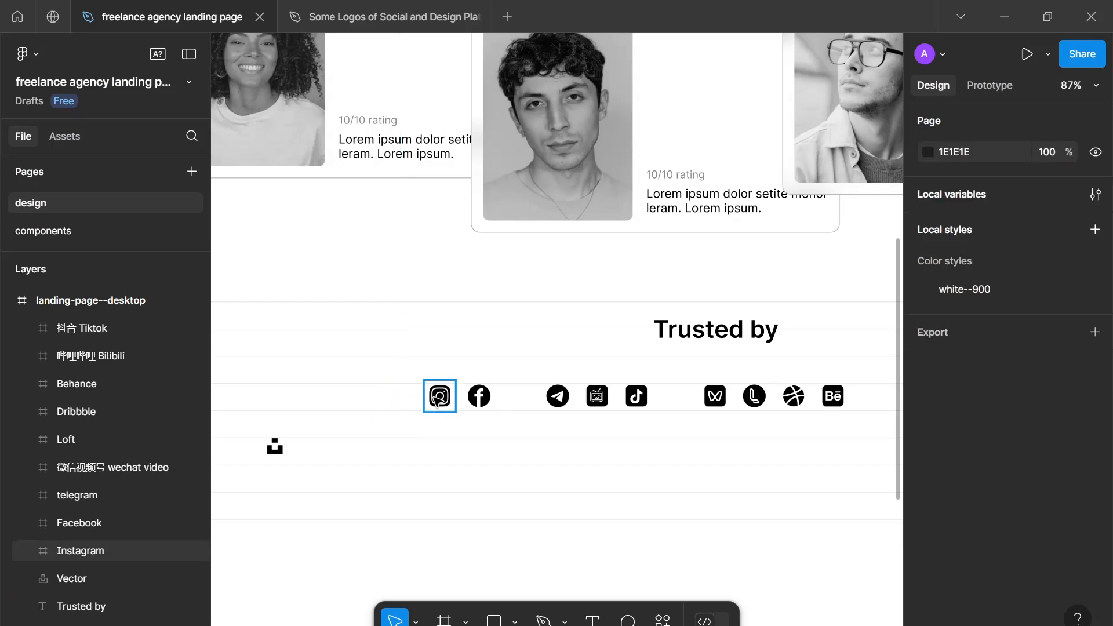
- Take the Instagram shape out of its frame to about X 298, Y 1174, and delete the empty Instagram frame
{"action": "left_click", "coordinate": [440, 397]}
{"action": "double_click", "coordinate": [440, 396]}
{"action": "left_click_drag", "start_coordinate": [445, 398], "coordinate": [356, 463]}
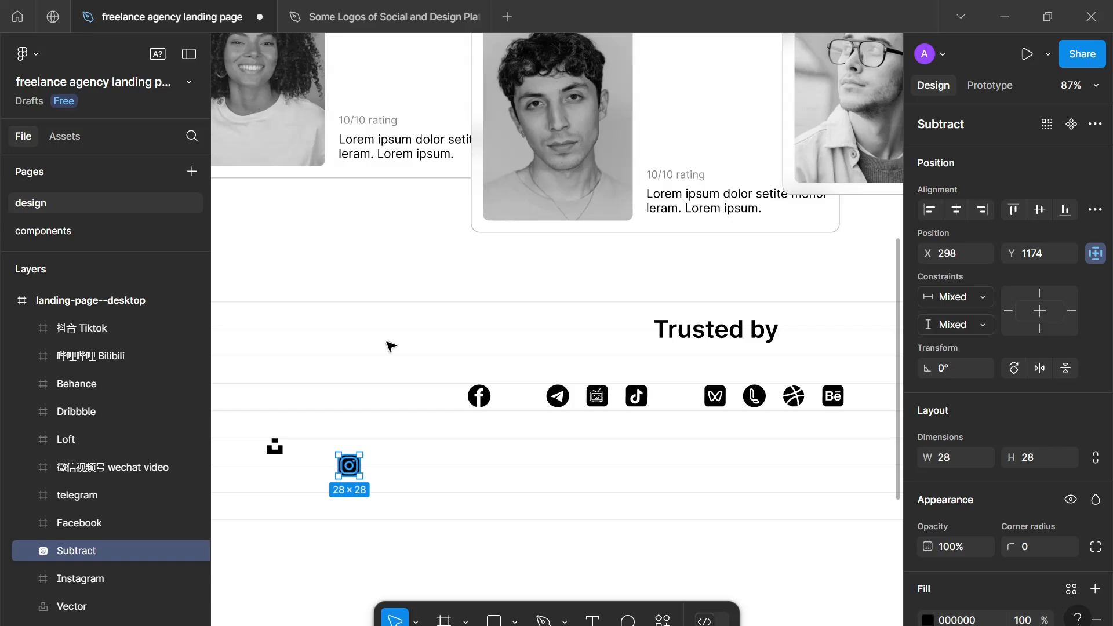
{"action": "left_click_drag", "start_coordinate": [371, 331], "coordinate": [440, 472]}
{"action": "key", "text": "Delete"}
- Take the Facebook shape out of its frame to about X 417, Y 1179, and delete the empty Facebook frame
{"action": "left_click", "coordinate": [479, 397]}
{"action": "double_click", "coordinate": [479, 397]}
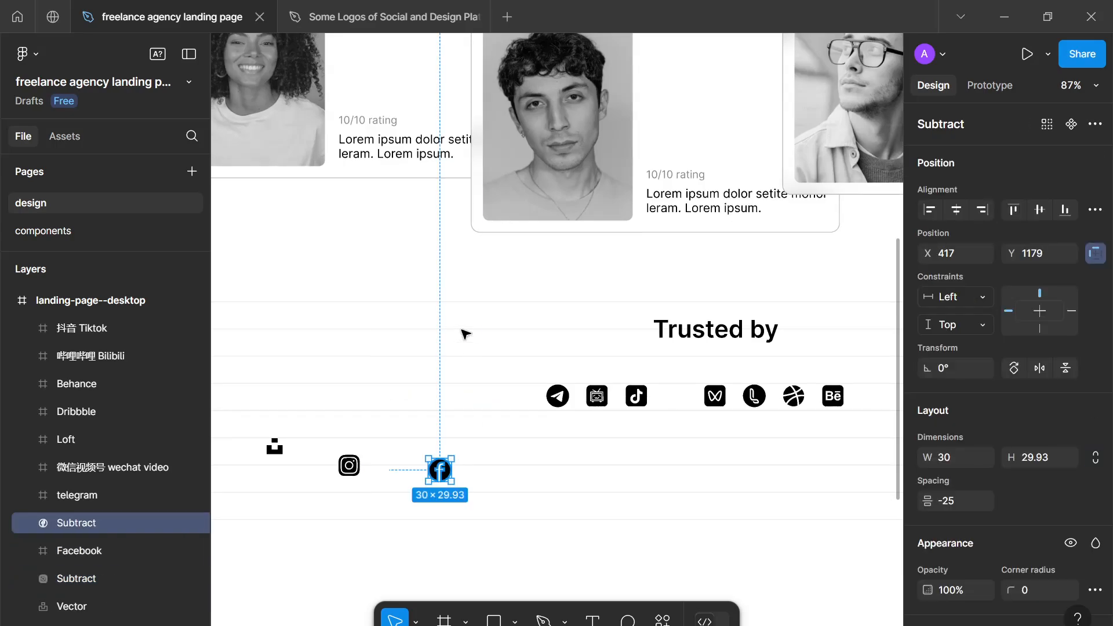
{"action": "left_click_drag", "start_coordinate": [463, 333], "coordinate": [504, 435]}
{"action": "key", "text": "Delete"}
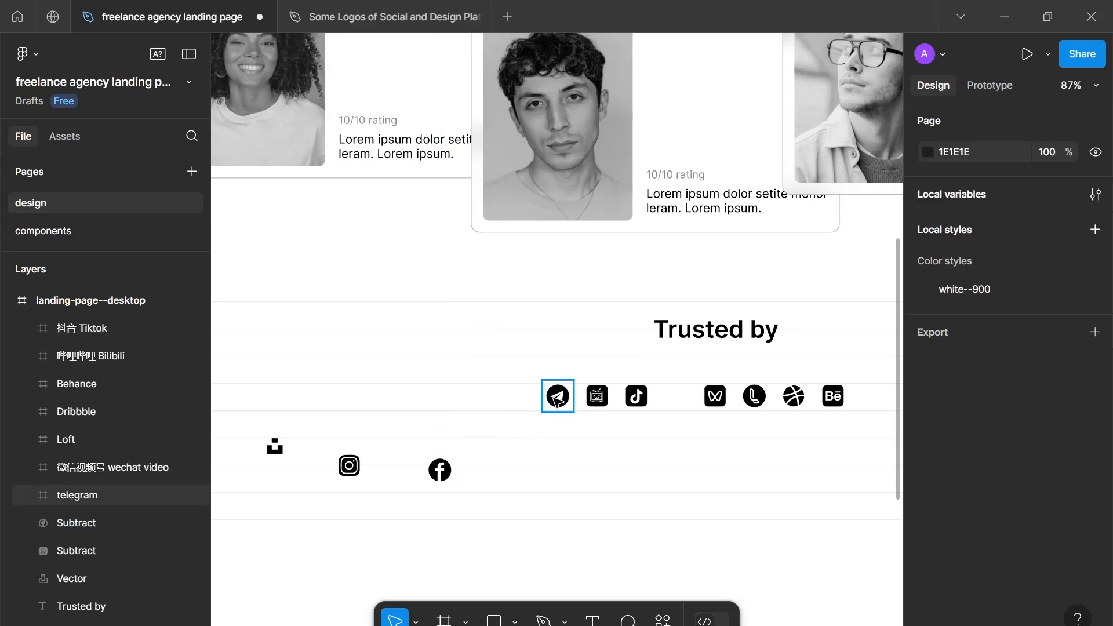
- Take the Telegram shape out of its frame to about X 490, Y 1129, and delete the empty Telegram frame
{"action": "double_click", "coordinate": [557, 399]}
{"action": "left_click_drag", "start_coordinate": [558, 399], "coordinate": [498, 436]}
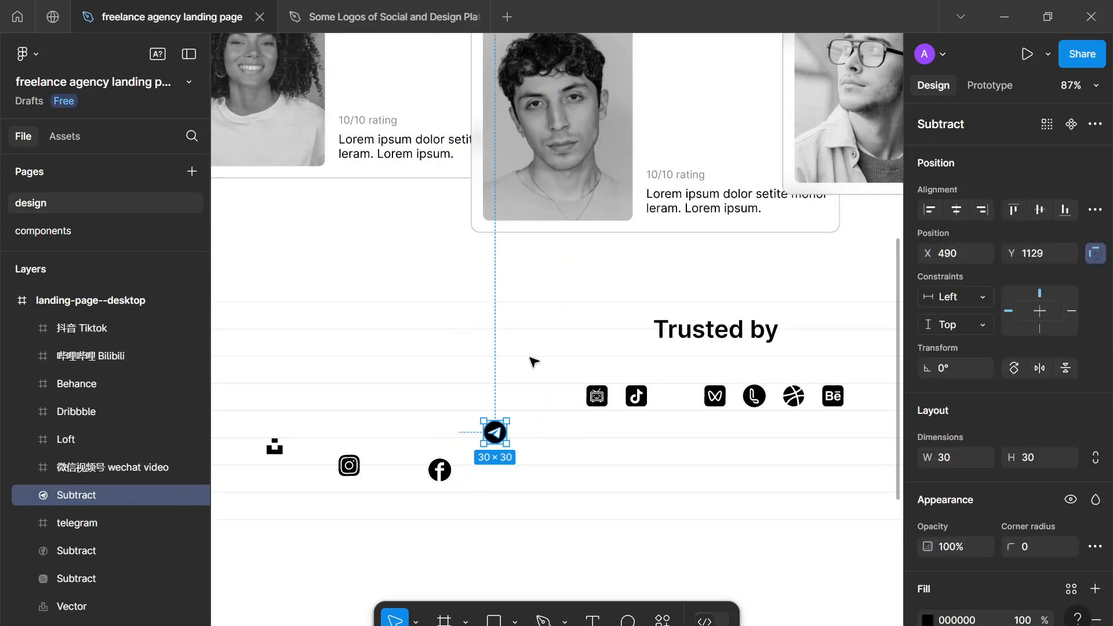
{"action": "left_click", "coordinate": [574, 444]}
{"action": "left_click", "coordinate": [558, 399]}
{"action": "key", "text": "Delete"}
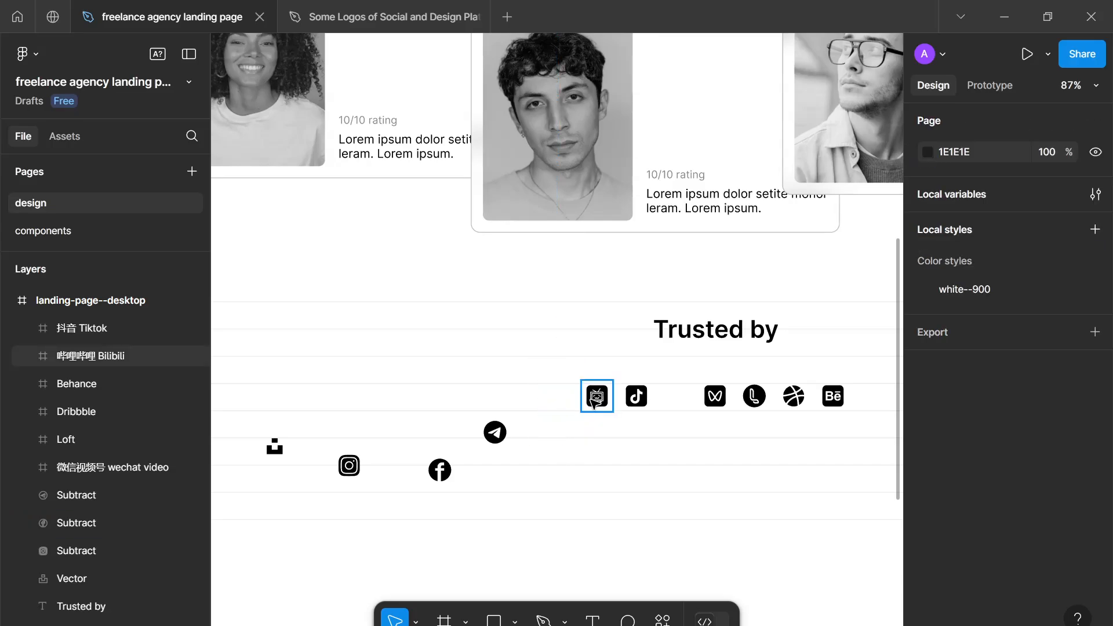
- Take the Bilibili shape out of its frame to just above the Telegram logo, and delete the empty Bilibili frame
{"action": "left_click", "coordinate": [593, 400]}
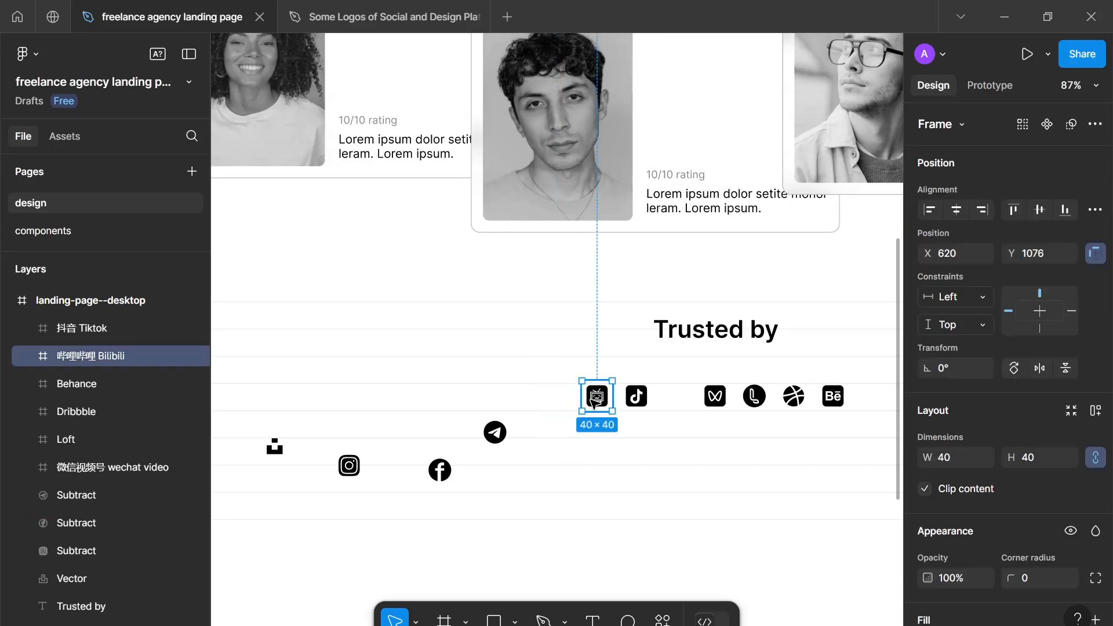
{"action": "double_click", "coordinate": [592, 400]}
{"action": "left_click_drag", "start_coordinate": [592, 400], "coordinate": [498, 395]}
{"action": "left_click", "coordinate": [619, 475]}
{"action": "left_click_drag", "start_coordinate": [537, 351], "coordinate": [616, 452]}
{"action": "key", "text": "Delete"}
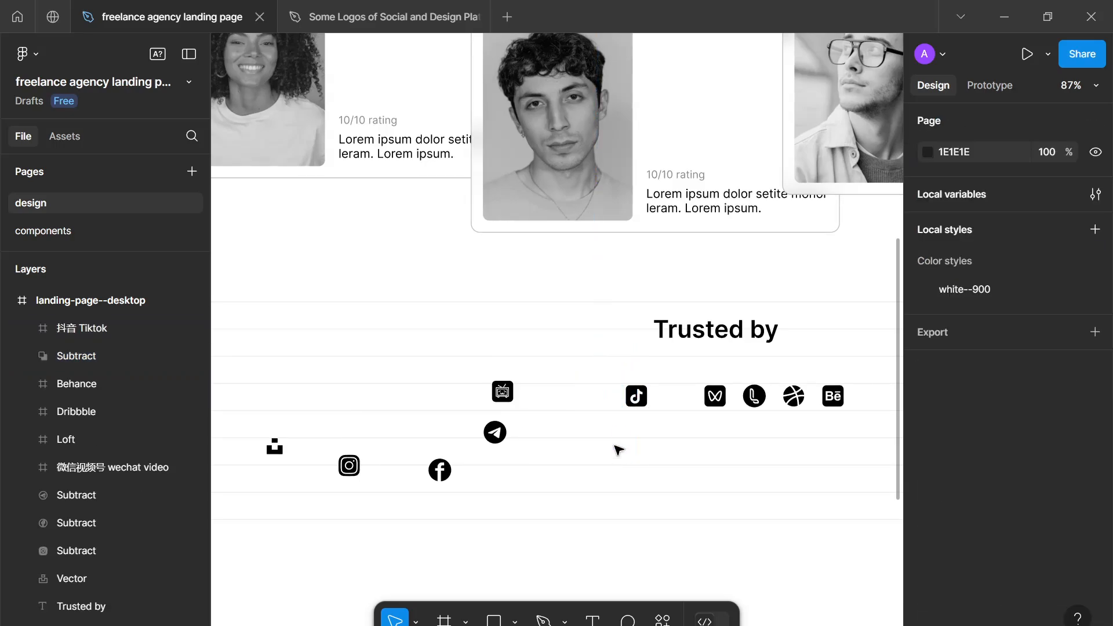
- Take the TikTok shape out of its frame to about X 587, Y 1134, and delete the empty TikTok frame
{"action": "double_click", "coordinate": [637, 396]}
{"action": "left_click_drag", "start_coordinate": [637, 396], "coordinate": [571, 439]}
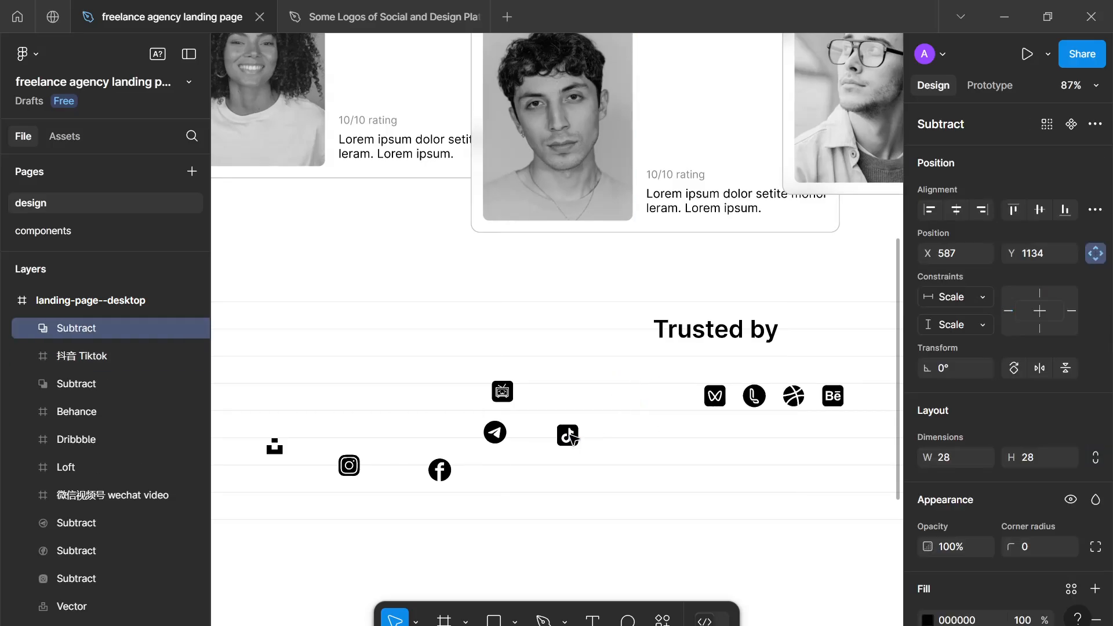
{"action": "left_click_drag", "start_coordinate": [591, 364], "coordinate": [701, 435]}
{"action": "key", "text": "Delete"}
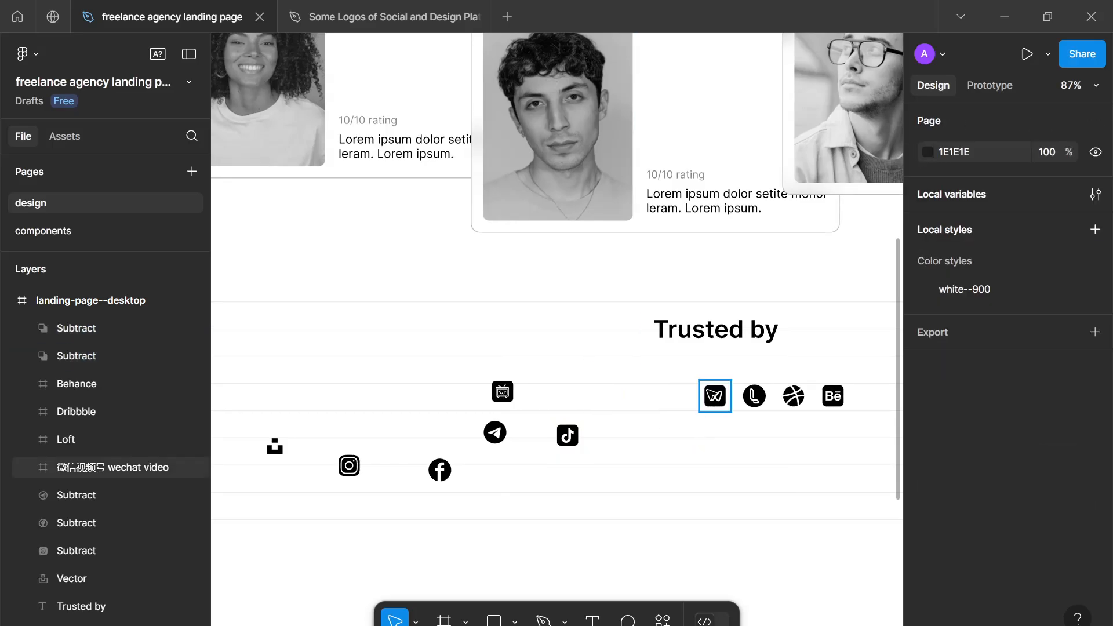
- Take the WeChat video shape out of its frame to about X 708, Y 1110, and delete the empty WeChat video frame
{"action": "left_click", "coordinate": [715, 396]}
{"action": "double_click", "coordinate": [715, 396]}
{"action": "left_click_drag", "start_coordinate": [714, 396], "coordinate": [659, 417]}
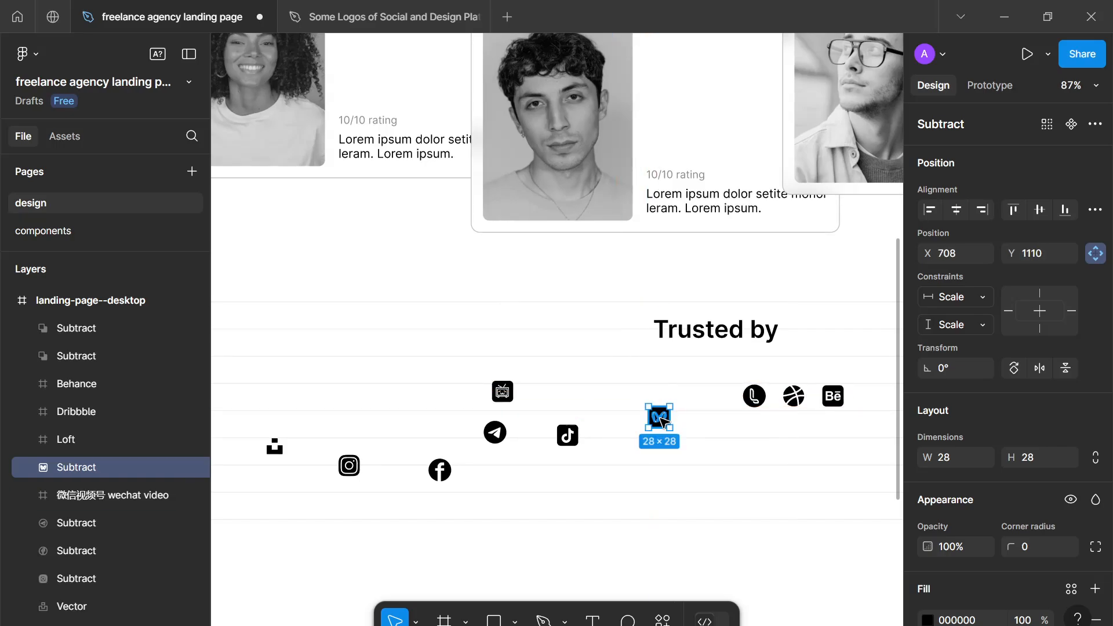
{"action": "double_click", "coordinate": [659, 417]}
{"action": "left_click", "coordinate": [677, 455]}
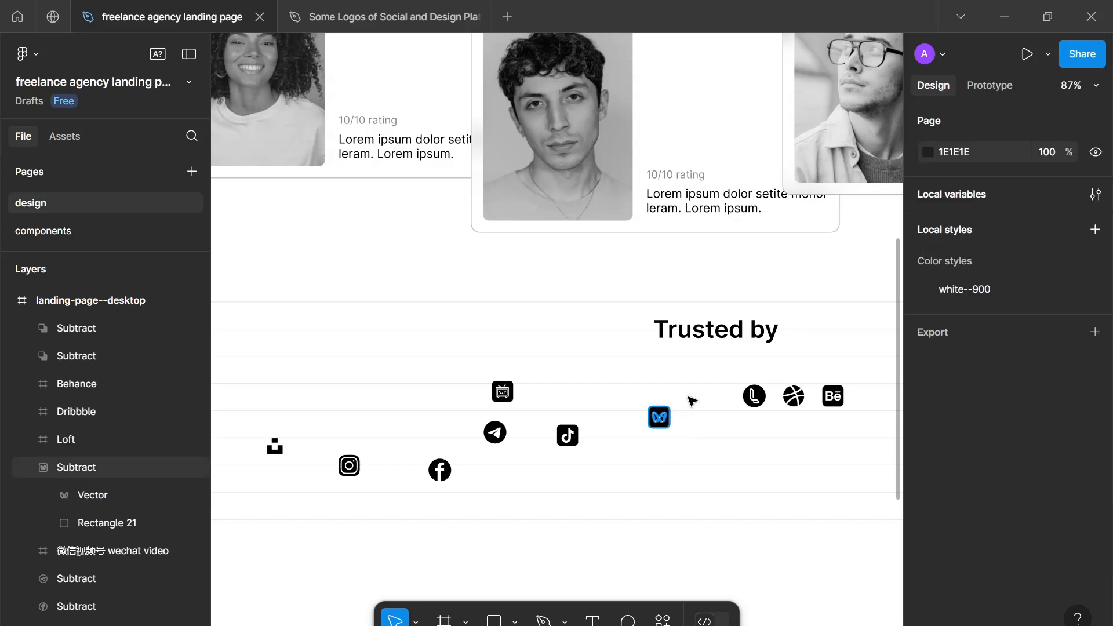
{"action": "left_click_drag", "start_coordinate": [661, 368], "coordinate": [735, 435]}
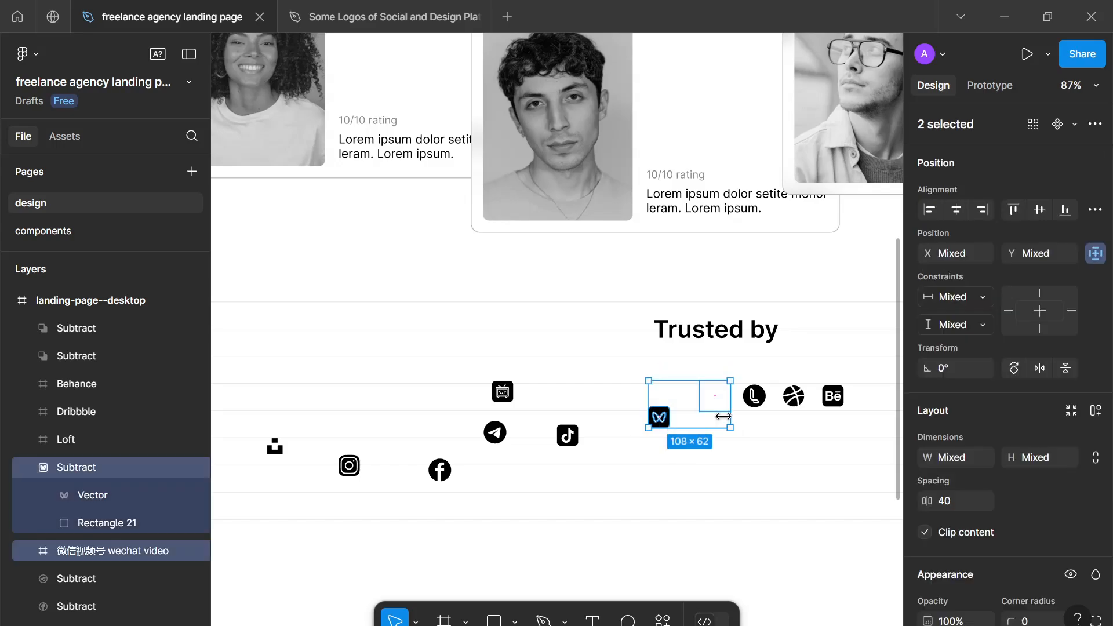
{"action": "left_click", "coordinate": [739, 428]}
{"action": "left_click", "coordinate": [713, 394]}
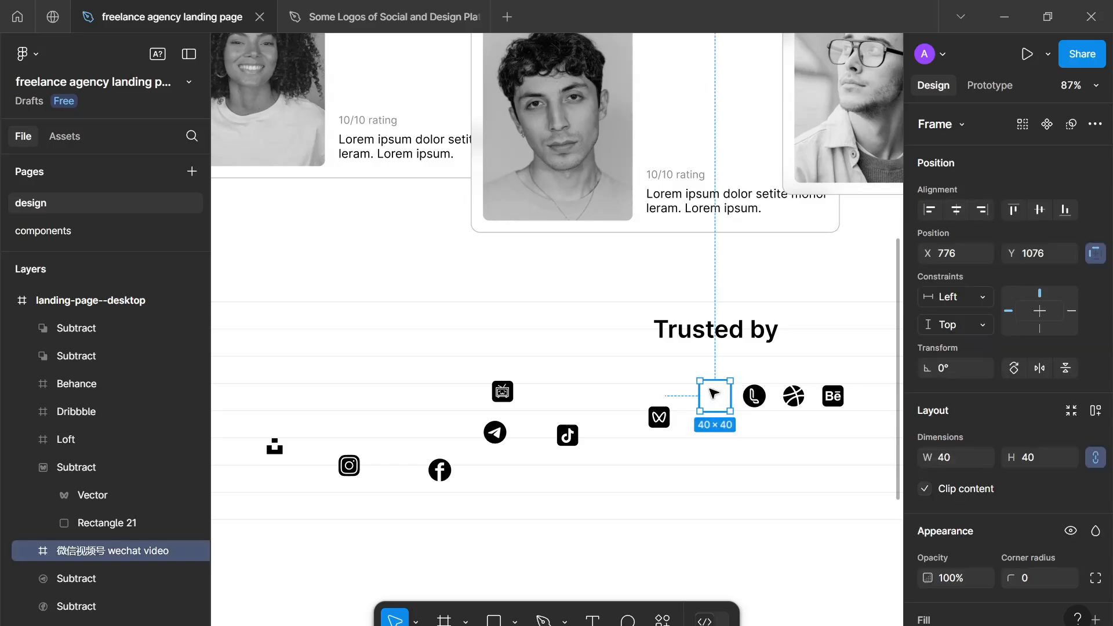
{"action": "left_click", "coordinate": [730, 392]}
- Take the Loft shape out of its frame to a spot below the logo row, and delete the empty Loft frame
{"action": "left_click", "coordinate": [759, 399]}
{"action": "double_click", "coordinate": [758, 398]}
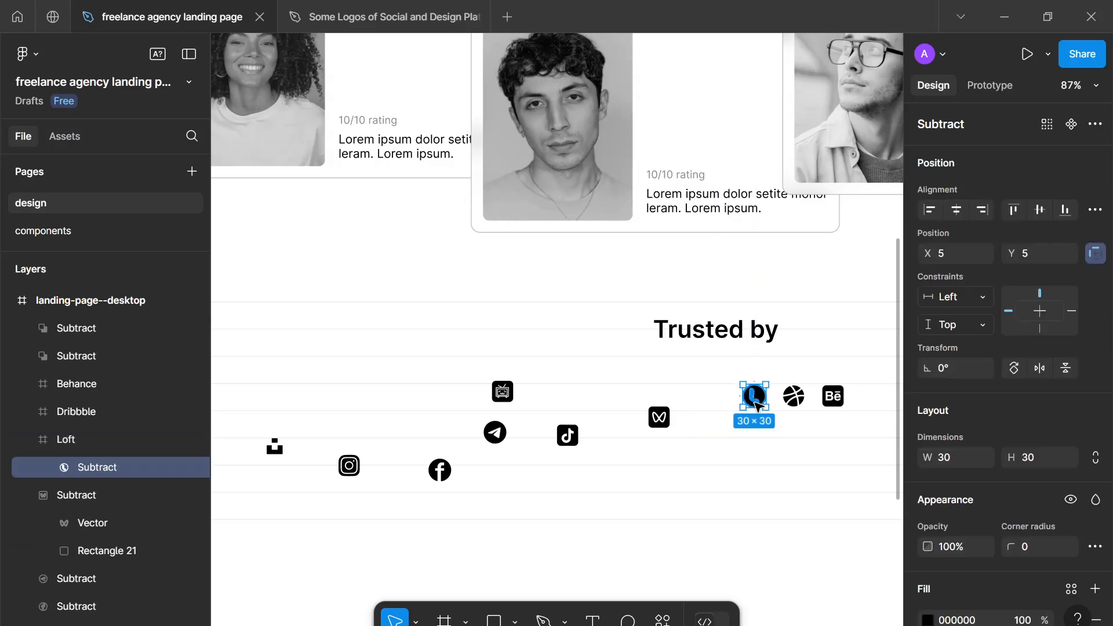
{"action": "left_click_drag", "start_coordinate": [758, 398], "coordinate": [742, 454]}
{"action": "left_click", "coordinate": [756, 398]}
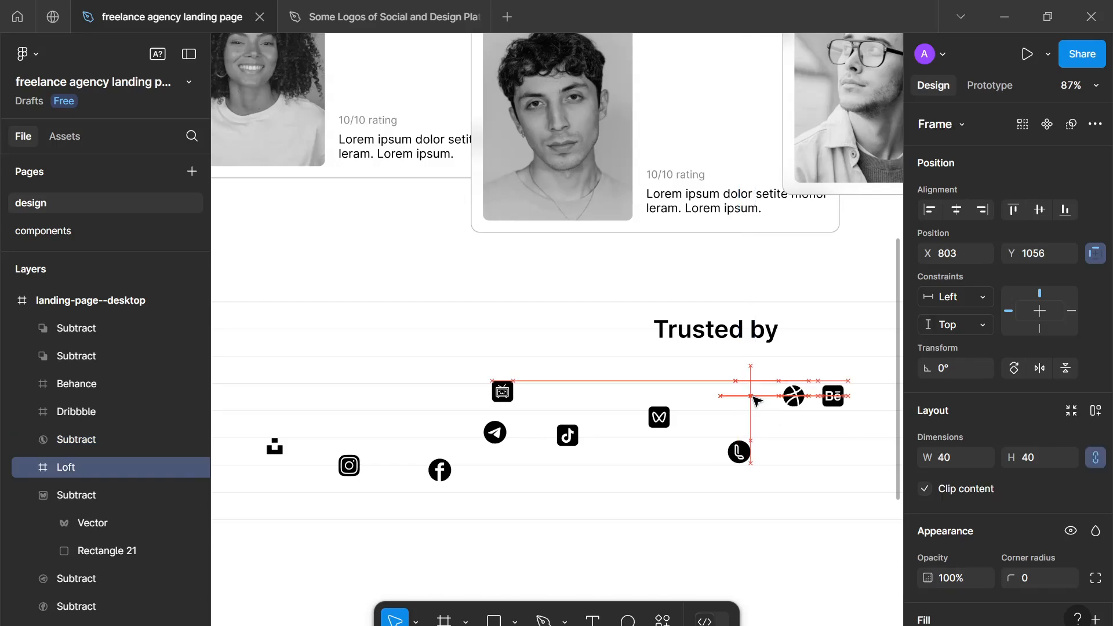
{"action": "key", "text": "Delete"}
- Take the Dribbble shape out of its frame to just above and right of the WeChat video logo, and delete the empty Dribbble frame
{"action": "double_click", "coordinate": [799, 396]}
{"action": "left_click_drag", "start_coordinate": [798, 396], "coordinate": [822, 439]}
{"action": "key", "text": "Delete"}
- Take the Behance shape out of its frame to just left of it, and delete the empty Behance frame
{"action": "double_click", "coordinate": [832, 400]}
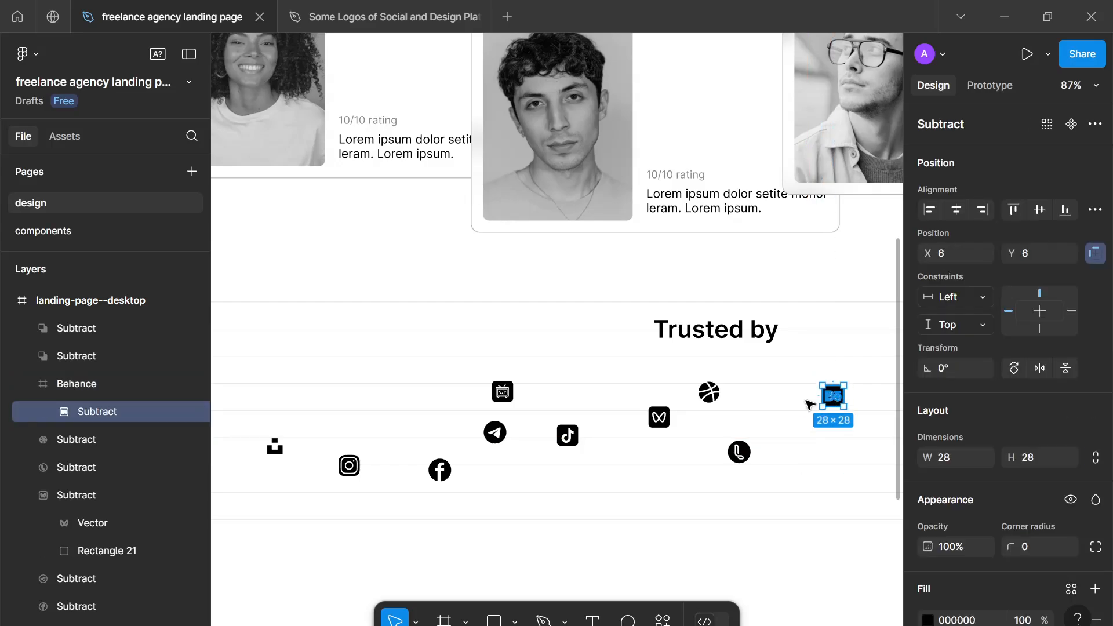
{"action": "left_click_drag", "start_coordinate": [832, 400], "coordinate": [862, 433]}
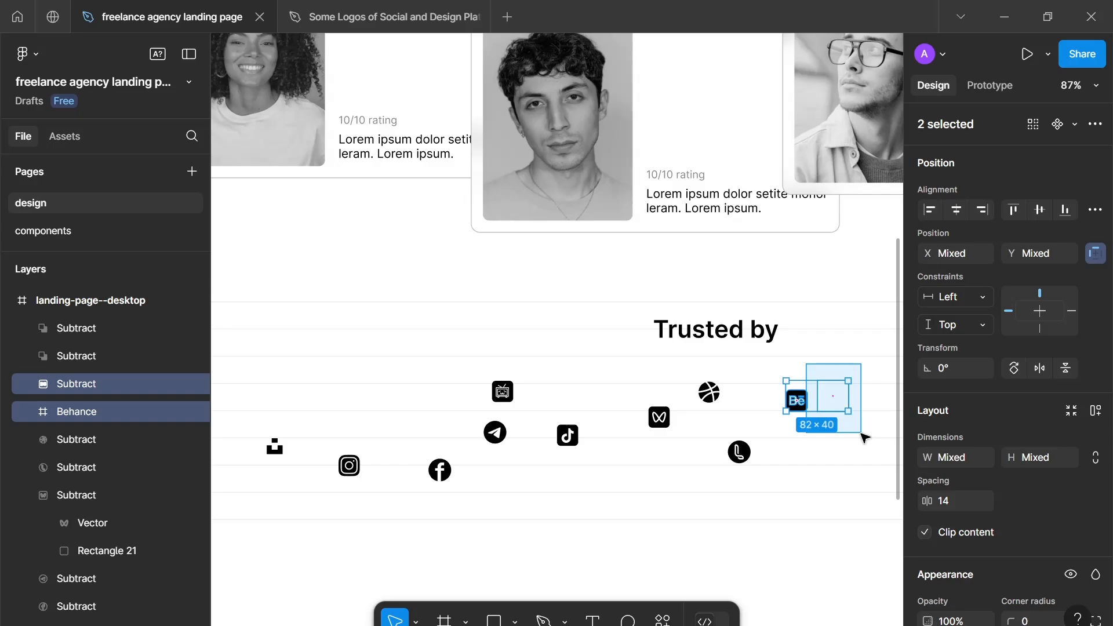
{"action": "left_click", "coordinate": [859, 428]}
{"action": "left_click", "coordinate": [828, 384]}
{"action": "key", "text": "Delete"}
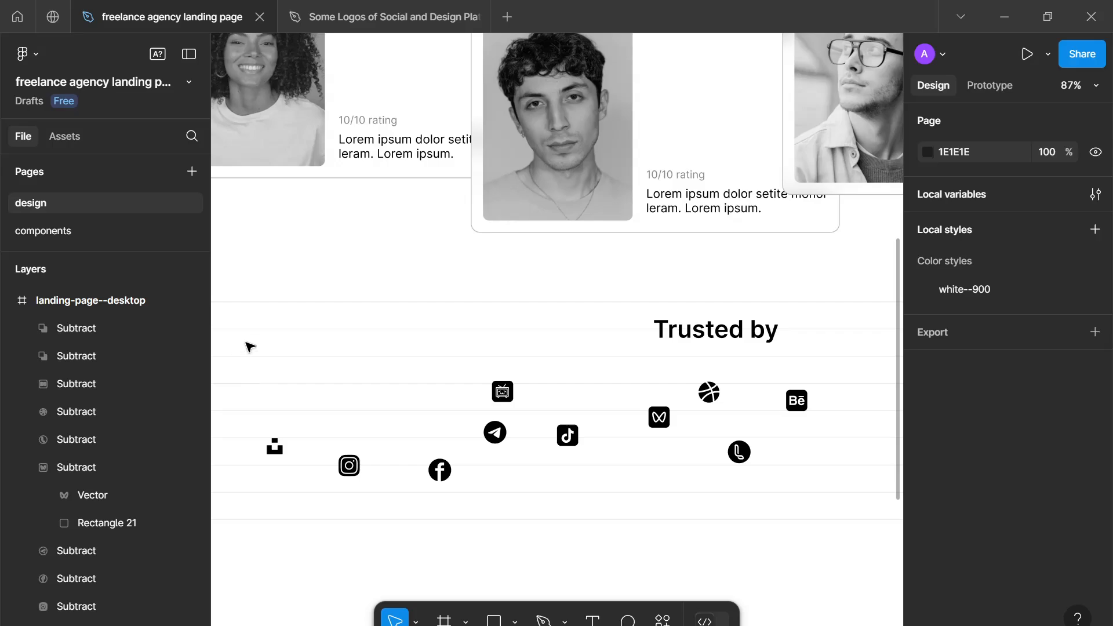
- Move the "Trusted by" heading up, closer to the freelancer cards
{"action": "left_click_drag", "start_coordinate": [251, 339], "coordinate": [318, 444]}
{"action": "left_click_drag", "start_coordinate": [596, 565], "coordinate": [715, 561]}
{"action": "left_click", "coordinate": [777, 550]}
{"action": "left_click_drag", "start_coordinate": [684, 329], "coordinate": [686, 289]}
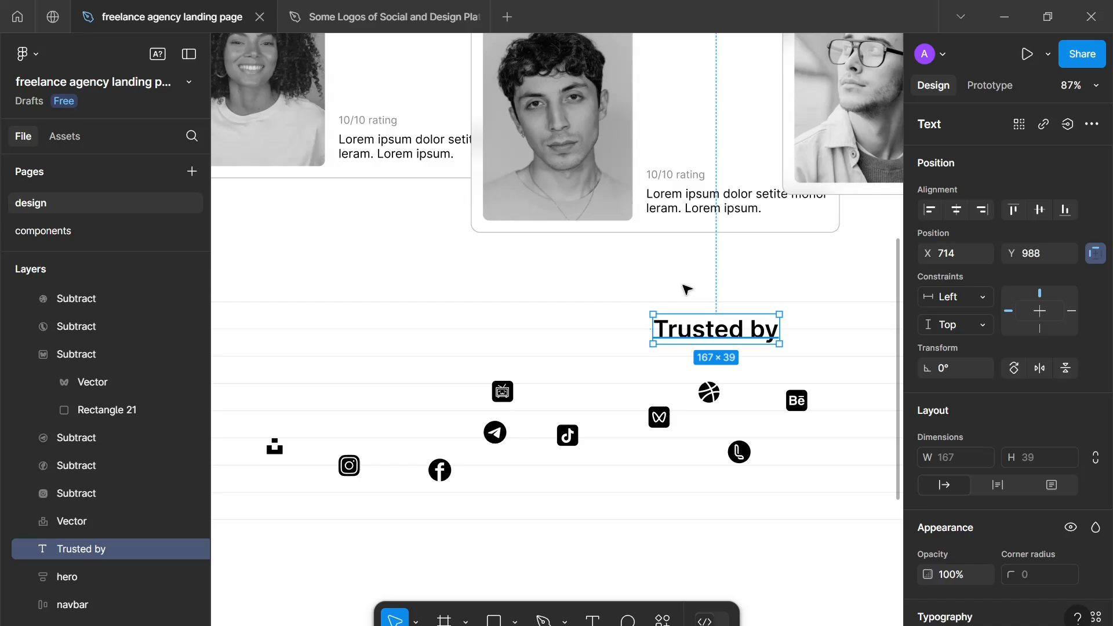
- Enlarge all ten logos together by raising their heights until the tallest is about 53 high
{"action": "left_click_drag", "start_coordinate": [250, 351], "coordinate": [819, 494]}
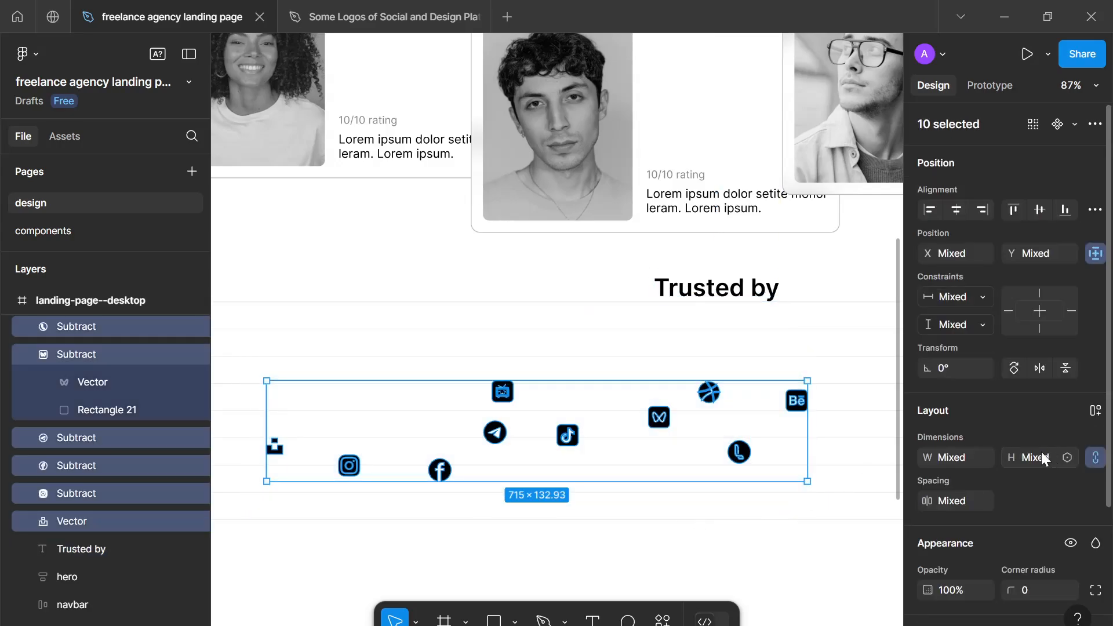
{"action": "key", "text": "Up"}
{"action": "key", "text": "Up"}
{"action": "key", "text": "Up"}
{"action": "key", "text": "Up"}
{"action": "key", "text": "Up"}
{"action": "key", "text": "Up"}
{"action": "key", "text": "Up"}
{"action": "key", "text": "Up"}
{"action": "key", "text": "Up"}
{"action": "key", "text": "Up"}
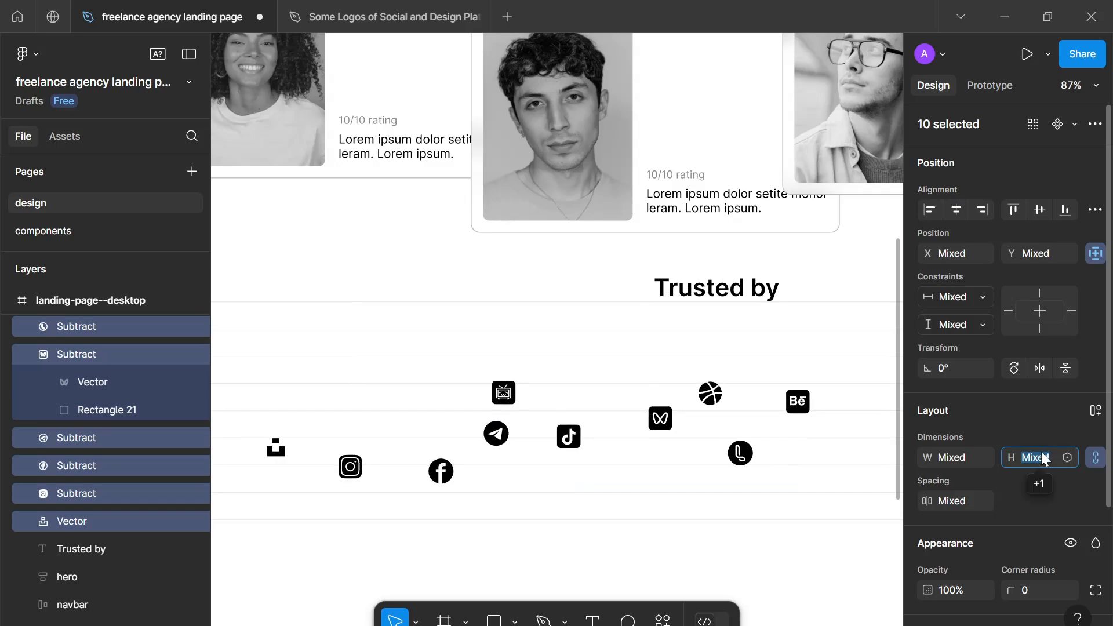
{"action": "key", "text": "Up"}
{"action": "key", "text": "Up"}
{"action": "key", "text": "Up"}
{"action": "key", "text": "Up"}
{"action": "key", "text": "Up"}
{"action": "key", "text": "Up"}
{"action": "key", "text": "Up"}
{"action": "key", "text": "Up"}
{"action": "key", "text": "Up"}
{"action": "key", "text": "Up"}
{"action": "key", "text": "Up"}
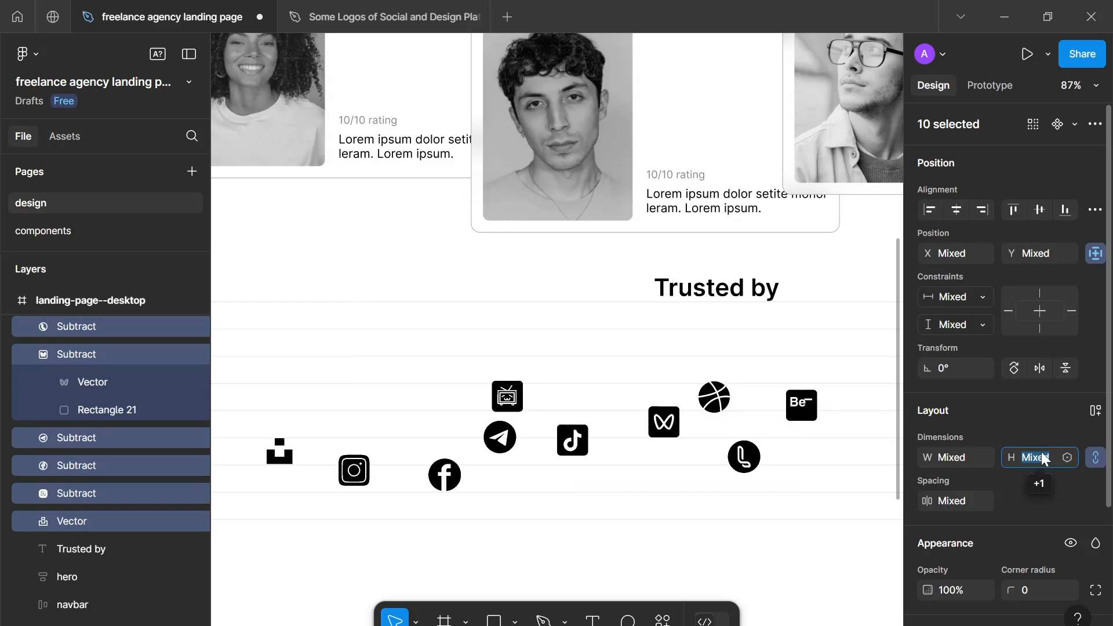
{"action": "key", "text": "Up"}
{"action": "key", "text": "Up"}
{"action": "key", "text": "Up"}
{"action": "key", "text": "Up"}
{"action": "key", "text": "Up"}
{"action": "key", "text": "Up"}
{"action": "key", "text": "Up"}
{"action": "key", "text": "Up"}
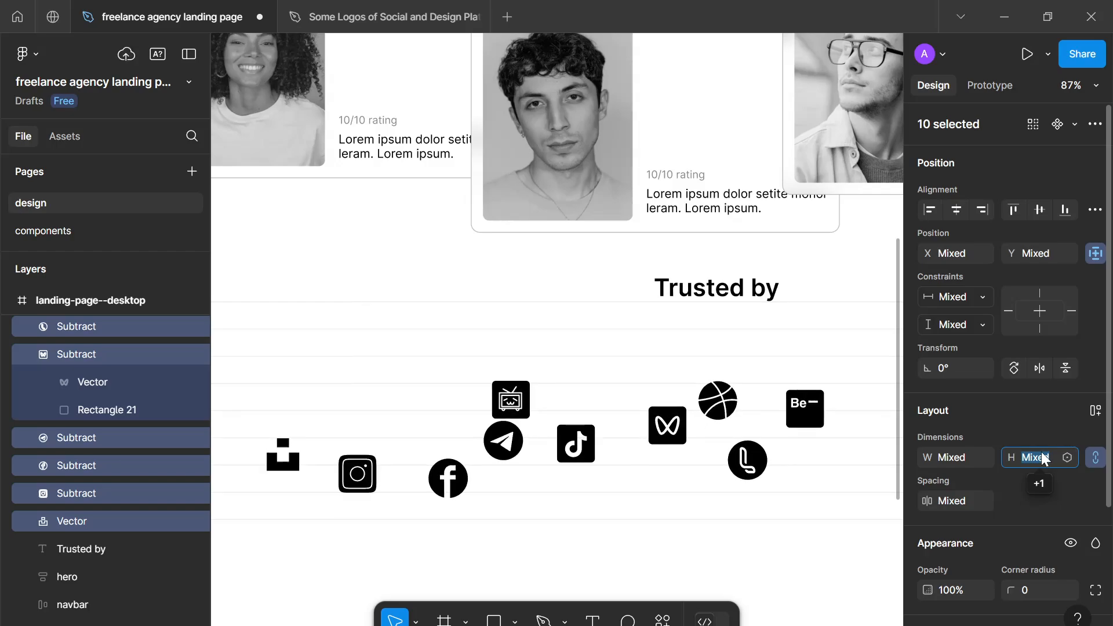
{"action": "left_click", "coordinate": [810, 517]}
- Put all ten logos into one auto layout frame and rename that frame "companies"
{"action": "scroll", "coordinate": [810, 516], "scroll_direction": "down", "scroll_amount": 3}
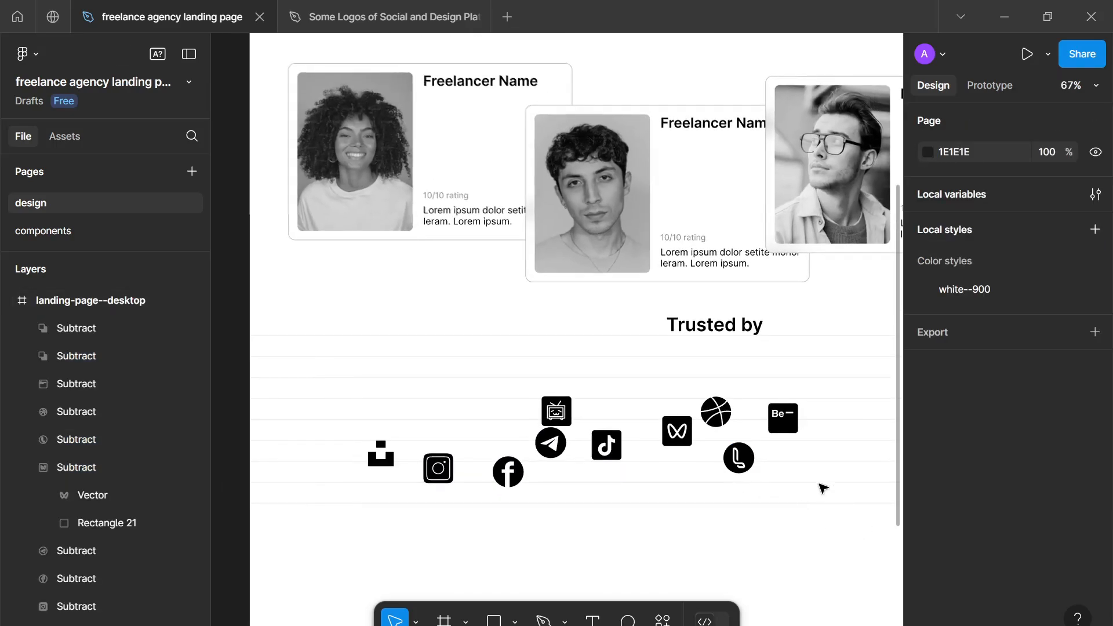
{"action": "left_click_drag", "start_coordinate": [862, 528], "coordinate": [378, 392]}
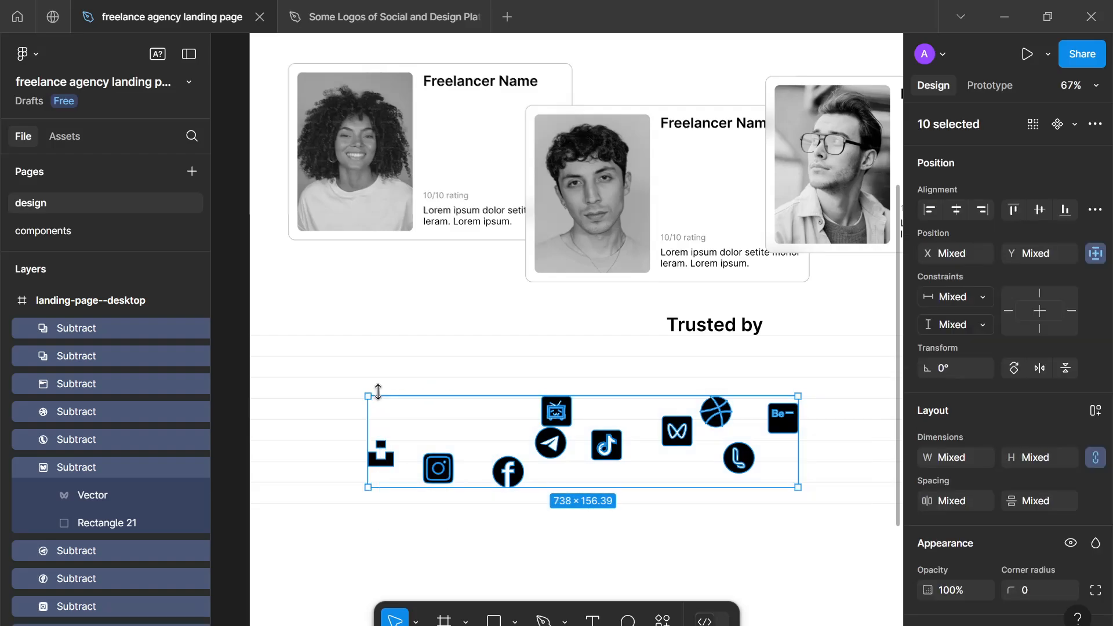
{"action": "key", "text": "shift+a"}
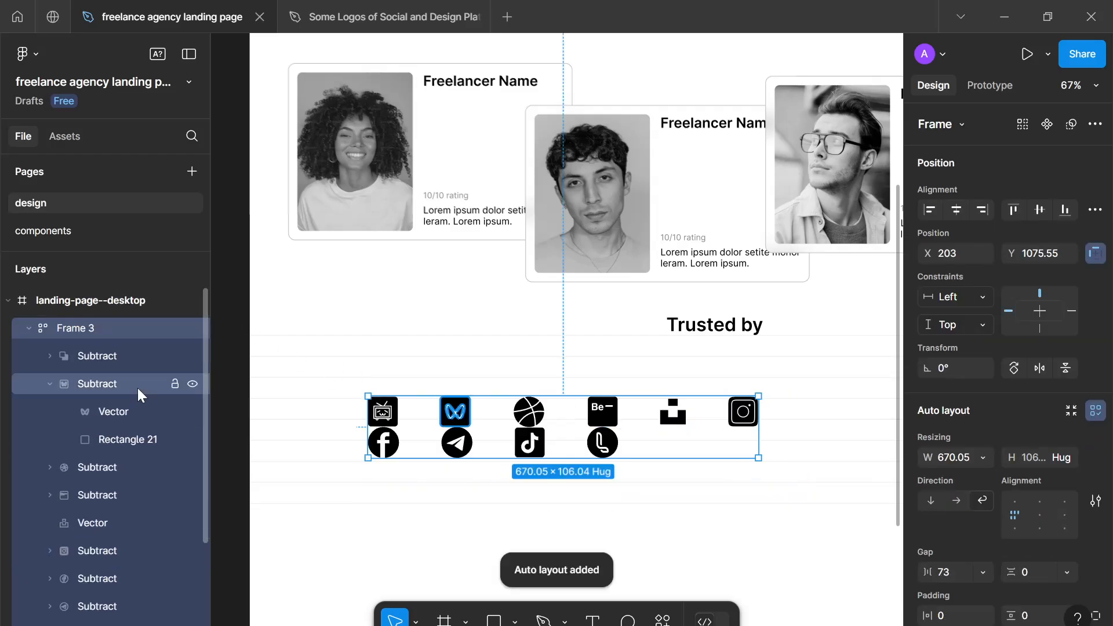
{"action": "left_click", "coordinate": [29, 328]}
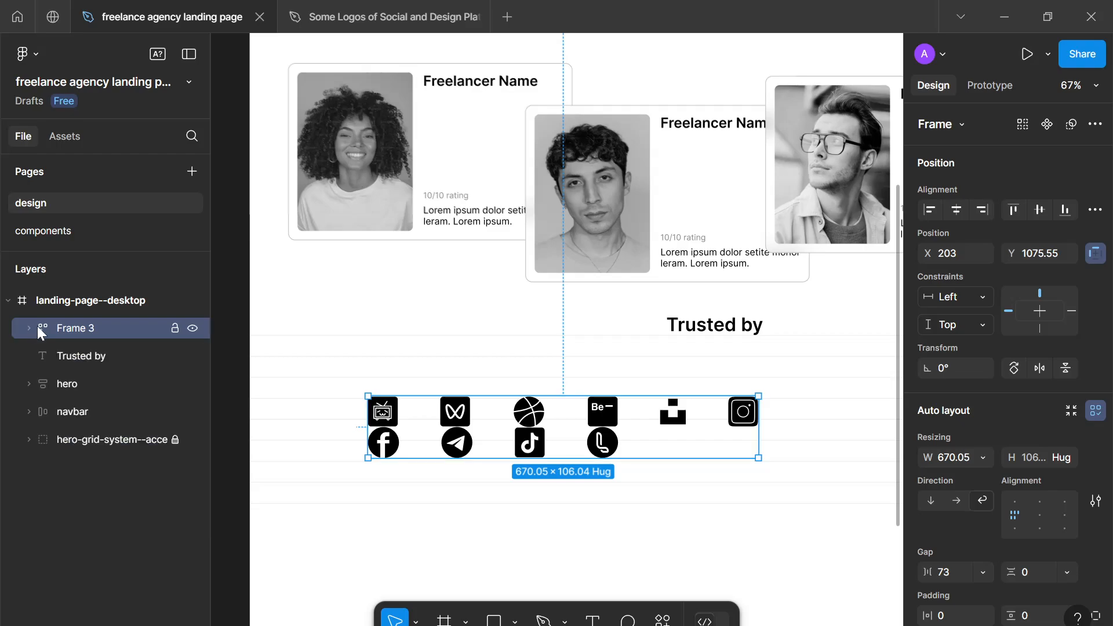
{"action": "double_click", "coordinate": [91, 321]}
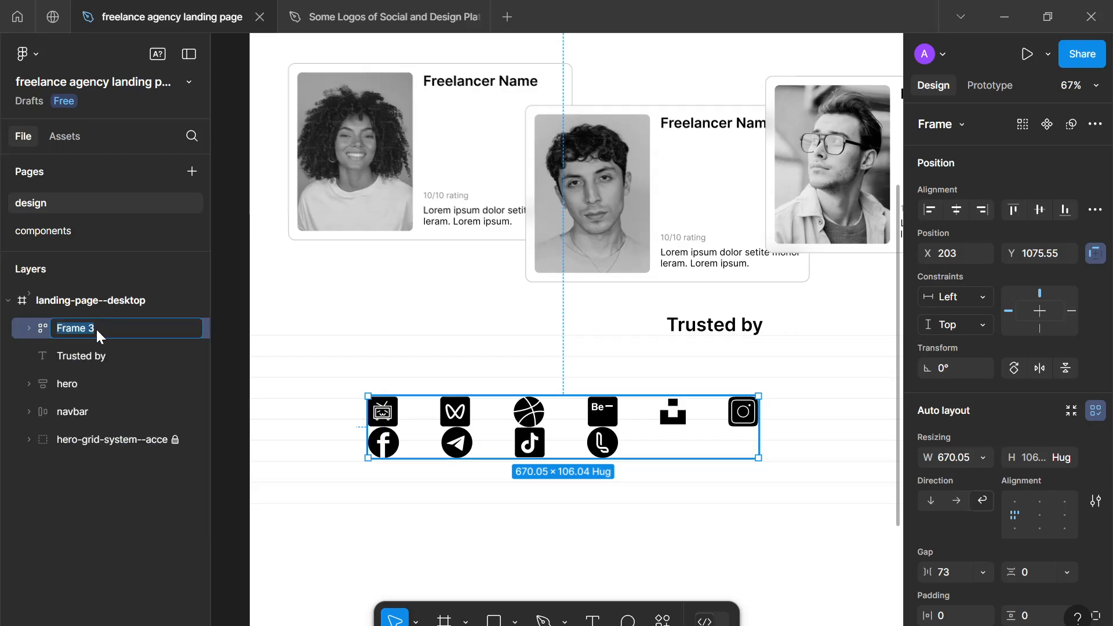
{"action": "type", "text": "companies"}
{"action": "key", "text": "Return"}
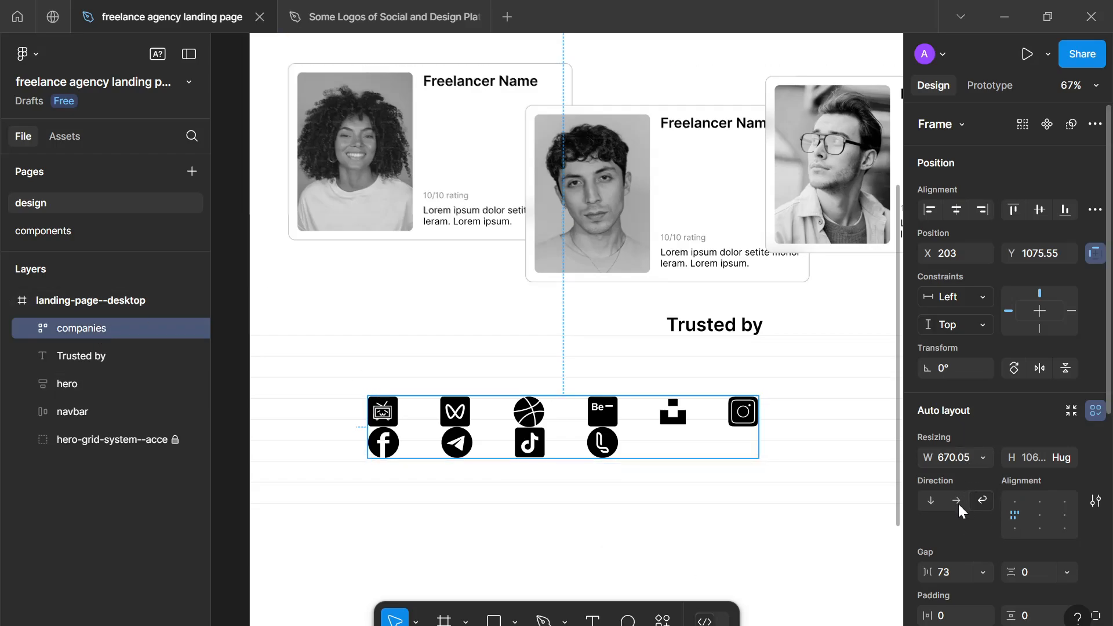
- Set the companies frame's horizontal gap to 16 and its horizontal padding to 16
{"action": "left_click", "coordinate": [954, 566]}
{"action": "type", "text": "1"}
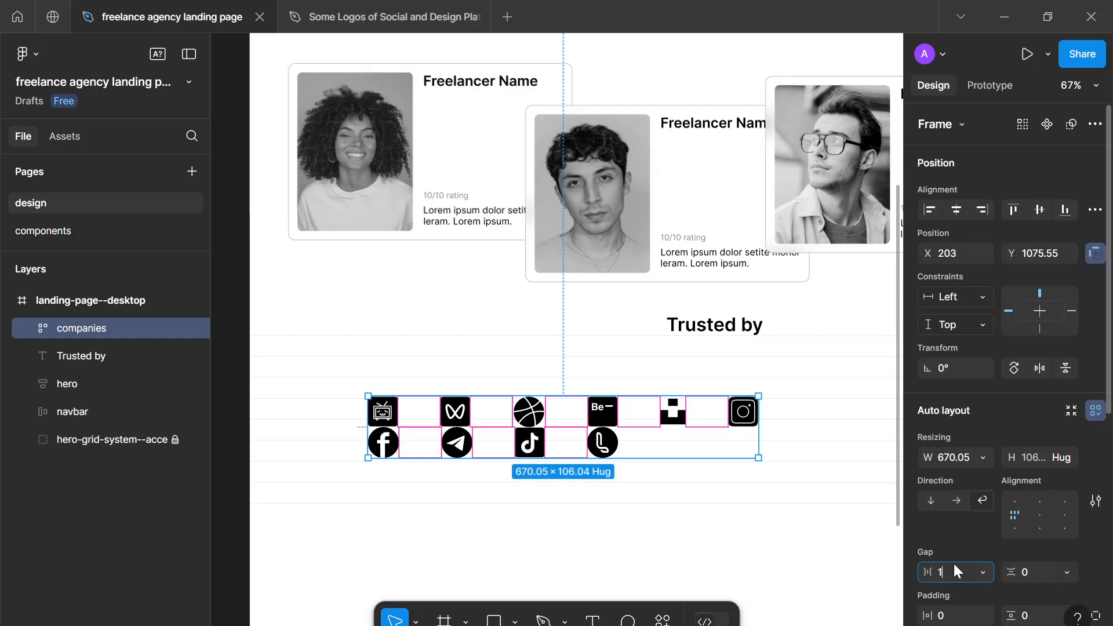
{"action": "type", "text": "6"}
{"action": "key", "text": "Return"}
{"action": "left_click", "coordinate": [952, 613]}
{"action": "type", "text": "1"}
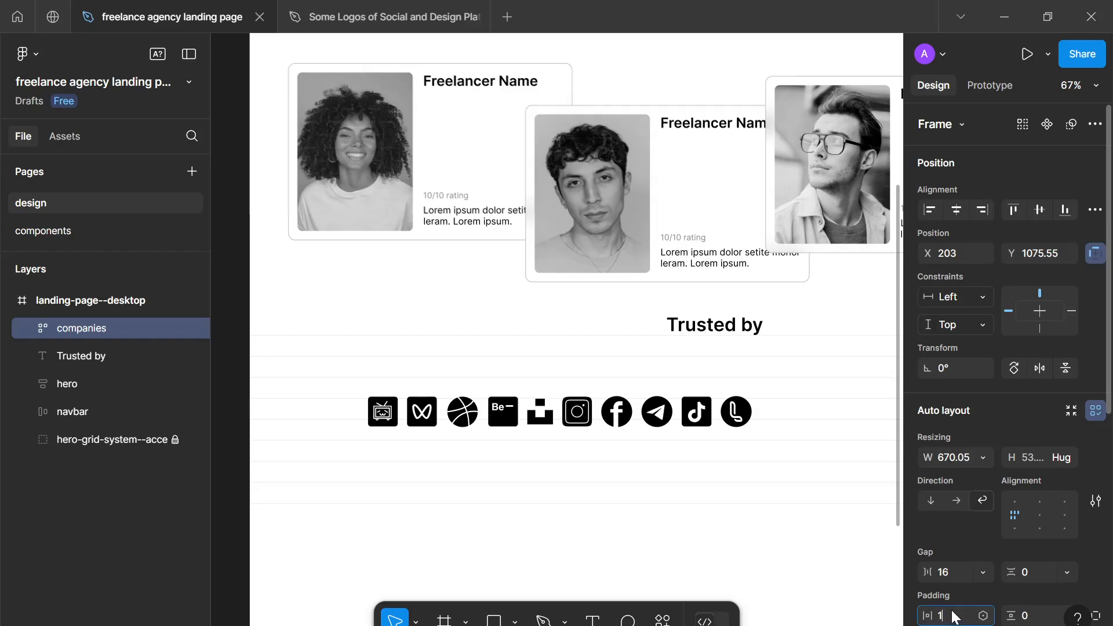
{"action": "type", "text": "6"}
- Set the companies frame's horizontal and vertical gaps to 24, its horizontal padding to 0, and its alignment to centered
{"action": "left_click", "coordinate": [958, 576]}
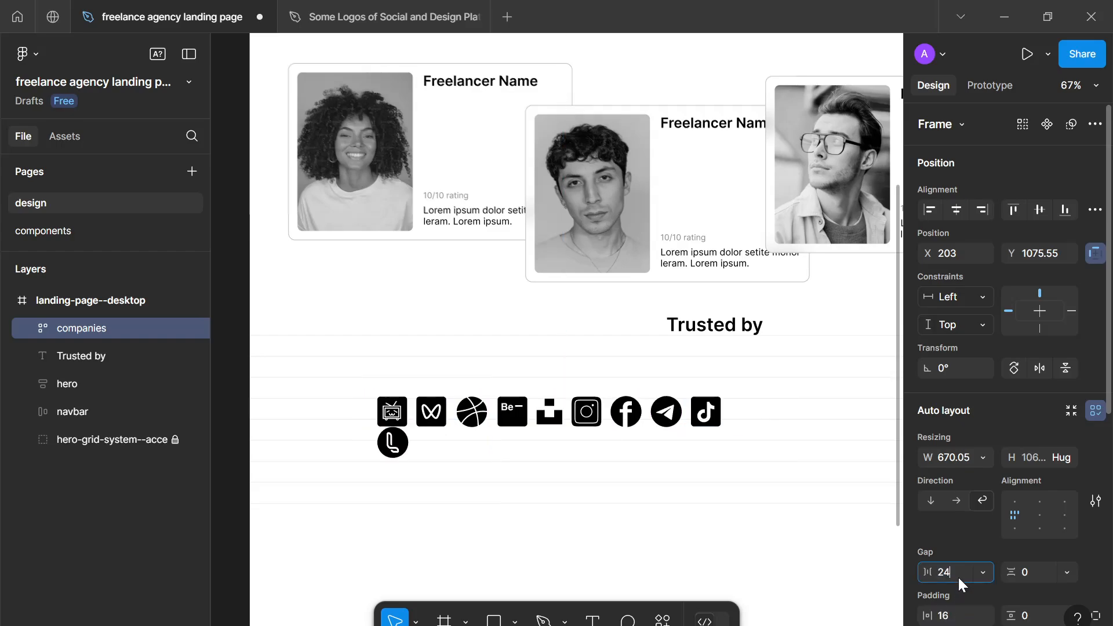
{"action": "type", "text": "24"}
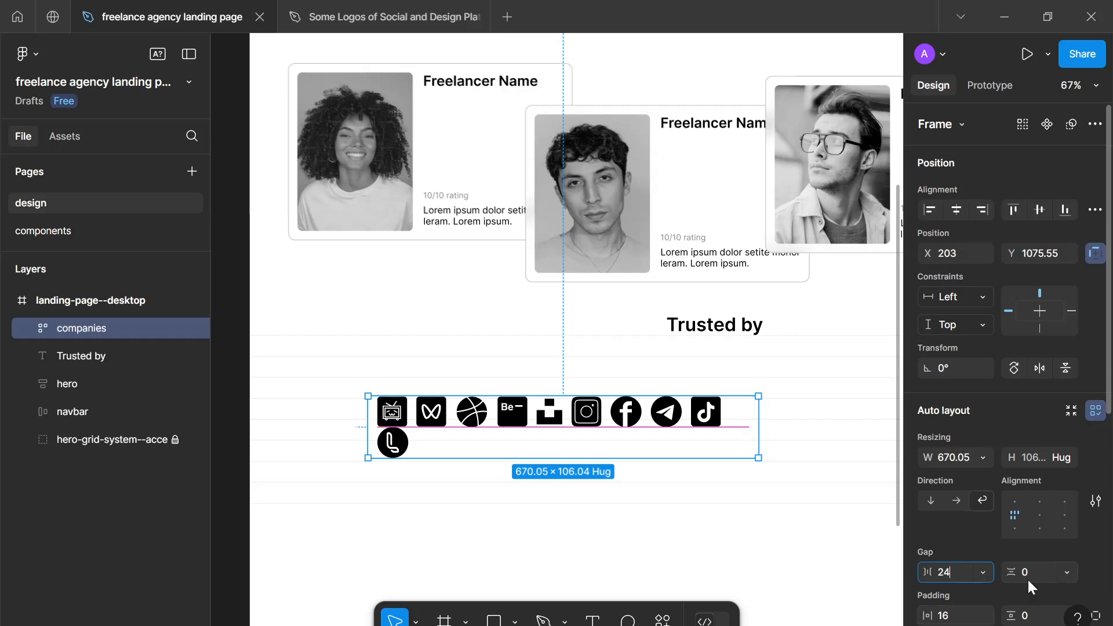
{"action": "left_click", "coordinate": [1038, 574]}
{"action": "type", "text": "24"}
{"action": "left_click", "coordinate": [951, 616]}
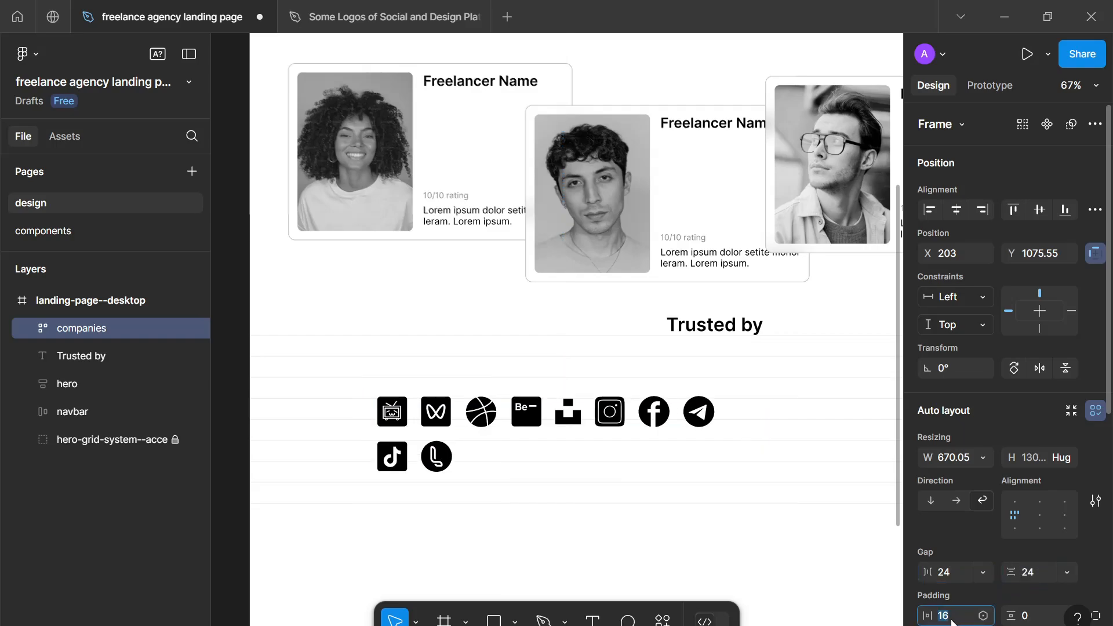
{"action": "key", "text": "Return"}
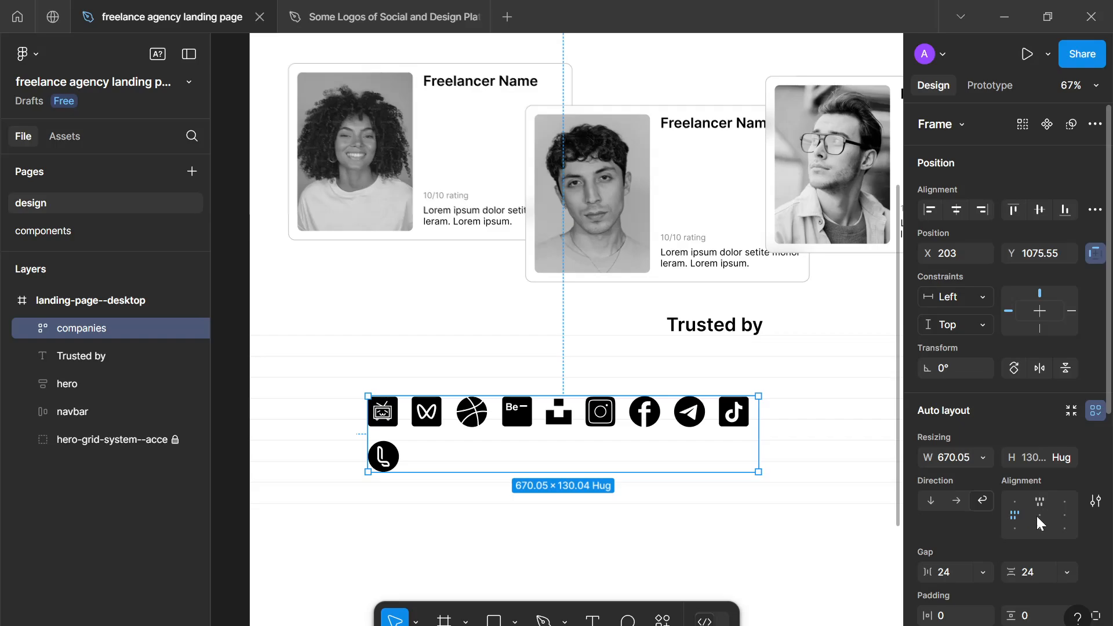
{"action": "left_click", "coordinate": [1039, 516]}
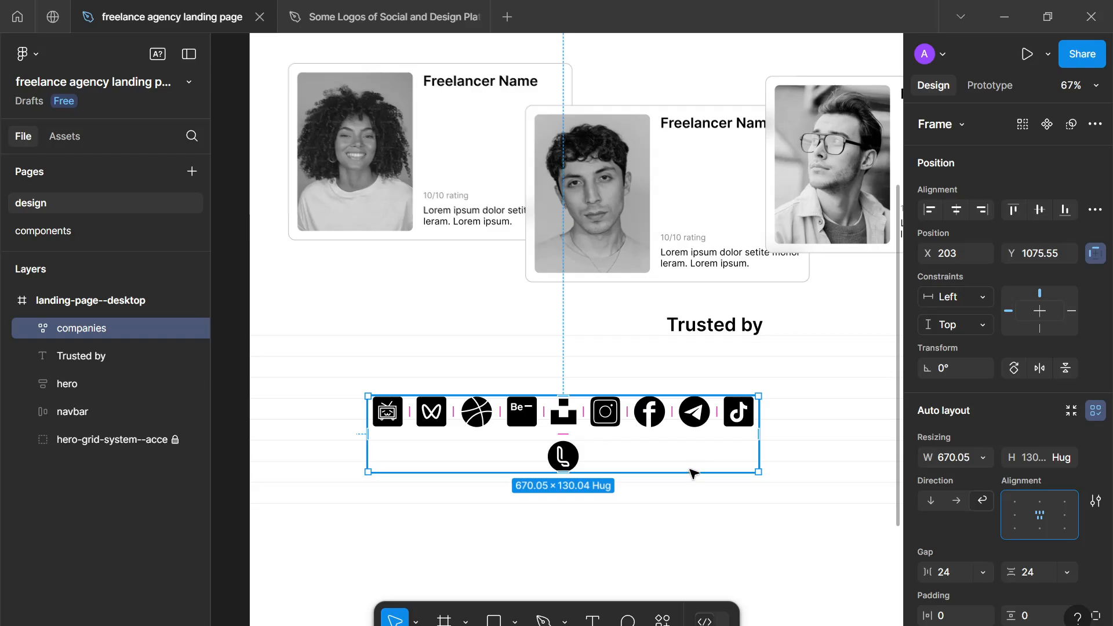
- Widen the companies frame to about 1003 so all ten logos fit in a single row
{"action": "left_click", "coordinate": [674, 540]}
{"action": "scroll", "coordinate": [672, 539], "scroll_direction": "down", "scroll_amount": 2}
{"action": "scroll", "coordinate": [672, 540], "scroll_direction": "down", "scroll_amount": 2}
{"action": "left_click", "coordinate": [649, 432]}
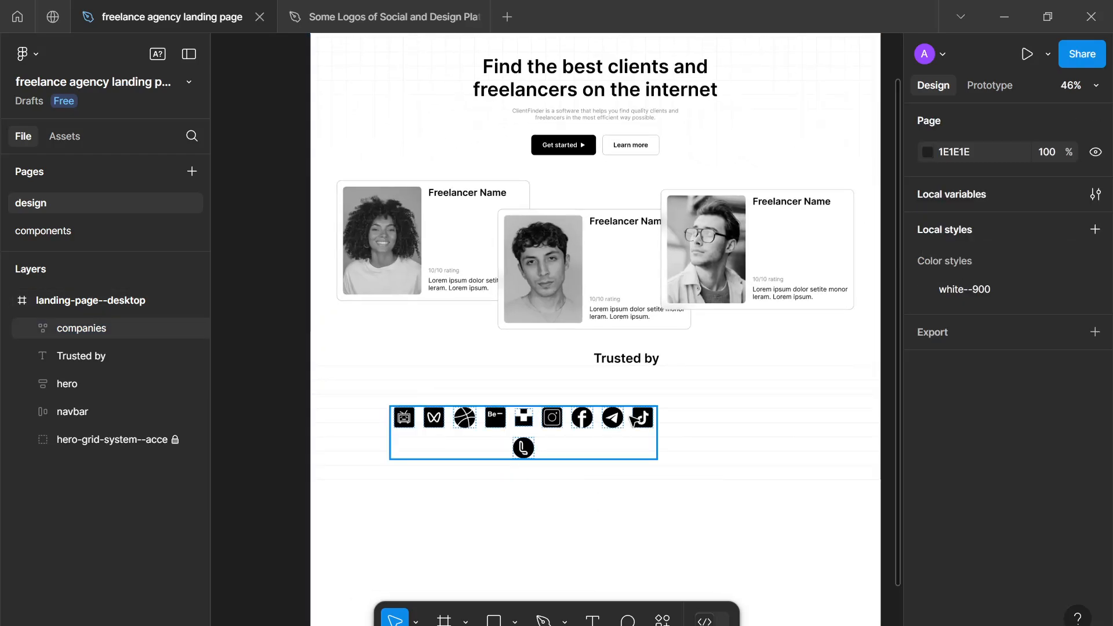
{"action": "left_click_drag", "start_coordinate": [729, 427], "coordinate": [791, 419]}
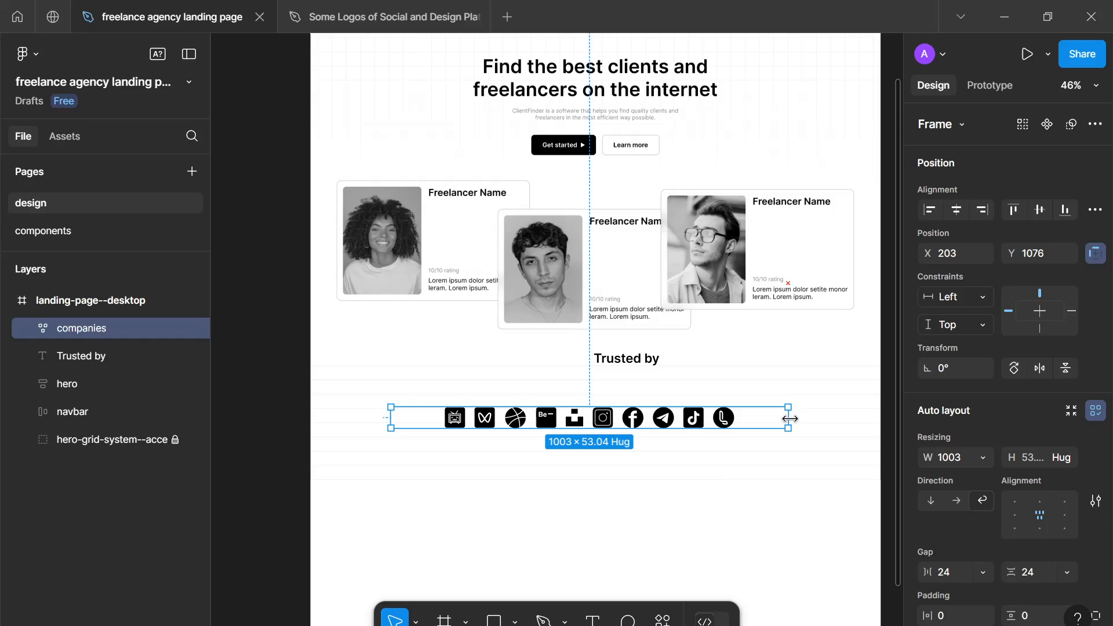
{"action": "left_click", "coordinate": [769, 462]}
{"action": "left_click", "coordinate": [791, 464]}
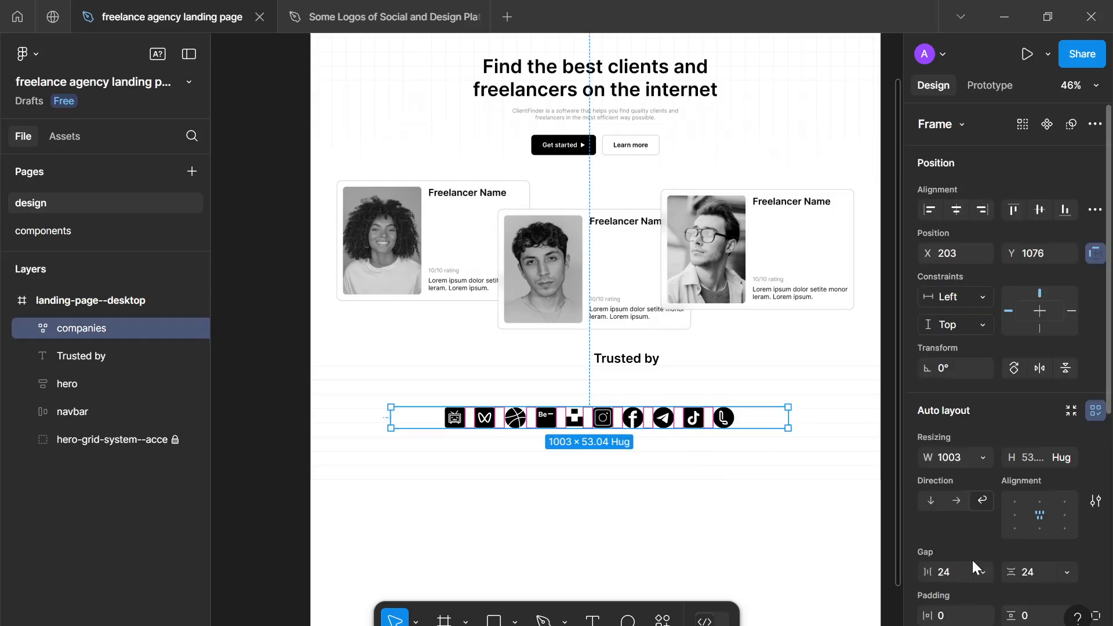
- Set the companies frame's horizontal gap to 32
{"action": "left_click", "coordinate": [956, 567]}
{"action": "type", "text": "32"}
{"action": "key", "text": "Return"}
{"action": "left_click", "coordinate": [709, 531]}
{"action": "scroll", "coordinate": [708, 531], "scroll_direction": "down", "scroll_amount": 1}
{"action": "left_click_drag", "start_coordinate": [701, 527], "coordinate": [678, 513]}
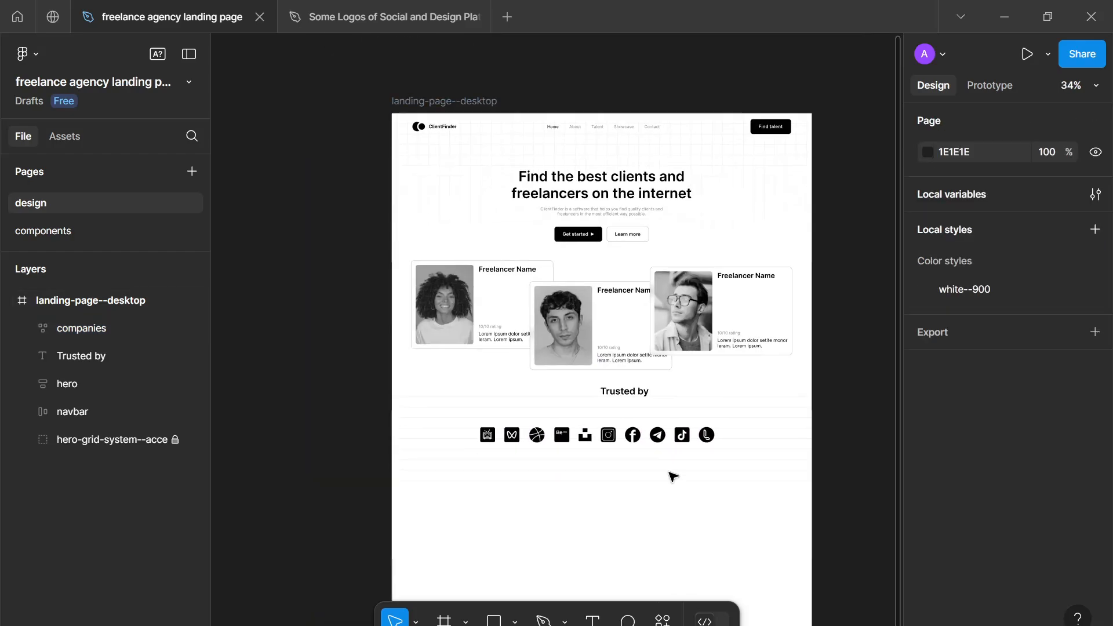
- Move the "Trusted by" heading and the companies logo row close together, roughly centred below the hero cards
{"action": "left_click_drag", "start_coordinate": [641, 441], "coordinate": [645, 436]}
{"action": "left_click_drag", "start_coordinate": [633, 398], "coordinate": [600, 412]}
{"action": "left_click", "coordinate": [601, 498]}
{"action": "scroll", "coordinate": [601, 498], "scroll_direction": "down", "scroll_amount": 1}
{"action": "left_click_drag", "start_coordinate": [601, 499], "coordinate": [576, 441]}
{"action": "scroll", "coordinate": [576, 441], "scroll_direction": "up", "scroll_amount": 5}
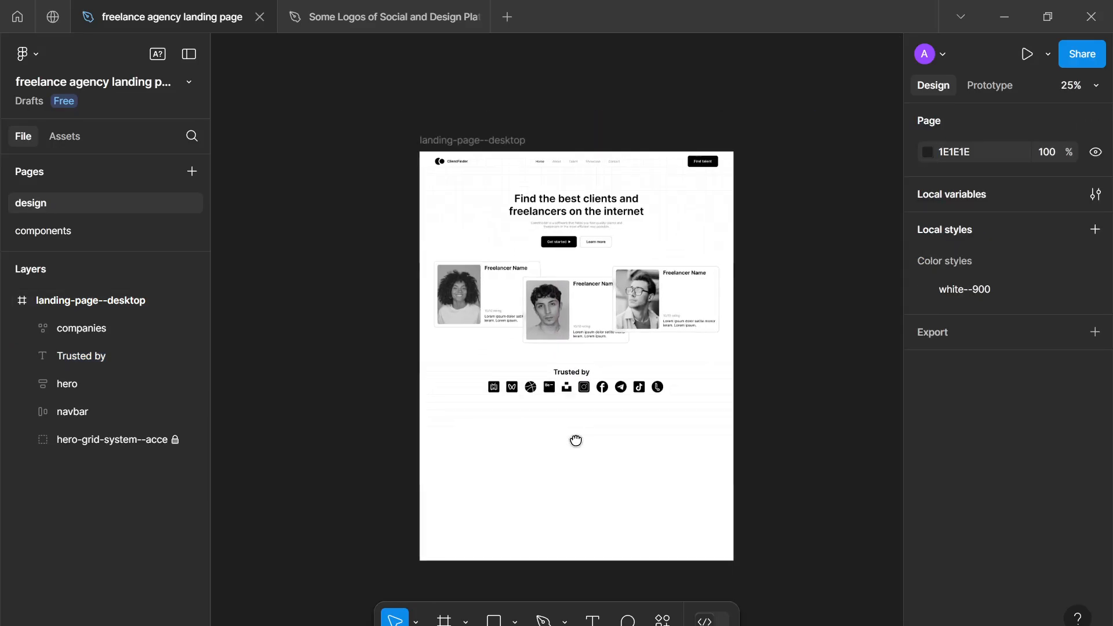
- Move the companies frame to X 311, Y 1080 and set its width to hug its contents
{"action": "scroll", "coordinate": [579, 444], "scroll_direction": "down", "scroll_amount": 4}
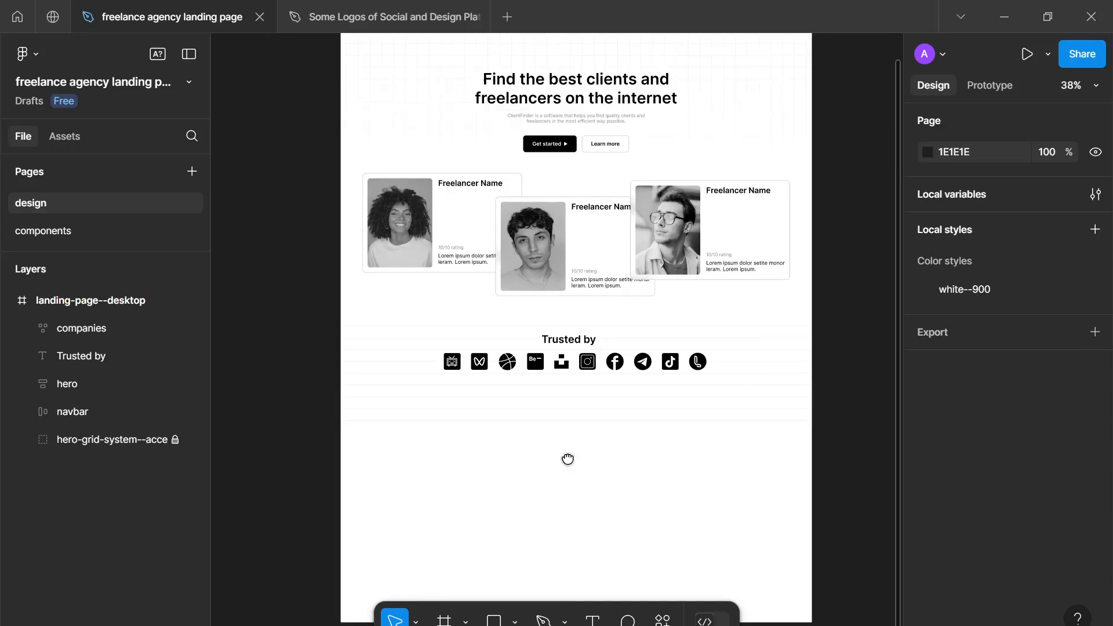
{"action": "left_click_drag", "start_coordinate": [537, 540], "coordinate": [549, 395]}
{"action": "scroll", "coordinate": [549, 395], "scroll_direction": "up", "scroll_amount": 2}
{"action": "left_click", "coordinate": [551, 340]}
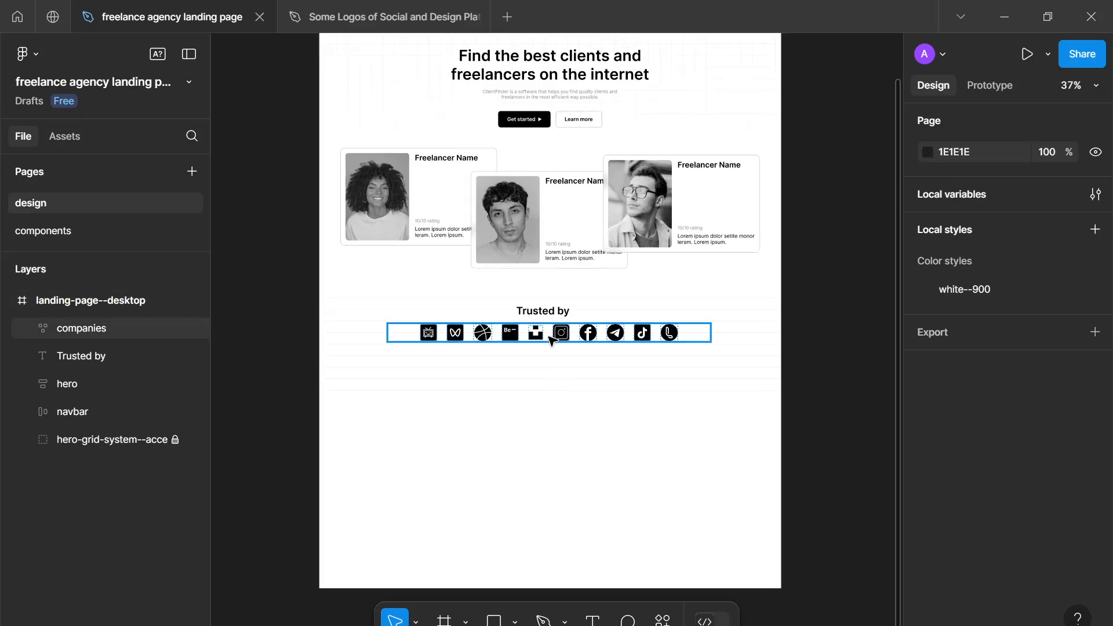
{"action": "left_click_drag", "start_coordinate": [551, 339], "coordinate": [581, 348]}
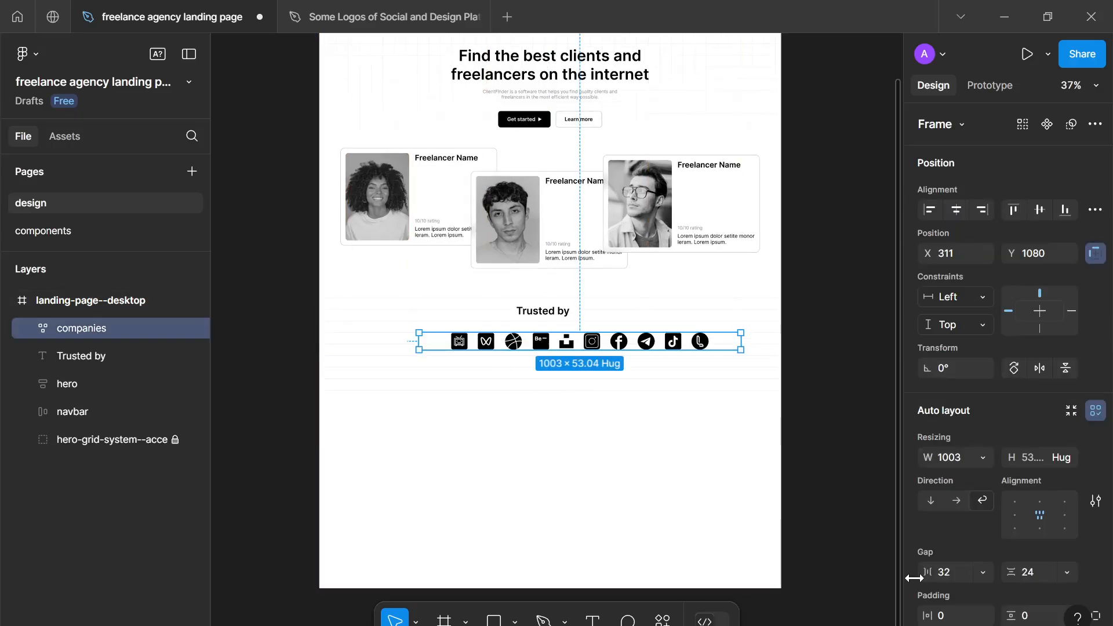
{"action": "left_click", "coordinate": [983, 458]}
{"action": "left_click", "coordinate": [998, 474]}
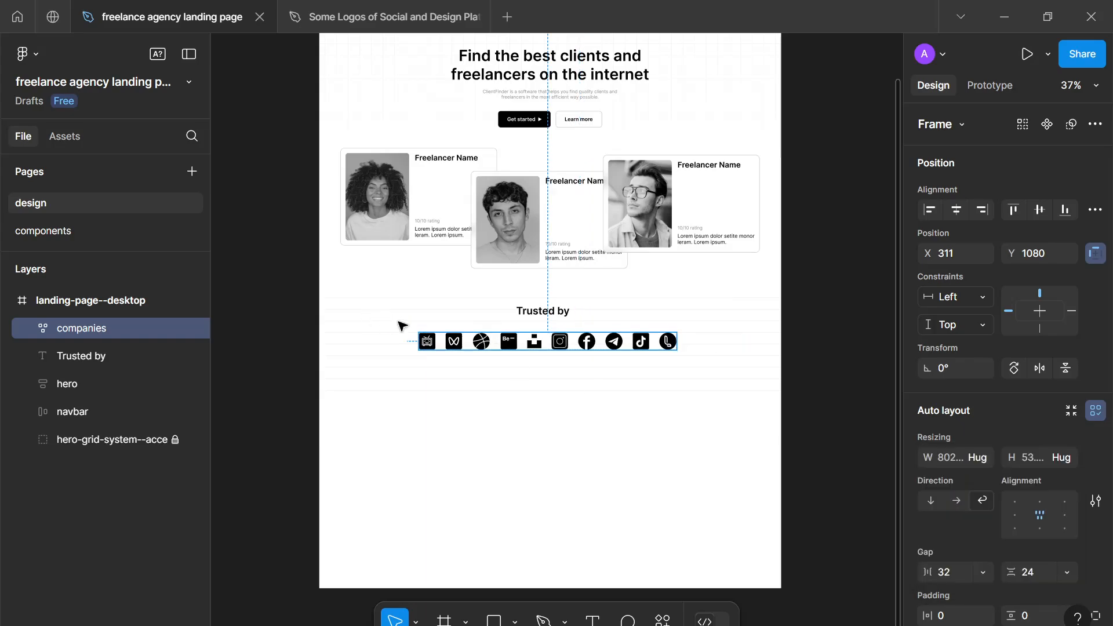
- Place the companies row at X 0, Y 1116 with a copy beside it, and combine both in a horizontal auto layout with gap 64
{"action": "left_click_drag", "start_coordinate": [514, 345], "coordinate": [438, 352]}
{"action": "left_click", "coordinate": [719, 388]}
{"action": "key", "text": "shift+a"}
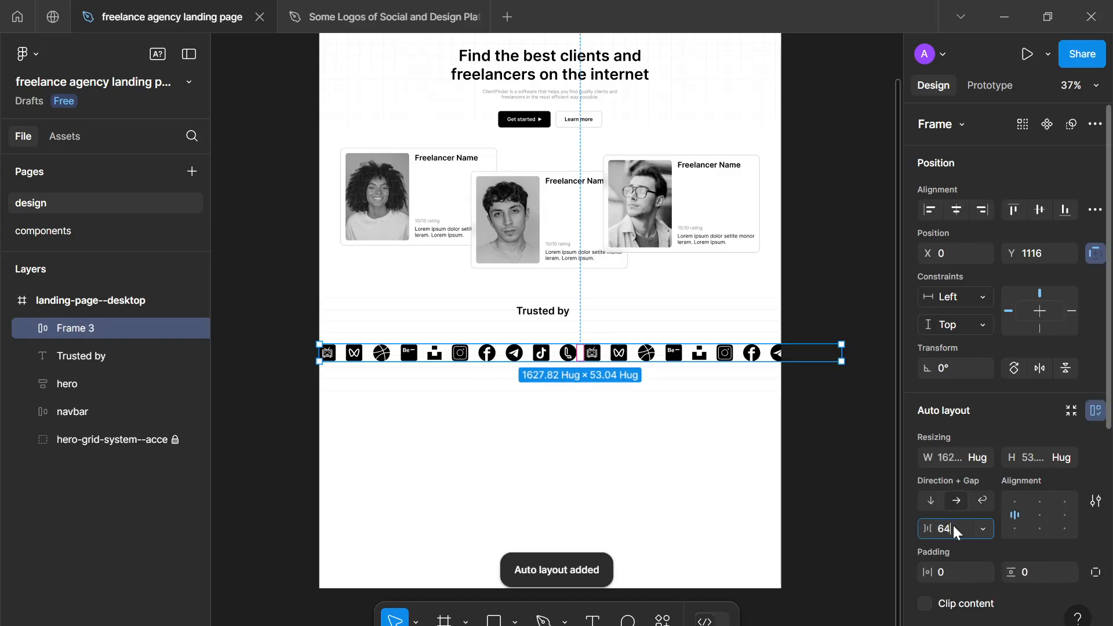
{"action": "type", "text": "64"}
{"action": "key", "text": "Return"}
{"action": "left_click", "coordinate": [560, 424]}
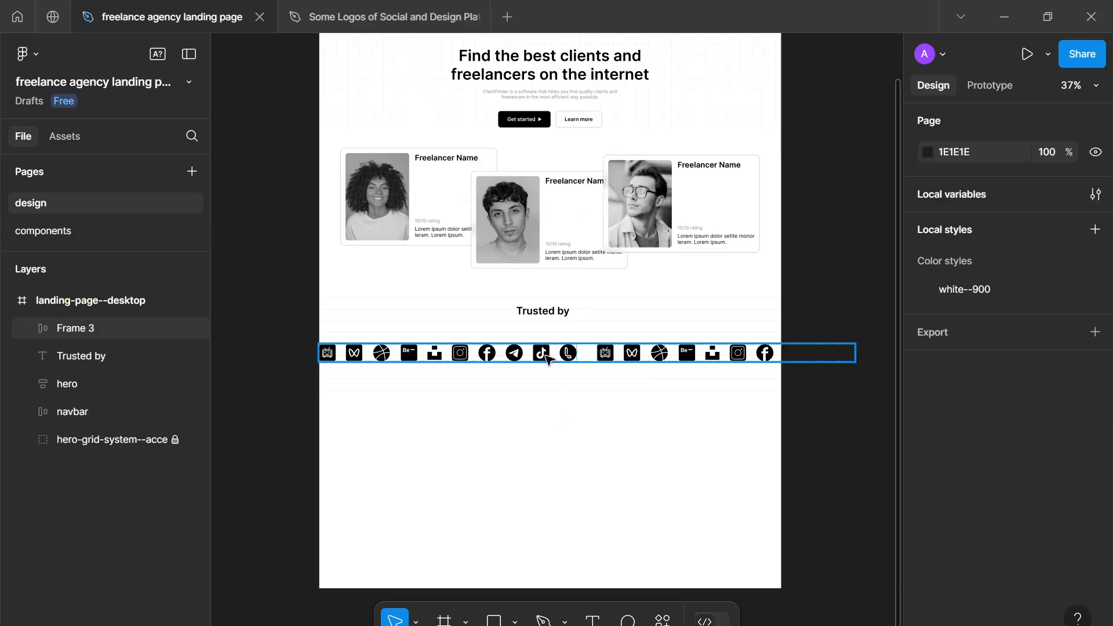
- Shift the doubled logo row to X -60 and place a duplicate of it below at Y 1224
{"action": "left_click_drag", "start_coordinate": [540, 358], "coordinate": [553, 396]}
{"action": "key", "text": "ctrl+d"}
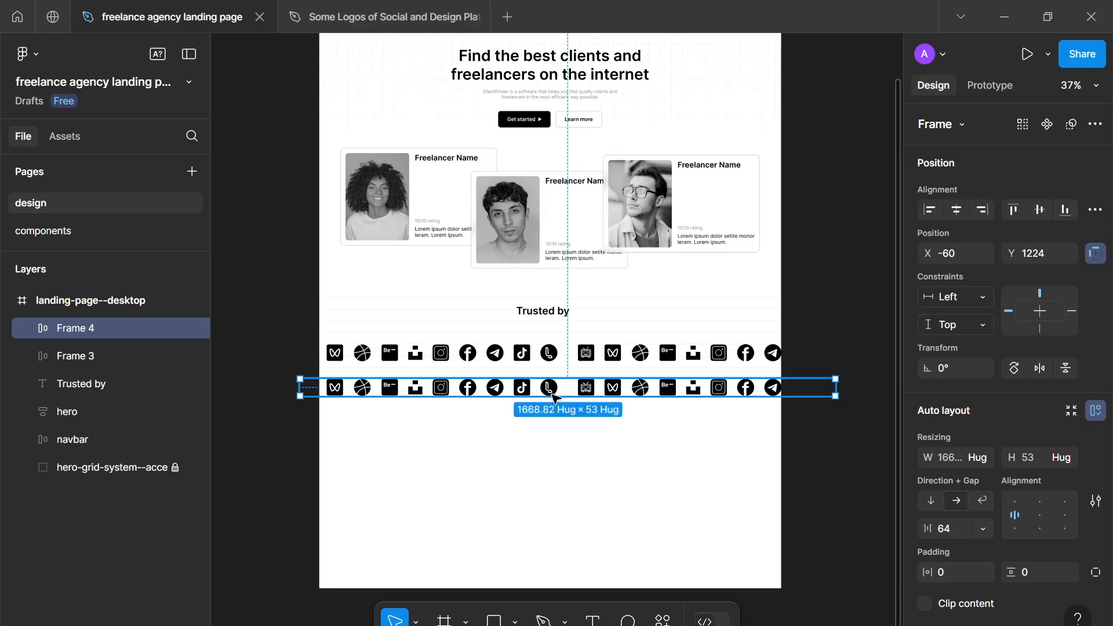
- In the lower row's first logo group, move the phone logo two places left, between Facebook and Telegram
{"action": "left_click", "coordinate": [550, 393]}
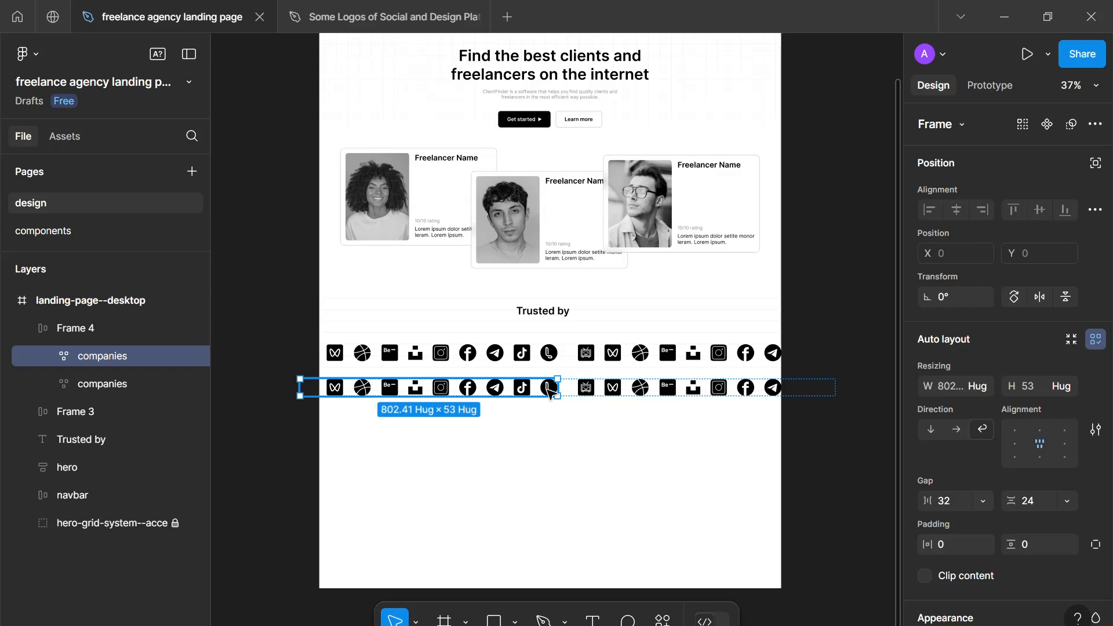
{"action": "key", "text": "Tab"}
{"action": "double_click", "coordinate": [549, 393]}
{"action": "key", "text": "Left"}
{"action": "key", "text": "Left"}
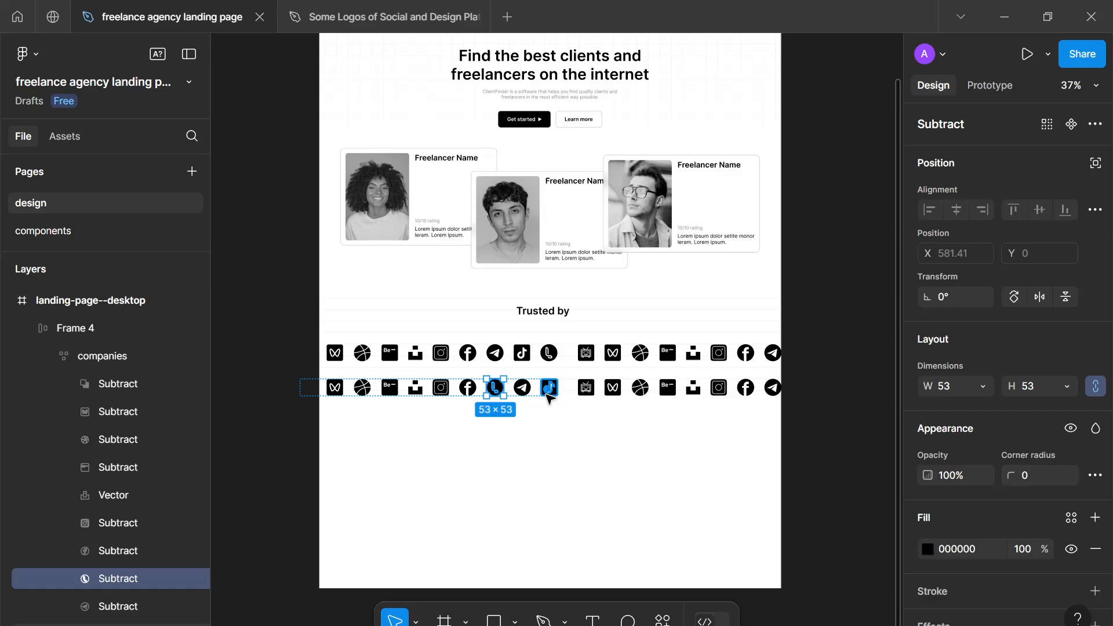
- In the same group, move the TikTok logo left to beside Dribbble, and the Dribbble logo right to between Instagram and Facebook
{"action": "left_click", "coordinate": [549, 387]}
{"action": "key", "text": "Left"}
{"action": "key", "text": "Left"}
{"action": "key", "text": "Left"}
{"action": "key", "text": "Left"}
{"action": "key", "text": "Left"}
{"action": "key", "text": "Left"}
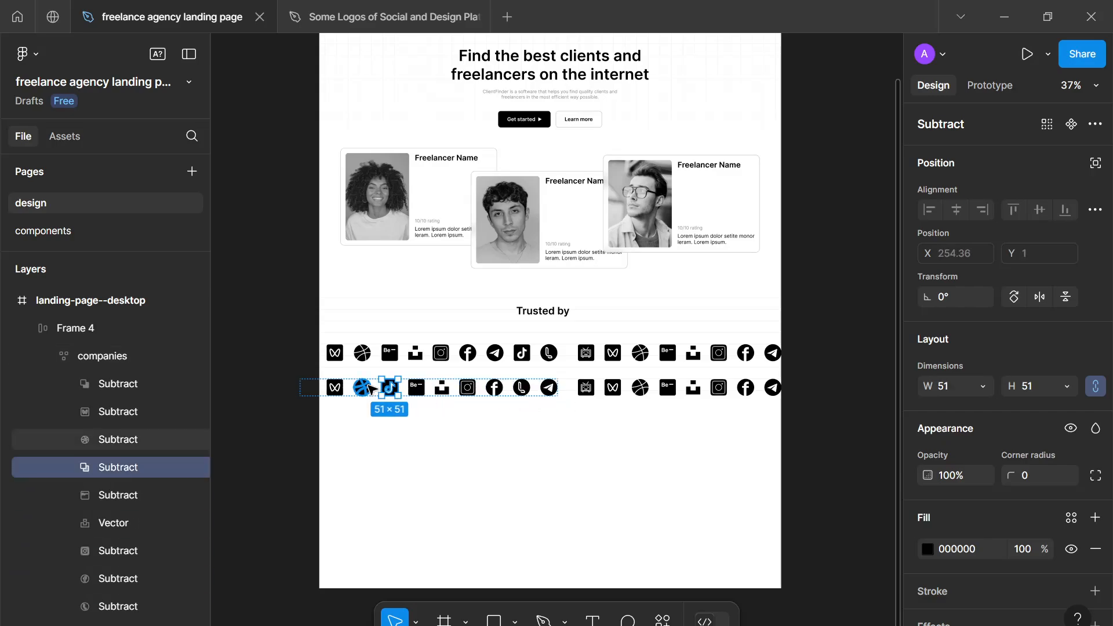
{"action": "left_click", "coordinate": [368, 387]}
{"action": "key", "text": "Right"}
{"action": "key", "text": "Right"}
{"action": "key", "text": "Right"}
{"action": "key", "text": "Right"}
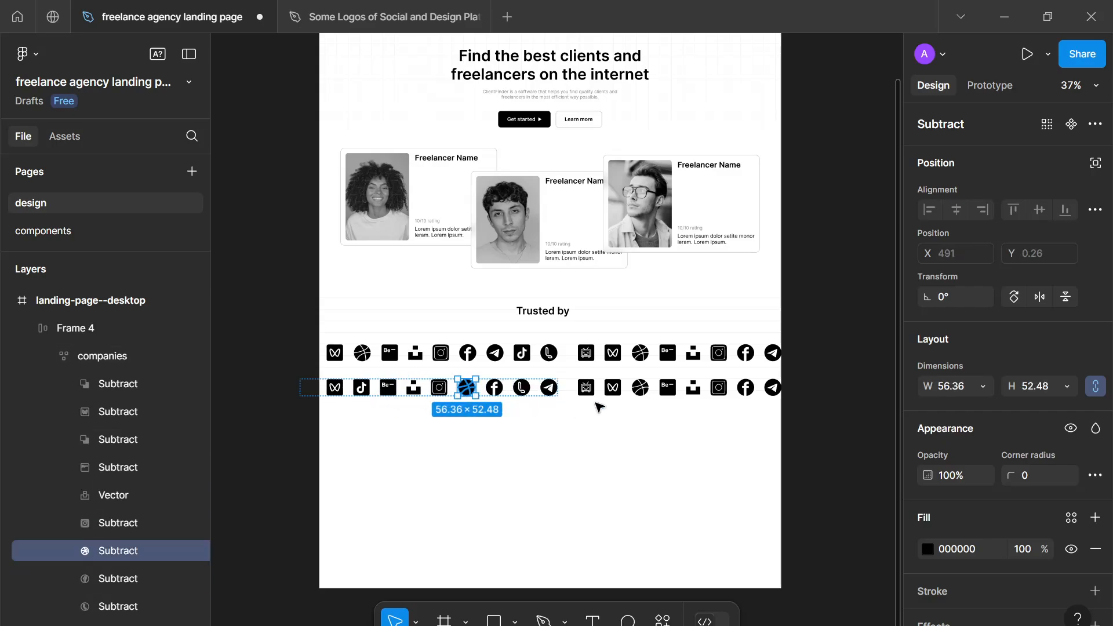
- In the lower row's second group, move the W logo right to before Telegram and the Behance logo right to before the W logo
{"action": "left_click", "coordinate": [620, 388]}
{"action": "left_click", "coordinate": [621, 388]}
{"action": "key", "text": "Right"}
{"action": "key", "text": "Right"}
{"action": "key", "text": "Right"}
{"action": "key", "text": "Right"}
{"action": "key", "text": "Right"}
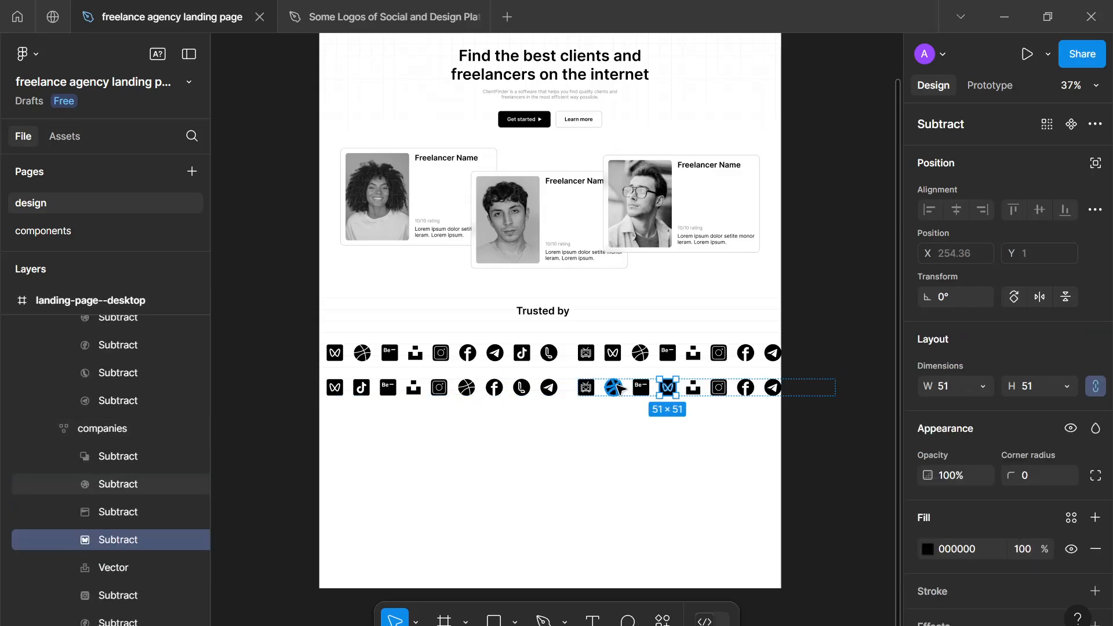
{"action": "left_click", "coordinate": [638, 388]}
{"action": "key", "text": "Right"}
{"action": "key", "text": "Right"}
{"action": "key", "text": "Right"}
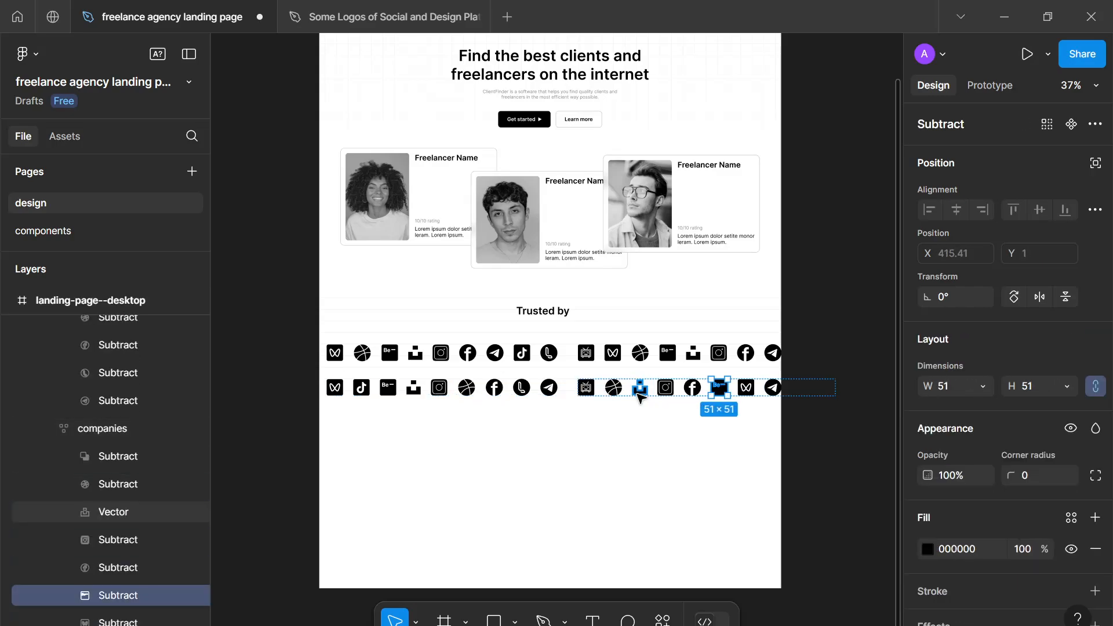
- Move the second group's Unsplash logo five places right, past Telegram
{"action": "left_click", "coordinate": [638, 389]}
{"action": "key", "text": "Right"}
{"action": "key", "text": "Right"}
{"action": "key", "text": "Right"}
- Move the second group's TV-shaped logo right to between the Behance and W logos
{"action": "key", "text": "Right"}
{"action": "key", "text": "Right"}
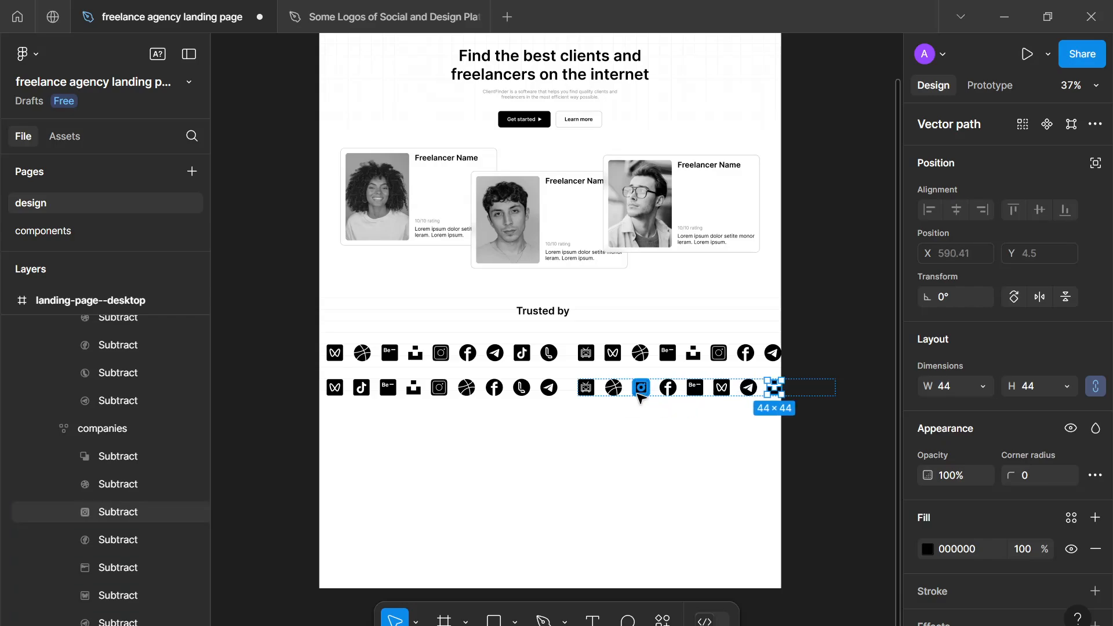
{"action": "double_click", "coordinate": [587, 393]}
{"action": "key", "text": "Right"}
{"action": "key", "text": "Right"}
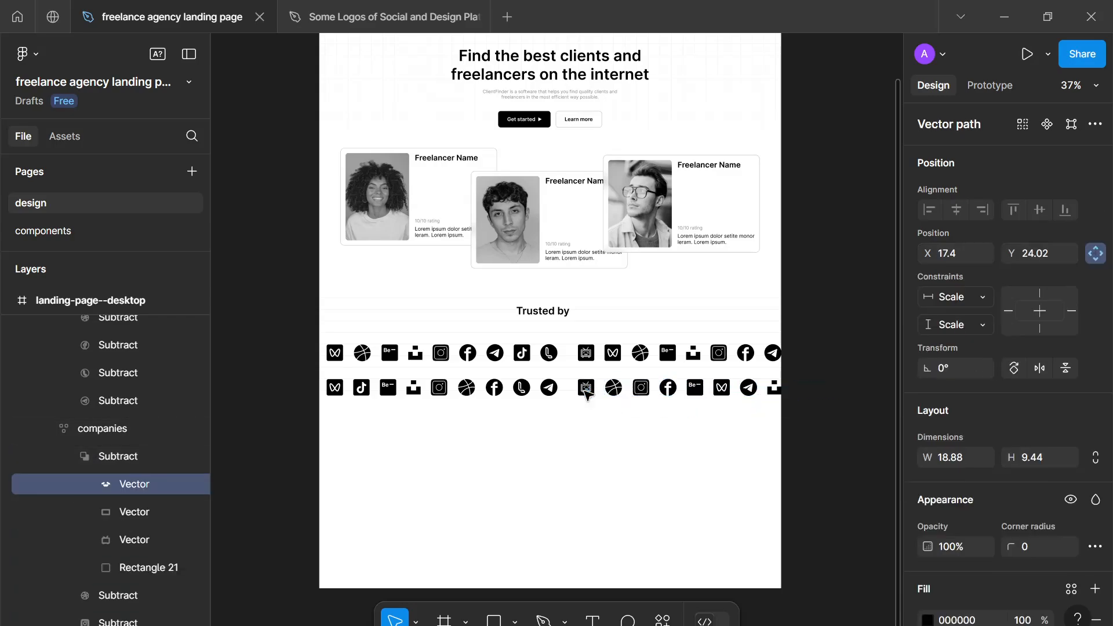
{"action": "left_click", "coordinate": [102, 460]}
{"action": "key", "text": "Right"}
{"action": "key", "text": "Right"}
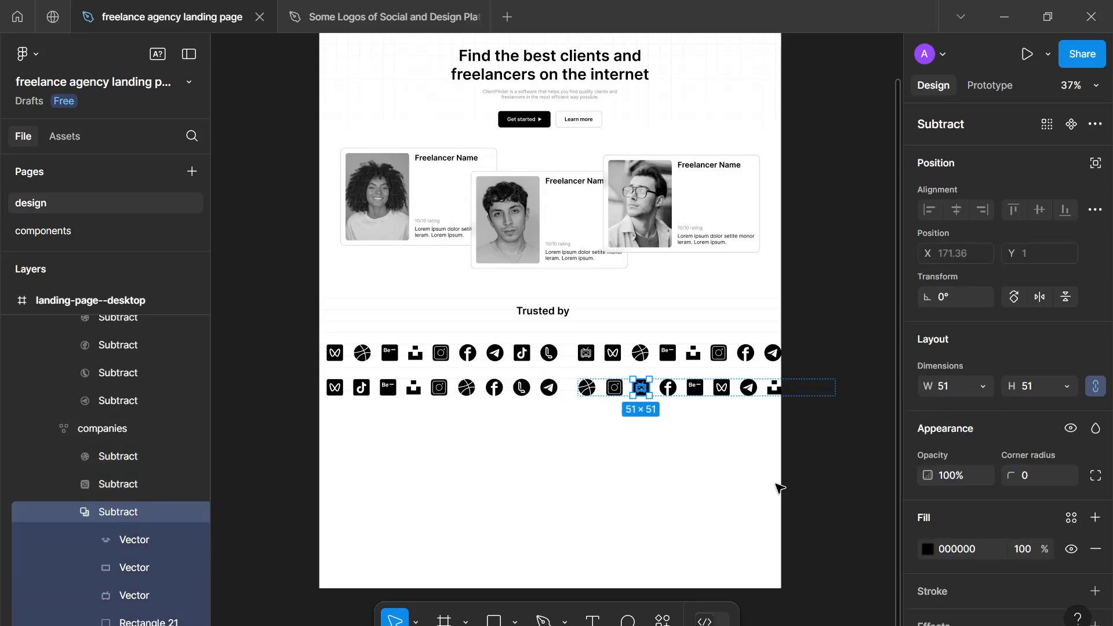
{"action": "key", "text": "Right"}
{"action": "key", "text": "Right"}
{"action": "left_click", "coordinate": [608, 477]}
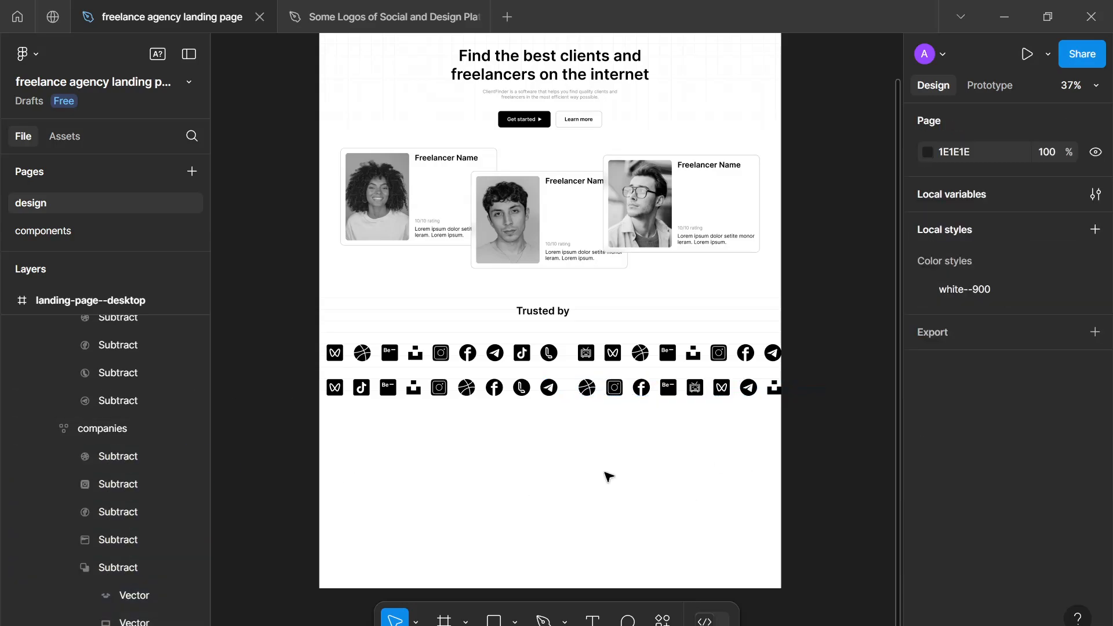
- Combine the two logo rows in a vertical auto layout with a gap of 32
{"action": "left_click", "coordinate": [561, 388]}
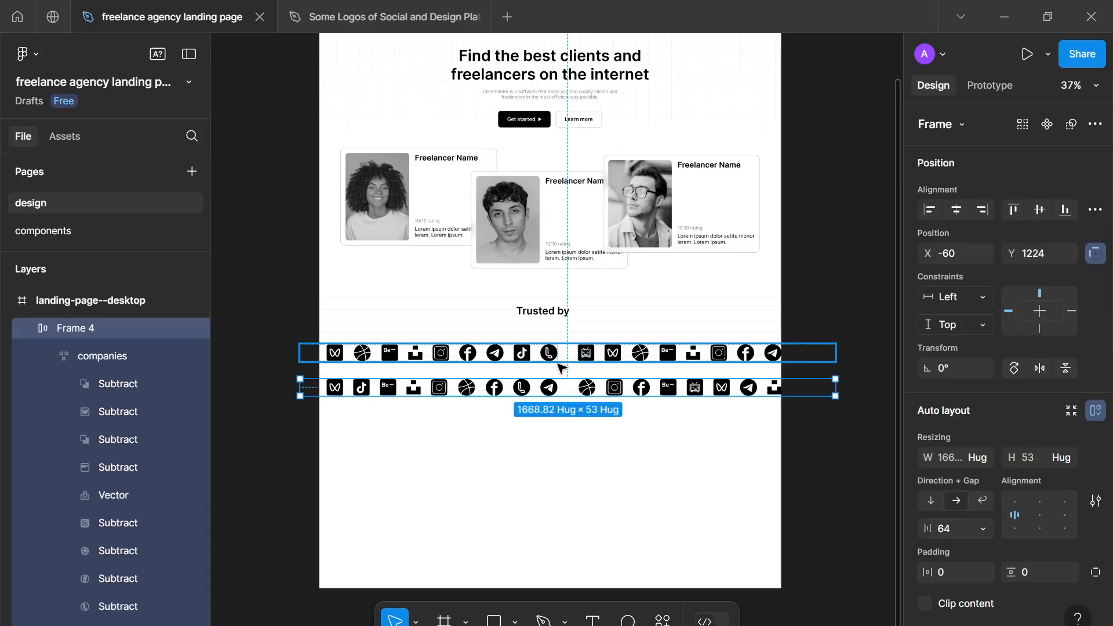
{"action": "left_click", "coordinate": [561, 359], "text": "shift"}
{"action": "key", "text": "shift+a"}
{"action": "left_click", "coordinate": [965, 529]}
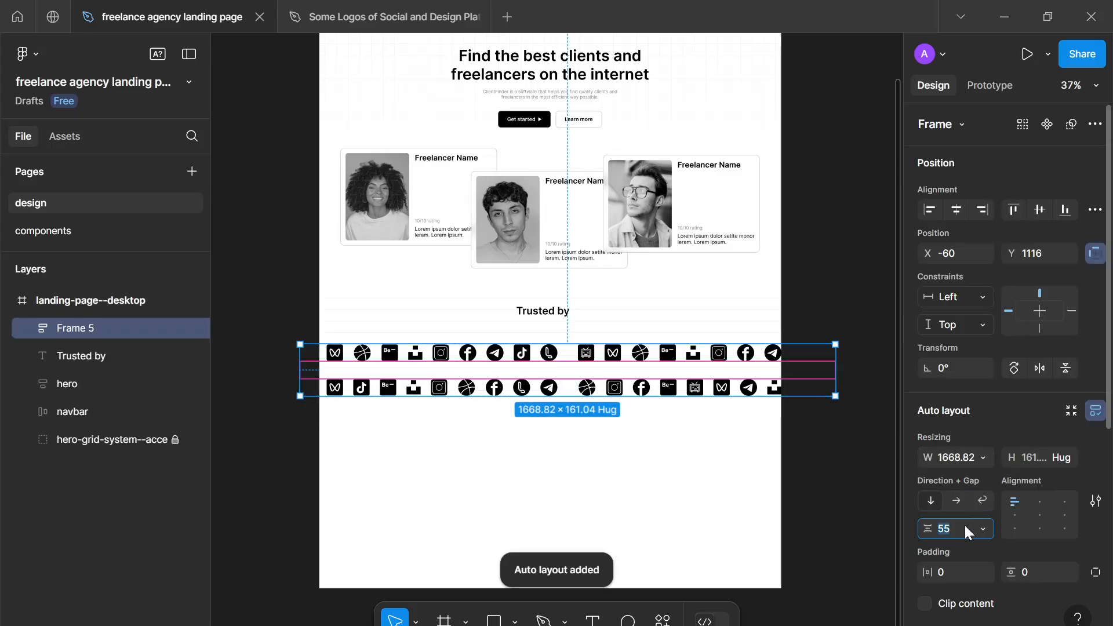
{"action": "type", "text": "32"}
{"action": "key", "text": "Return"}
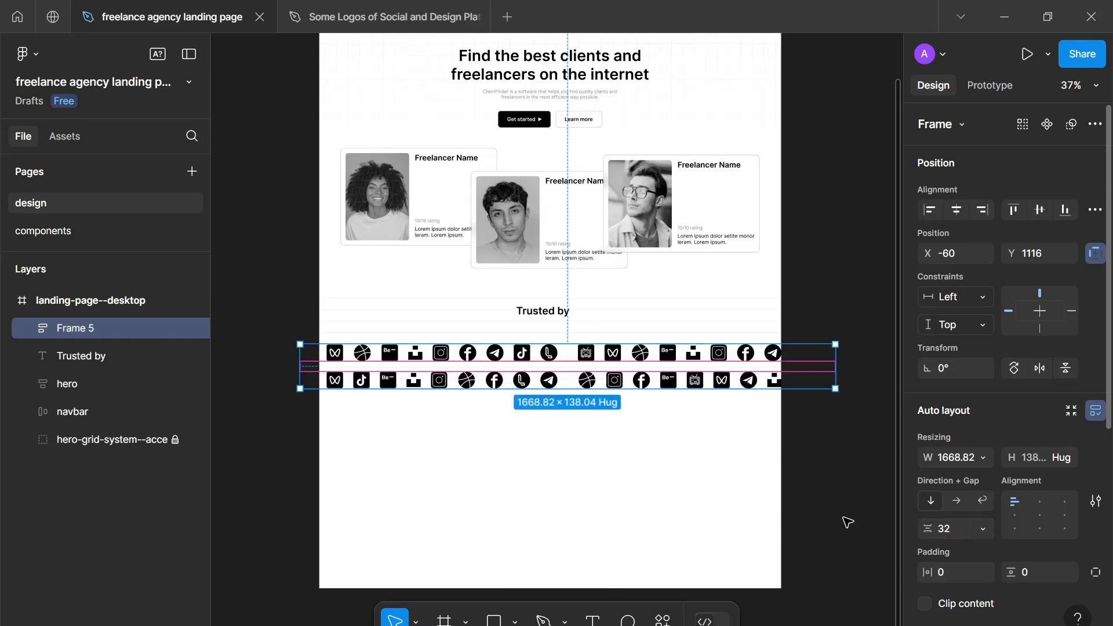
{"action": "left_click", "coordinate": [739, 490]}
- Set the horizontal gap between the logo groups in both rows to 24
{"action": "scroll", "coordinate": [740, 490], "scroll_direction": "down", "scroll_amount": 3}
{"action": "left_click", "coordinate": [573, 391]}
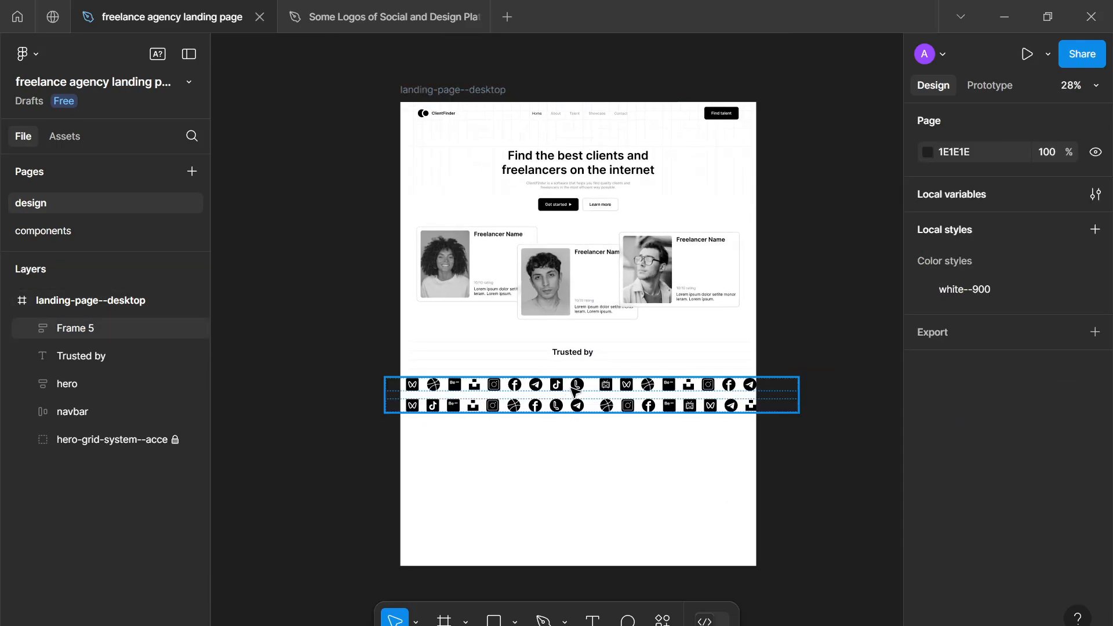
{"action": "double_click", "coordinate": [578, 391]}
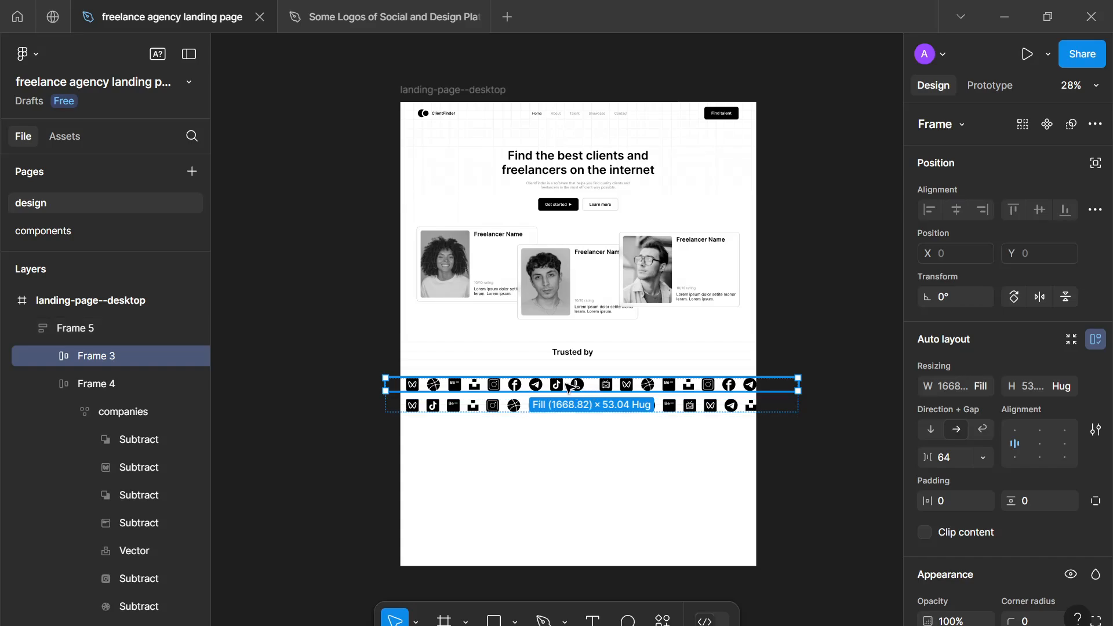
{"action": "left_click", "coordinate": [565, 388]}
{"action": "left_click", "coordinate": [609, 387]}
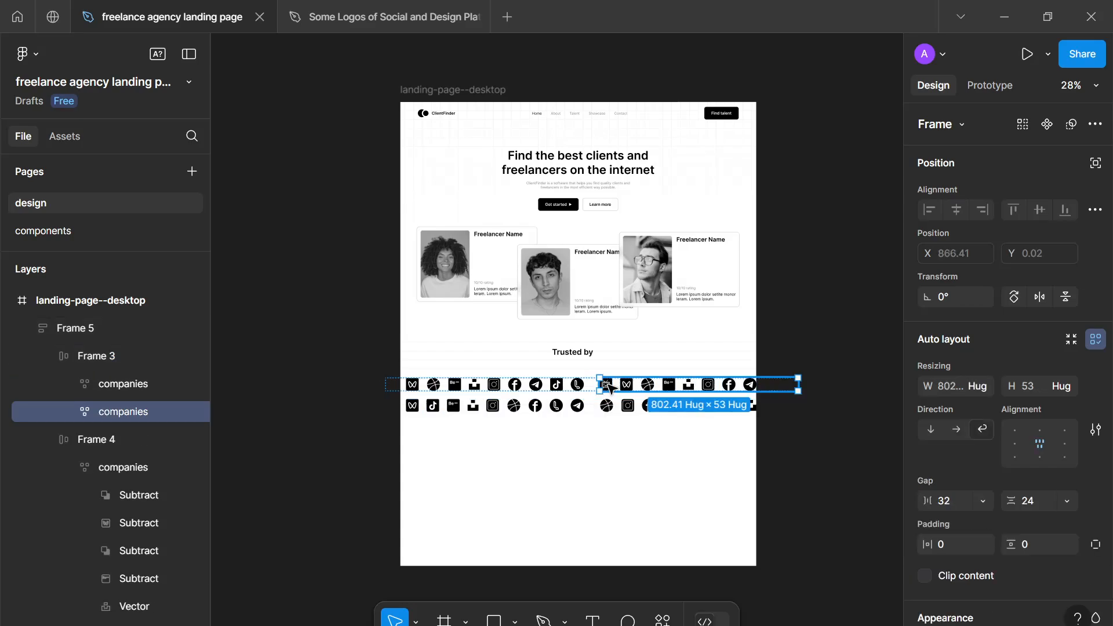
{"action": "left_click", "coordinate": [599, 434]}
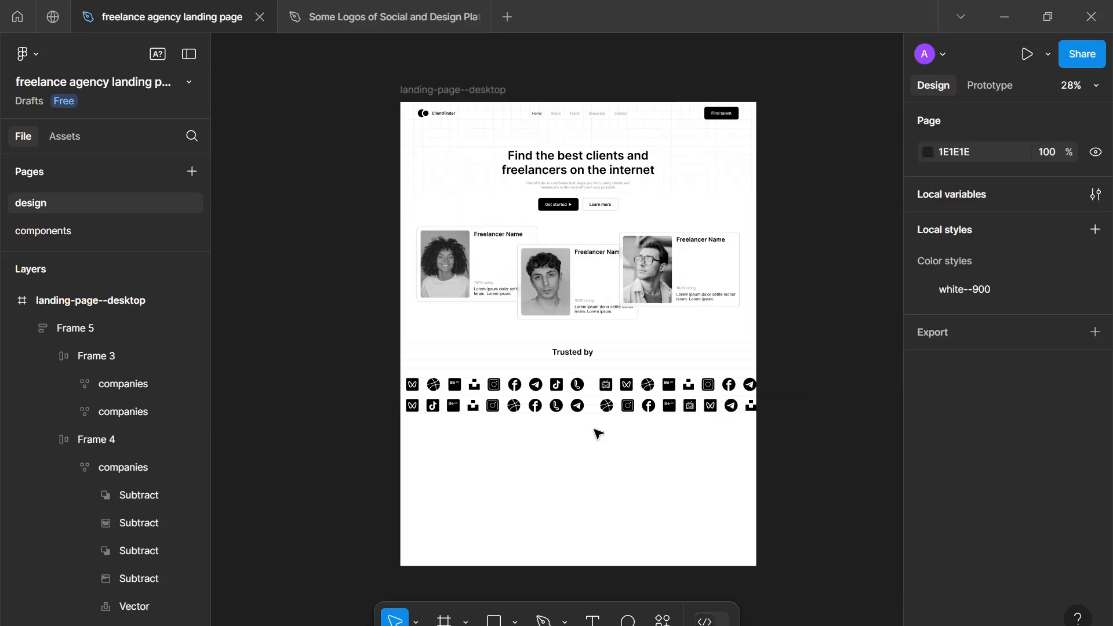
{"action": "left_click", "coordinate": [557, 388]}
{"action": "left_click", "coordinate": [556, 387]}
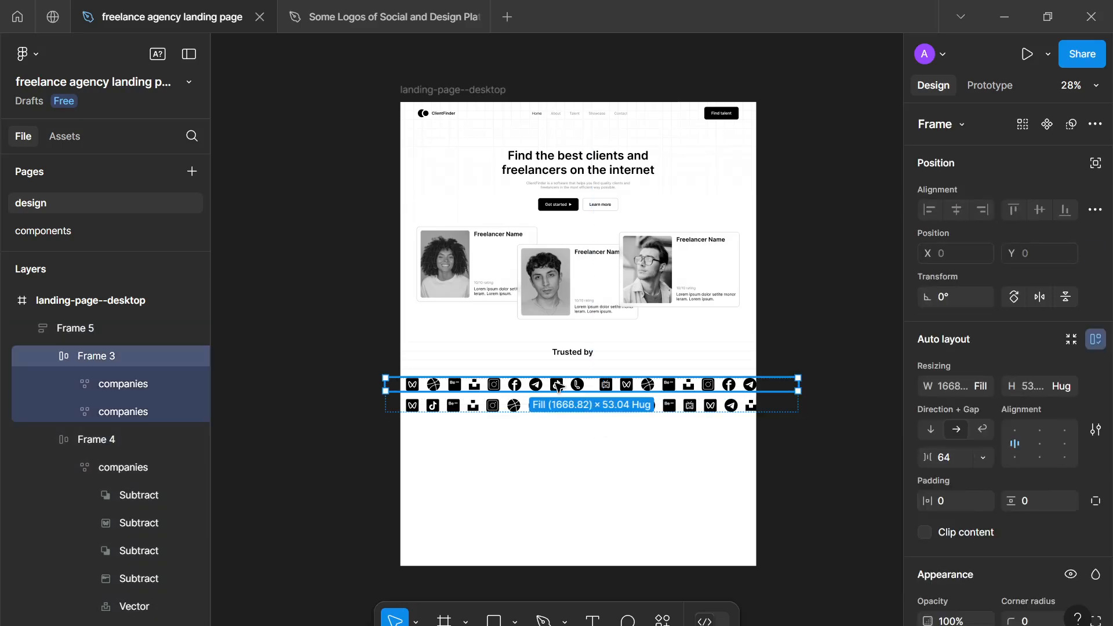
{"action": "left_click", "coordinate": [556, 394]}
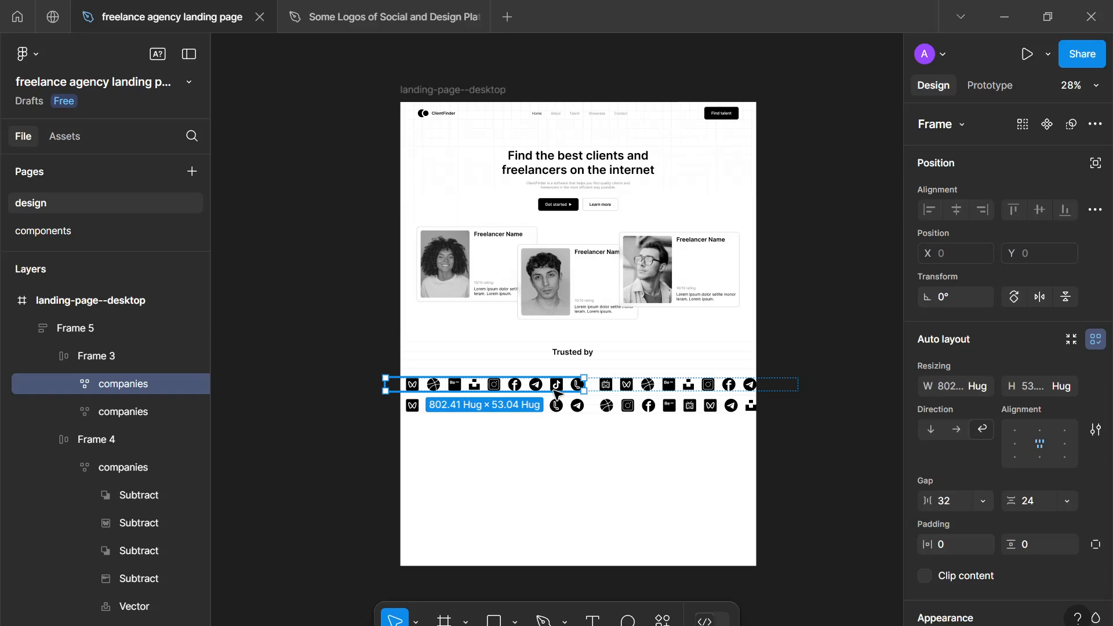
{"action": "left_click", "coordinate": [590, 417]}
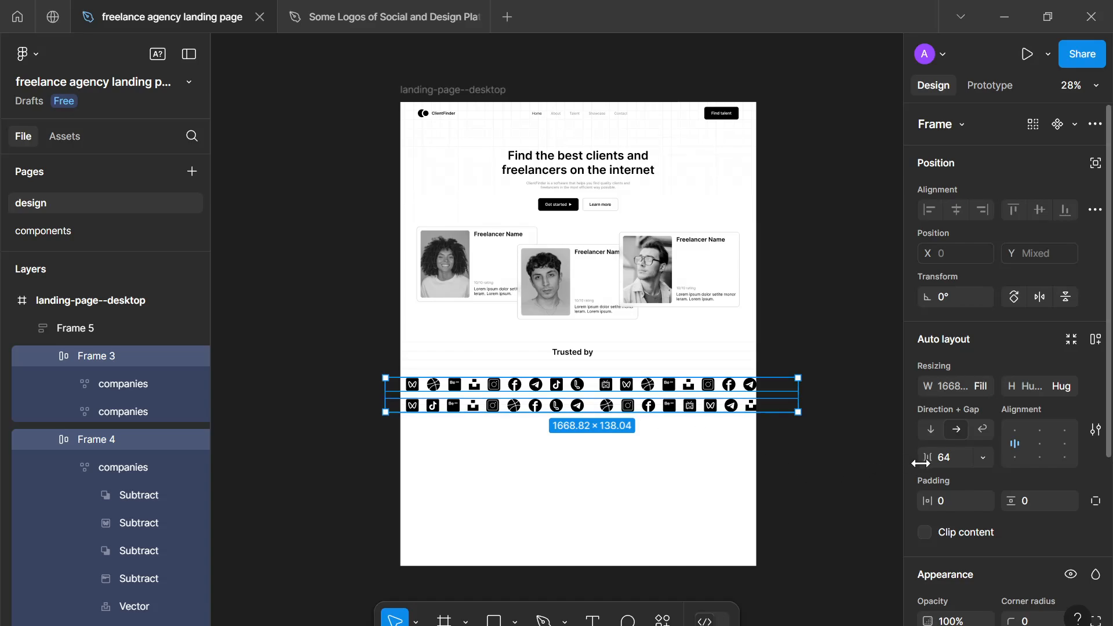
{"action": "left_click", "coordinate": [945, 461]}
{"action": "type", "text": "24"}
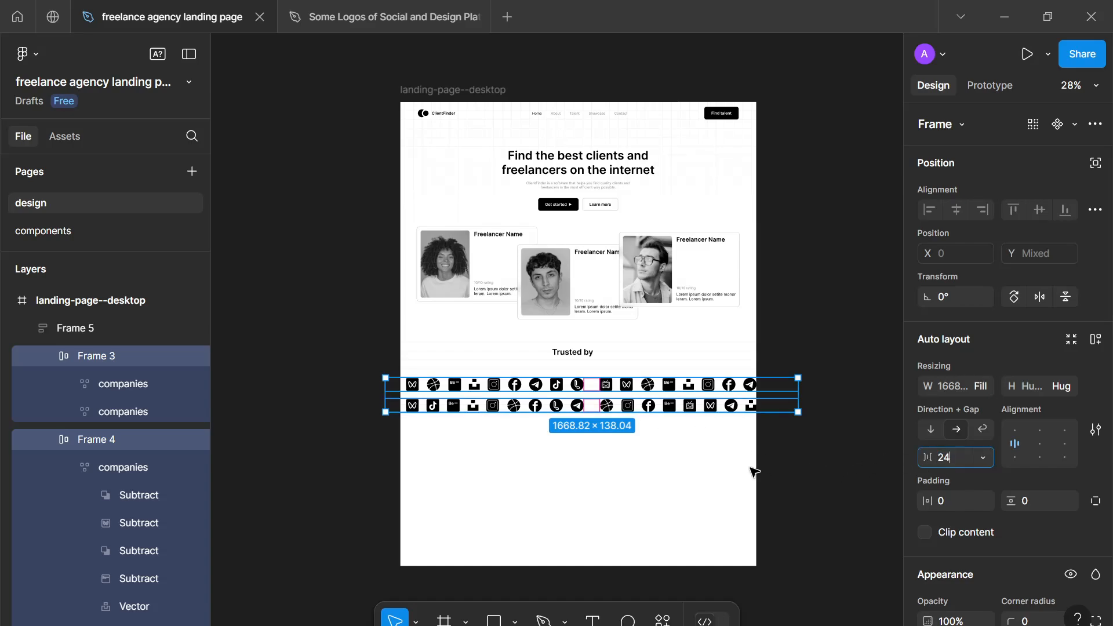
{"action": "left_click", "coordinate": [657, 462]}
- Set the vertical gap between the two logo rows to 24
{"action": "left_click", "coordinate": [644, 399]}
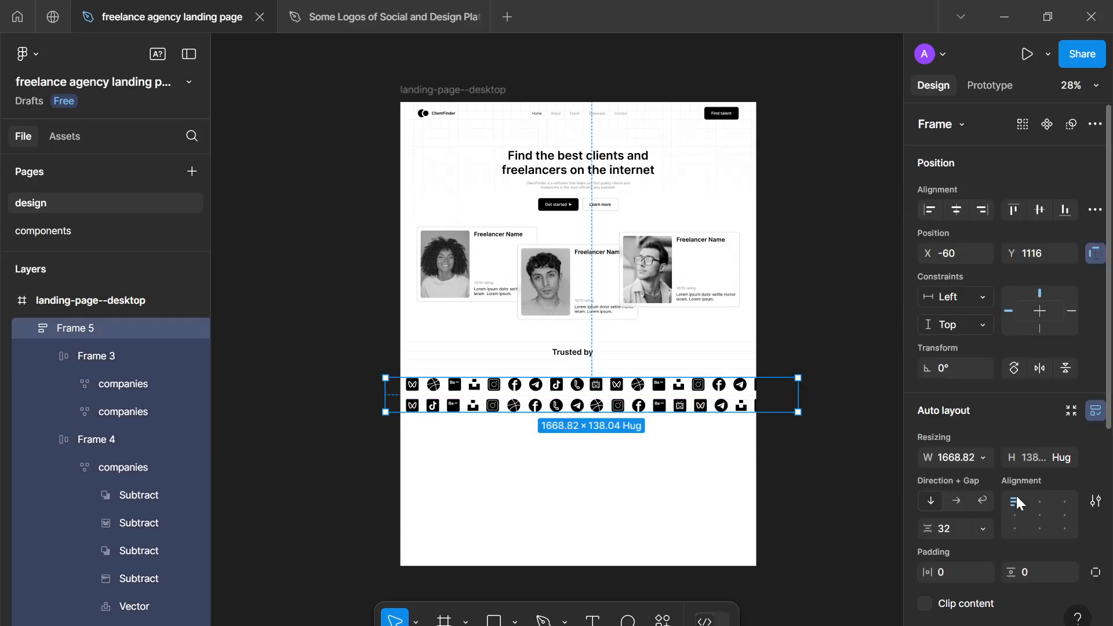
{"action": "left_click", "coordinate": [941, 526]}
{"action": "type", "text": "24"}
{"action": "left_click", "coordinate": [721, 496]}
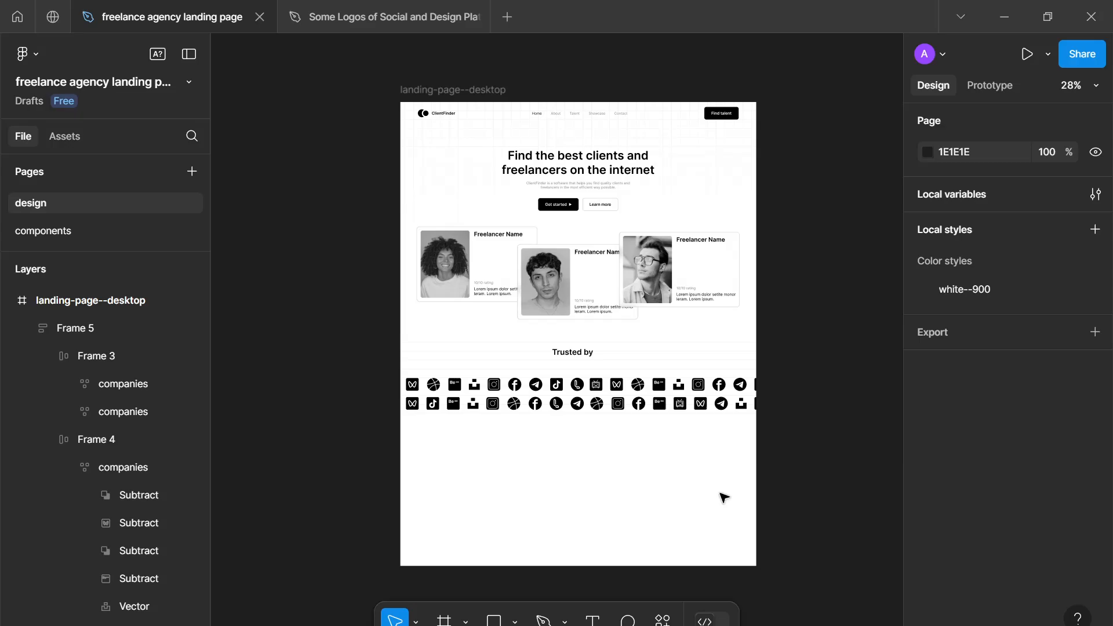
- Move the frame holding both logo rows slightly right to X -38, Y 1116
{"action": "left_click", "coordinate": [703, 406]}
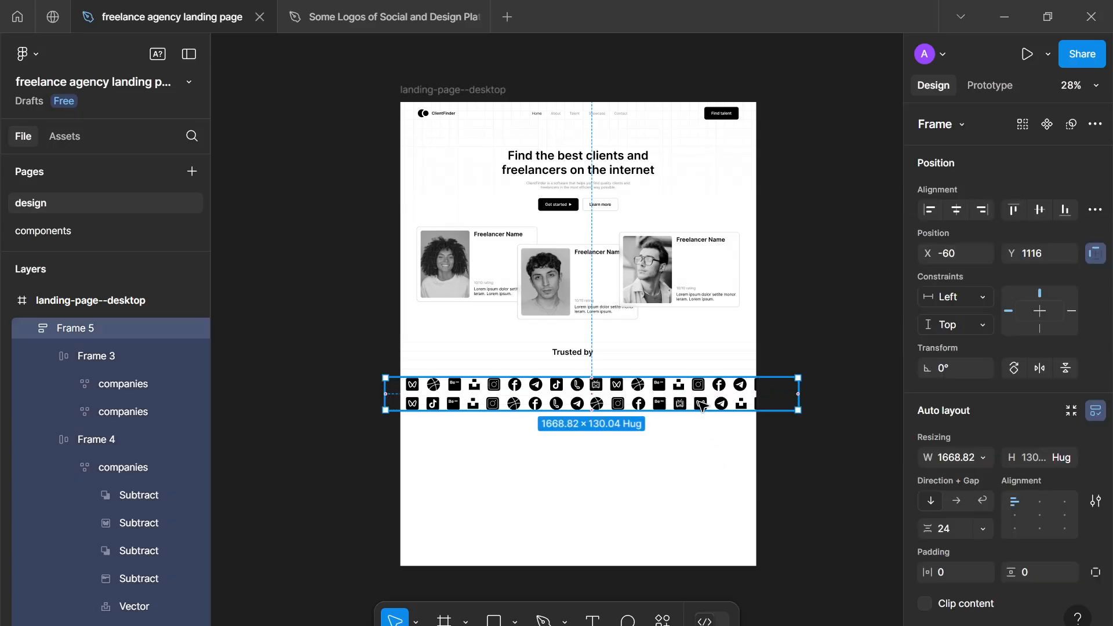
{"action": "left_click_drag", "start_coordinate": [708, 403], "coordinate": [710, 404]}
{"action": "left_click", "coordinate": [661, 457]}
{"action": "scroll", "coordinate": [661, 457], "scroll_direction": "down", "scroll_amount": 2}
{"action": "scroll", "coordinate": [663, 458], "scroll_direction": "up", "scroll_amount": 4}
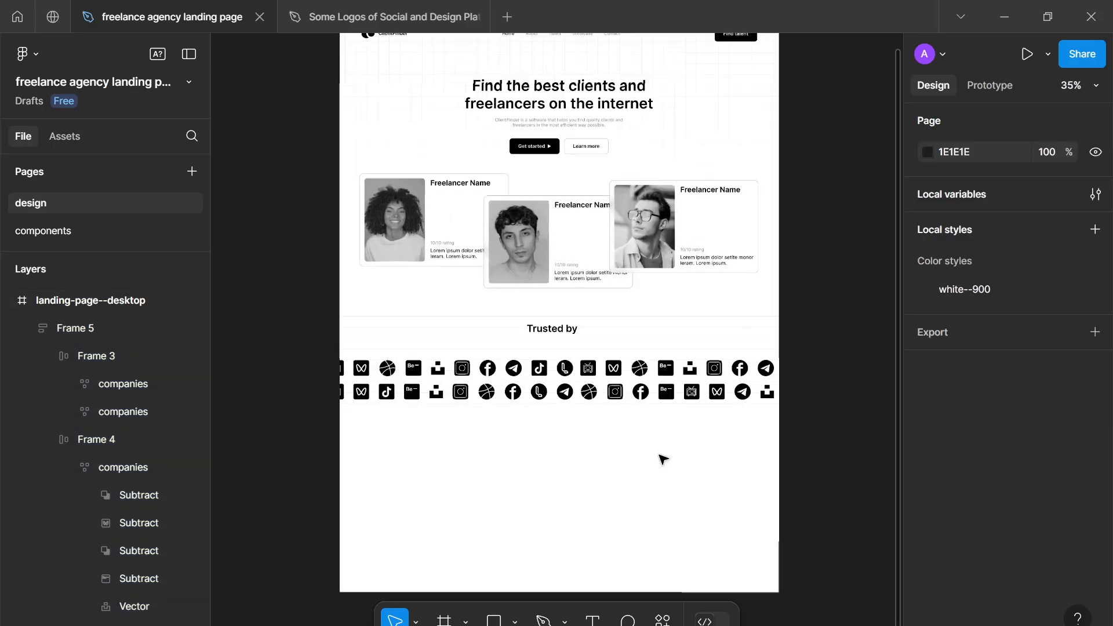
{"action": "scroll", "coordinate": [662, 458], "scroll_direction": "down", "scroll_amount": 3}
{"action": "scroll", "coordinate": [663, 458], "scroll_direction": "up", "scroll_amount": 1}
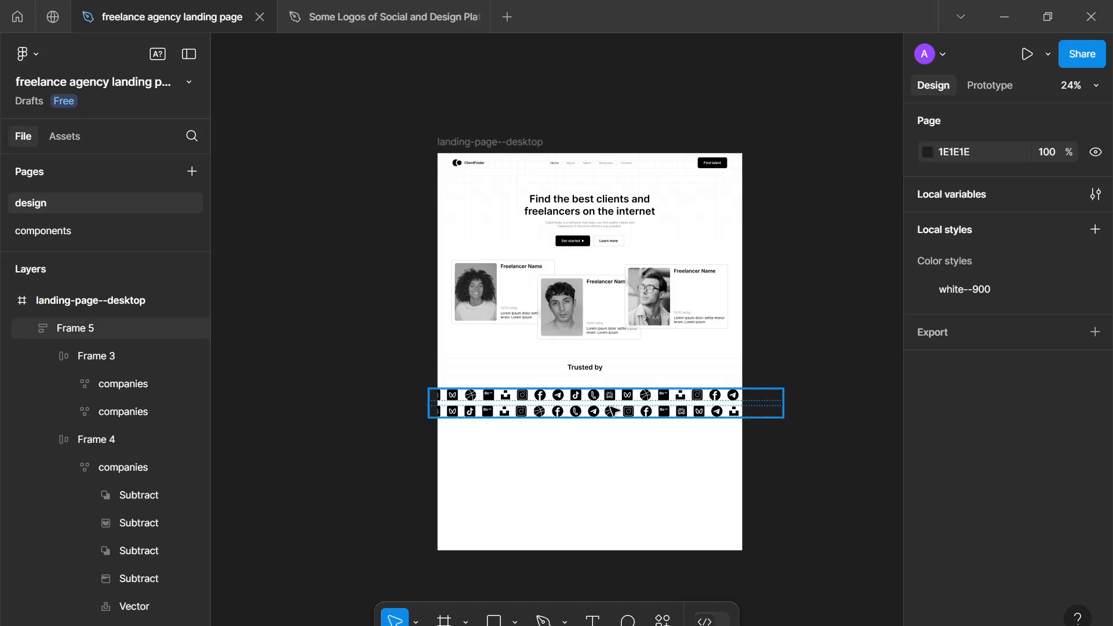
- Center the frame holding both logo rows horizontally on the landing page
{"action": "left_click", "coordinate": [636, 419]}
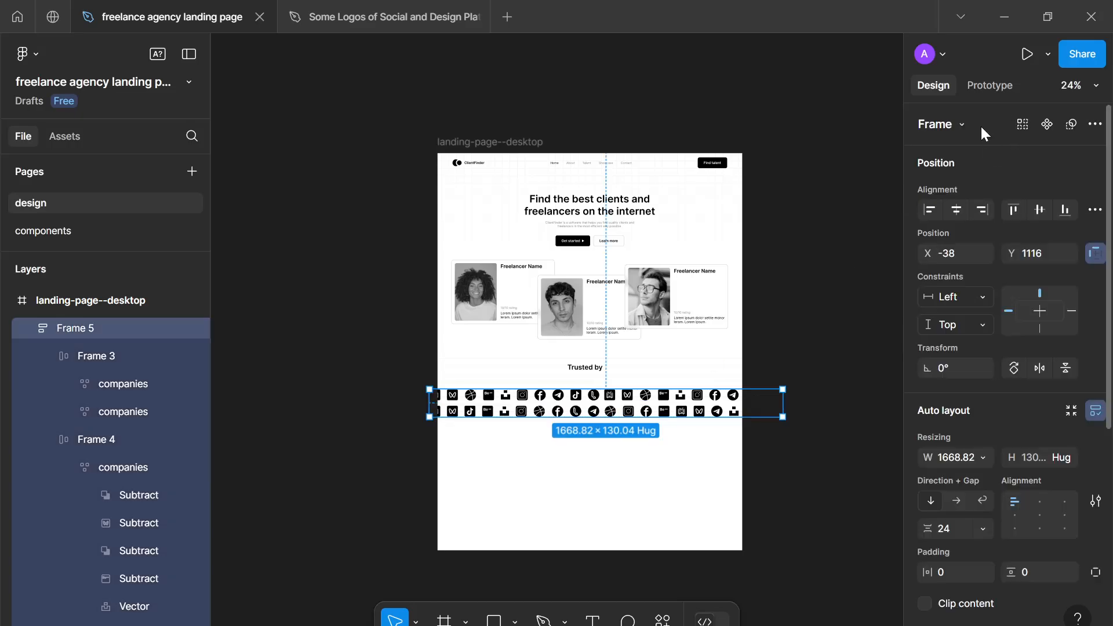
{"action": "left_click", "coordinate": [955, 210]}
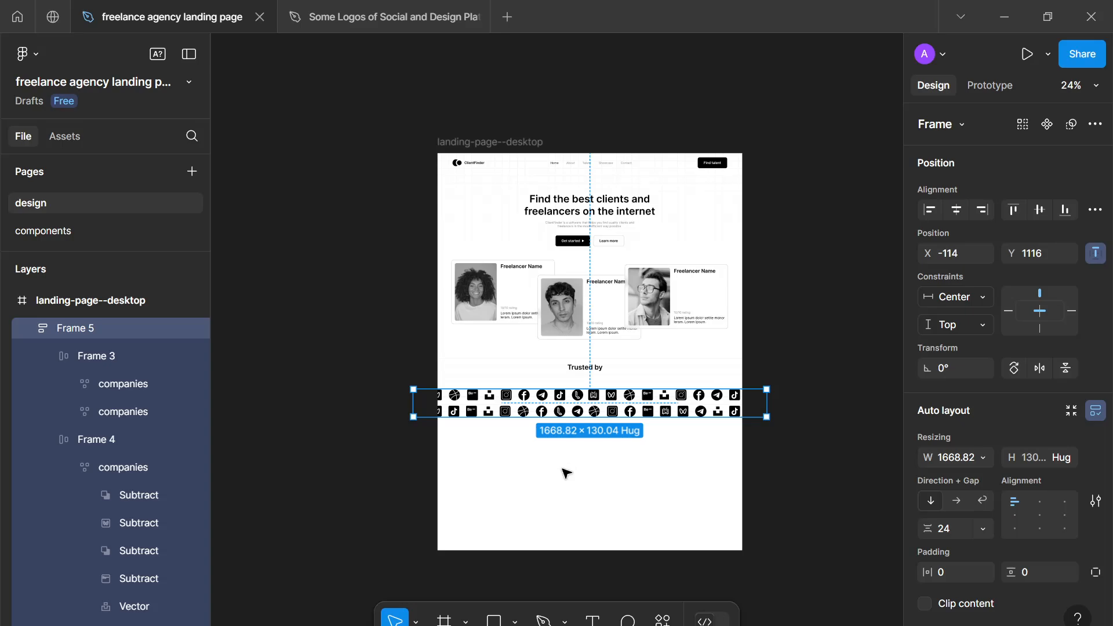
{"action": "scroll", "coordinate": [542, 458], "scroll_direction": "up", "scroll_amount": 2}
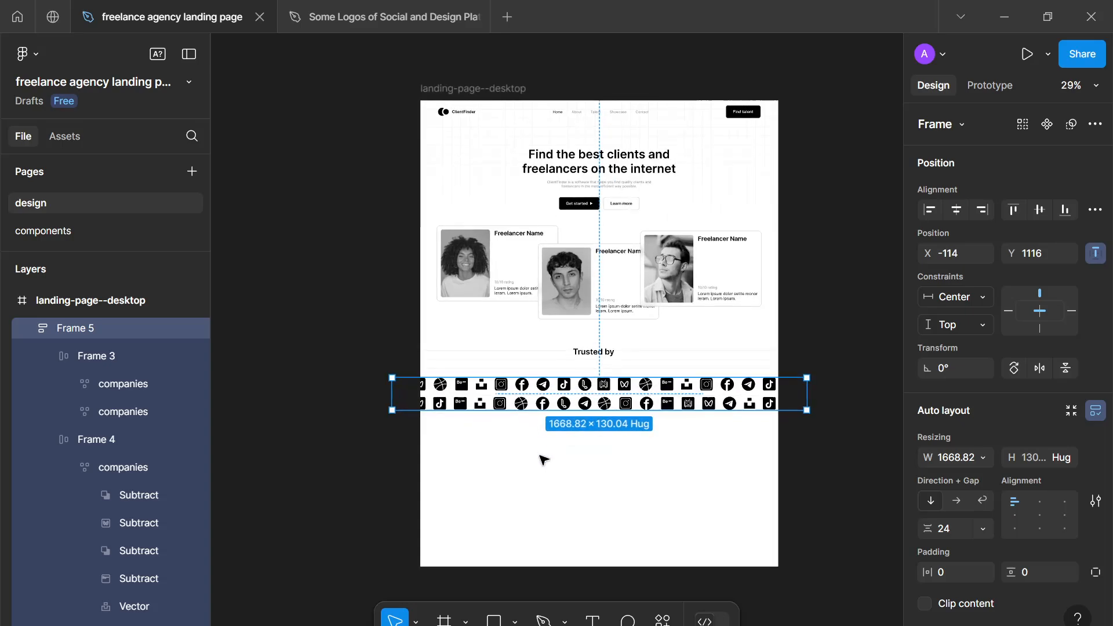
{"action": "scroll", "coordinate": [524, 460], "scroll_direction": "right", "scroll_amount": 2}
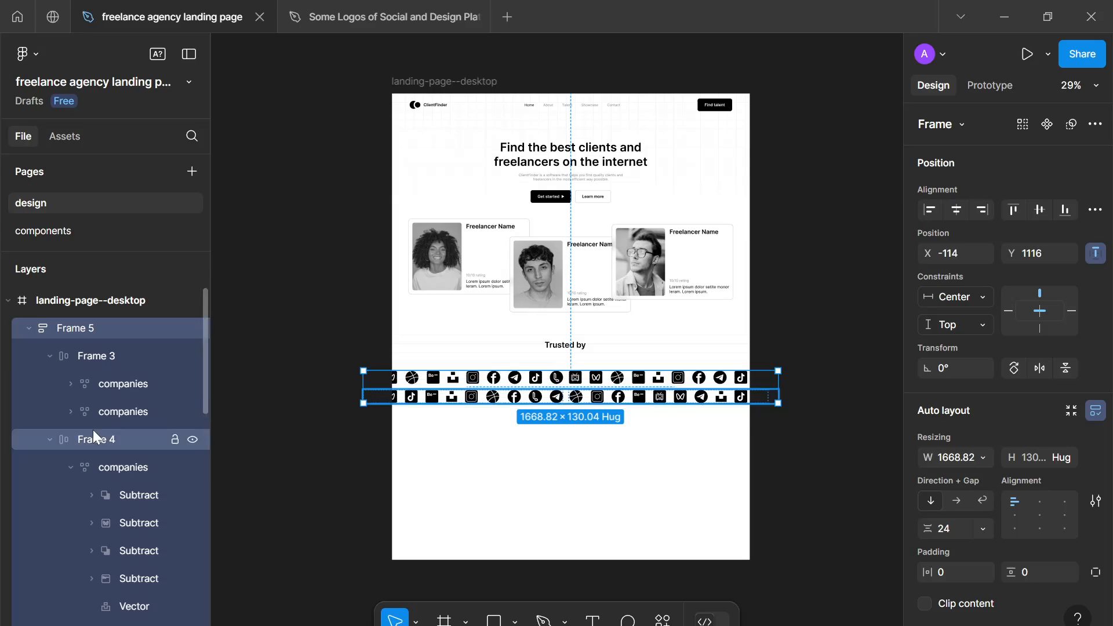
- Collapse the nested logo row layers and rename their parent frame to "brands"
{"action": "left_click", "coordinate": [50, 356]}
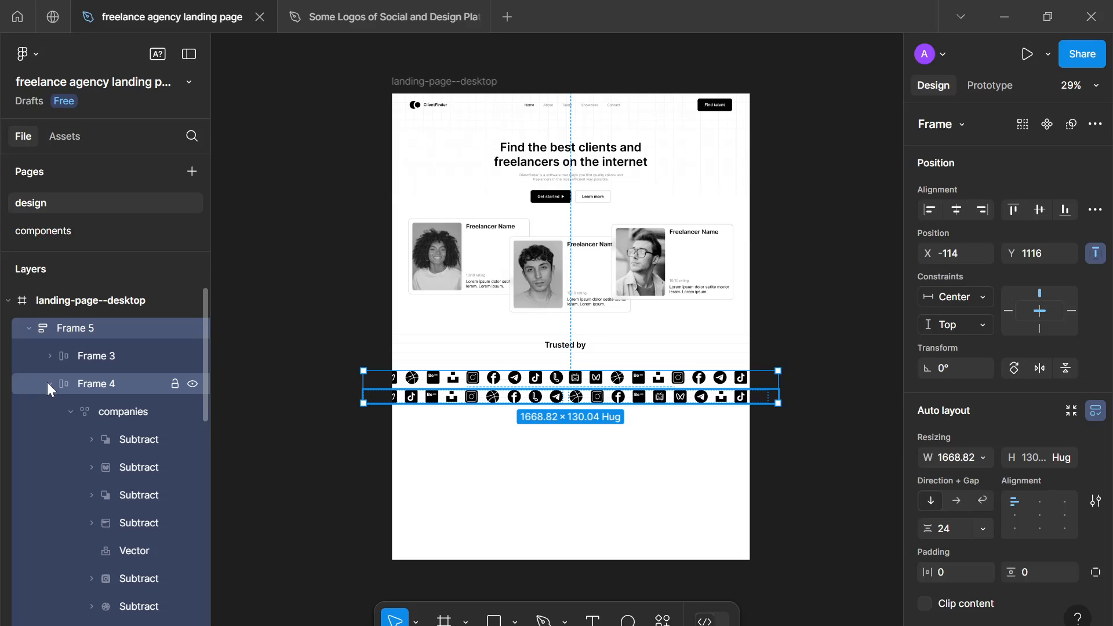
{"action": "left_click", "coordinate": [50, 383]}
{"action": "left_click", "coordinate": [29, 328]}
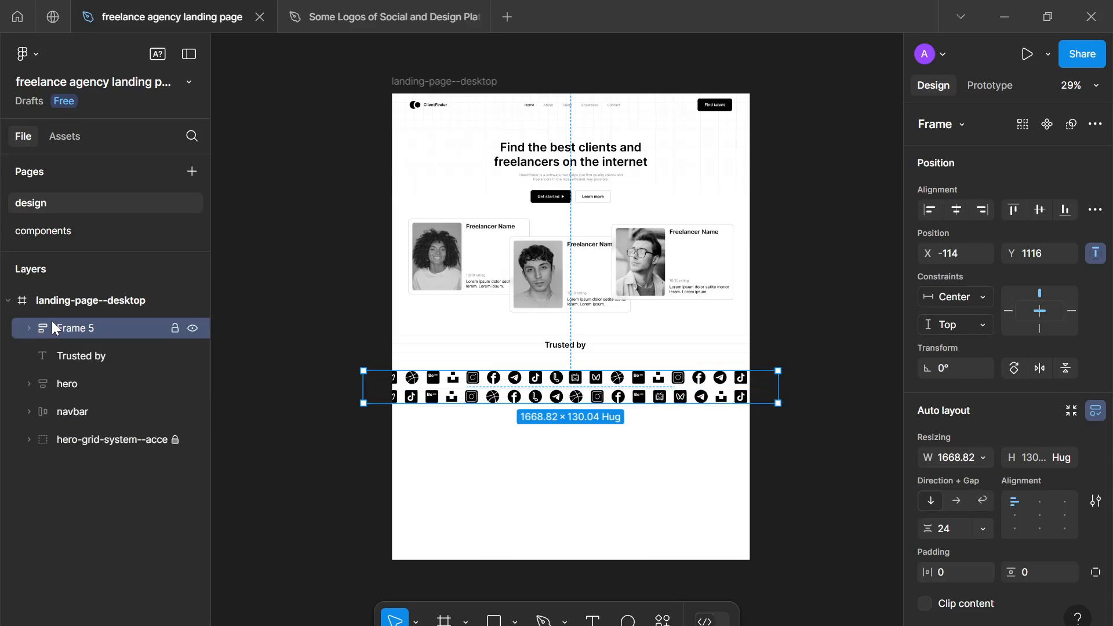
{"action": "double_click", "coordinate": [62, 328]}
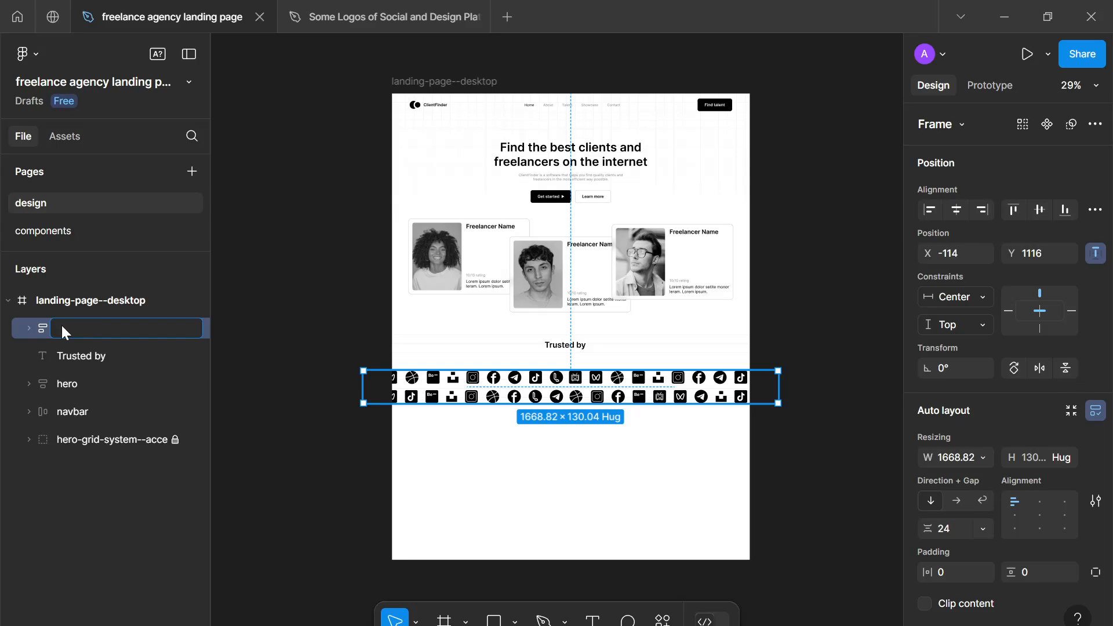
{"action": "type", "text": "brands"}
{"action": "key", "text": "Return"}
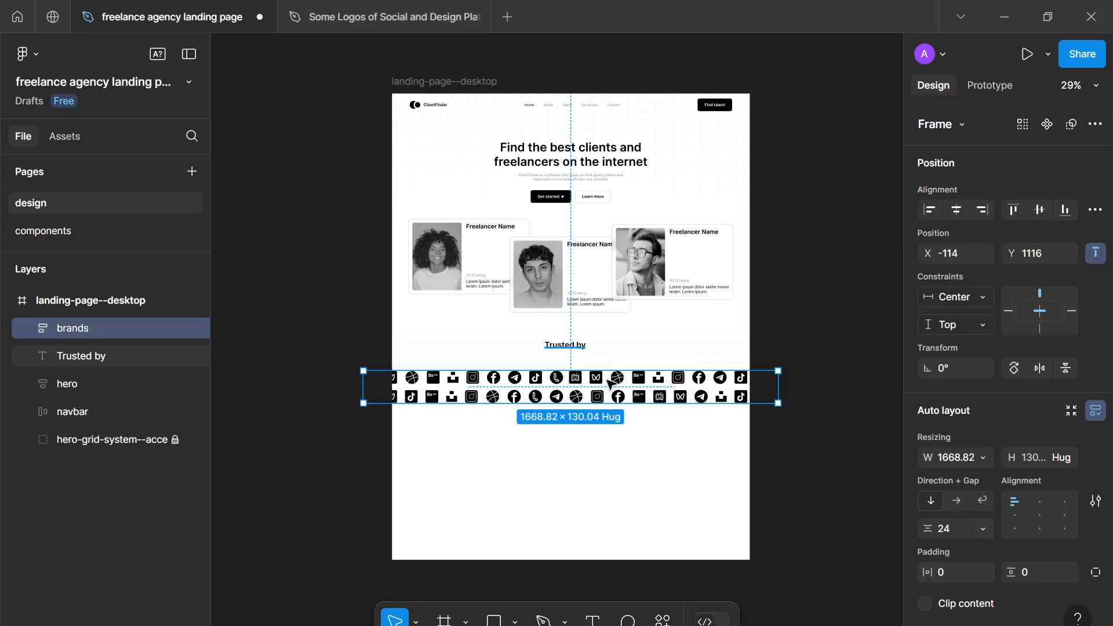
{"action": "left_click", "coordinate": [616, 410]}
- Combine the "Trusted by" heading and the brands frame in a vertical auto layout with a gap of 32
{"action": "left_click", "coordinate": [576, 345]}
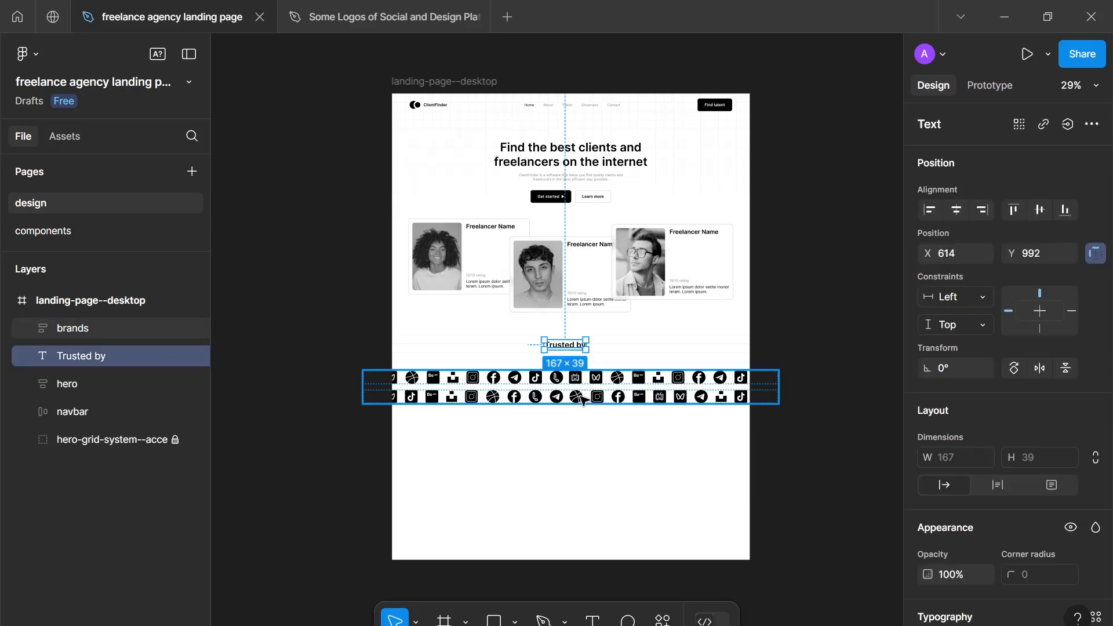
{"action": "left_click", "coordinate": [582, 400], "text": "shift"}
{"action": "key", "text": "shift+a"}
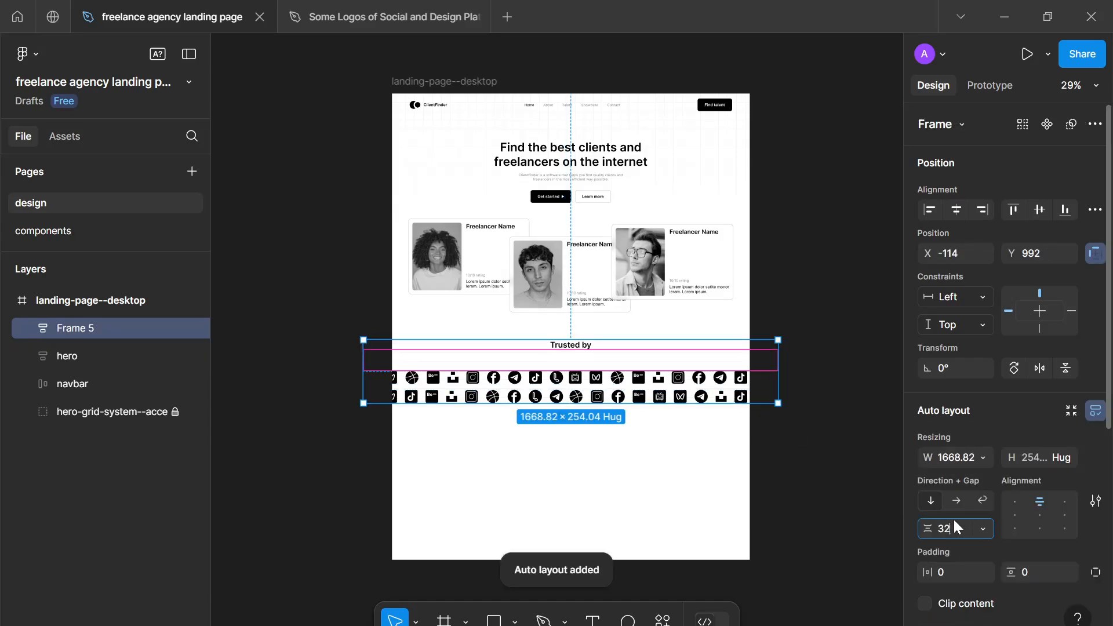
{"action": "type", "text": "32"}
{"action": "key", "text": "Return"}
{"action": "left_click", "coordinate": [633, 499]}
- Center the combined "Trusted by" section horizontally and move it up to Y 976
{"action": "scroll", "coordinate": [630, 494], "scroll_direction": "up", "scroll_amount": 4}
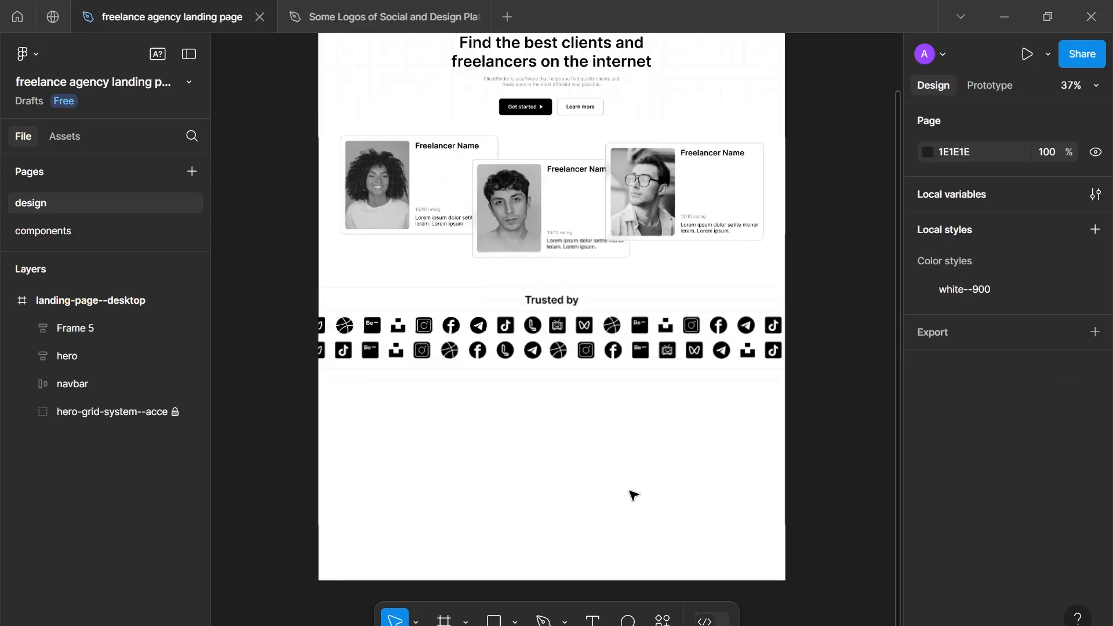
{"action": "scroll", "coordinate": [630, 494], "scroll_direction": "down", "scroll_amount": 3}
{"action": "left_click_drag", "start_coordinate": [630, 494], "coordinate": [656, 509]}
{"action": "scroll", "coordinate": [655, 508], "scroll_direction": "up", "scroll_amount": 2}
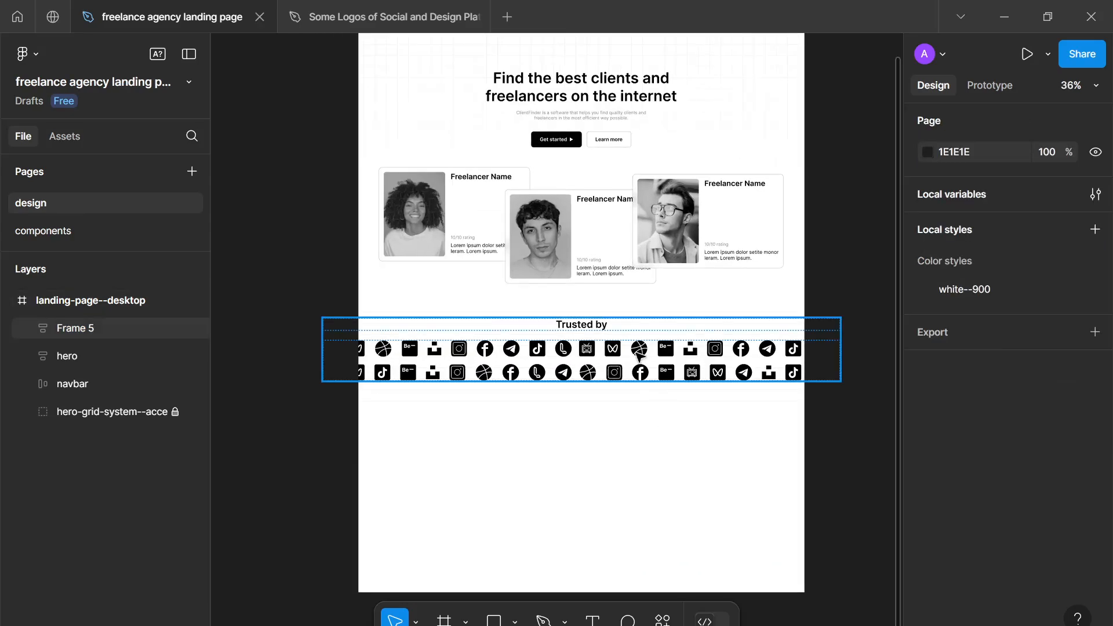
{"action": "left_click", "coordinate": [647, 374]}
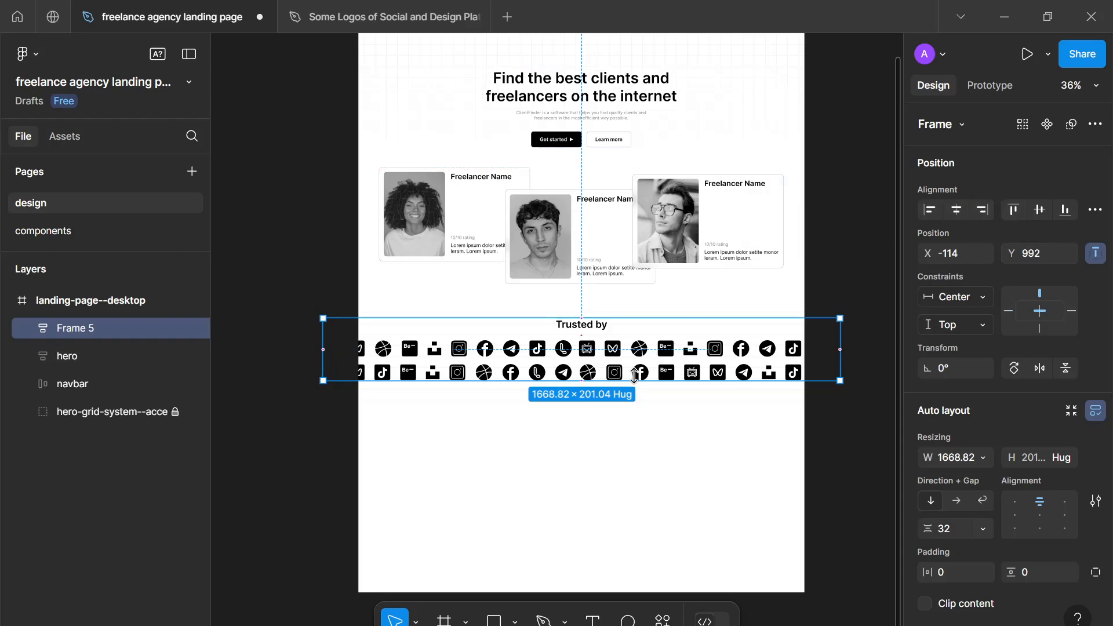
{"action": "mouse_move", "coordinate": [638, 367]}
{"action": "left_mouse_down"}
{"action": "mouse_move", "coordinate": [638, 353]}
{"action": "mouse_move", "coordinate": [651, 375]}
{"action": "left_mouse_up"}
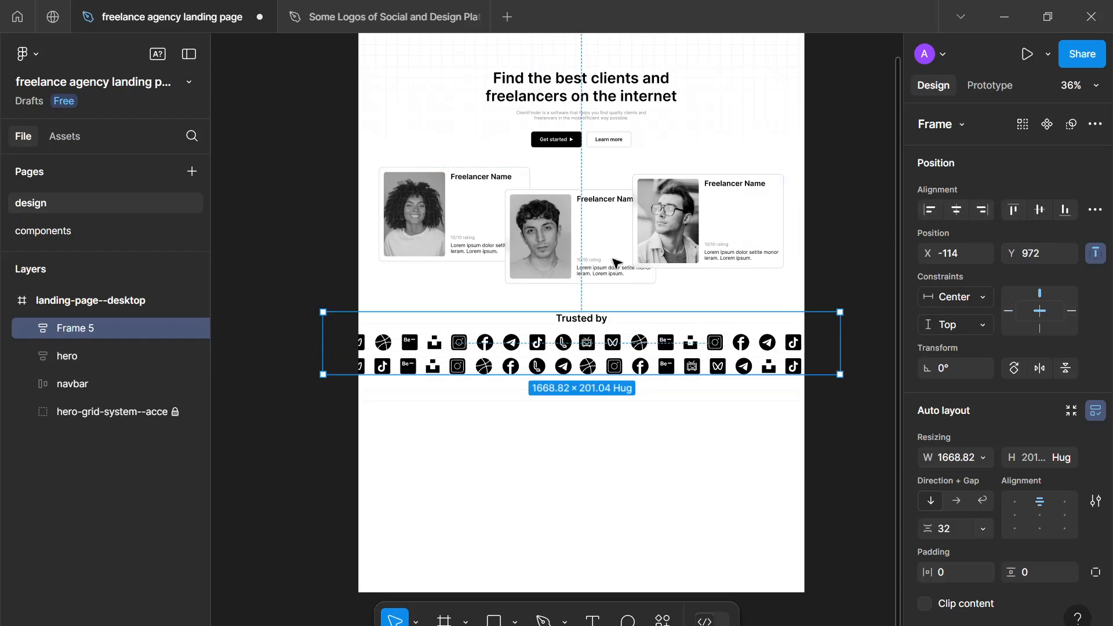
{"action": "key", "text": "alt+Down"}
{"action": "key", "text": "alt+Down"}
{"action": "key", "text": "alt+Down"}
{"action": "key", "text": "alt+Down"}
{"action": "key", "text": "alt+Down"}
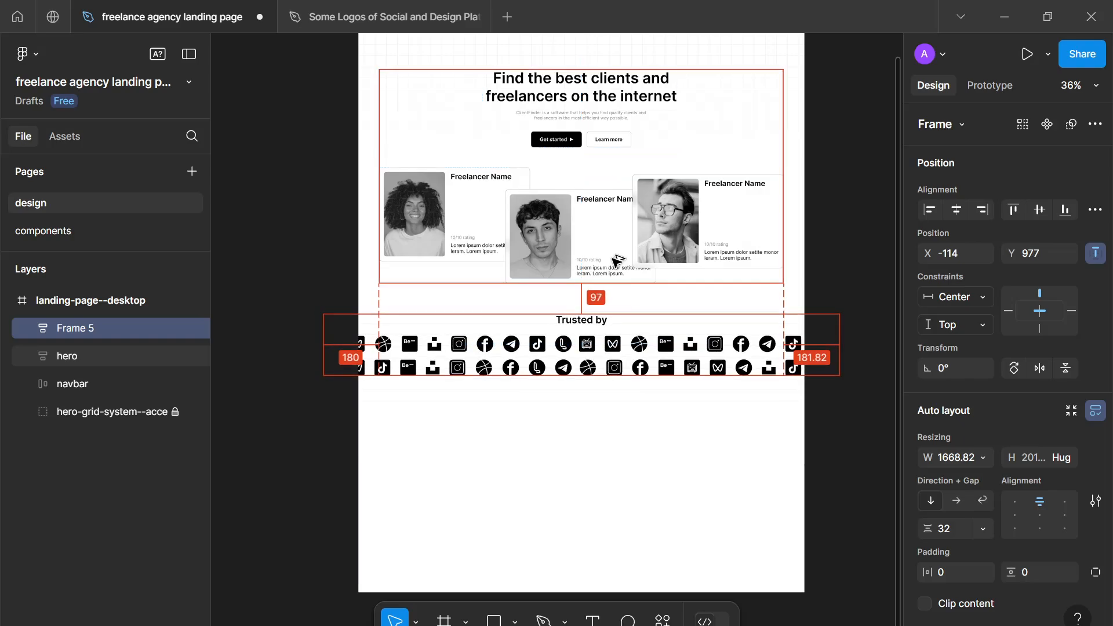
{"action": "key", "text": "alt+Up"}
{"action": "left_click", "coordinate": [557, 412]}
- Review the landing page's overall layout, checking the "Trusted by" section's spacing below the freelancer cards
{"action": "scroll", "coordinate": [557, 412], "scroll_direction": "down", "scroll_amount": 5}
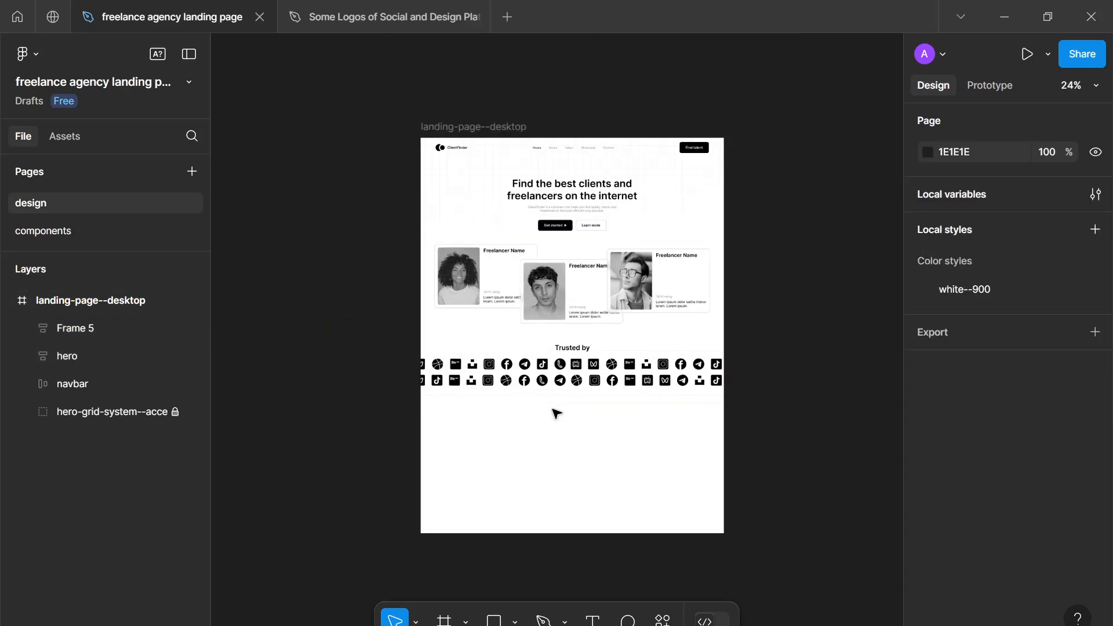
{"action": "left_click_drag", "start_coordinate": [542, 398], "coordinate": [555, 328]}
{"action": "scroll", "coordinate": [556, 325], "scroll_direction": "down", "scroll_amount": 1}
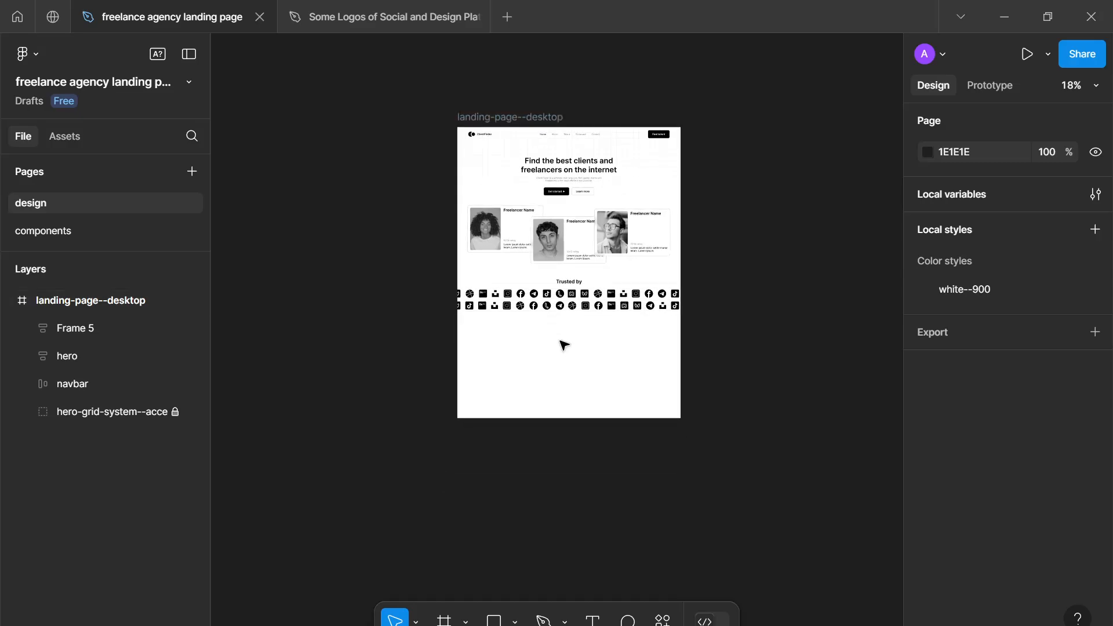
{"action": "left_click_drag", "start_coordinate": [561, 373], "coordinate": [561, 348]}
{"action": "scroll", "coordinate": [592, 333], "scroll_direction": "up", "scroll_amount": 6}
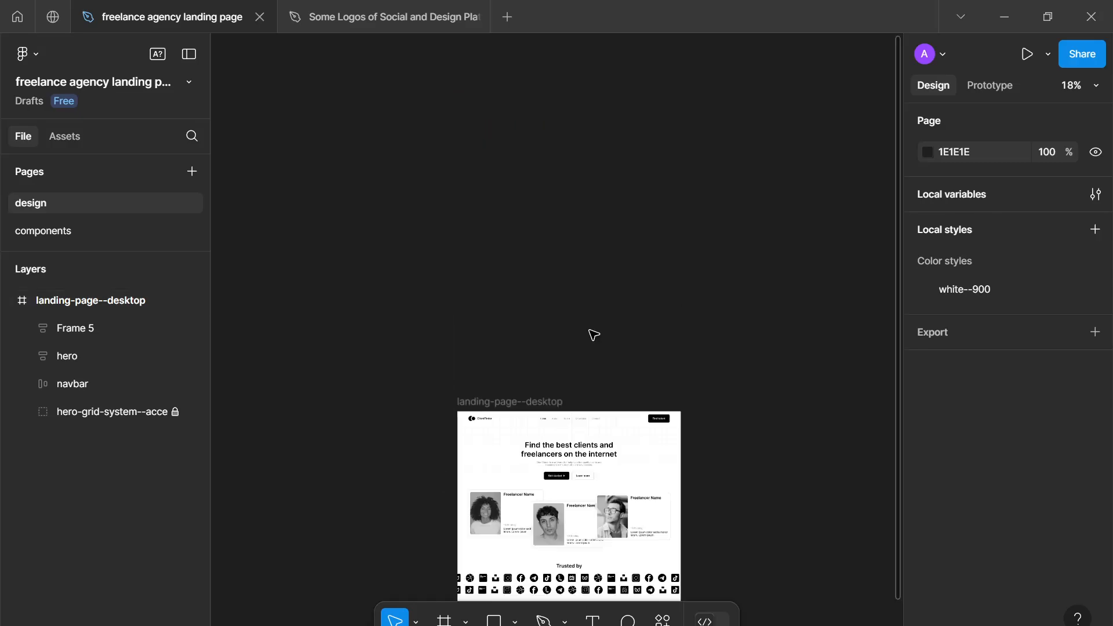
{"action": "scroll", "coordinate": [584, 465], "scroll_direction": "up", "scroll_amount": 3}
{"action": "scroll", "coordinate": [584, 467], "scroll_direction": "down", "scroll_amount": 6}
{"action": "scroll", "coordinate": [590, 406], "scroll_direction": "up", "scroll_amount": 1}
{"action": "scroll", "coordinate": [590, 405], "scroll_direction": "up", "scroll_amount": 4}
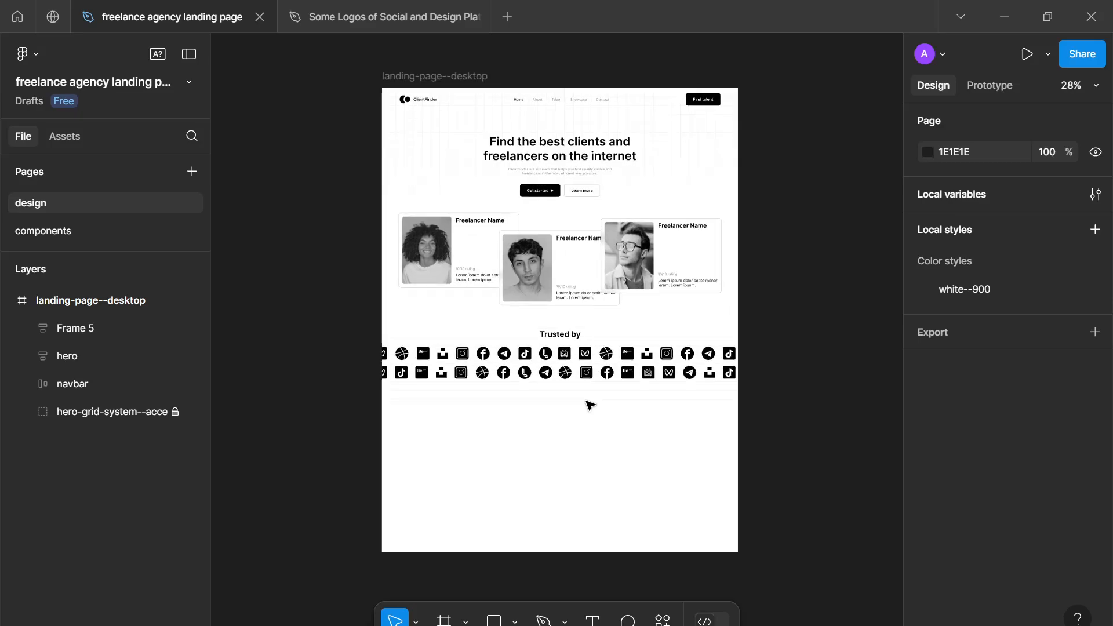
{"action": "scroll", "coordinate": [590, 405], "scroll_direction": "down", "scroll_amount": 5}
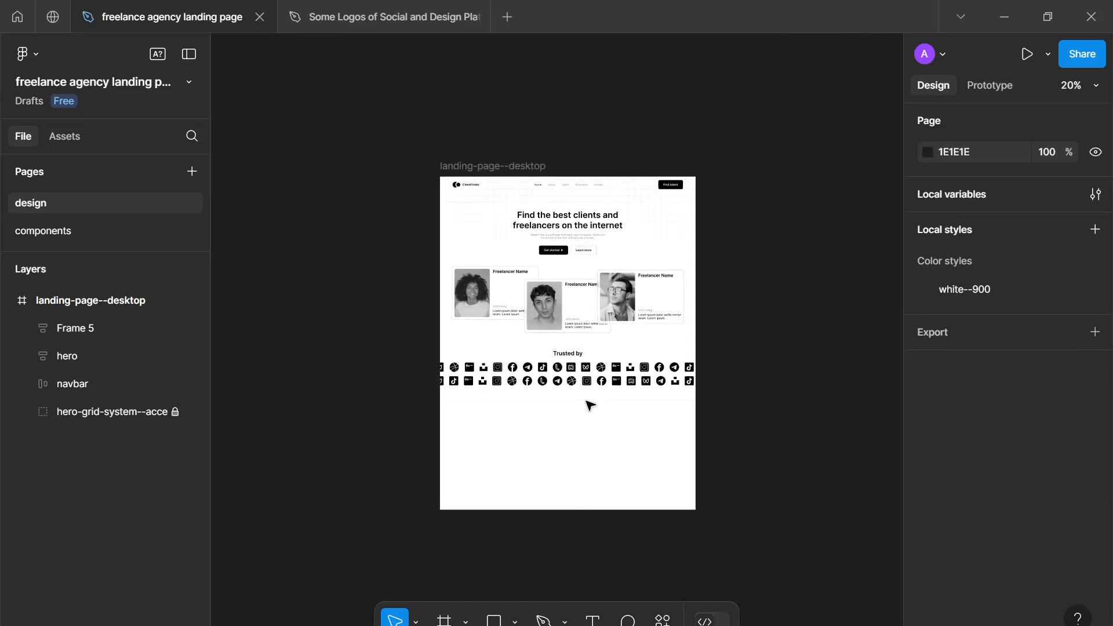
- Recolor all logos in the brands frame to light gray D1D1D1
{"action": "left_click", "coordinate": [584, 382]}
{"action": "double_click", "coordinate": [584, 381]}
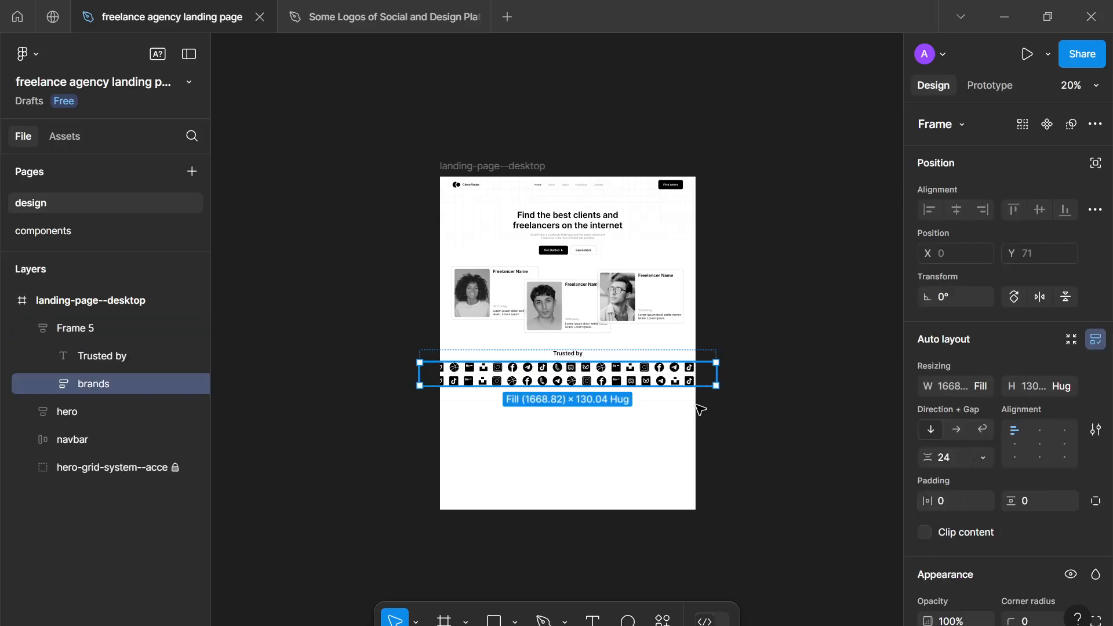
{"action": "scroll", "coordinate": [1029, 430], "scroll_direction": "down", "scroll_amount": 5}
{"action": "left_click", "coordinate": [928, 513]}
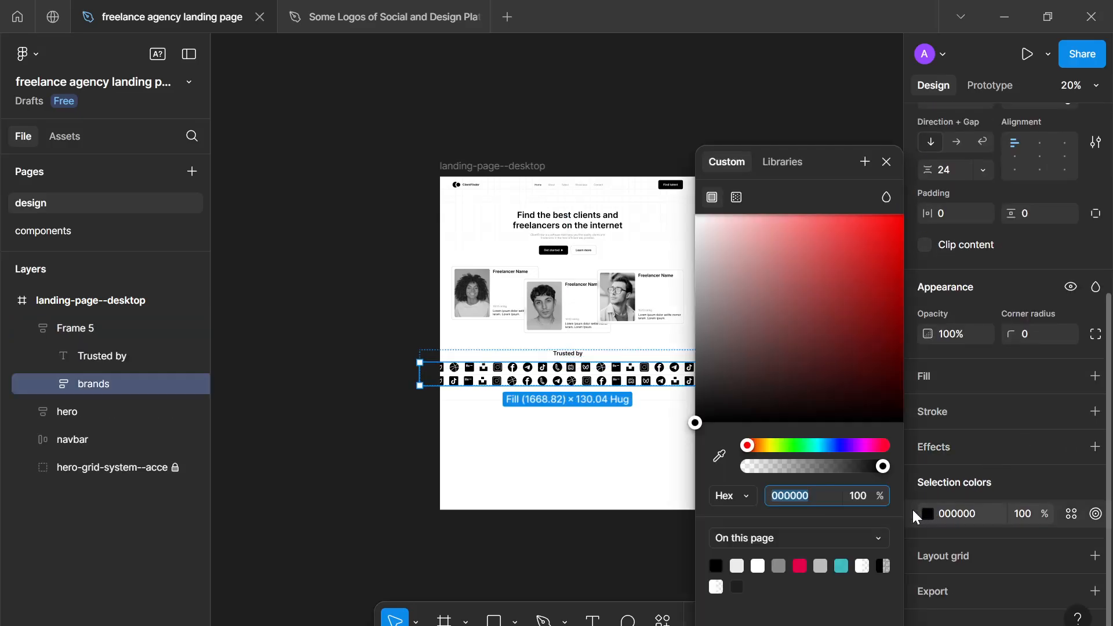
{"action": "left_click_drag", "start_coordinate": [786, 351], "coordinate": [606, 399]}
{"action": "left_click_drag", "start_coordinate": [601, 289], "coordinate": [607, 260]}
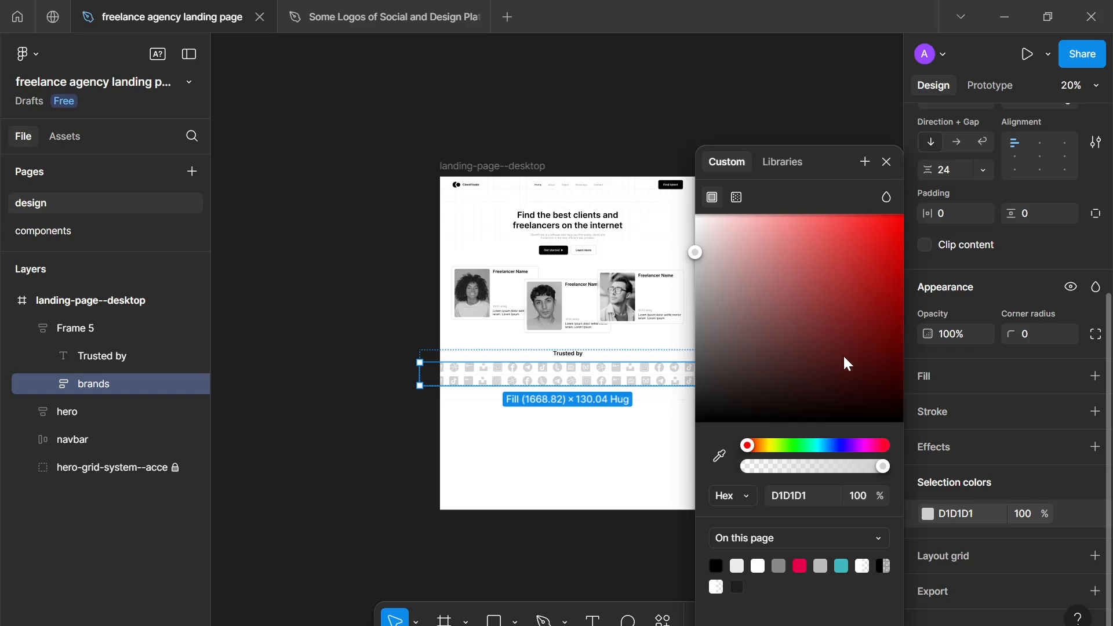
- Try the gray-800 color variable on the logos, and detach it again
{"action": "left_click", "coordinate": [1071, 513]}
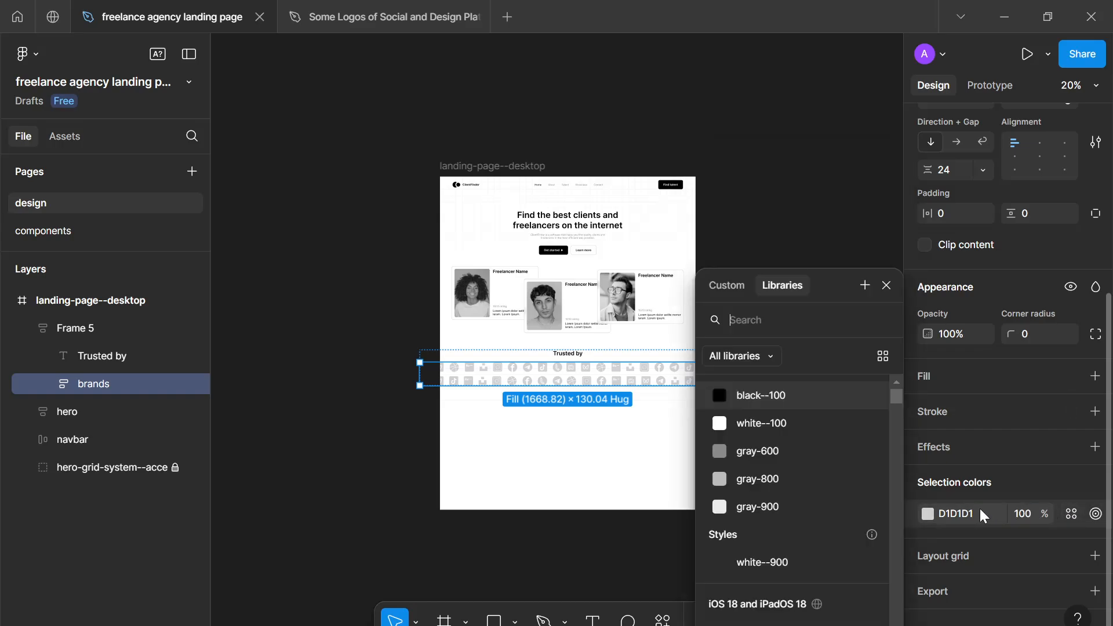
{"action": "left_click", "coordinate": [775, 471]}
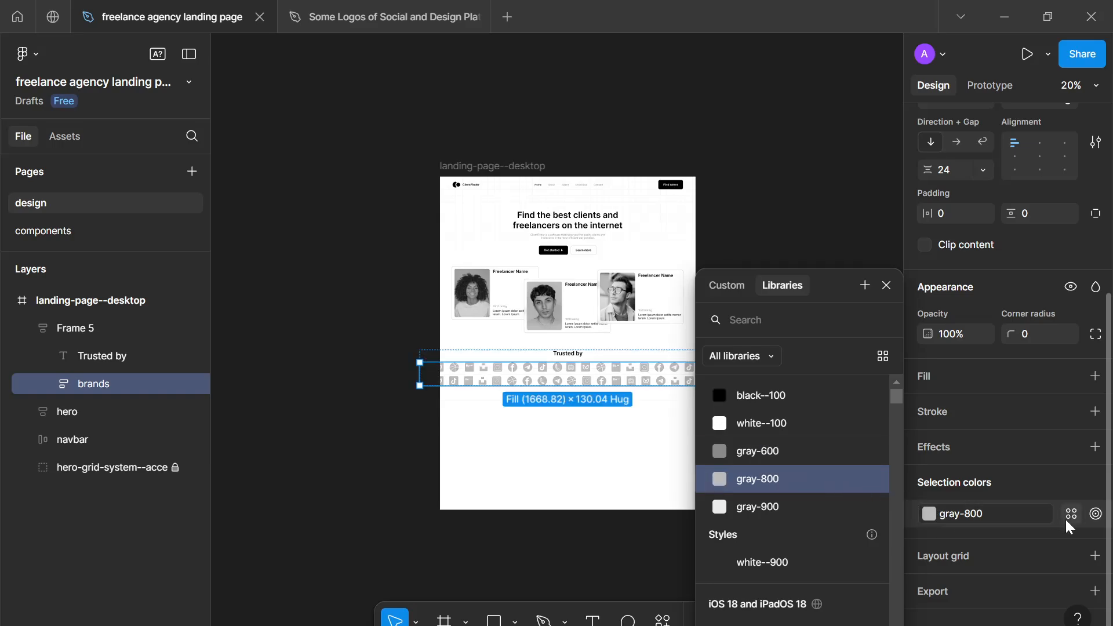
{"action": "left_click", "coordinate": [1067, 516]}
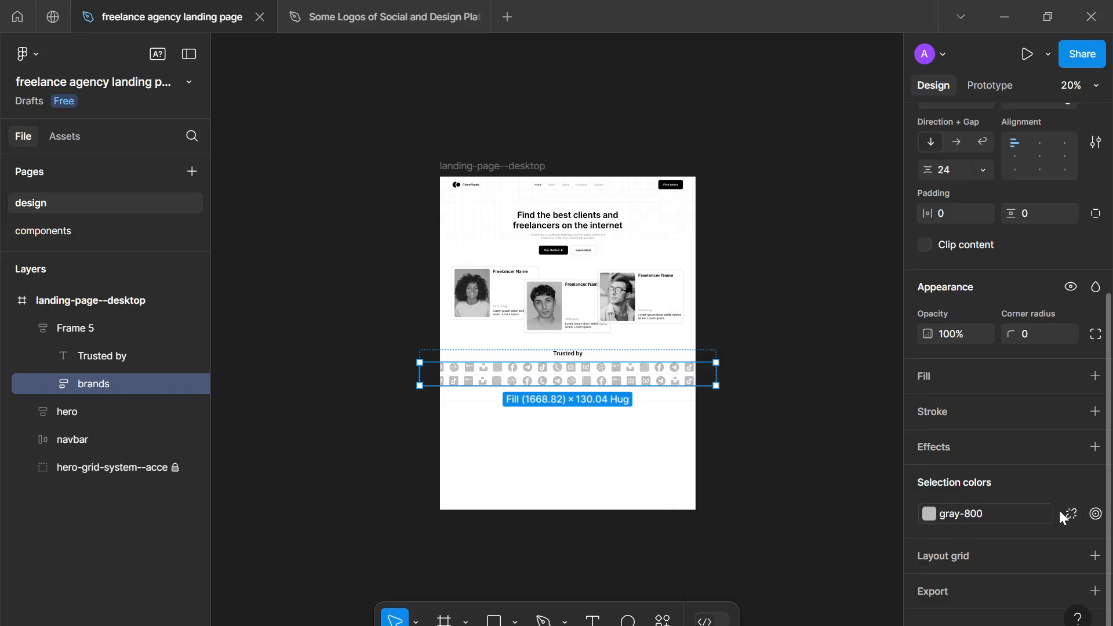
{"action": "left_click", "coordinate": [1070, 513]}
- Set the logos' color to the custom light gray D1D1D1
{"action": "left_click", "coordinate": [929, 514]}
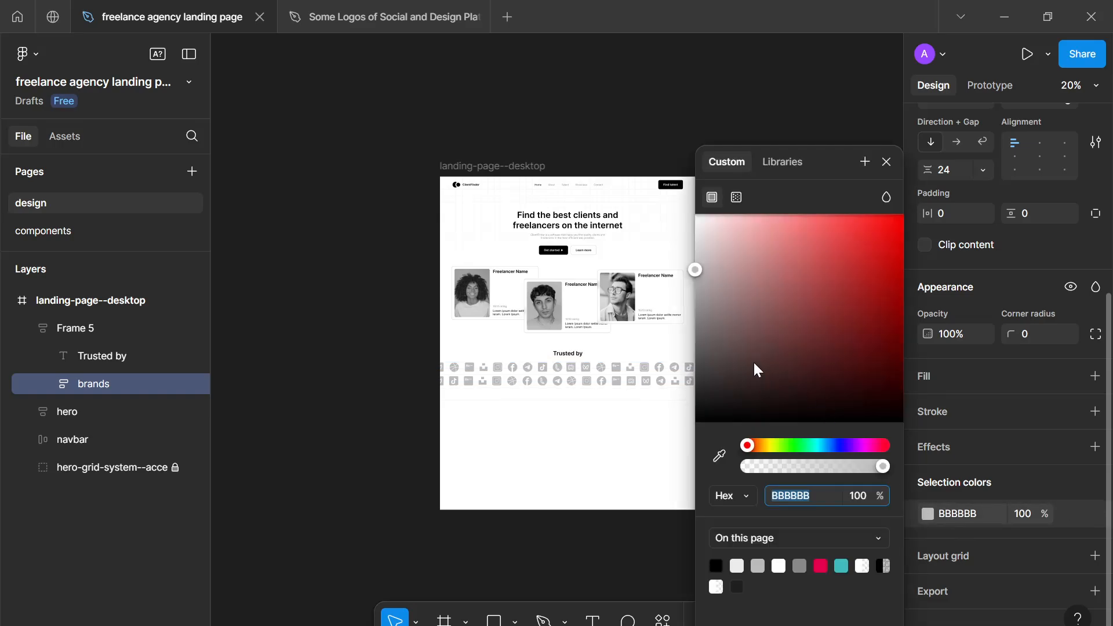
{"action": "left_click_drag", "start_coordinate": [698, 269], "coordinate": [690, 259]}
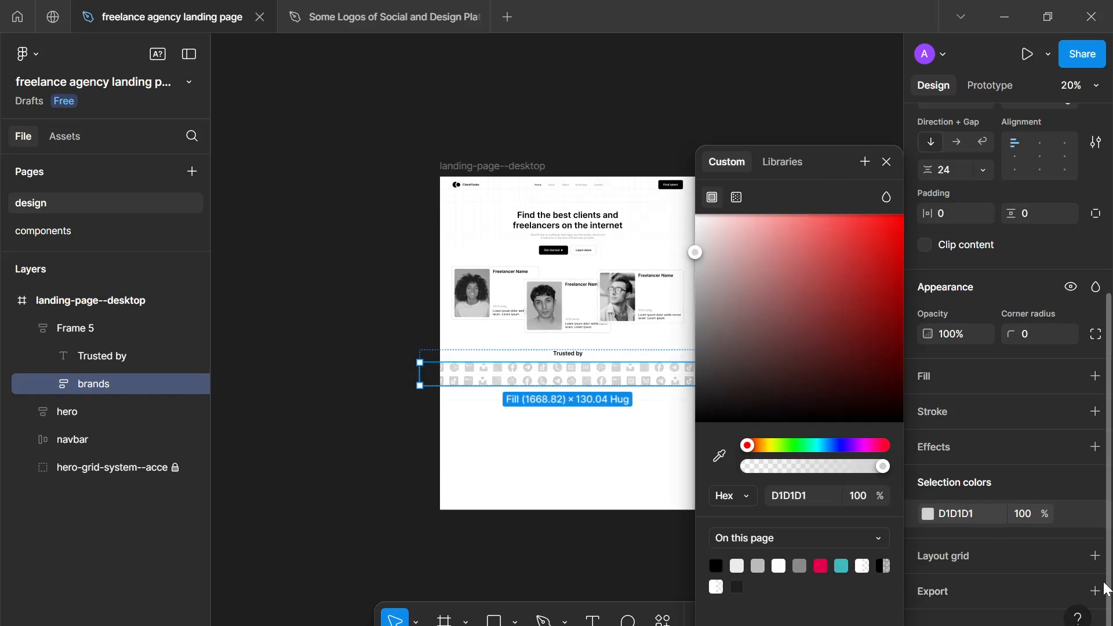
{"action": "left_click", "coordinate": [1076, 516]}
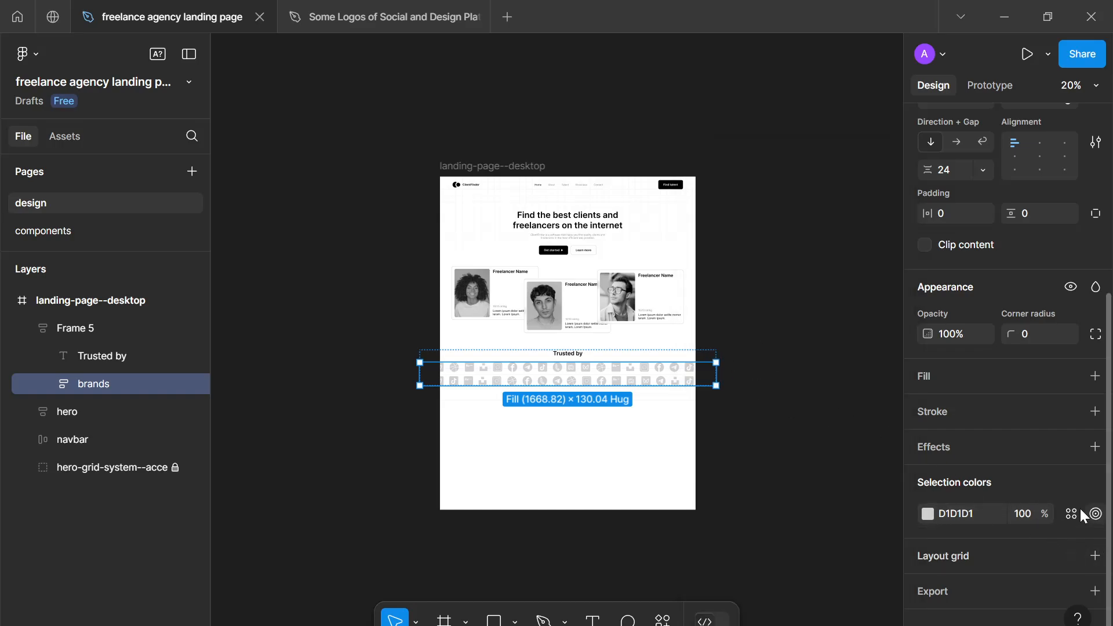
- Create a color variable named gray-850 from the logos' D1D1D1 color and apply it to them
{"action": "left_click", "coordinate": [1070, 513]}
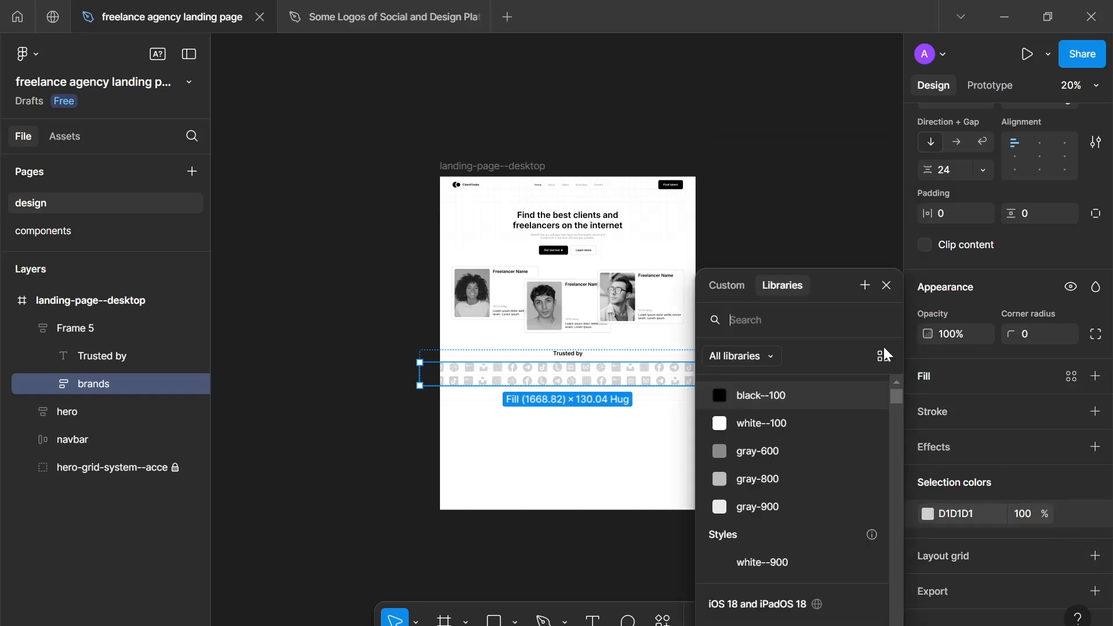
{"action": "left_click", "coordinate": [864, 285]}
{"action": "type", "text": "gray-850"}
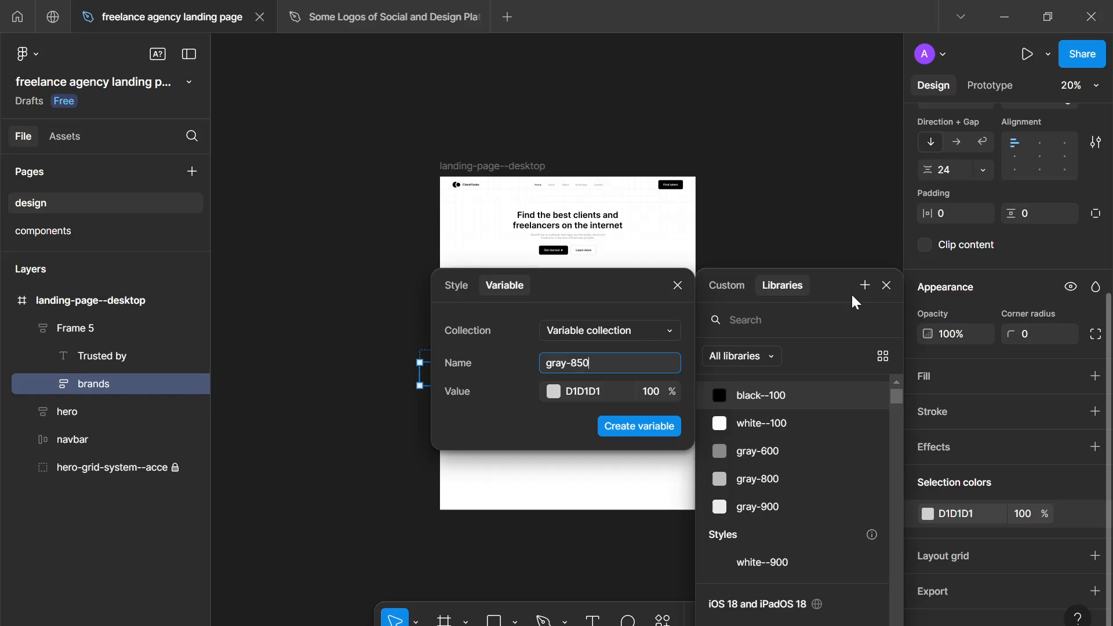
{"action": "key", "text": "Return"}
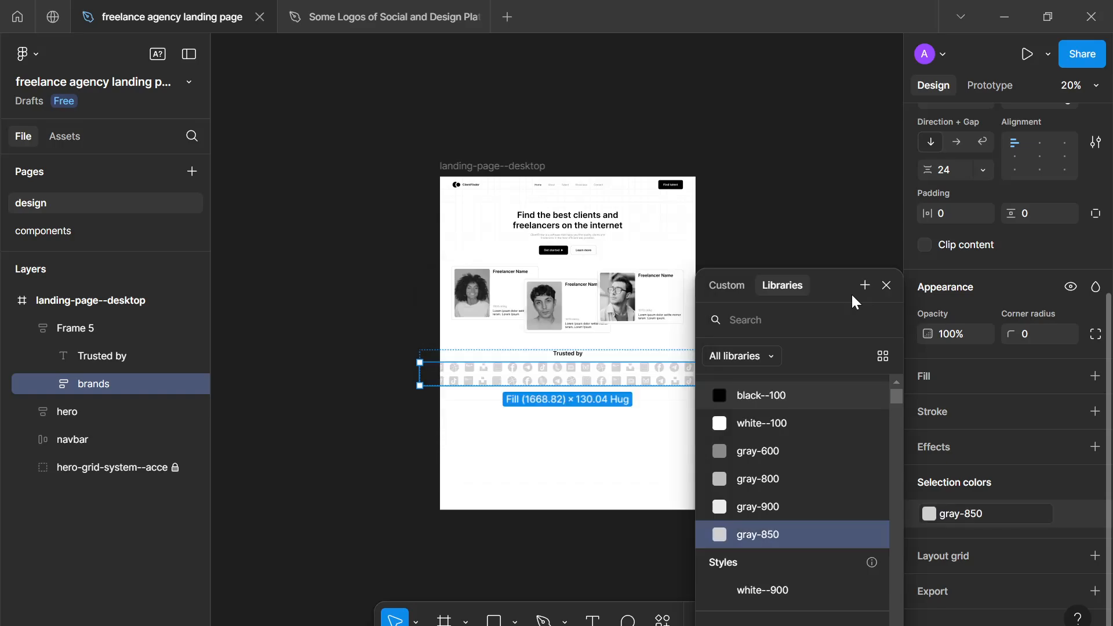
{"action": "left_click", "coordinate": [886, 285]}
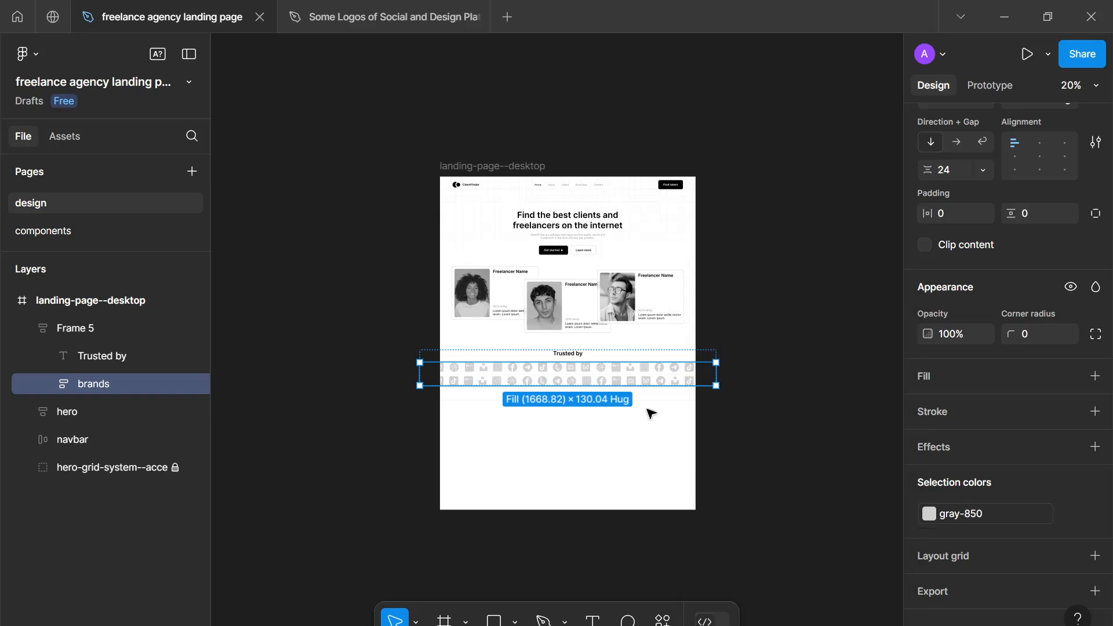
{"action": "left_click", "coordinate": [650, 412]}
- Recolor the Dribbble logo near the middle of the second logo row with the black--100 color variable
{"action": "scroll", "coordinate": [649, 412], "scroll_direction": "up", "scroll_amount": 2}
{"action": "scroll", "coordinate": [650, 413], "scroll_direction": "up", "scroll_amount": 3}
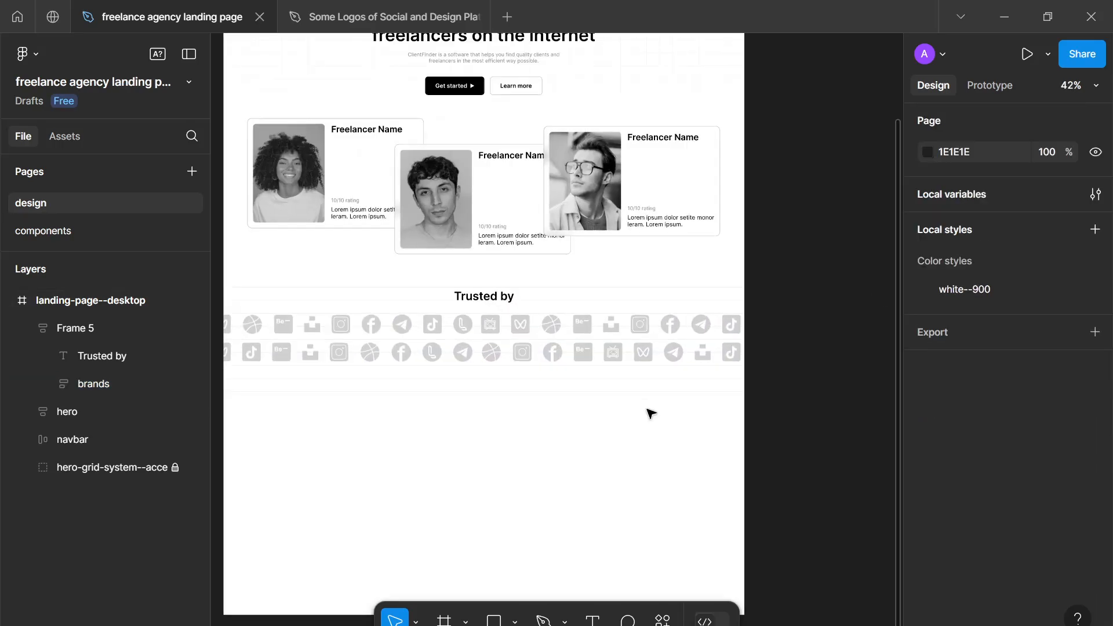
{"action": "left_click", "coordinate": [463, 355]}
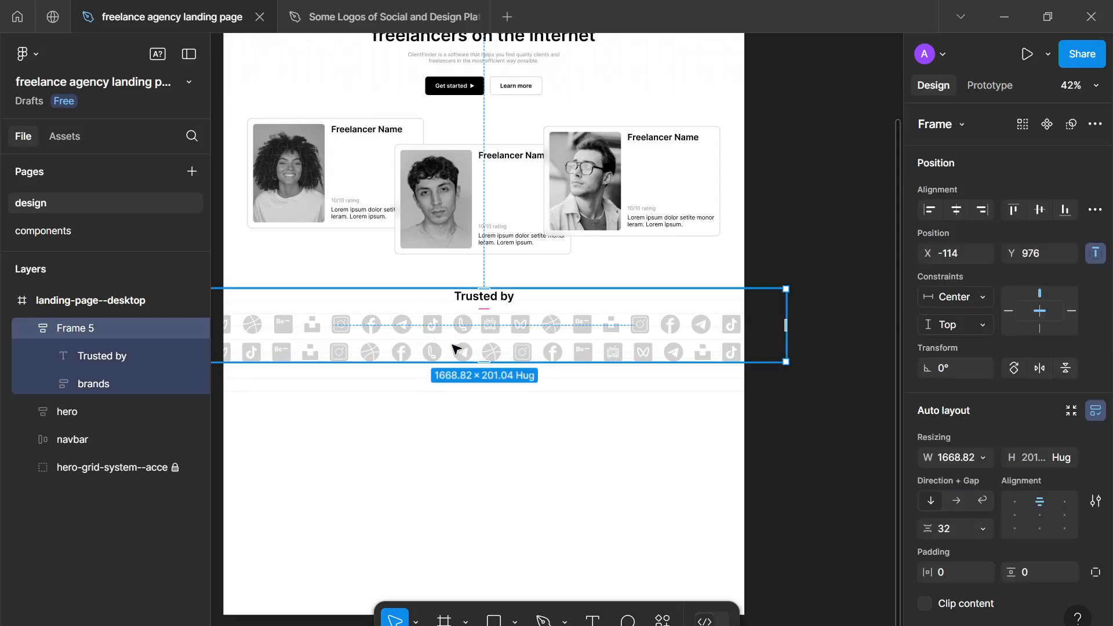
{"action": "left_click", "coordinate": [494, 354]}
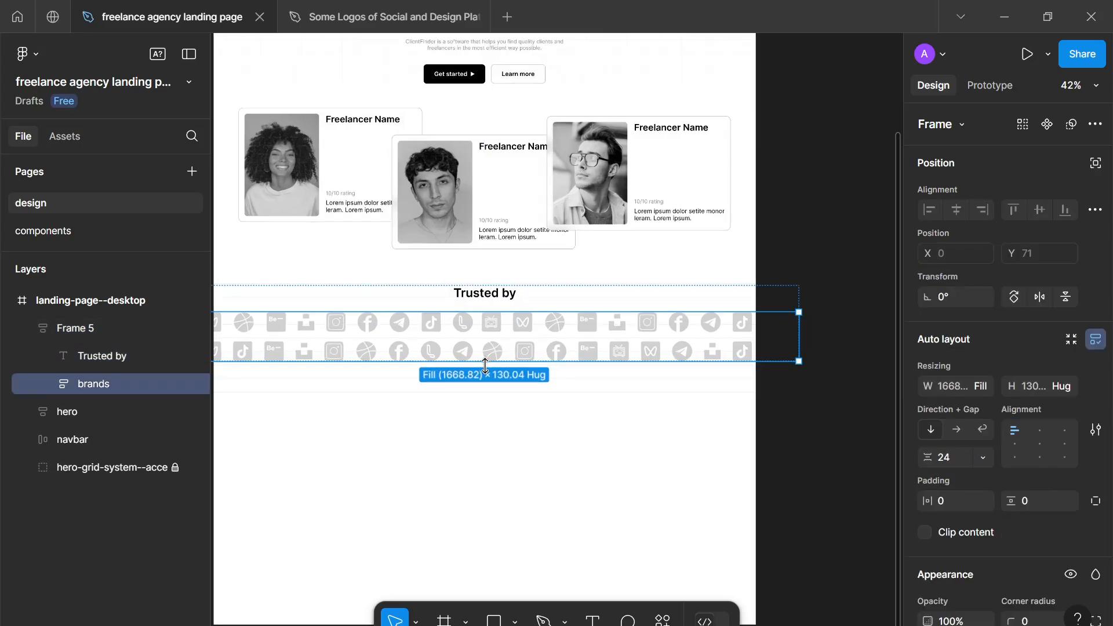
{"action": "scroll", "coordinate": [514, 342], "scroll_direction": "up", "scroll_amount": 5}
{"action": "left_click", "coordinate": [524, 339]}
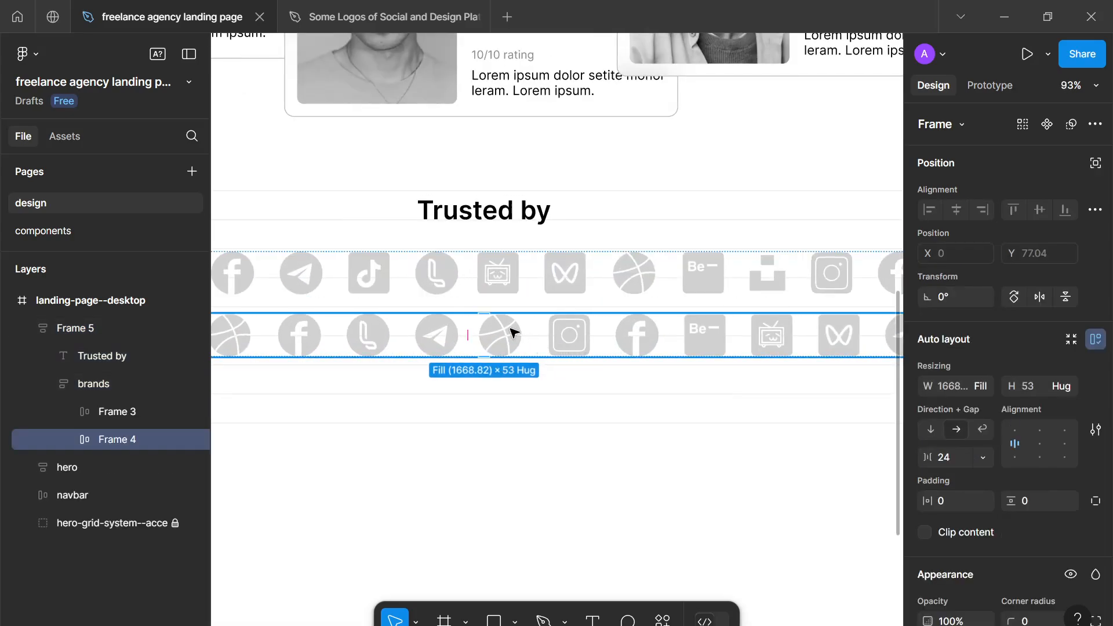
{"action": "left_click", "coordinate": [513, 334]}
{"action": "left_click", "coordinate": [505, 343]}
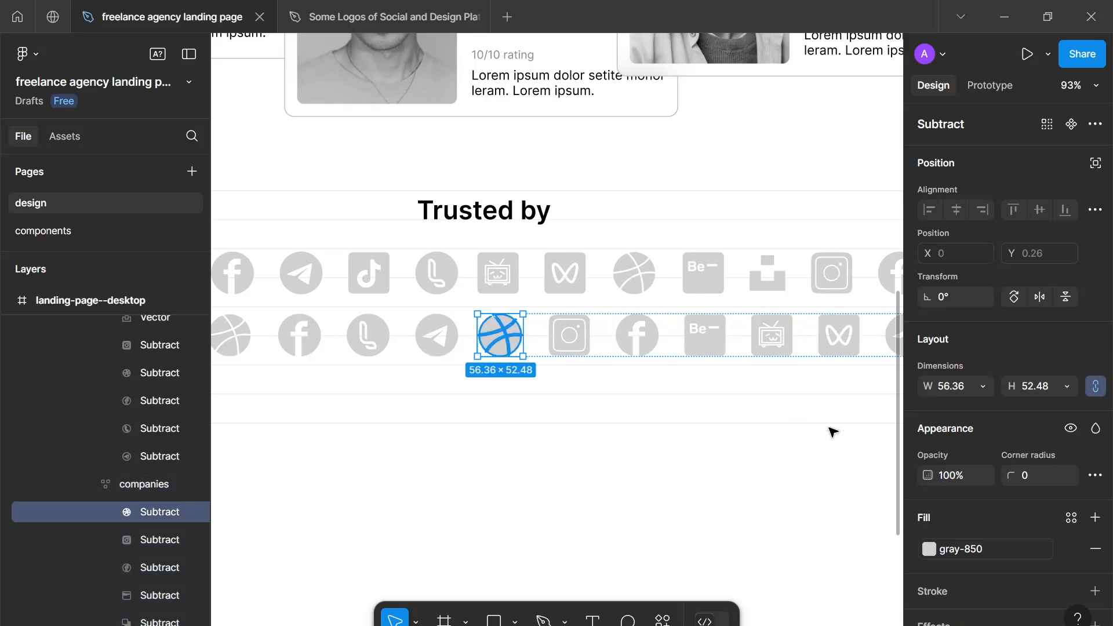
{"action": "scroll", "coordinate": [980, 489], "scroll_direction": "down", "scroll_amount": 1}
{"action": "scroll", "coordinate": [979, 484], "scroll_direction": "down", "scroll_amount": 1}
{"action": "left_click", "coordinate": [978, 482]}
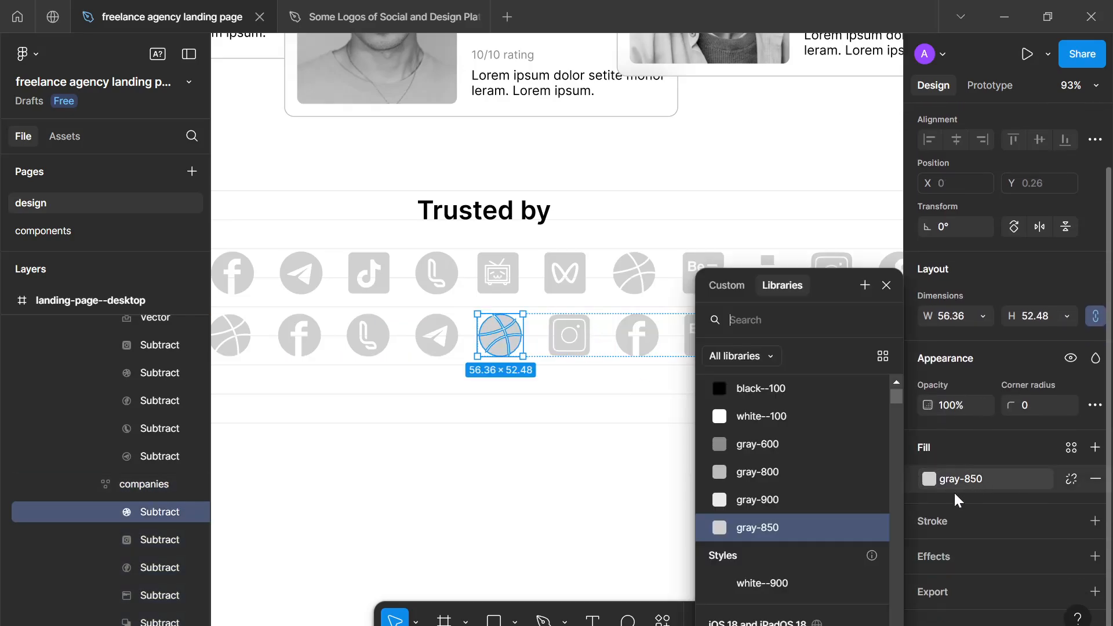
{"action": "left_click", "coordinate": [786, 391]}
{"action": "left_click", "coordinate": [680, 526]}
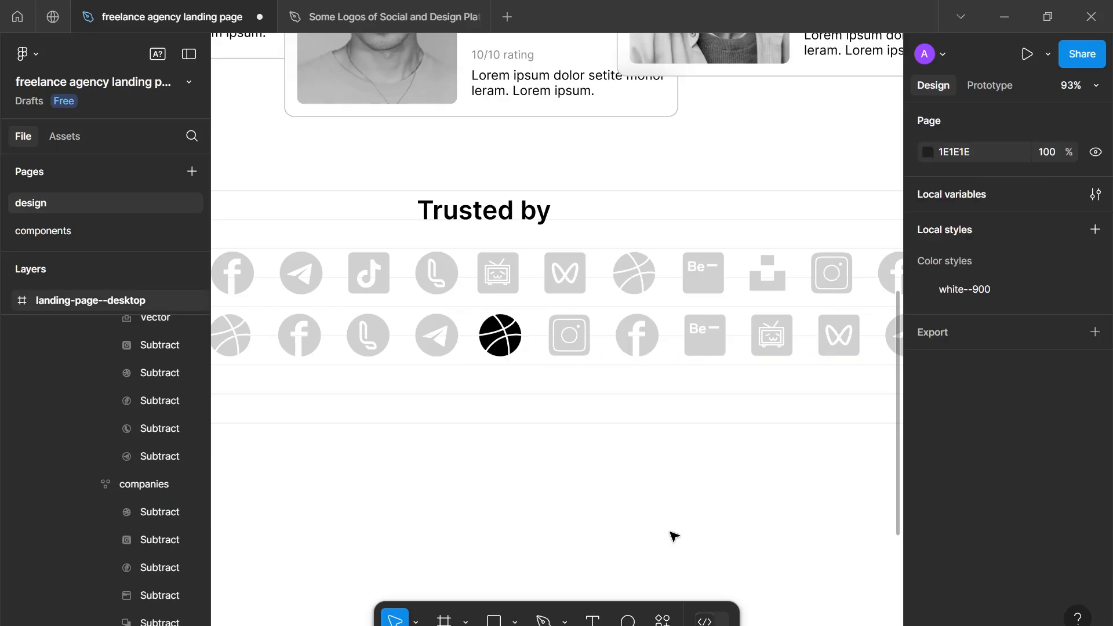
- Look over the whole landing page, including the Trusted by section with its highlighted logo
{"action": "scroll", "coordinate": [672, 534], "scroll_direction": "down", "scroll_amount": 4}
{"action": "scroll", "coordinate": [672, 535], "scroll_direction": "down", "scroll_amount": 3}
{"action": "scroll", "coordinate": [661, 510], "scroll_direction": "down", "scroll_amount": 2}
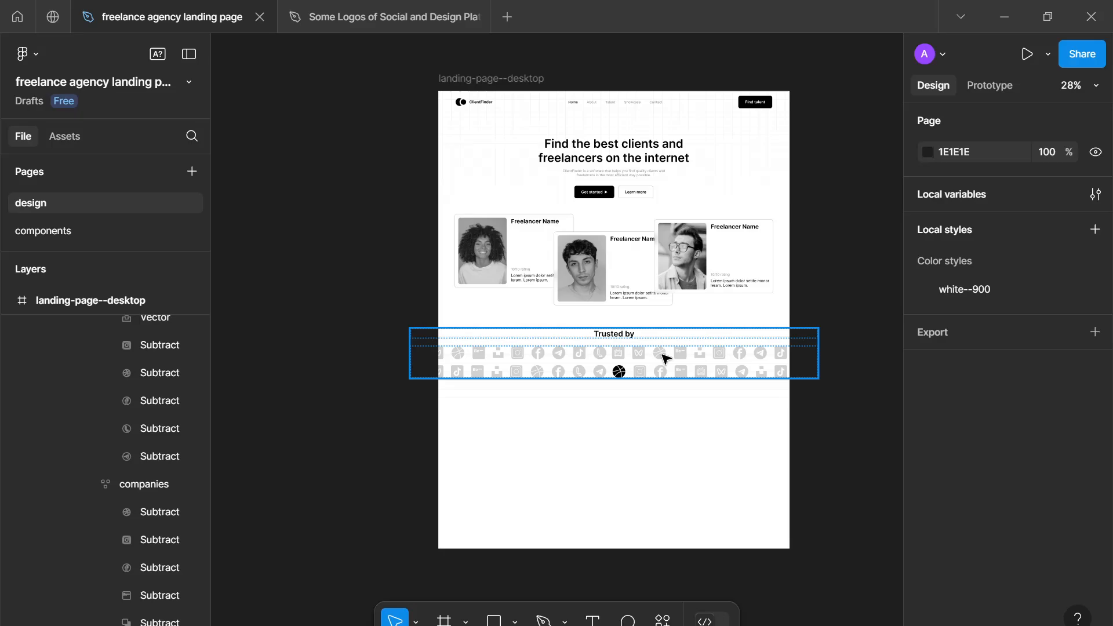
{"action": "scroll", "coordinate": [666, 358], "scroll_direction": "down", "scroll_amount": 1}
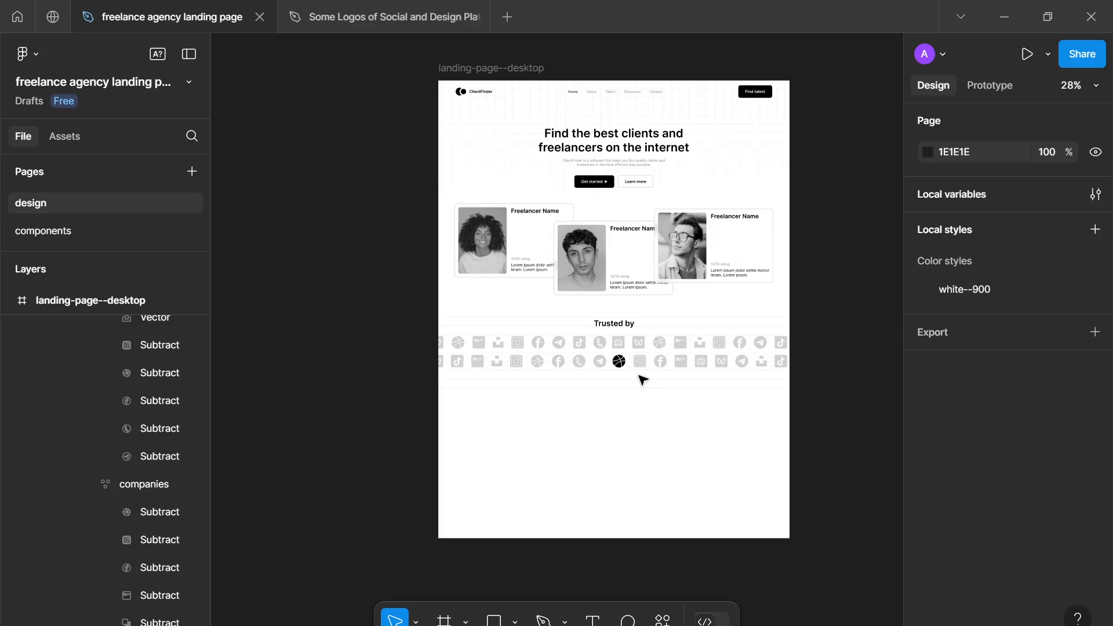
{"action": "scroll", "coordinate": [643, 380], "scroll_direction": "down", "scroll_amount": 1}
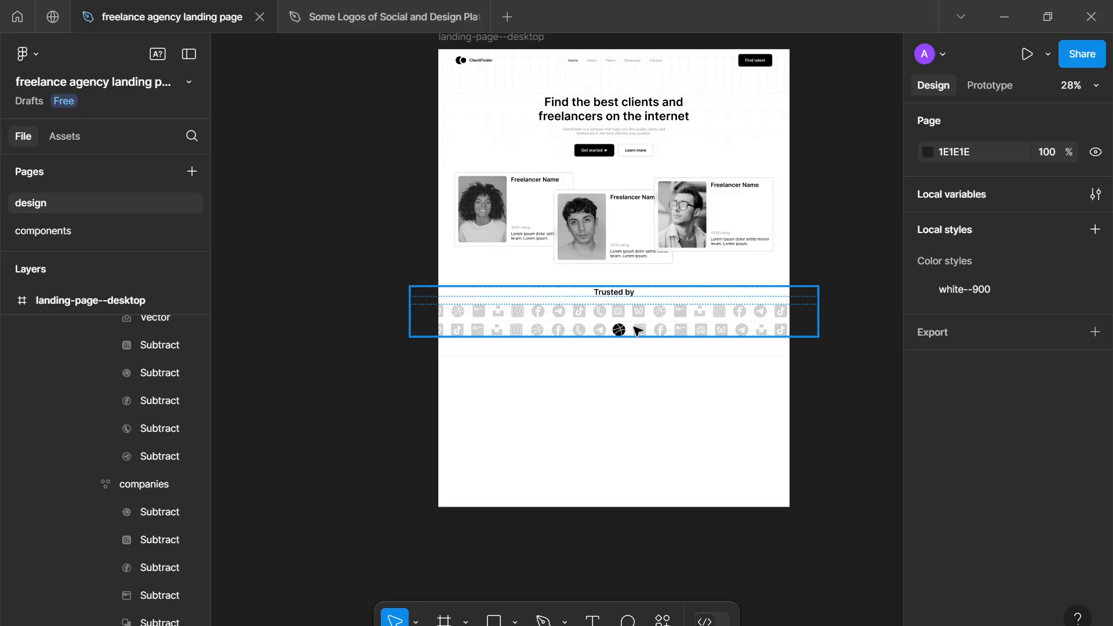
{"action": "scroll", "coordinate": [638, 333], "scroll_direction": "down", "scroll_amount": 2}
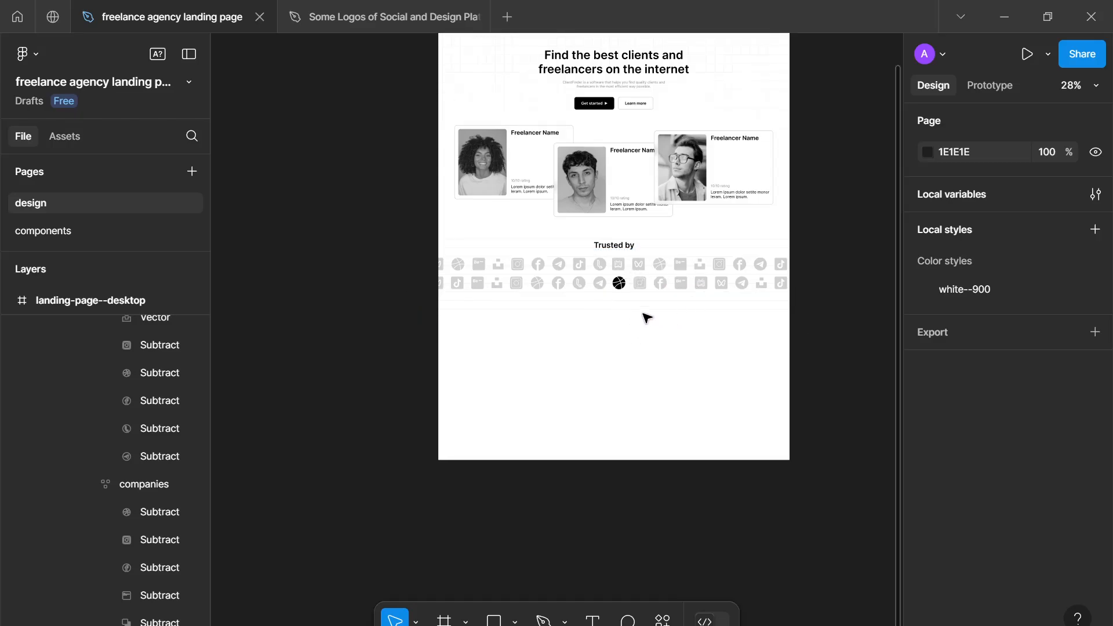
{"action": "scroll", "coordinate": [677, 297], "scroll_direction": "down", "scroll_amount": 1}
{"action": "left_click_drag", "start_coordinate": [634, 304], "coordinate": [570, 324]}
{"action": "scroll", "coordinate": [590, 346], "scroll_direction": "down", "scroll_amount": 2}
{"action": "scroll", "coordinate": [107, 393], "scroll_direction": "up", "scroll_amount": 3}
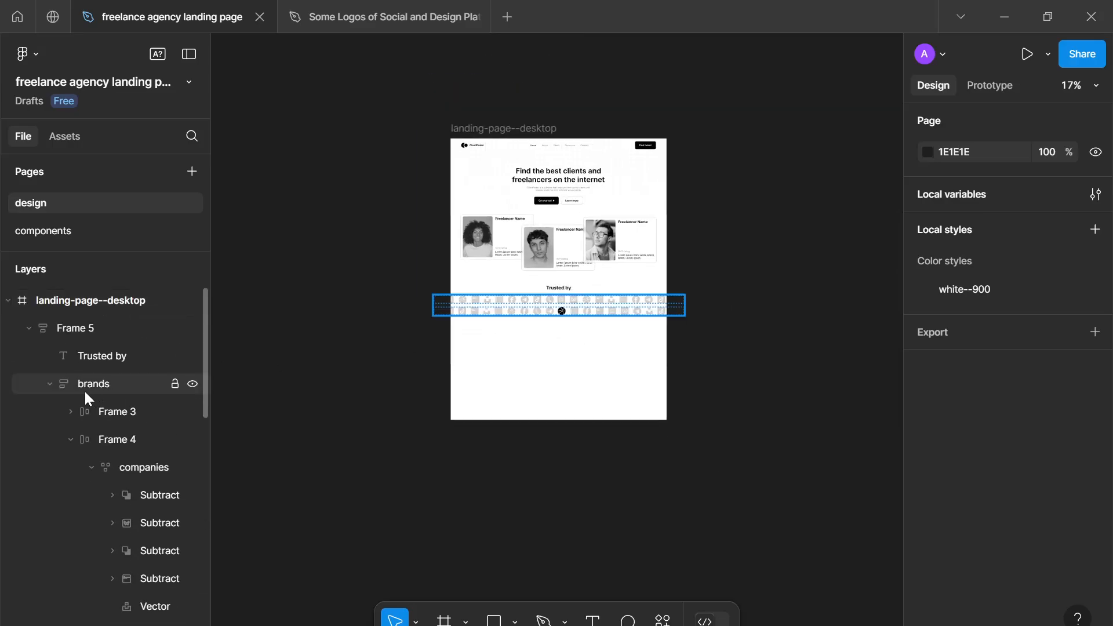
- Rename Frame 5 to trust-section and reorder the landing page layers as navbar, hero, trust-section
{"action": "left_click", "coordinate": [29, 327]}
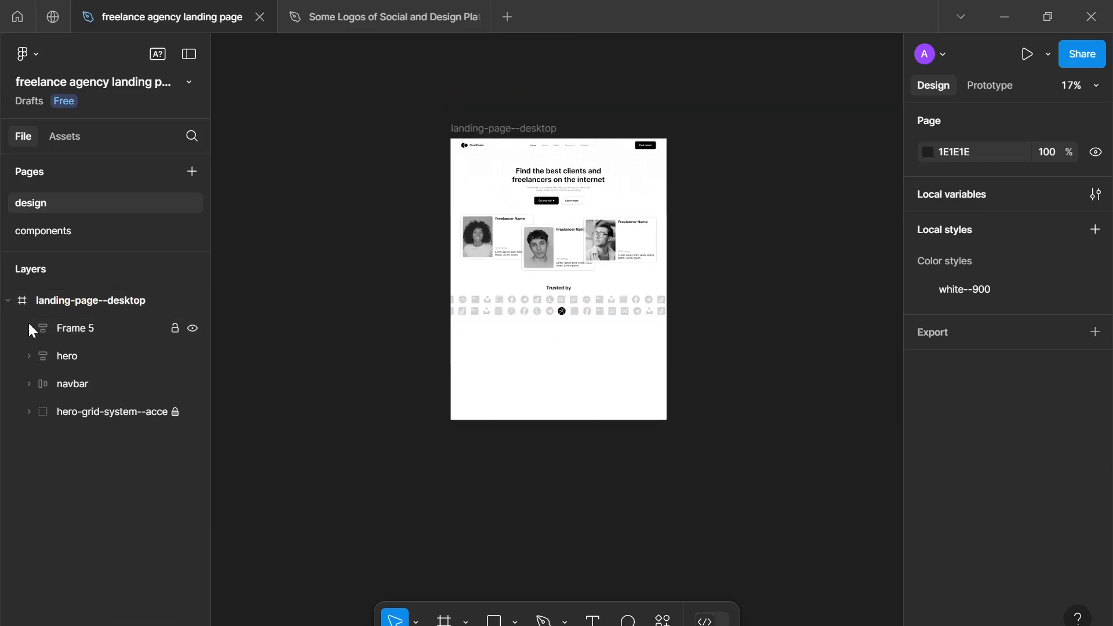
{"action": "left_click", "coordinate": [79, 332]}
{"action": "double_click", "coordinate": [107, 332]}
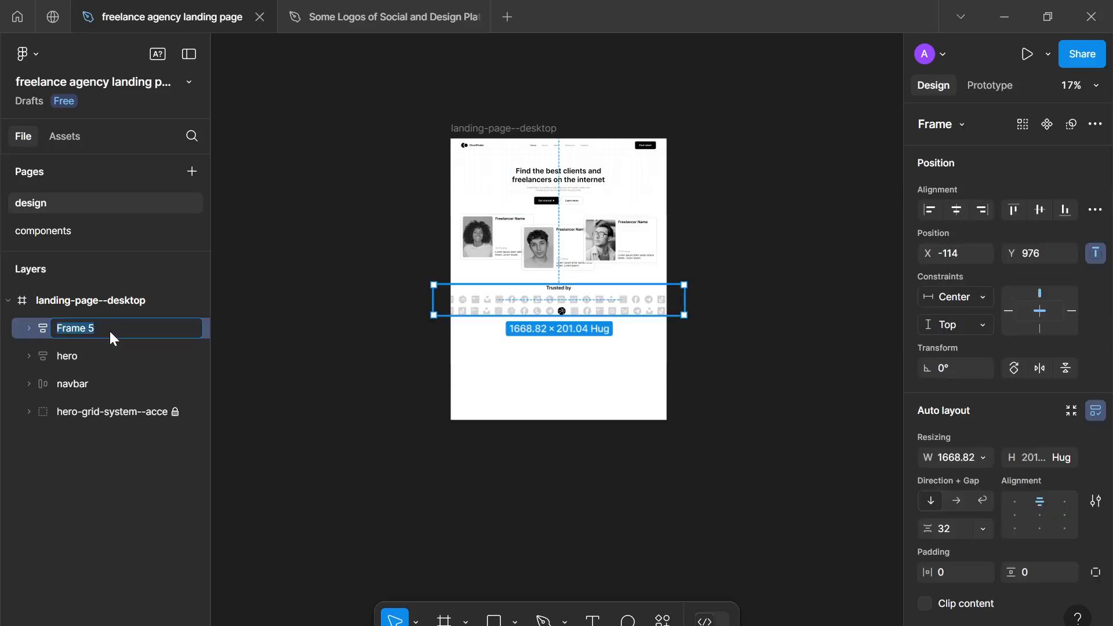
{"action": "type", "text": "trust-section"}
{"action": "key", "text": "Return"}
{"action": "left_click_drag", "start_coordinate": [110, 330], "coordinate": [70, 316]}
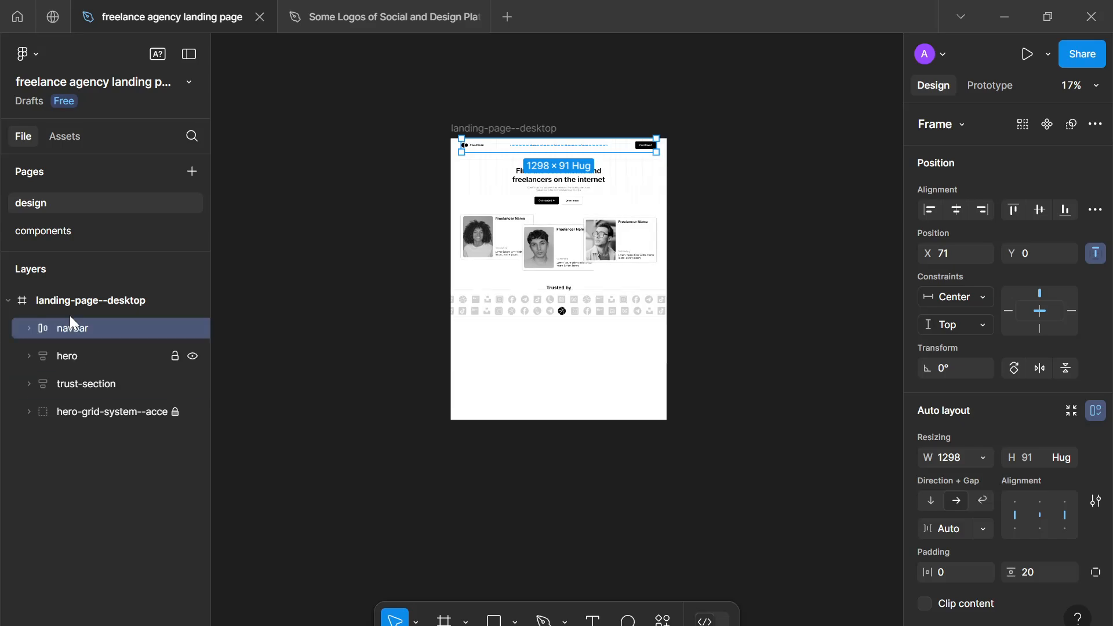
{"action": "left_click", "coordinate": [141, 477]}
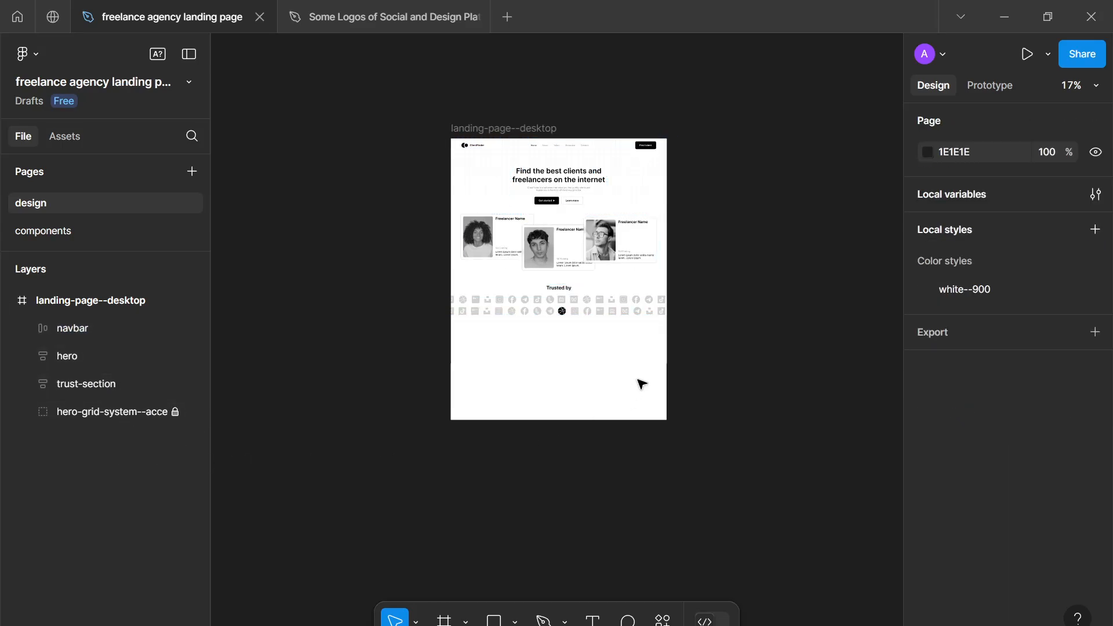
- Extend the landing-page--desktop frame downward to make room for another section below the logos
{"action": "scroll", "coordinate": [641, 385], "scroll_direction": "up", "scroll_amount": 5}
{"action": "scroll", "coordinate": [626, 385], "scroll_direction": "up", "scroll_amount": 3}
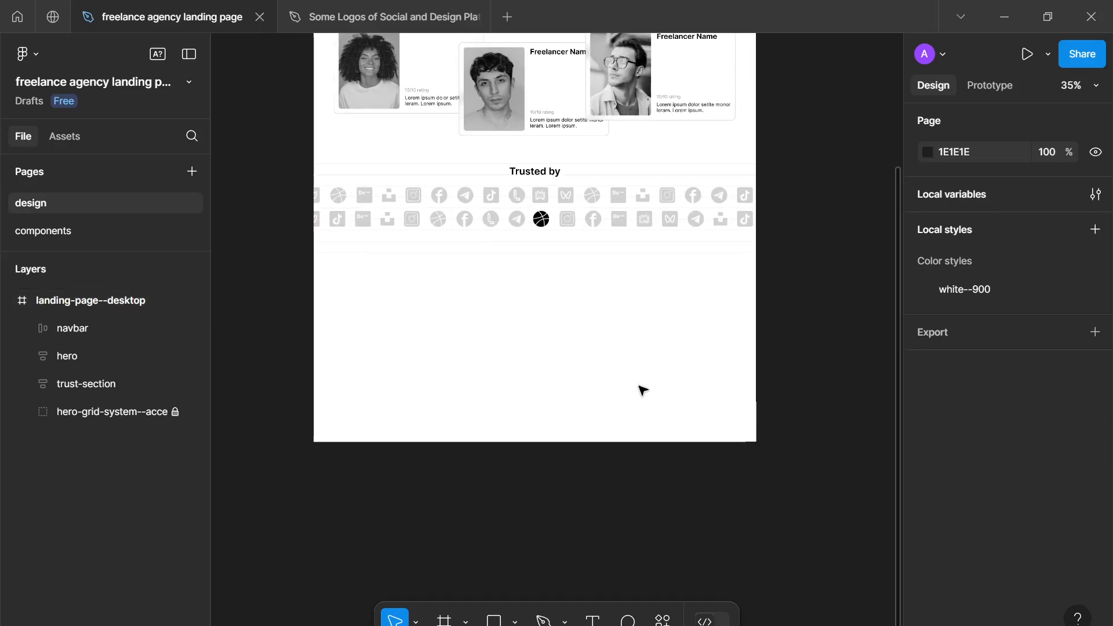
{"action": "scroll", "coordinate": [642, 390], "scroll_direction": "up", "scroll_amount": 5}
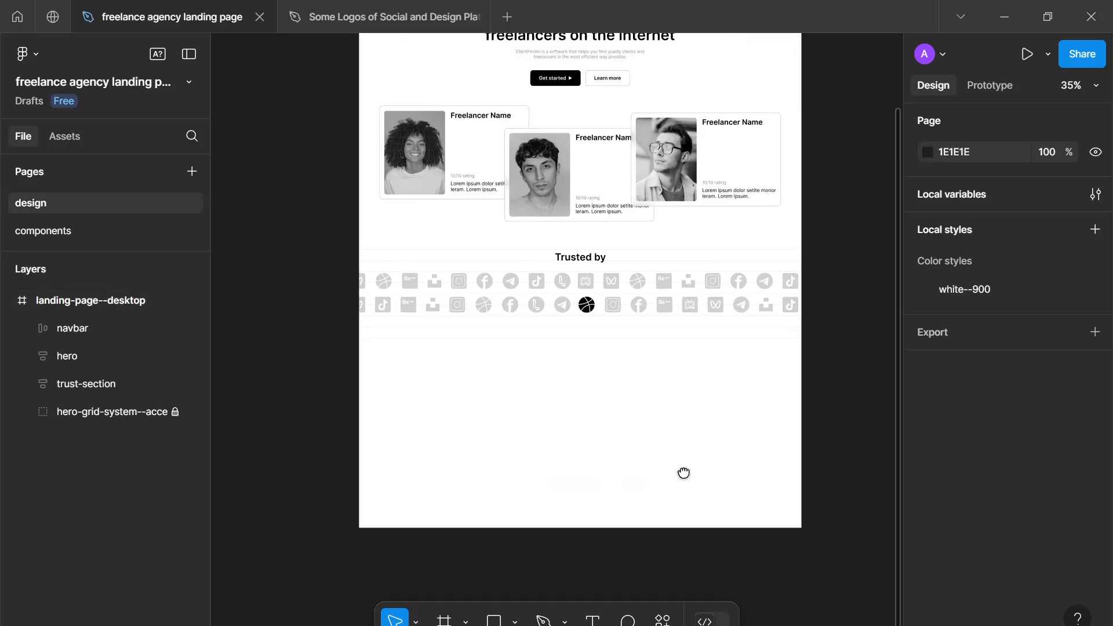
{"action": "scroll", "coordinate": [688, 465], "scroll_direction": "down", "scroll_amount": 5}
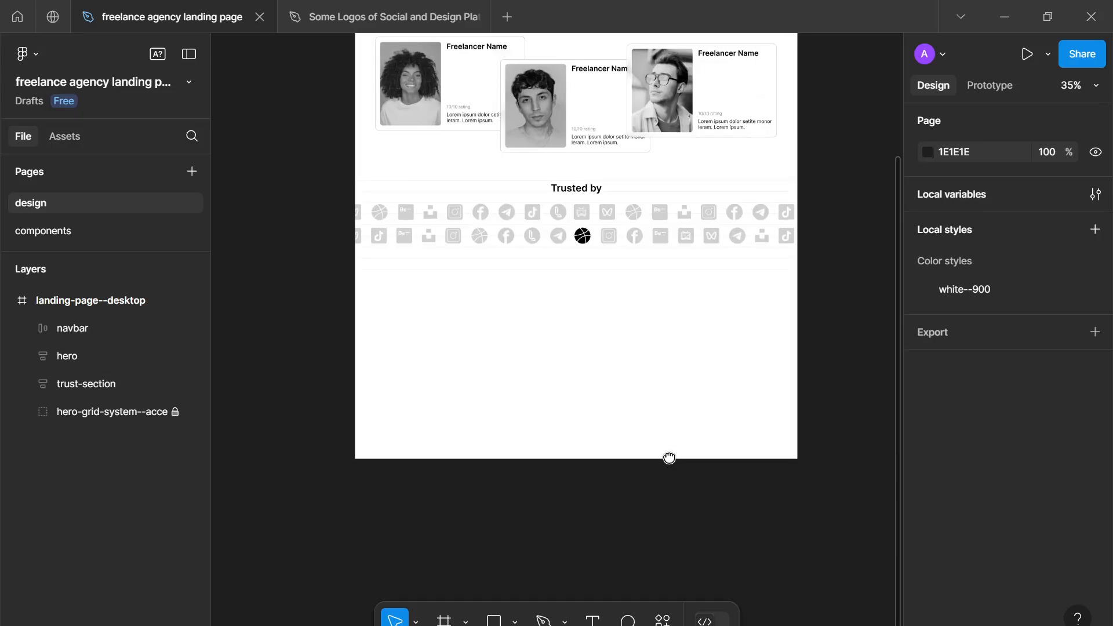
{"action": "scroll", "coordinate": [666, 455], "scroll_direction": "down", "scroll_amount": 3}
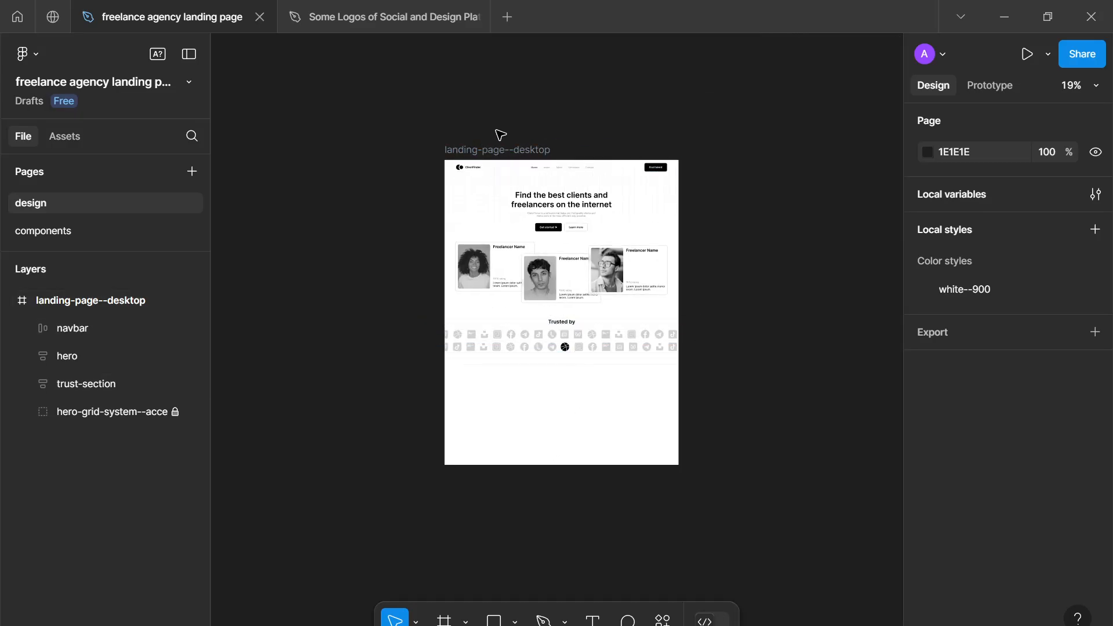
{"action": "left_click", "coordinate": [506, 150]}
{"action": "scroll", "coordinate": [521, 261], "scroll_direction": "down", "scroll_amount": 5}
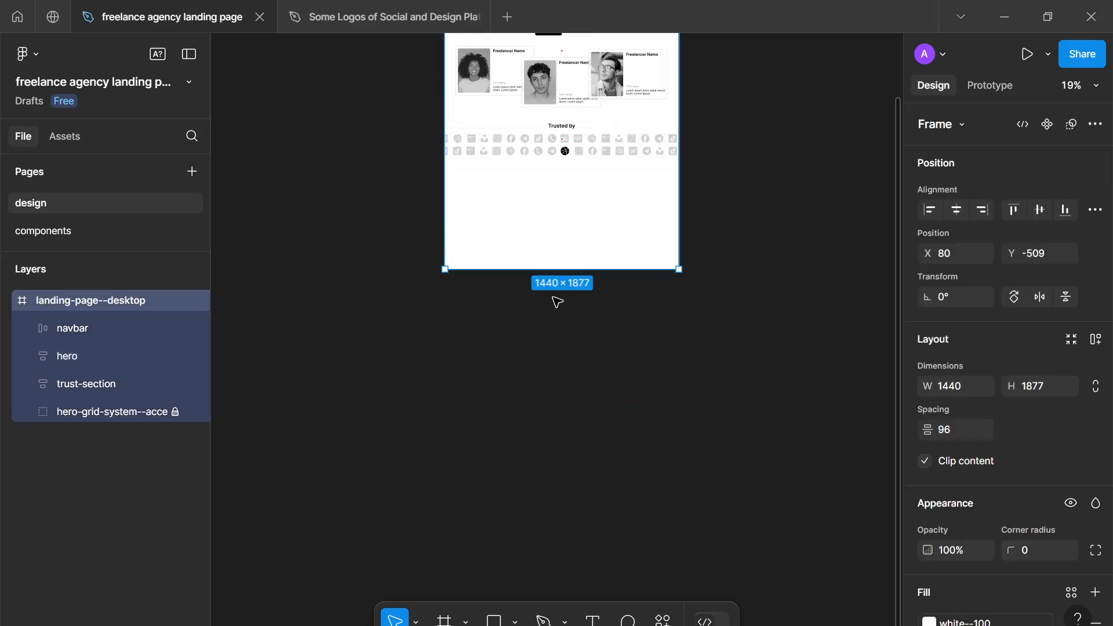
{"action": "left_click_drag", "start_coordinate": [544, 267], "coordinate": [557, 461]}
{"action": "left_click", "coordinate": [560, 318]}
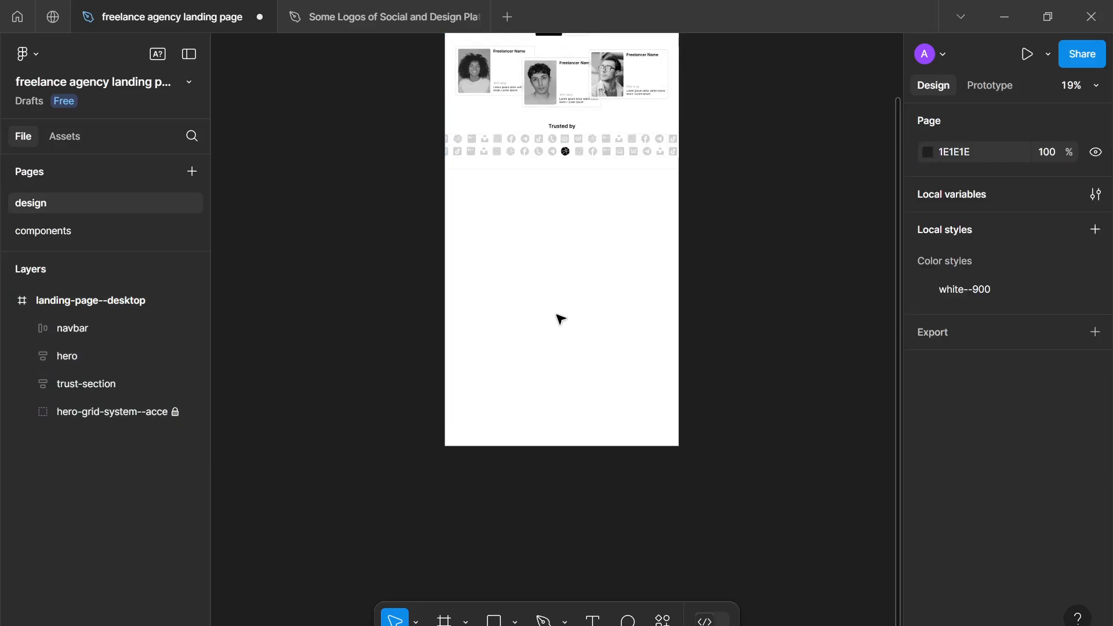
{"action": "scroll", "coordinate": [559, 328], "scroll_direction": "up", "scroll_amount": 3}
{"action": "left_click_drag", "start_coordinate": [560, 346], "coordinate": [570, 546]}
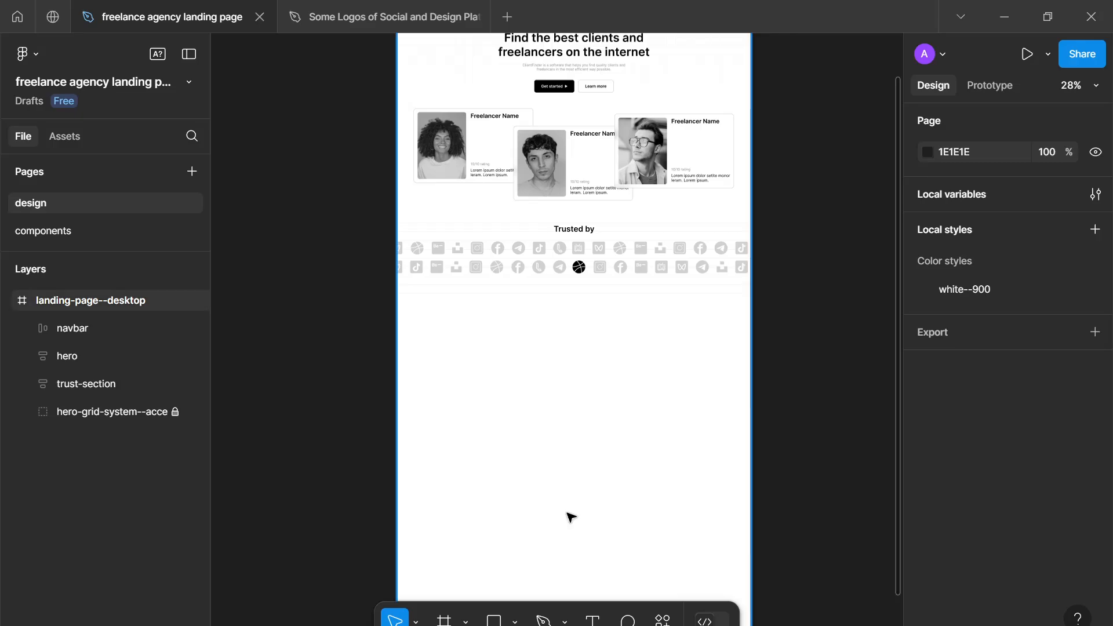
{"action": "left_click", "coordinate": [583, 272]}
{"action": "key", "text": "ctrl+d"}
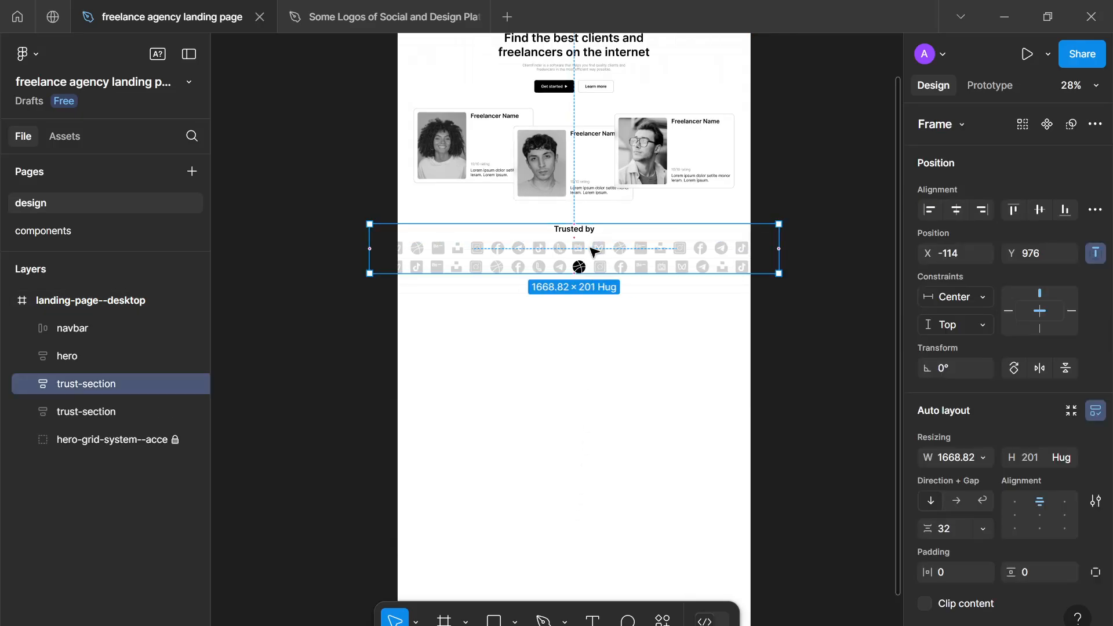
{"action": "key", "text": "Delete"}
- Add the text "Providing quality services for over 12 years" in the empty area below the logo rows
{"action": "key", "text": "t"}
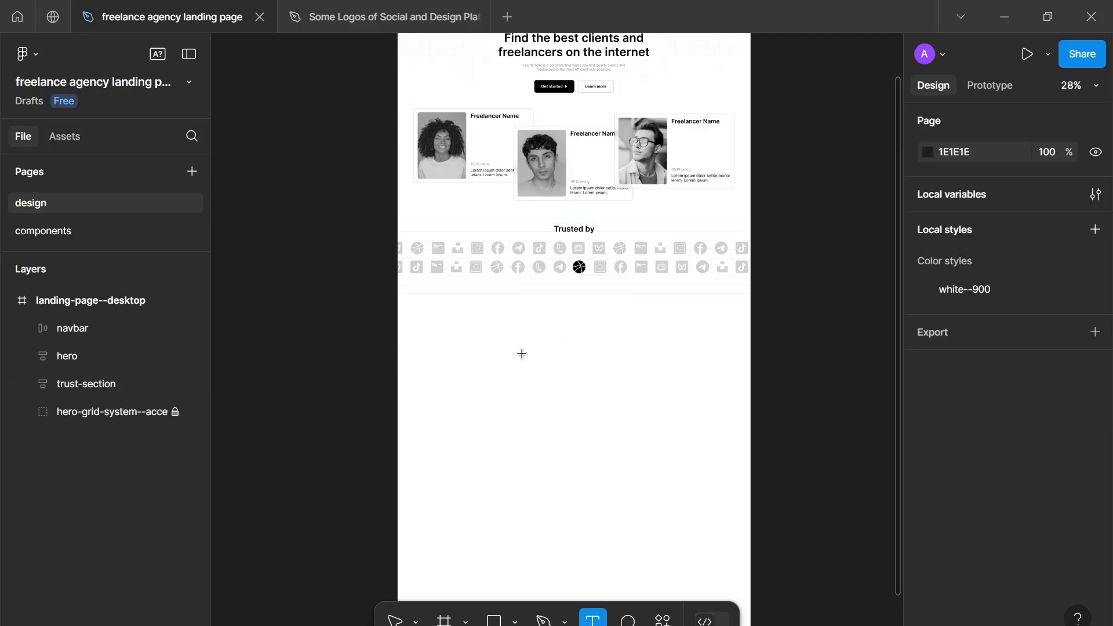
{"action": "left_click", "coordinate": [515, 439]}
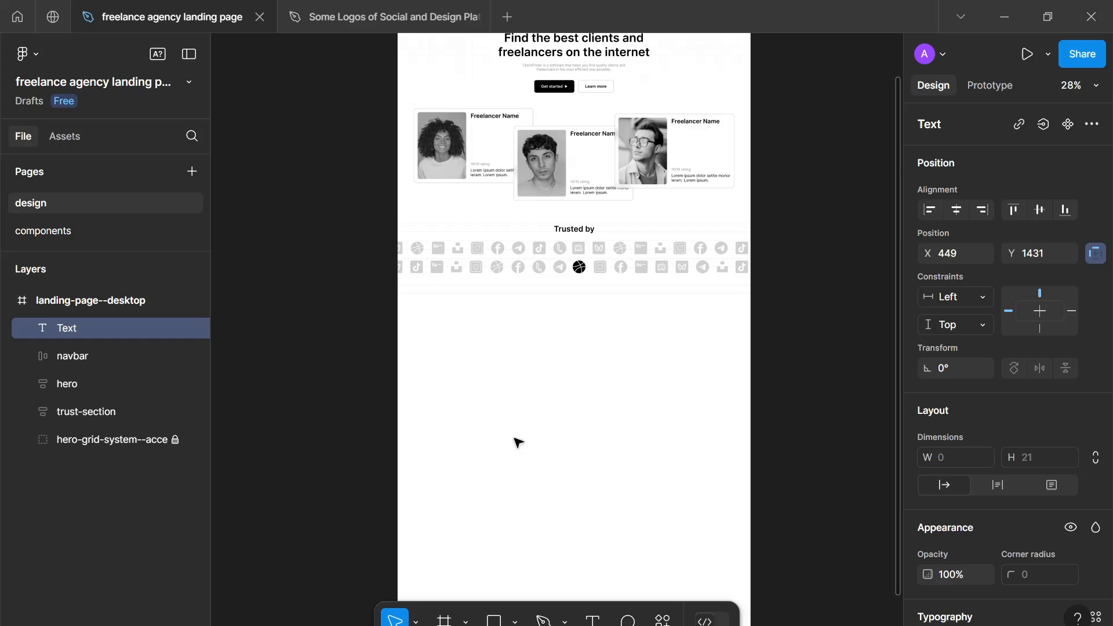
{"action": "type", "text": "Providing quality"}
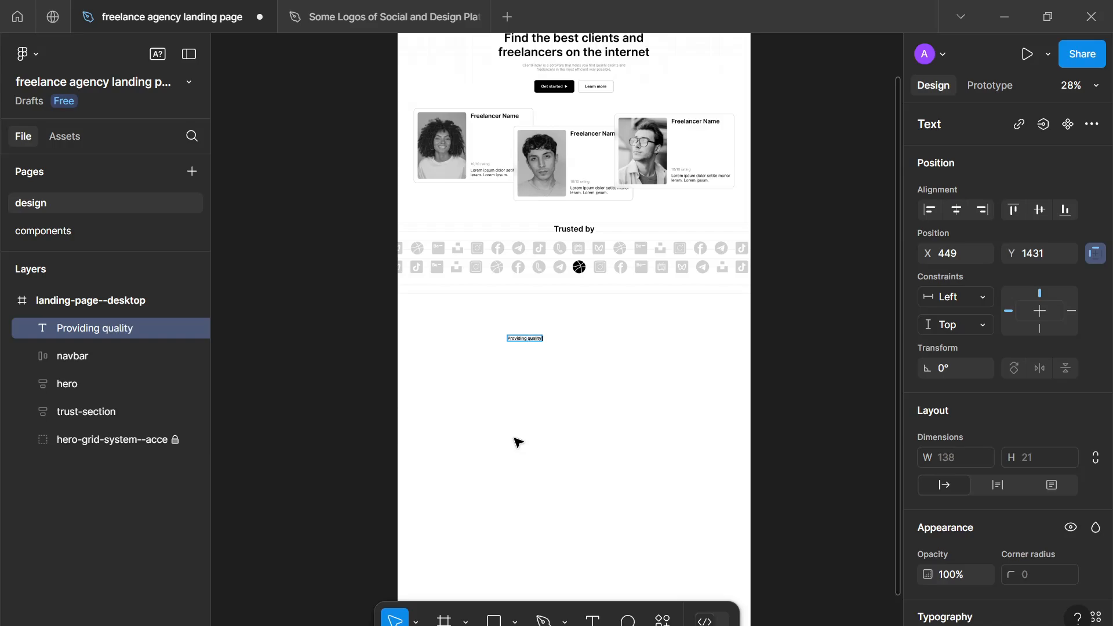
{"action": "type", "text": "rvices for over"}
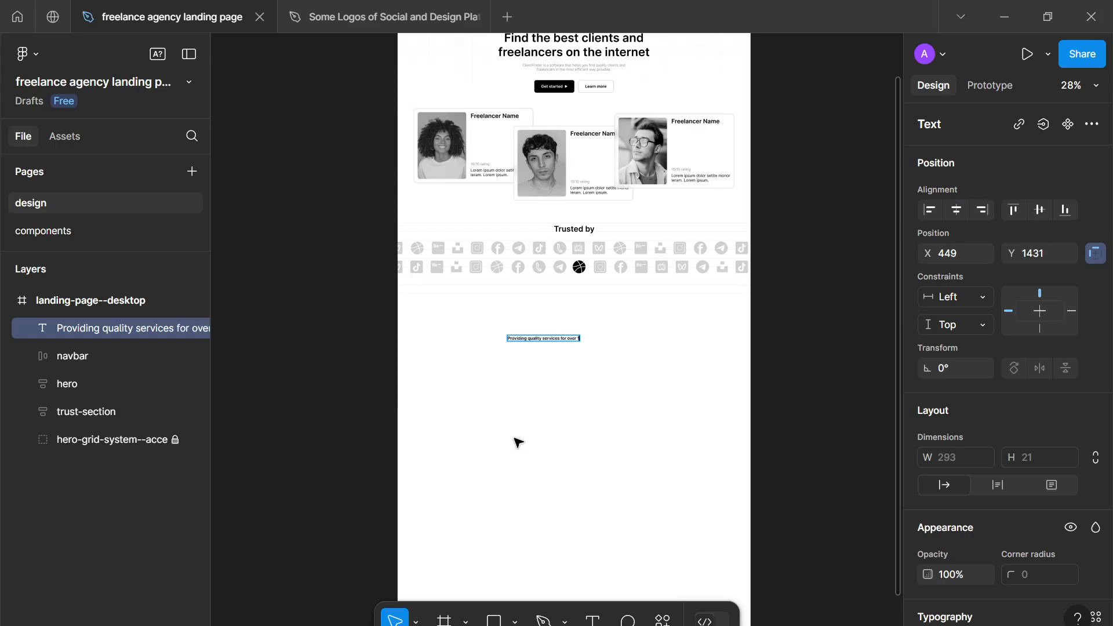
{"action": "type", "text": " 12 years"}
{"action": "key", "text": "Escape"}
- Set the font size of the "Providing quality services for over 12 years" text to 32
{"action": "scroll", "coordinate": [629, 393], "scroll_direction": "up", "scroll_amount": 3}
{"action": "scroll", "coordinate": [1014, 488], "scroll_direction": "down", "scroll_amount": 2}
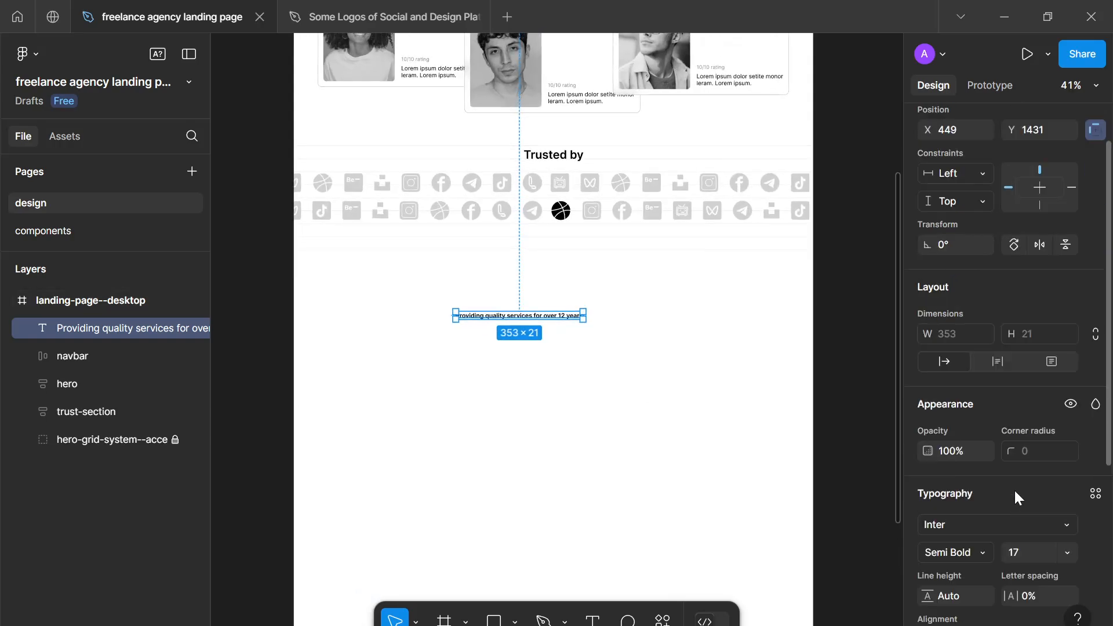
{"action": "scroll", "coordinate": [1014, 488], "scroll_direction": "down", "scroll_amount": 4}
{"action": "left_click", "coordinate": [1020, 328]}
{"action": "type", "text": "32"}
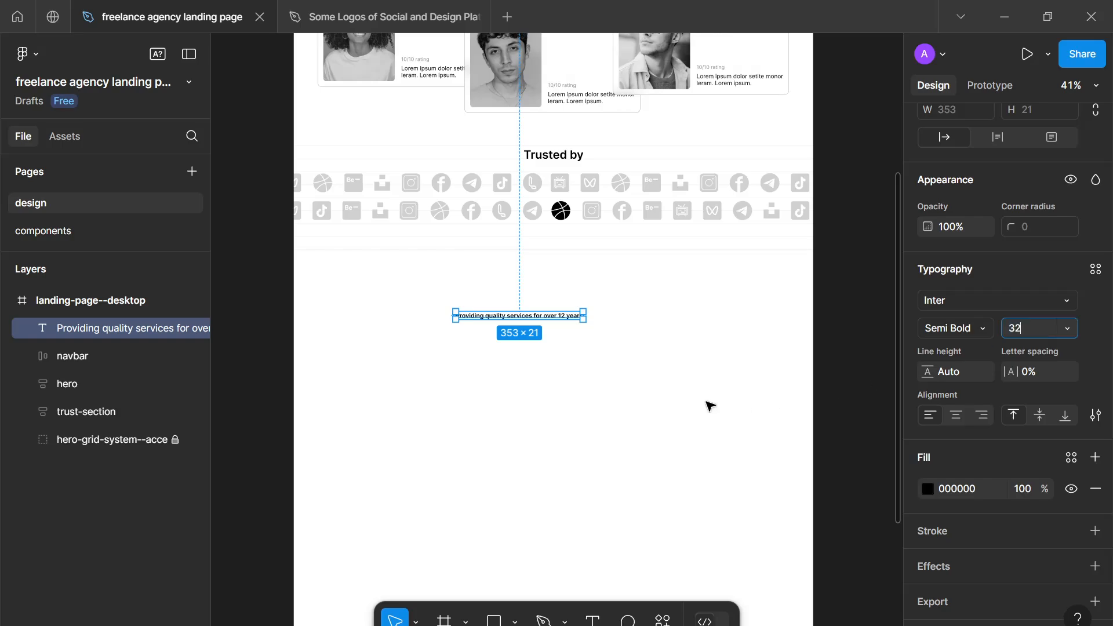
{"action": "left_click", "coordinate": [601, 399]}
{"action": "scroll", "coordinate": [577, 298], "scroll_direction": "up", "scroll_amount": 1}
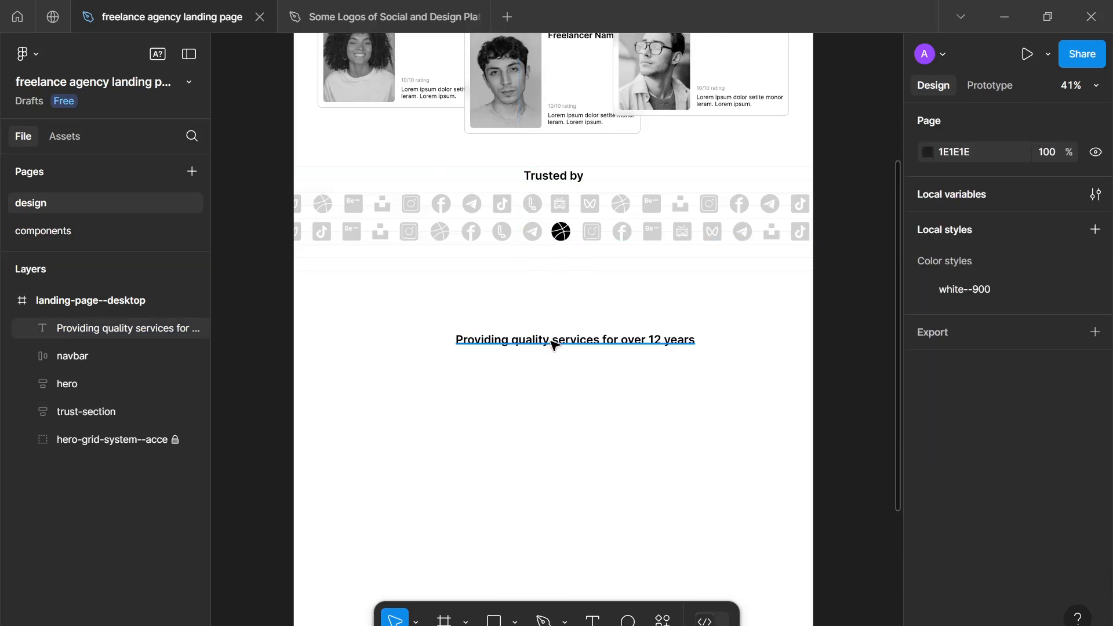
- Narrow the new heading's text box to about 493 wide so it wraps onto two lines, and center it horizontally below the logos
{"action": "left_click_drag", "start_coordinate": [554, 345], "coordinate": [538, 319]}
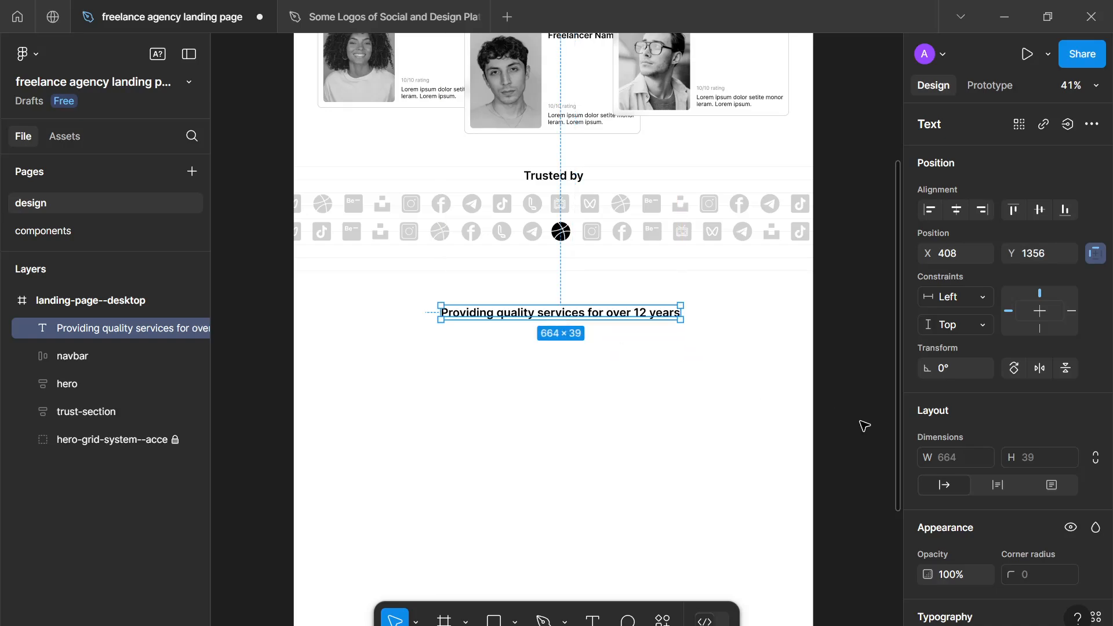
{"action": "scroll", "coordinate": [1007, 519], "scroll_direction": "down", "scroll_amount": 3}
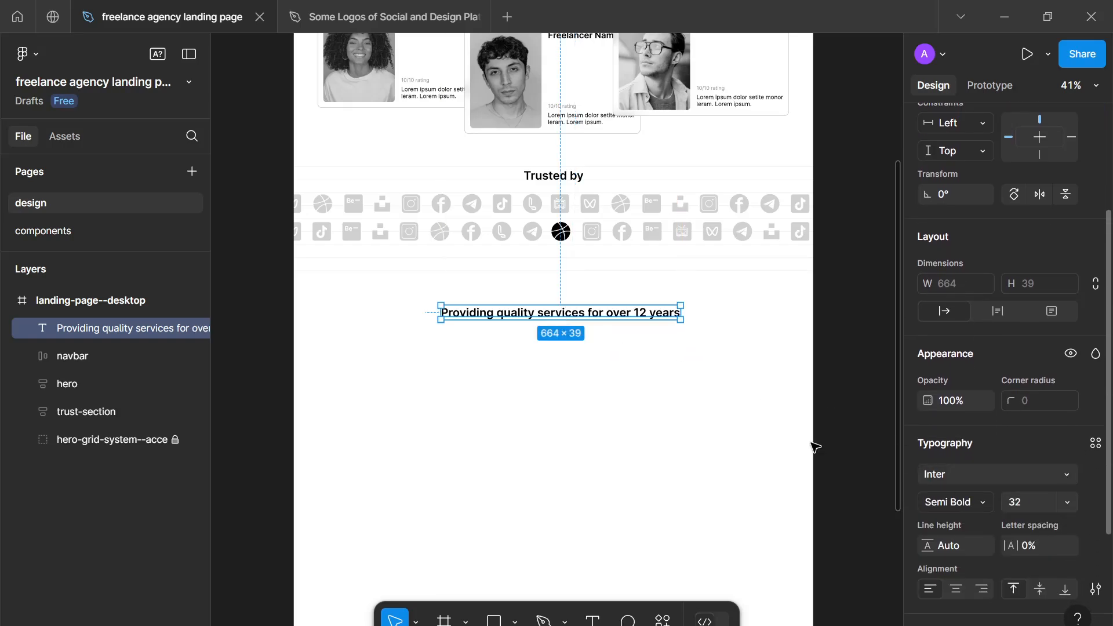
{"action": "left_click_drag", "start_coordinate": [681, 314], "coordinate": [615, 321]}
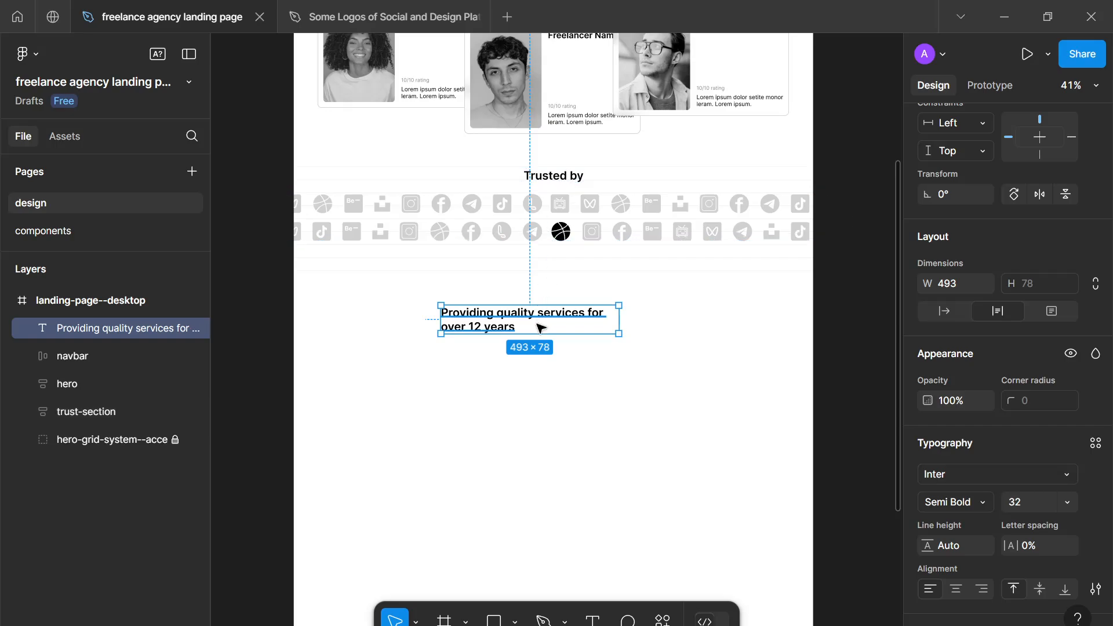
{"action": "left_click_drag", "start_coordinate": [539, 326], "coordinate": [563, 343]}
{"action": "scroll", "coordinate": [1032, 453], "scroll_direction": "down", "scroll_amount": 2}
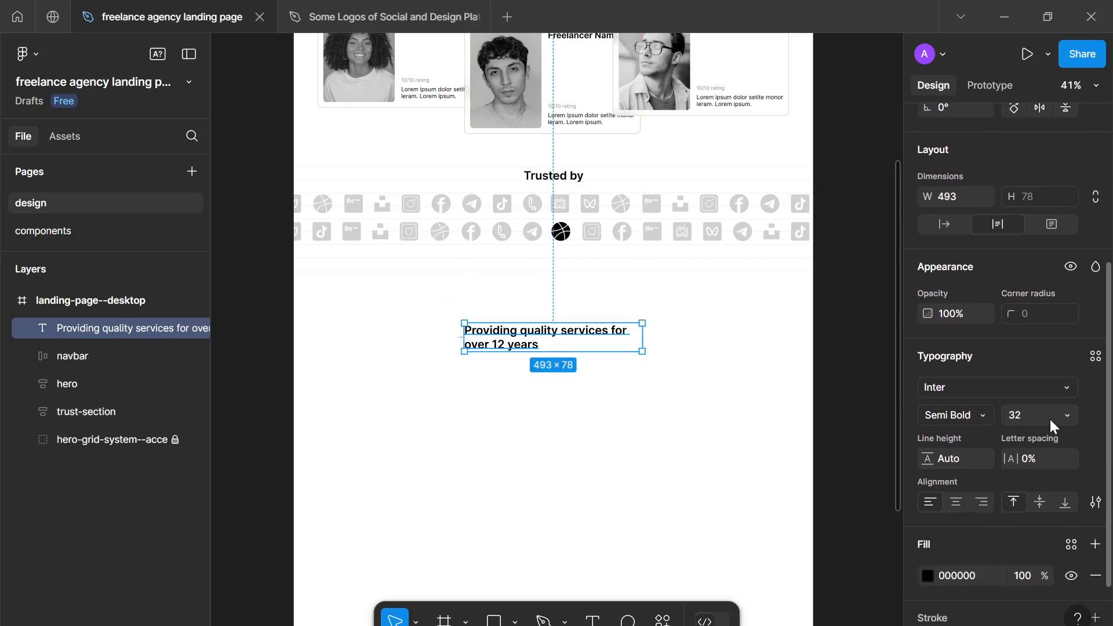
- Set the heading's font size to 64 and widen its text box to about 821
{"action": "type", "text": "64"}
{"action": "key", "text": "Return"}
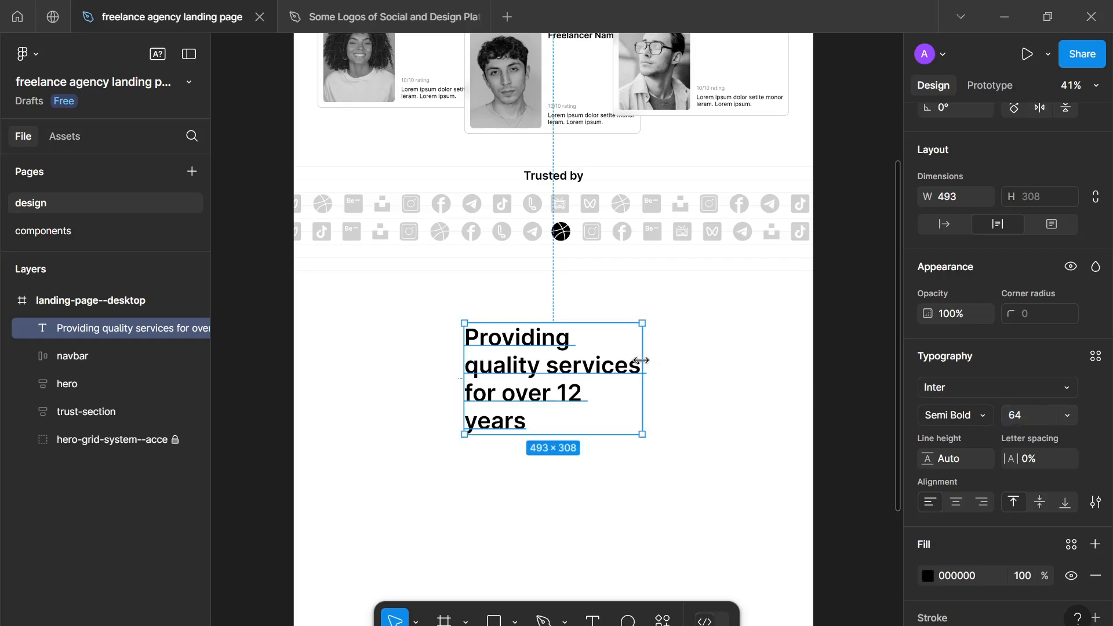
{"action": "left_click_drag", "start_coordinate": [644, 363], "coordinate": [758, 349]}
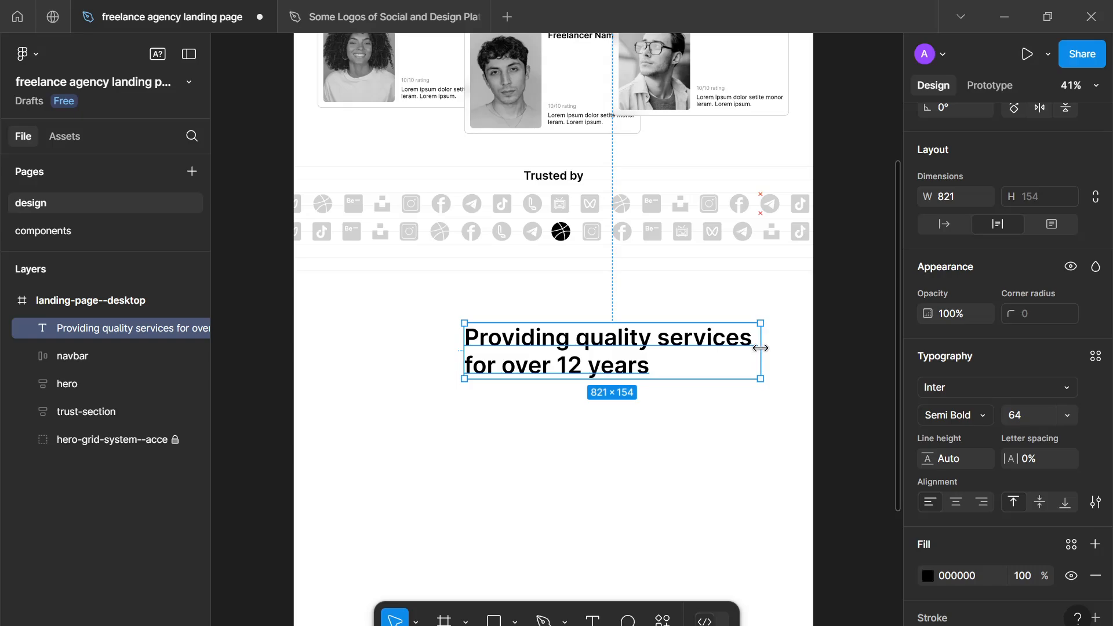
- Center-align the "Providing quality services for over 12 years" heading text and set its font size to 48
{"action": "left_click", "coordinate": [962, 503]}
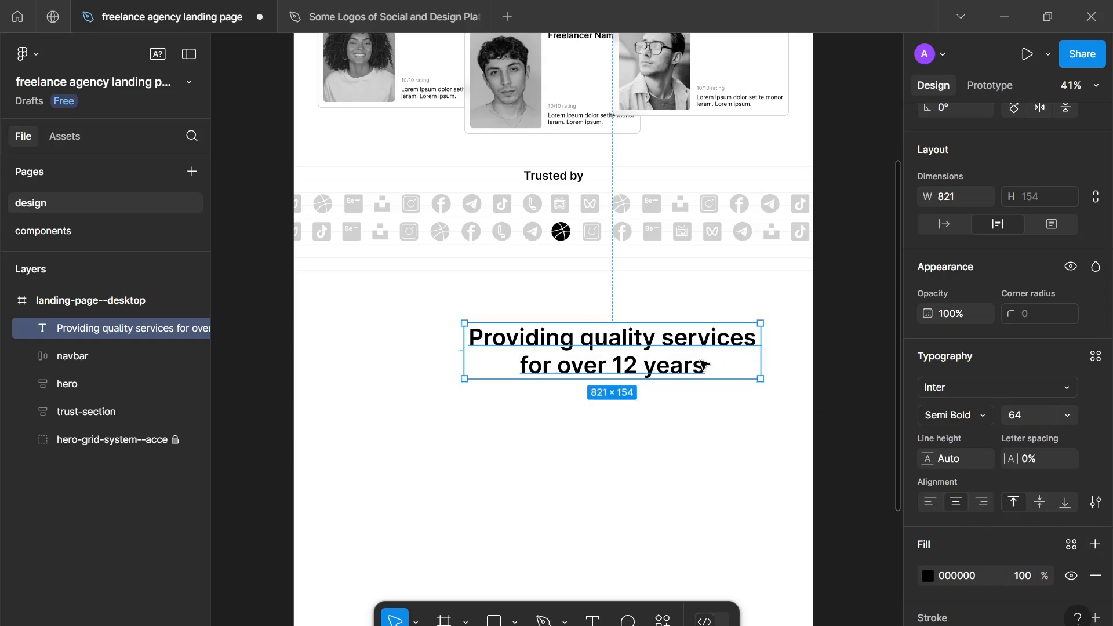
{"action": "type", "text": "48"}
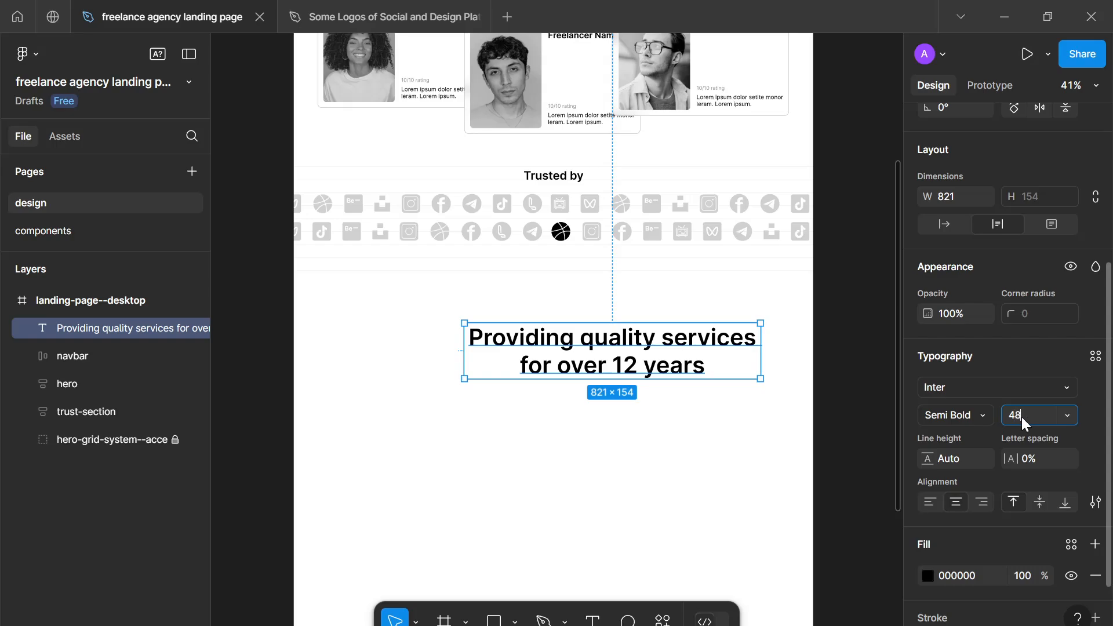
{"action": "key", "text": "Return"}
- Narrow the heading's text box to about 621 wide and move it close to the page's horizontal center below the logos
{"action": "left_click_drag", "start_coordinate": [762, 331], "coordinate": [688, 335]}
{"action": "left_click_drag", "start_coordinate": [614, 337], "coordinate": [607, 360]}
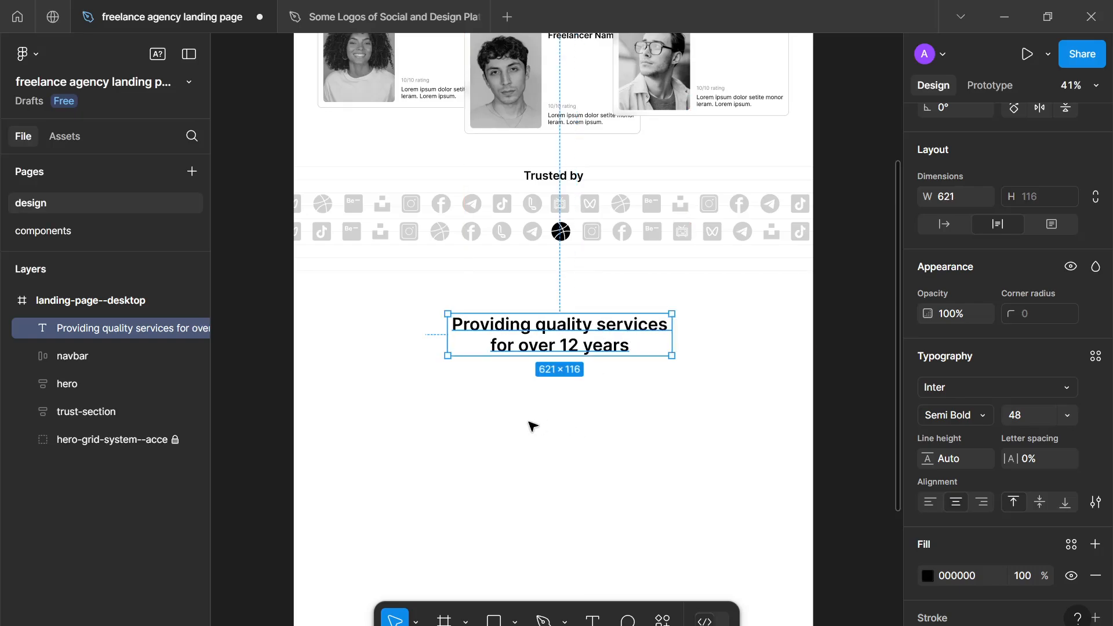
{"action": "key", "text": "5"}
{"action": "key", "text": "ctrl+z"}
- Add a new text object below the heading, starting with the word "ClientFinder"
{"action": "key", "text": "t"}
{"action": "left_click", "coordinate": [389, 381]}
{"action": "scroll", "coordinate": [413, 432], "scroll_direction": "up", "scroll_amount": 2}
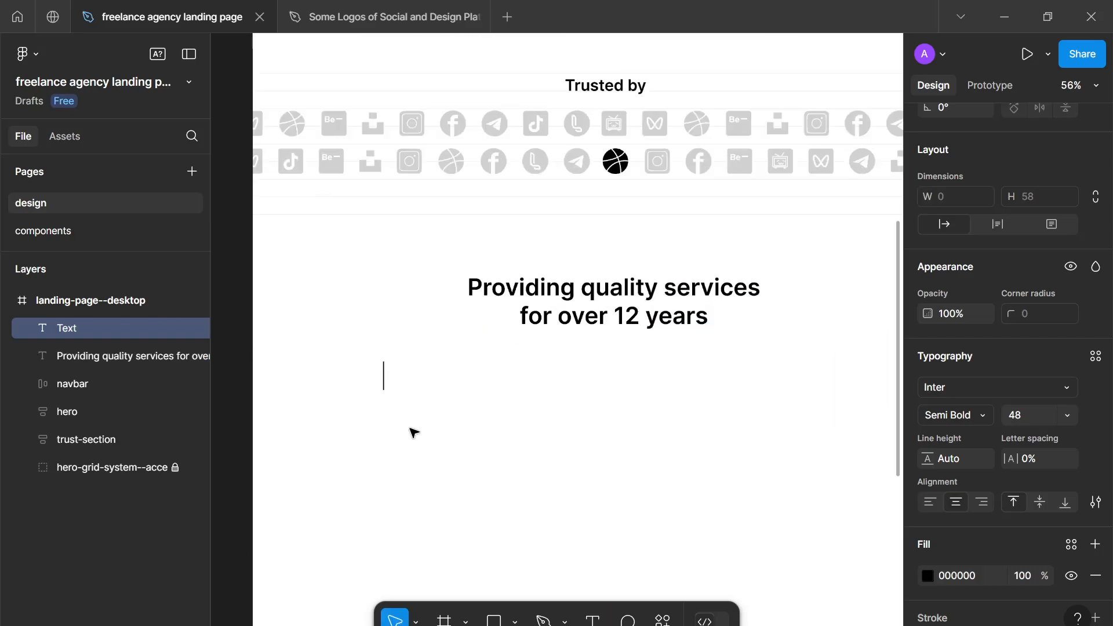
{"action": "type", "text": "a"}
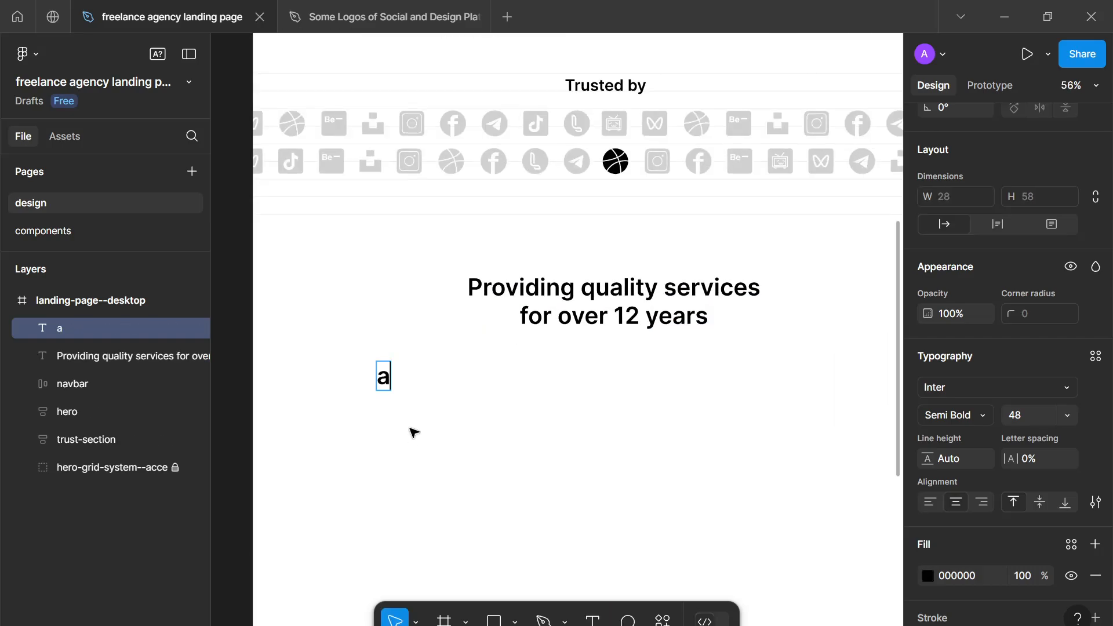
{"action": "key", "text": "BackSpace"}
{"action": "scroll", "coordinate": [413, 432], "scroll_direction": "up", "scroll_amount": 10}
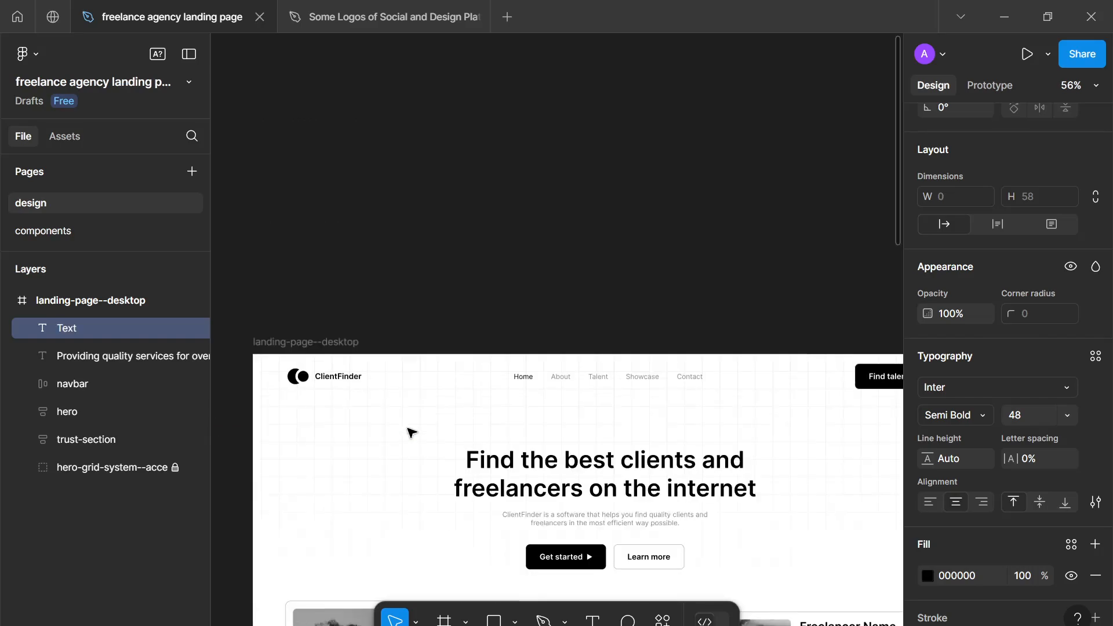
{"action": "scroll", "coordinate": [410, 433], "scroll_direction": "down", "scroll_amount": 10}
{"action": "type", "text": "c"}
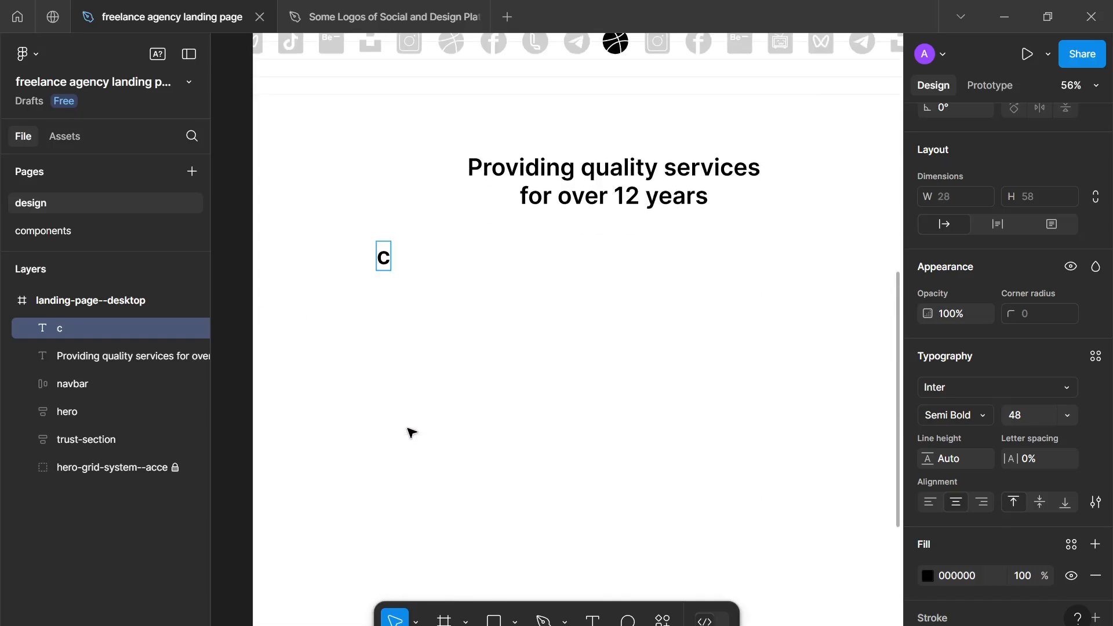
{"action": "key", "text": "BackSpace"}
{"action": "type", "text": "Cliend"}
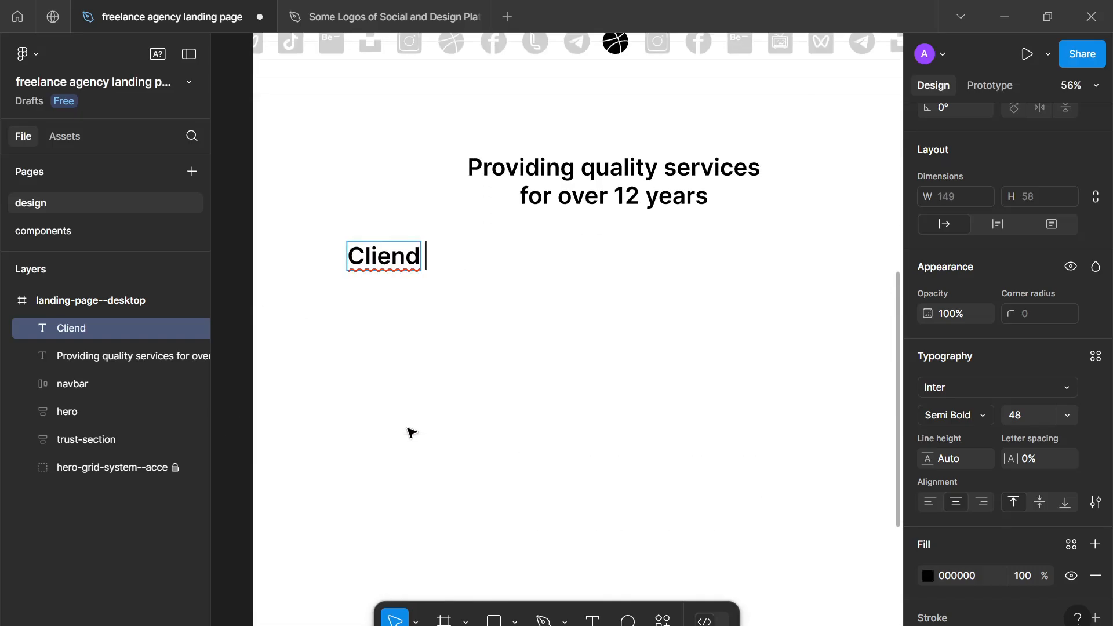
{"action": "key", "text": "BackSpace"}
{"action": "key", "text": "BackSpace"}
{"action": "type", "text": "t"}
{"action": "key", "text": "BackSpace"}
{"action": "type", "text": "ntFinder"}
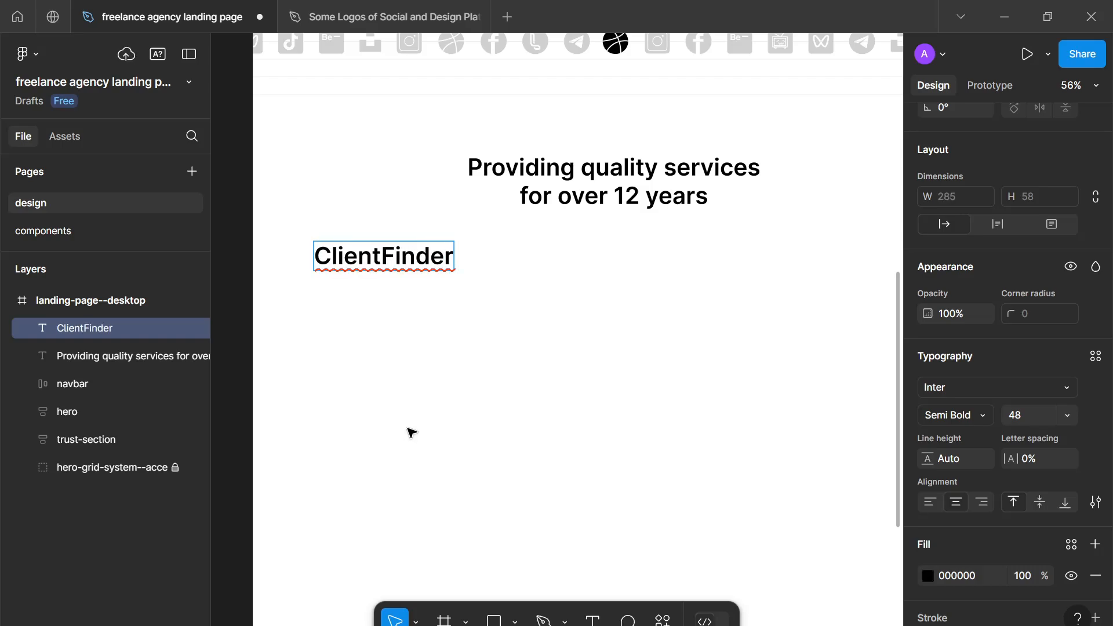
{"action": "type", "text": " is a "}
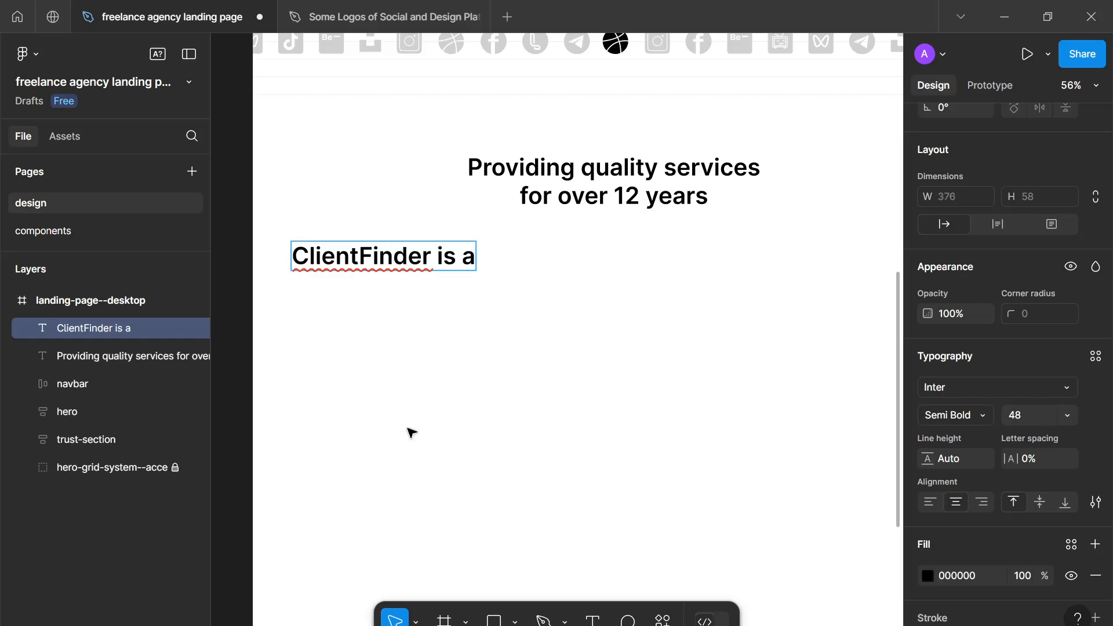
{"action": "key", "text": "BackSpace"}
{"action": "key", "text": "BackSpace"}
{"action": "key", "text": "BackSpace"}
{"action": "key", "text": "BackSpace"}
{"action": "key", "text": "BackSpace"}
{"action": "type", "text": "h"}
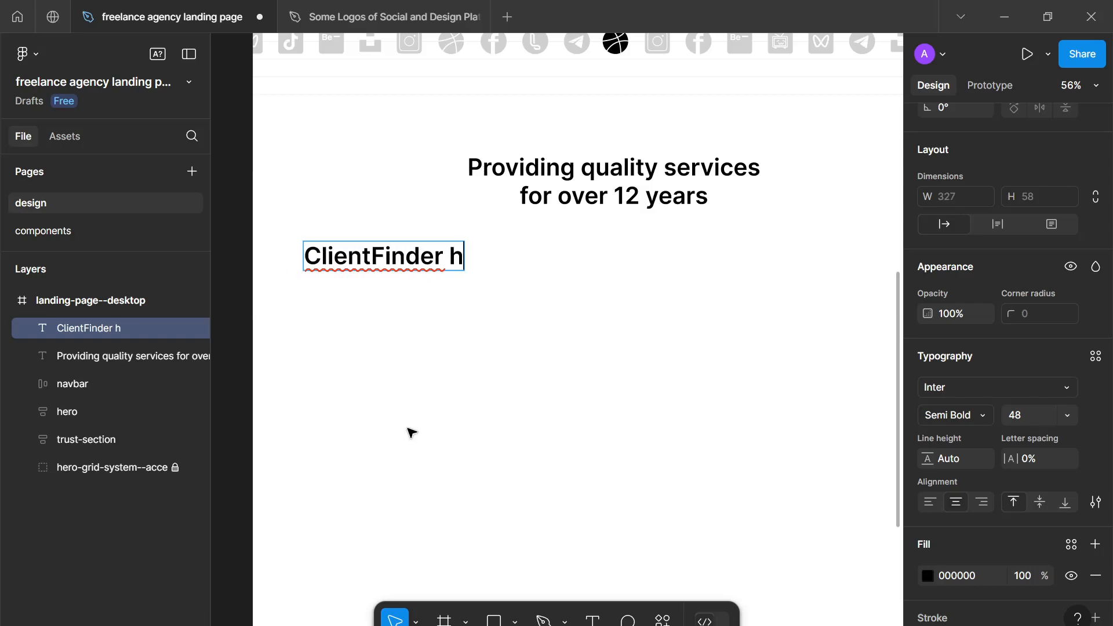
{"action": "type", "text": "as been a"}
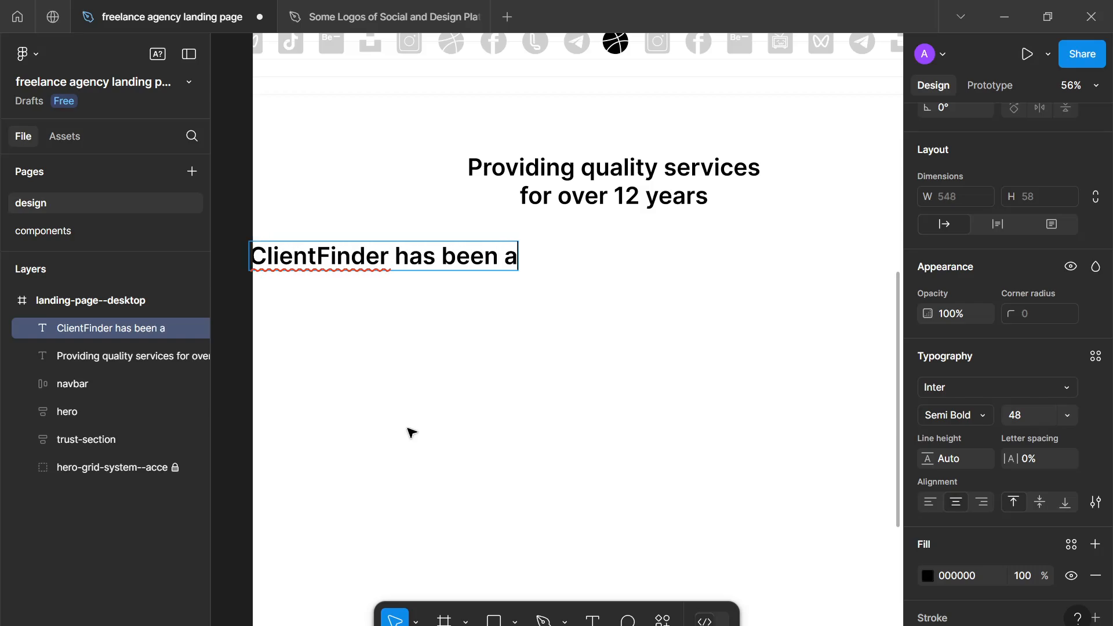
{"action": "type", "text": "round for over "}
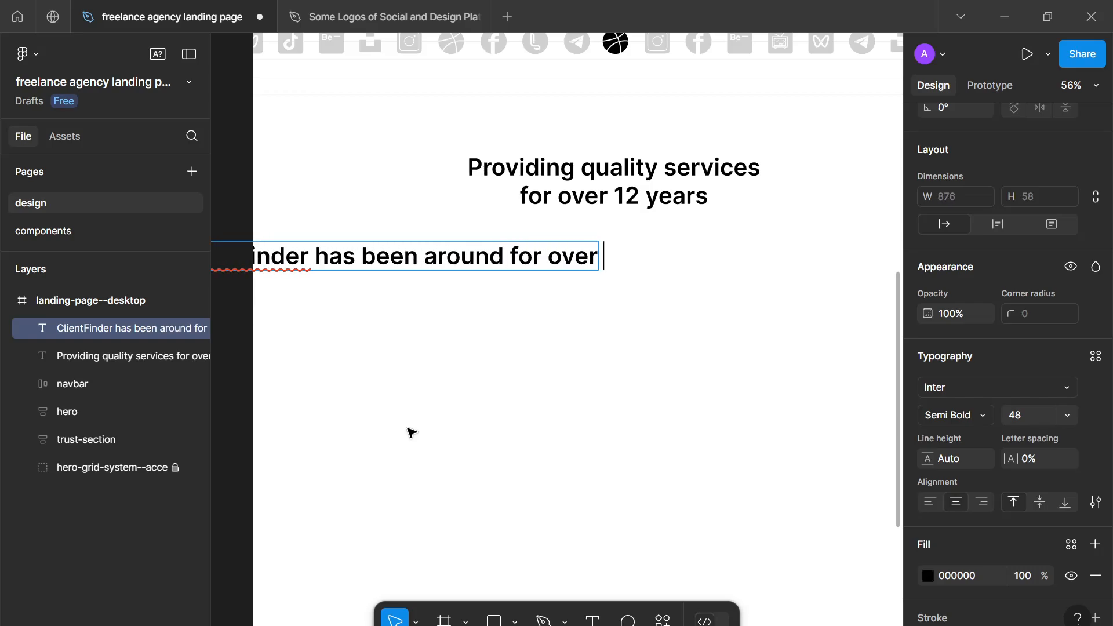
{"action": "type", "text": "12 years or"}
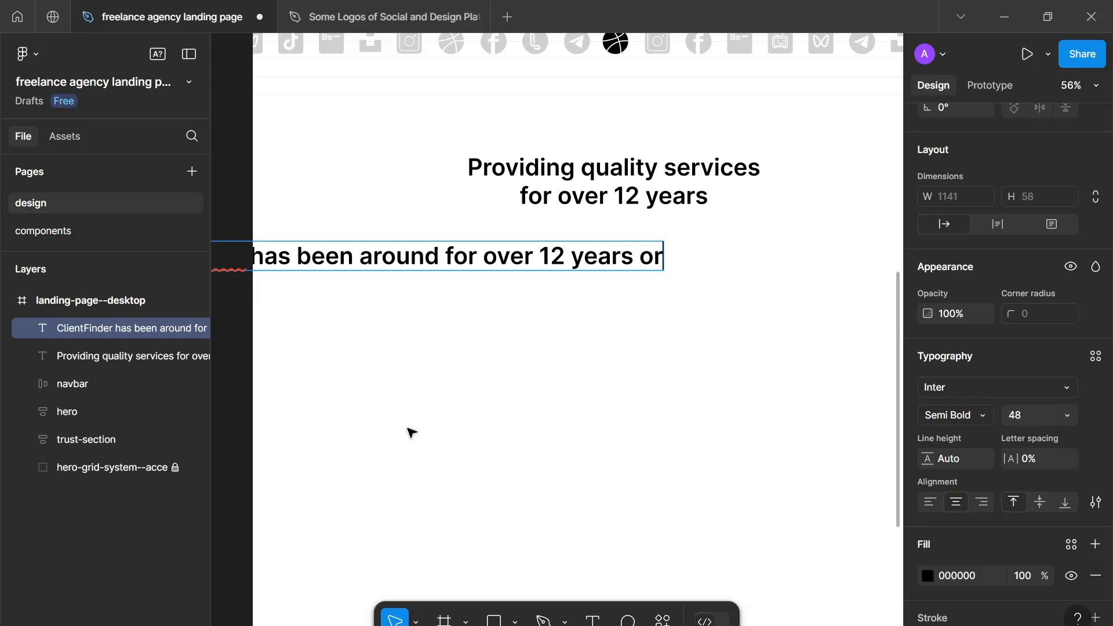
- Continue the sentence after "ClientFinder" with "has been around for over 12 years"
{"action": "key", "text": "BackSpace"}
{"action": "key", "text": "BackSpace"}
- Complete the description sentence with "providing quality digital services for hundreds of brands."
{"action": "type", "text": "pro"}
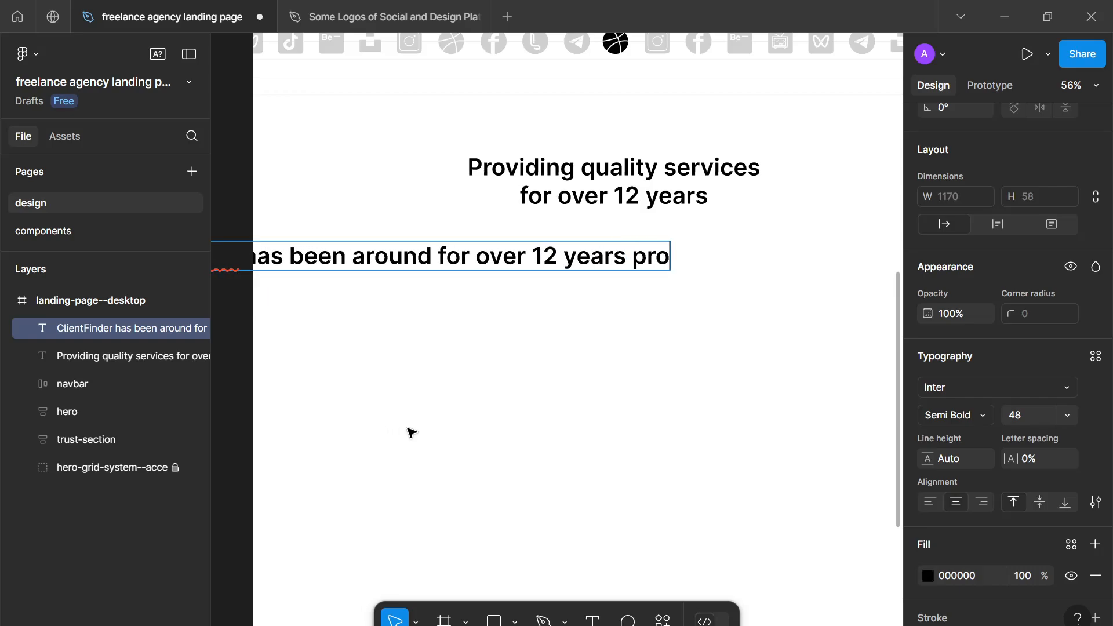
{"action": "type", "text": "viding quali"}
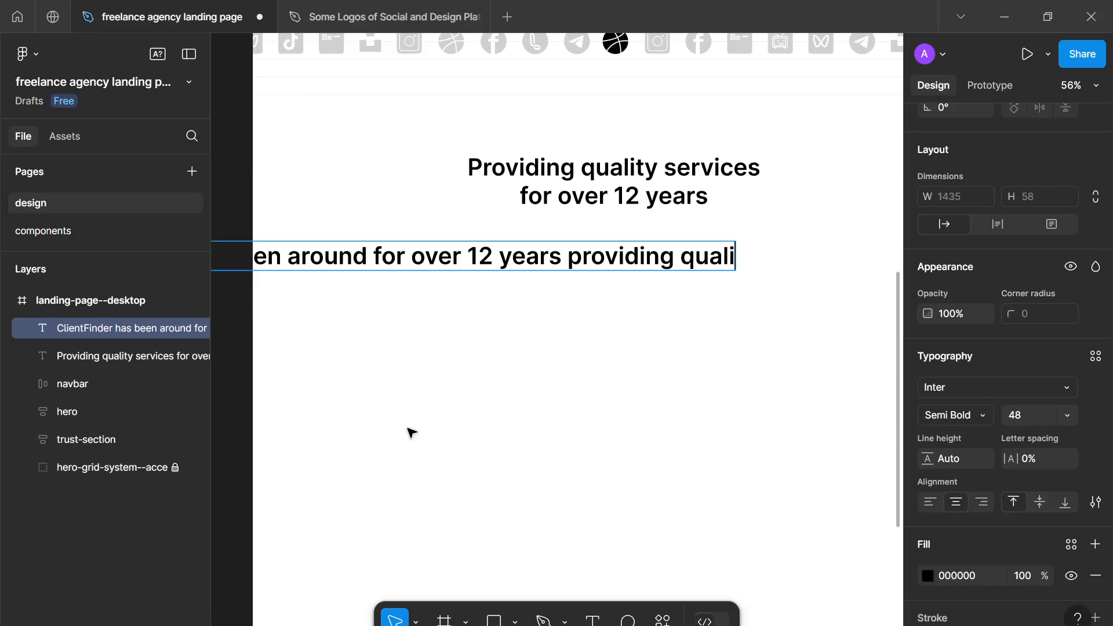
{"action": "type", "text": "ty dif"}
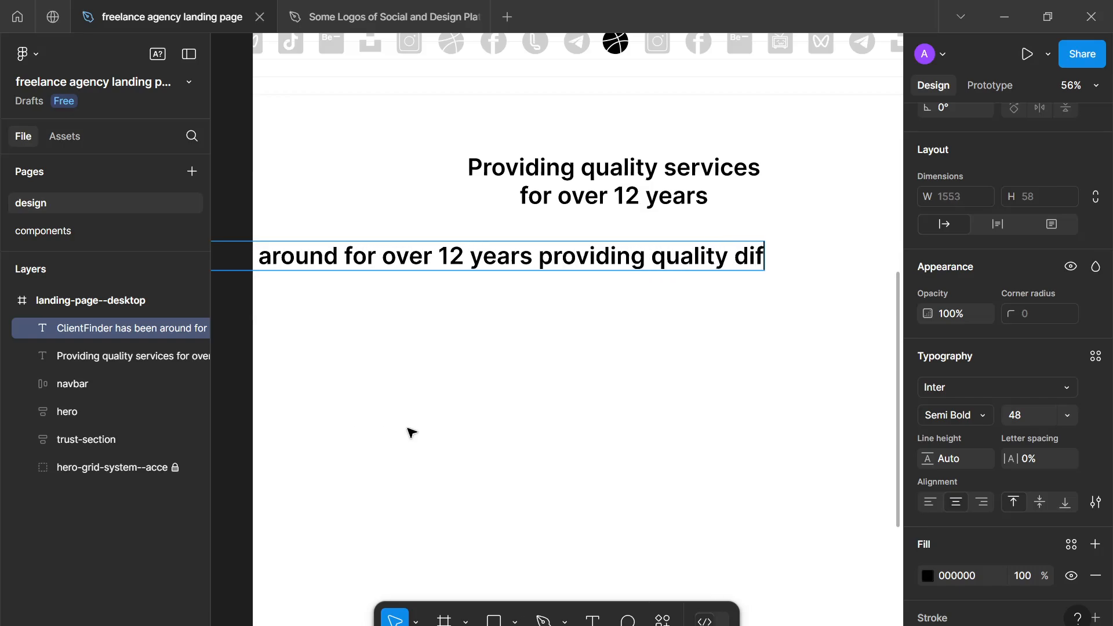
{"action": "key", "text": "BackSpace"}
{"action": "type", "text": "gital serv"}
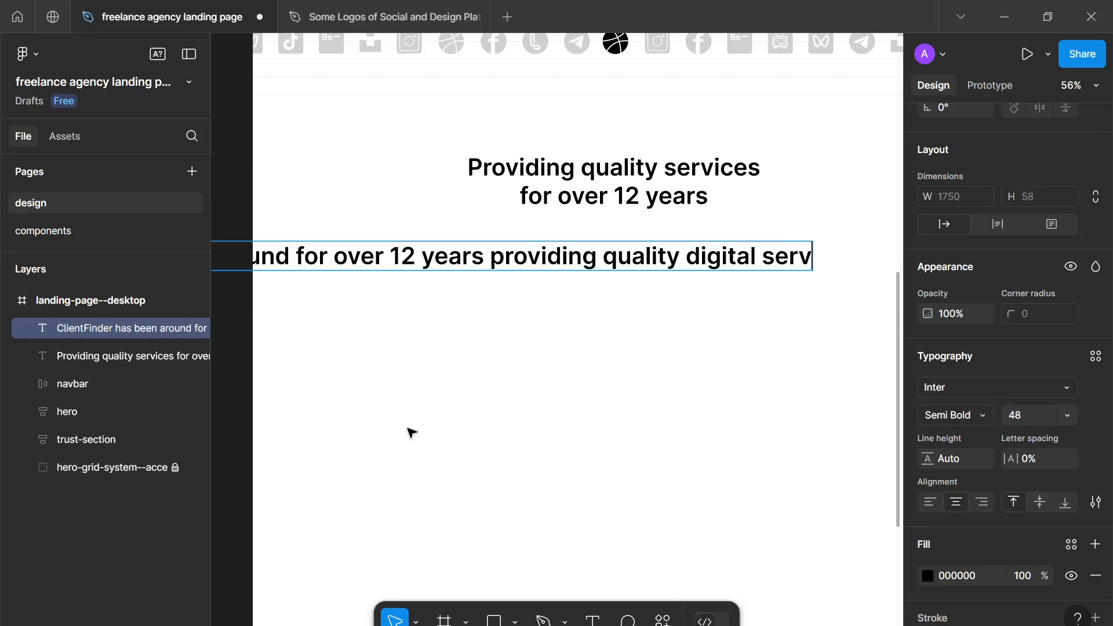
{"action": "type", "text": "ices for"}
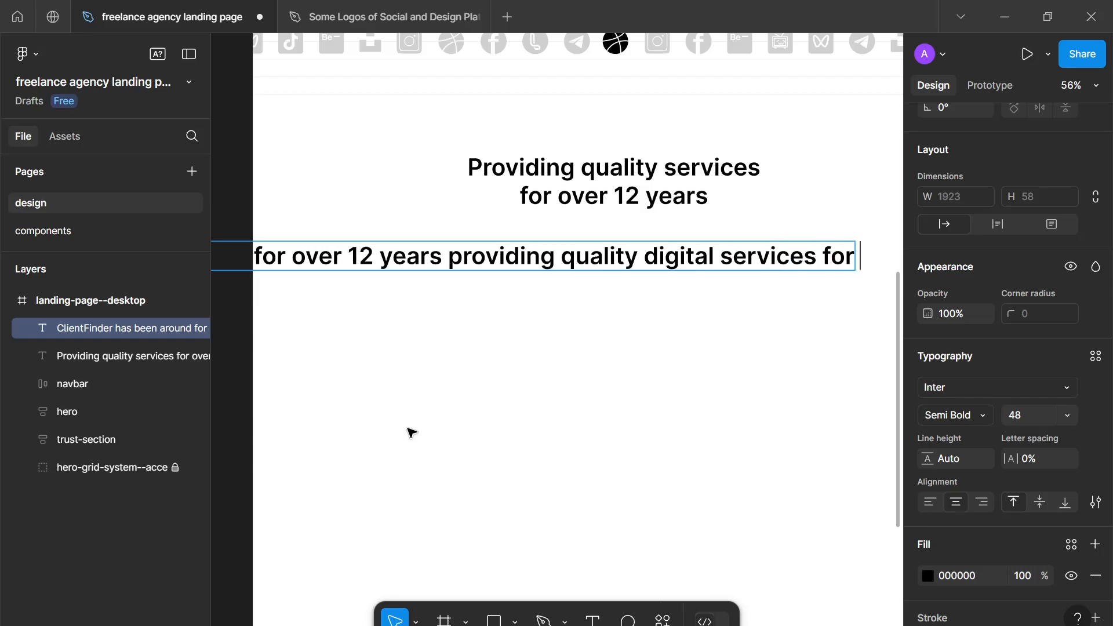
{"action": "type", "text": " hunders"}
{"action": "key", "text": "BackSpace"}
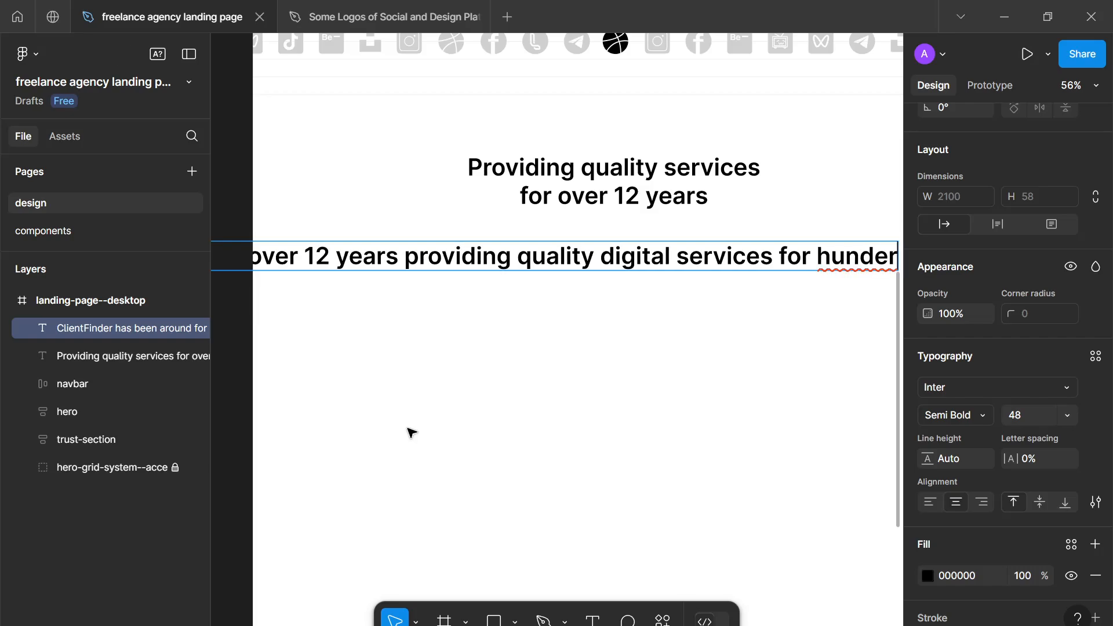
{"action": "scroll", "coordinate": [360, 426], "scroll_direction": "right", "scroll_amount": 5}
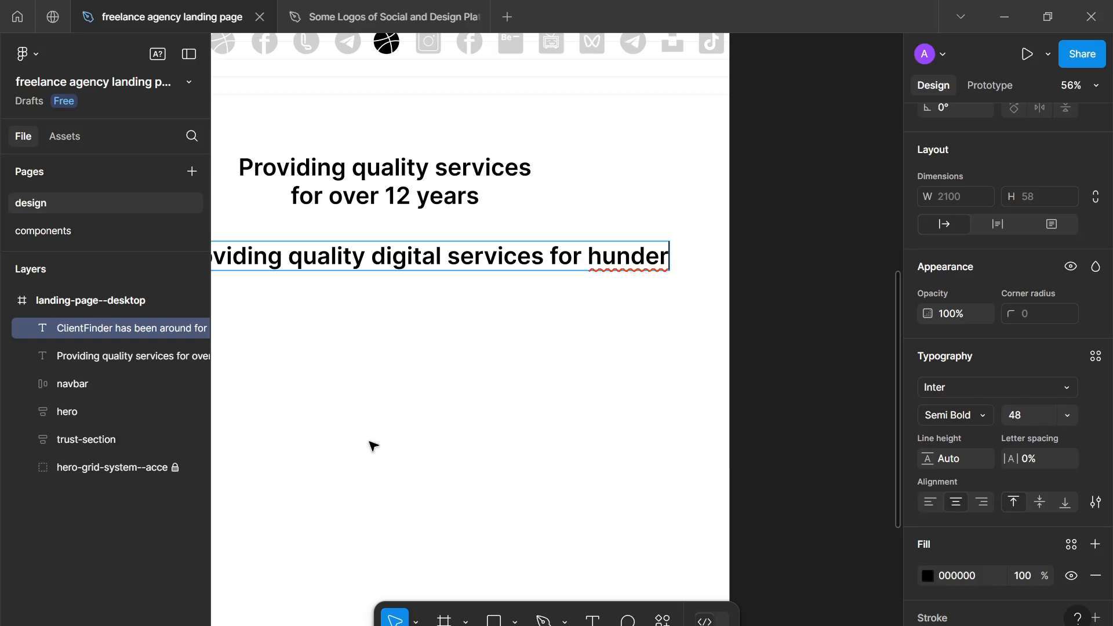
{"action": "key", "text": "BackSpace"}
{"action": "key", "text": "BackSpace"}
{"action": "type", "text": "reds of "}
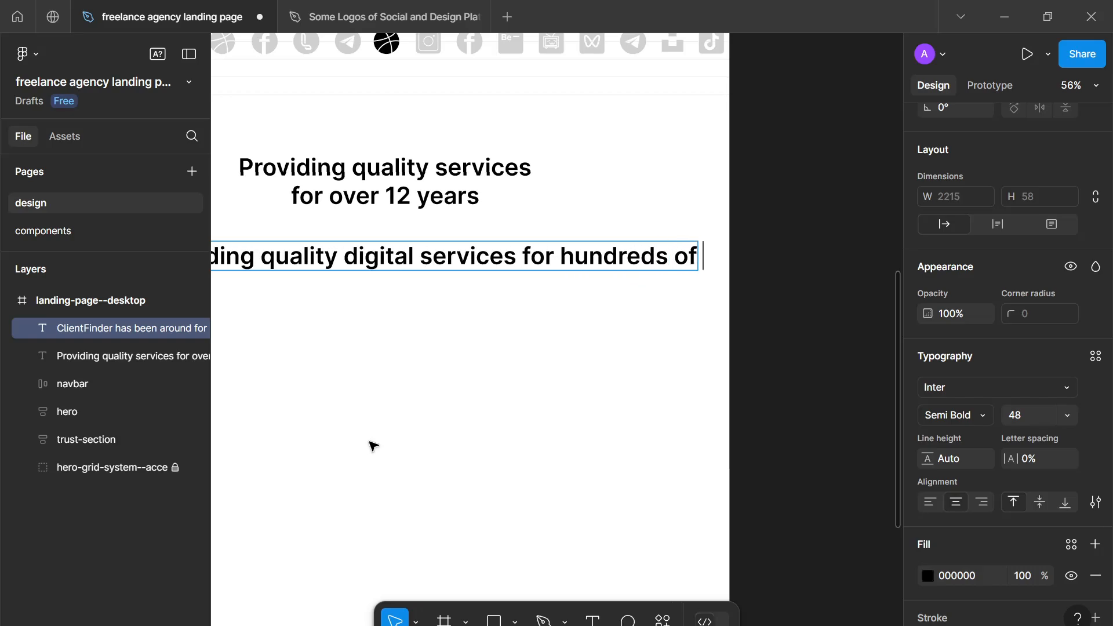
{"action": "type", "text": "brands"}
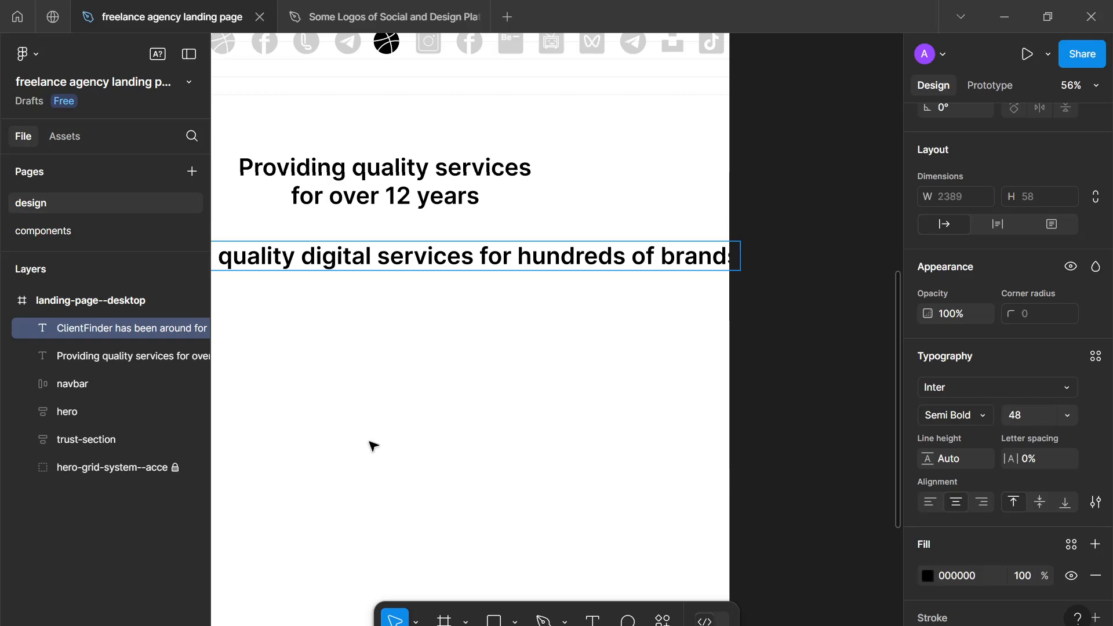
{"action": "key", "text": "Escape"}
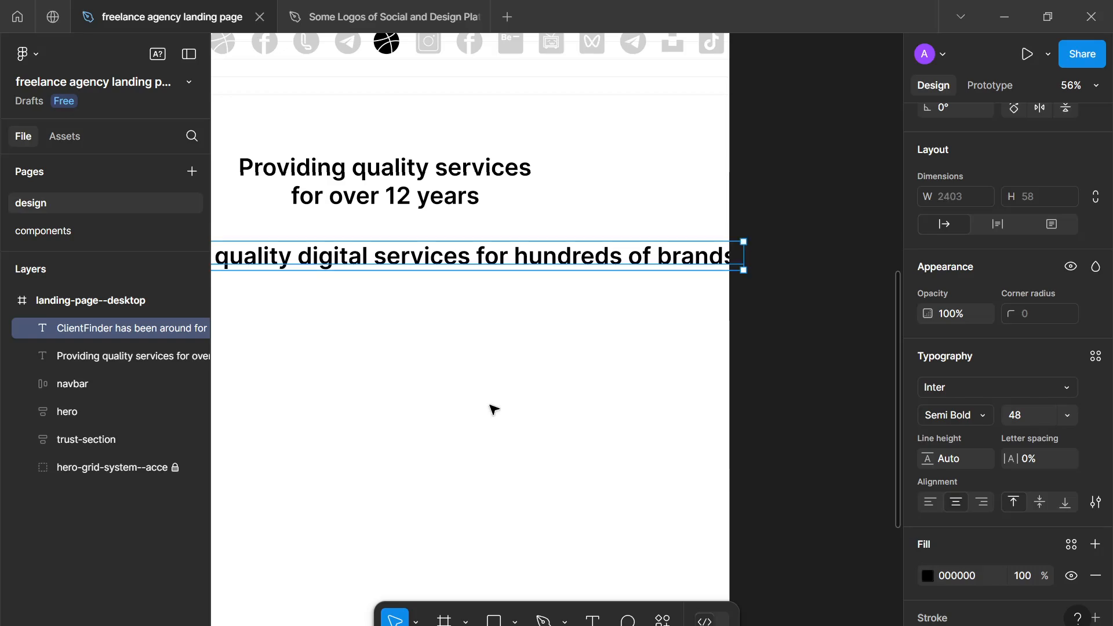
- Set the description text's font size to 14 and its weight to Regular
{"action": "left_click_drag", "start_coordinate": [731, 256], "coordinate": [398, 276]}
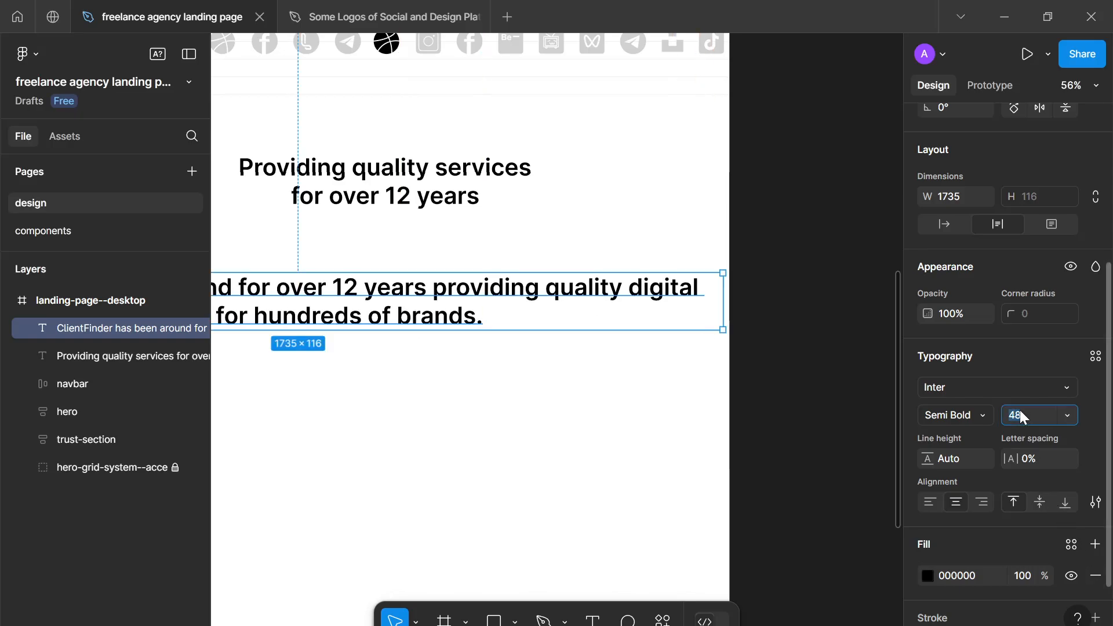
{"action": "type", "text": "14"}
{"action": "key", "text": "Return"}
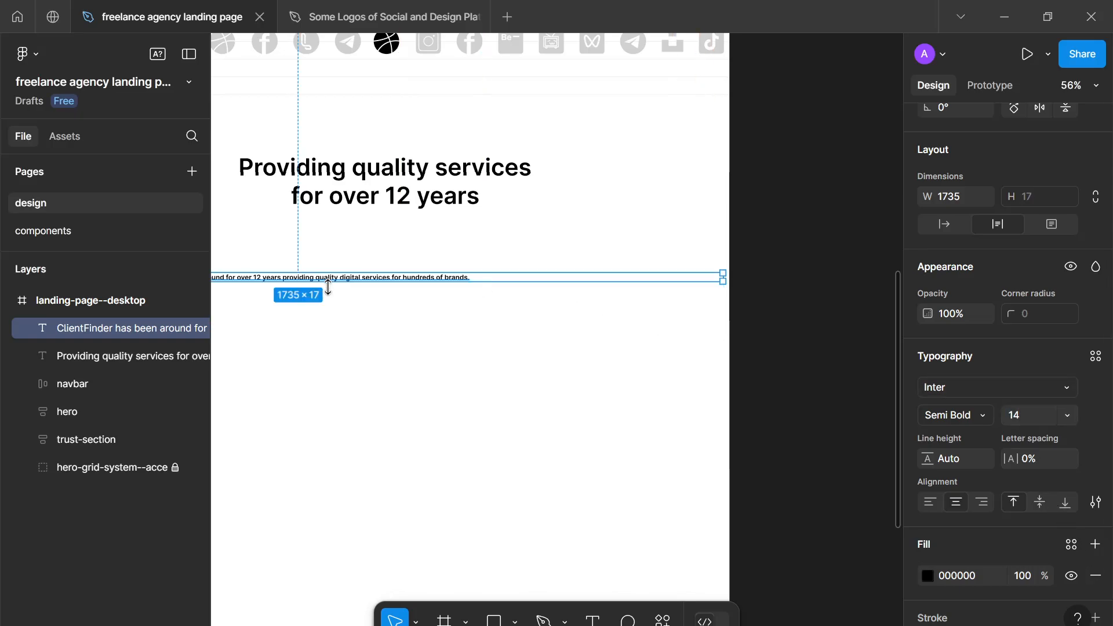
{"action": "left_click_drag", "start_coordinate": [435, 255], "coordinate": [572, 226]}
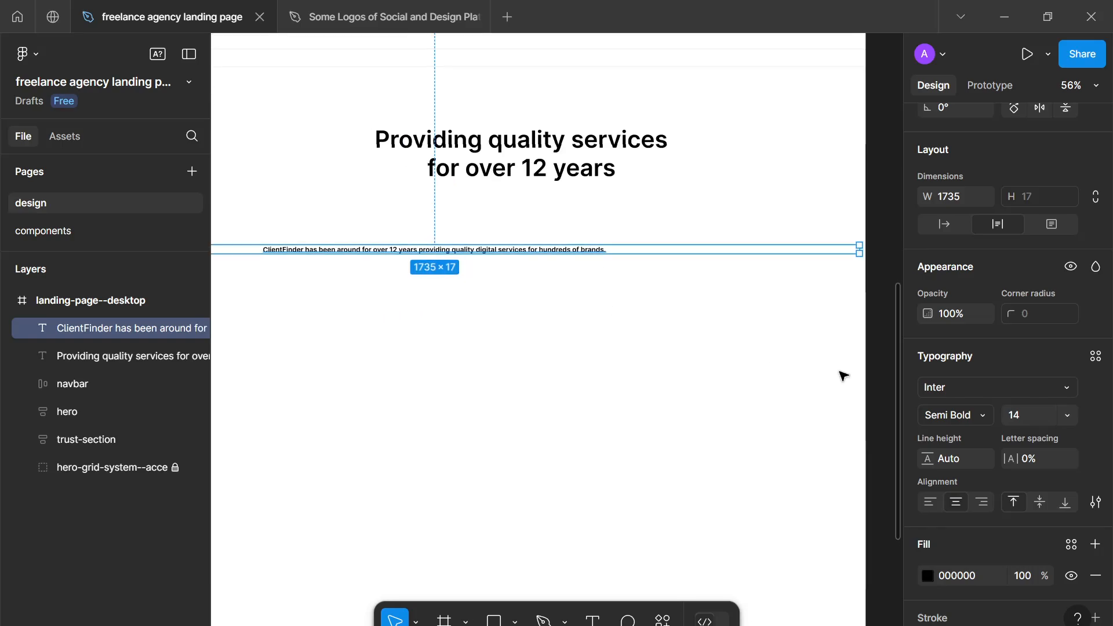
{"action": "left_click", "coordinate": [982, 417]}
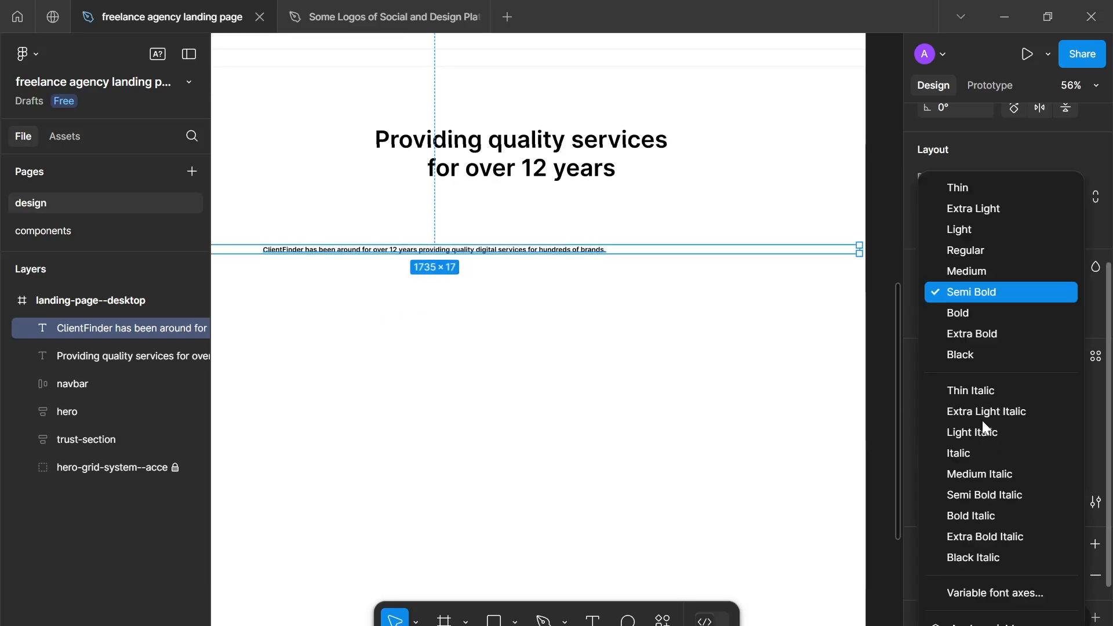
{"action": "left_click", "coordinate": [951, 251]}
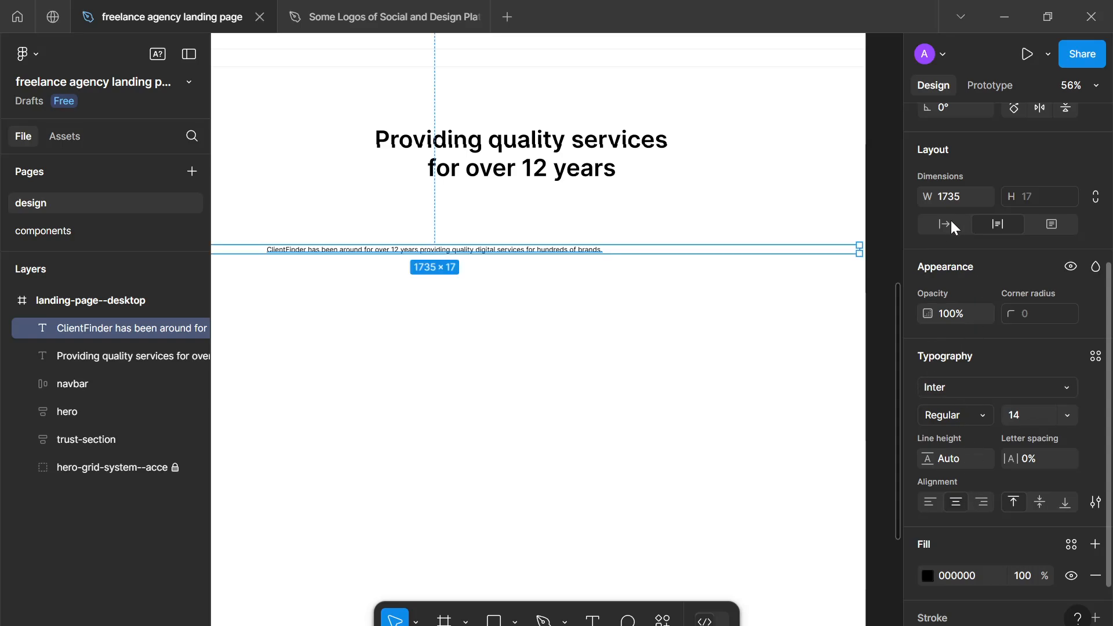
- Narrow the description's text box to about 439 wide so it wraps onto two lines, and place it directly beneath the heading
{"action": "left_click_drag", "start_coordinate": [857, 247], "coordinate": [302, 305]}
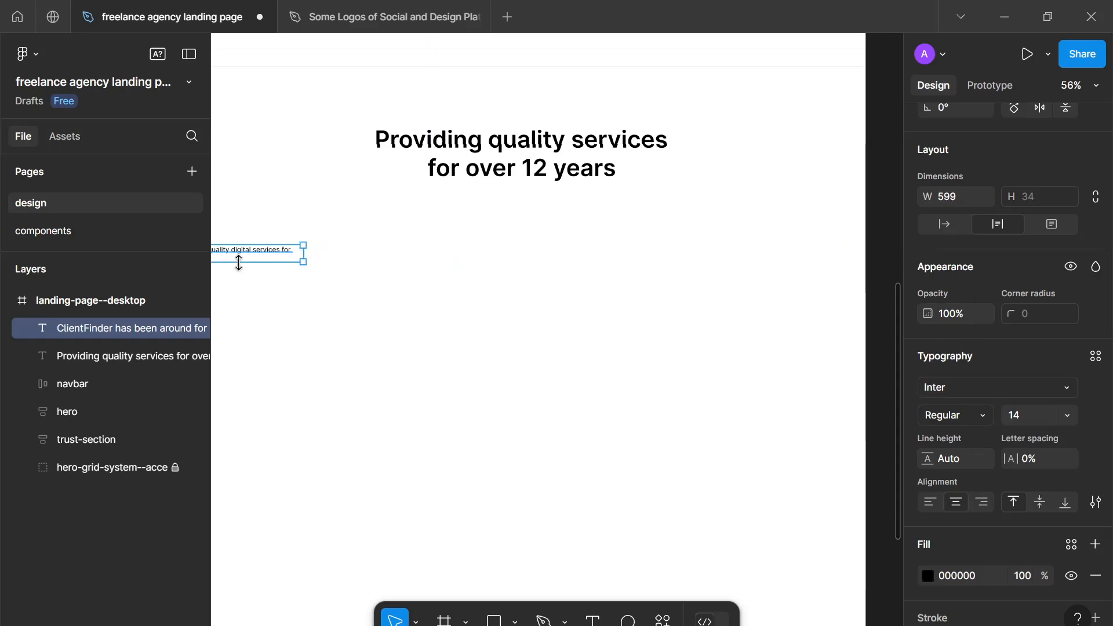
{"action": "left_click_drag", "start_coordinate": [266, 253], "coordinate": [572, 216]}
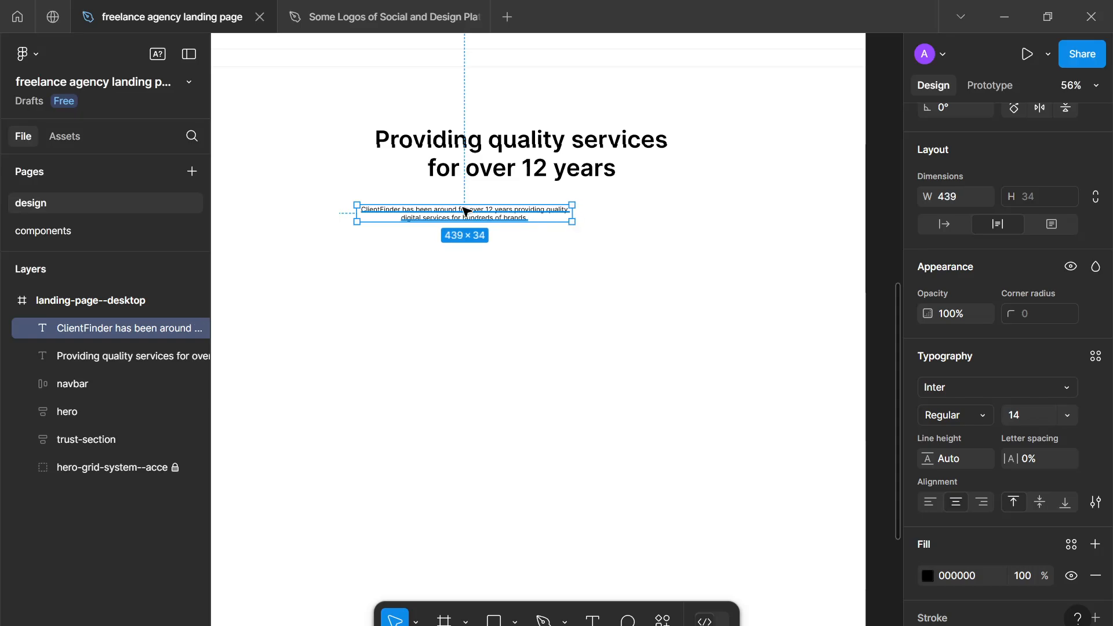
{"action": "left_click_drag", "start_coordinate": [466, 211], "coordinate": [515, 202]}
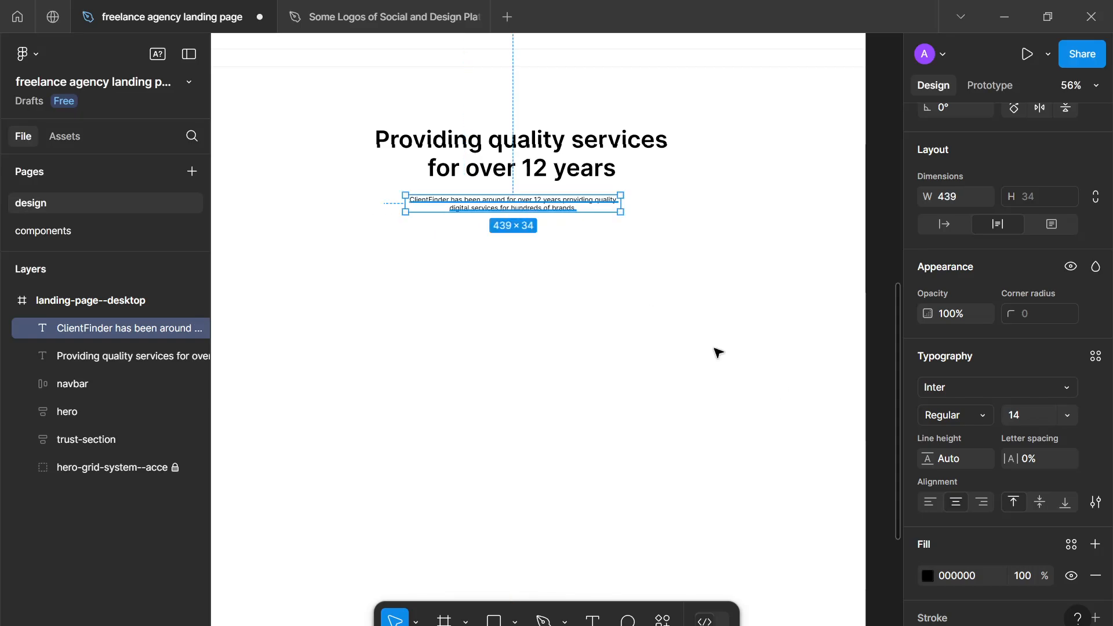
- Apply the gray-600 library color to the fill of the description text below the heading
{"action": "left_click", "coordinate": [1071, 544]}
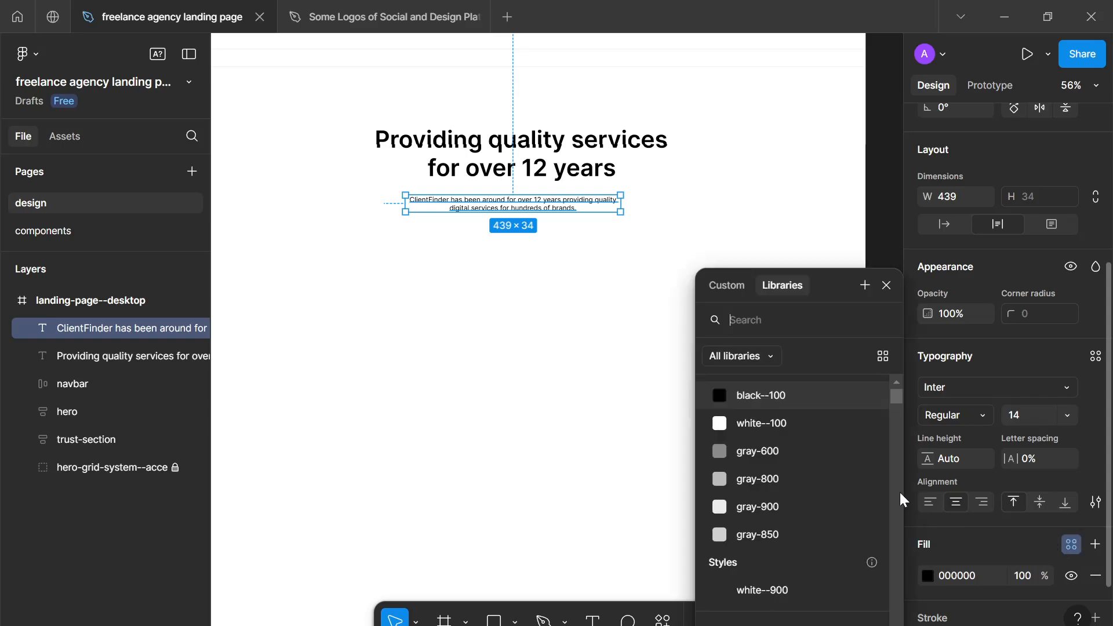
{"action": "left_click", "coordinate": [826, 447]}
{"action": "left_click", "coordinate": [637, 263]}
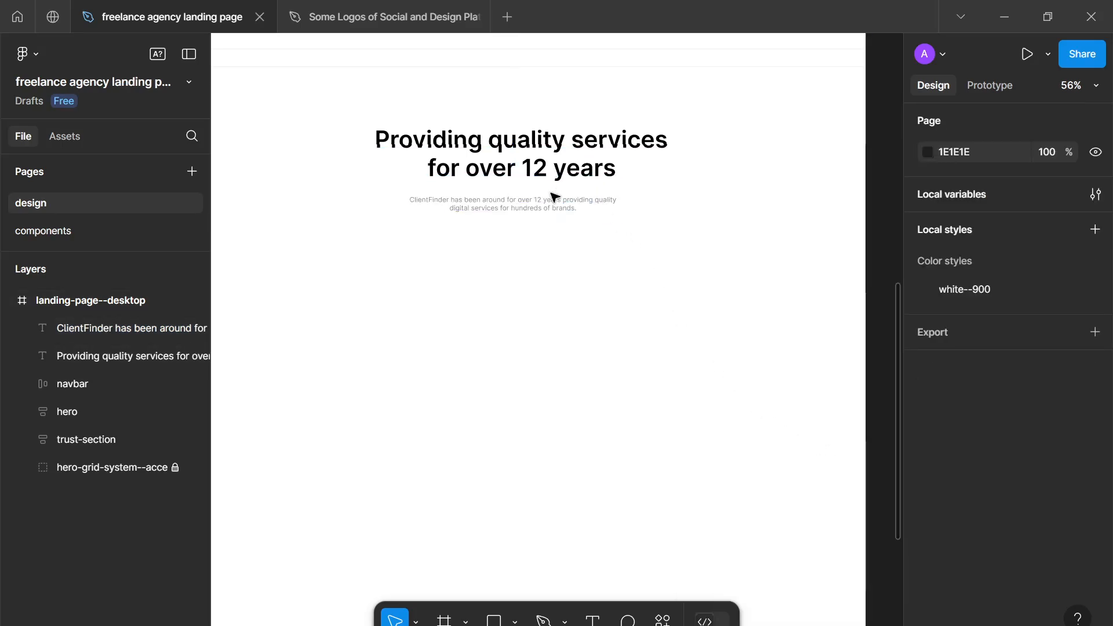
{"action": "left_click", "coordinate": [564, 206]}
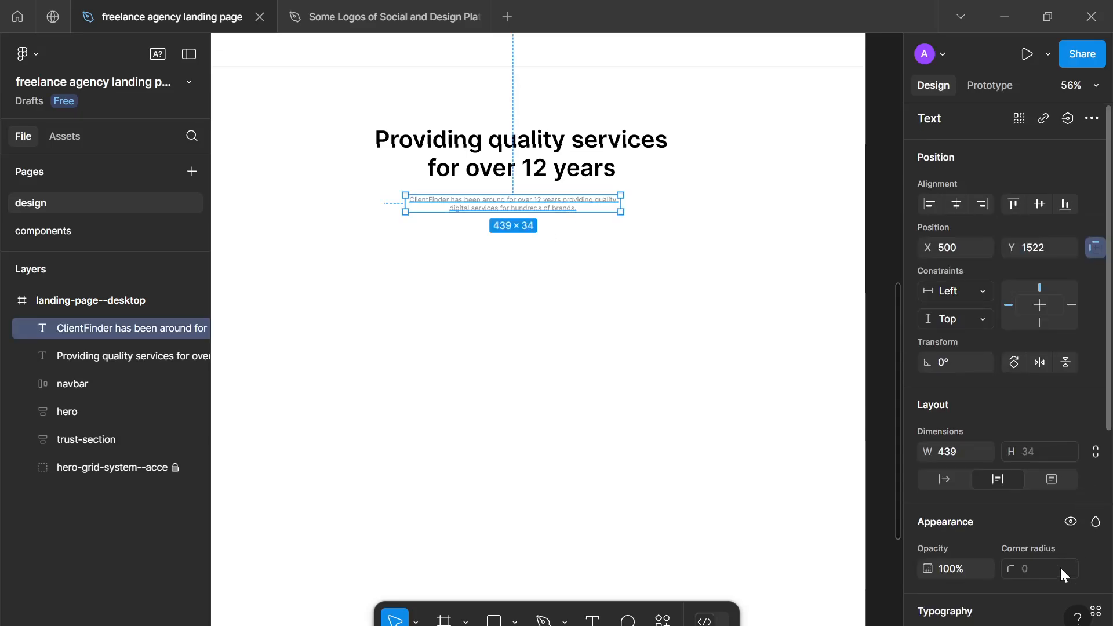
{"action": "scroll", "coordinate": [1020, 557], "scroll_direction": "down", "scroll_amount": 6}
{"action": "left_click", "coordinate": [973, 474]}
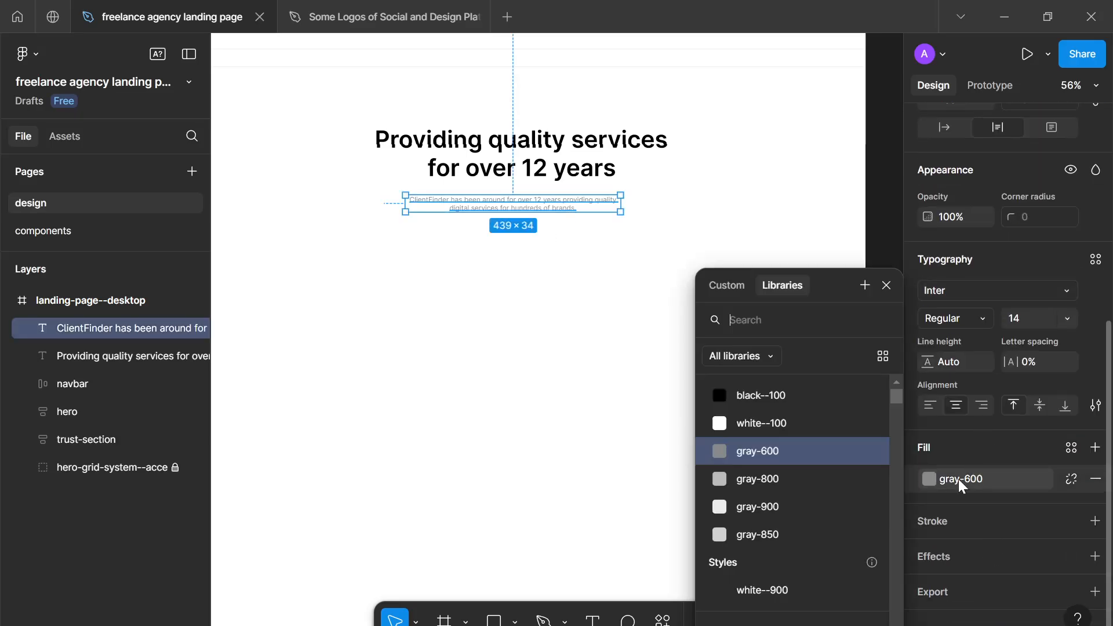
- Apply the black--100 library color to the fill of the "Providing quality services for over 12 years" heading
{"action": "left_click", "coordinate": [516, 173]}
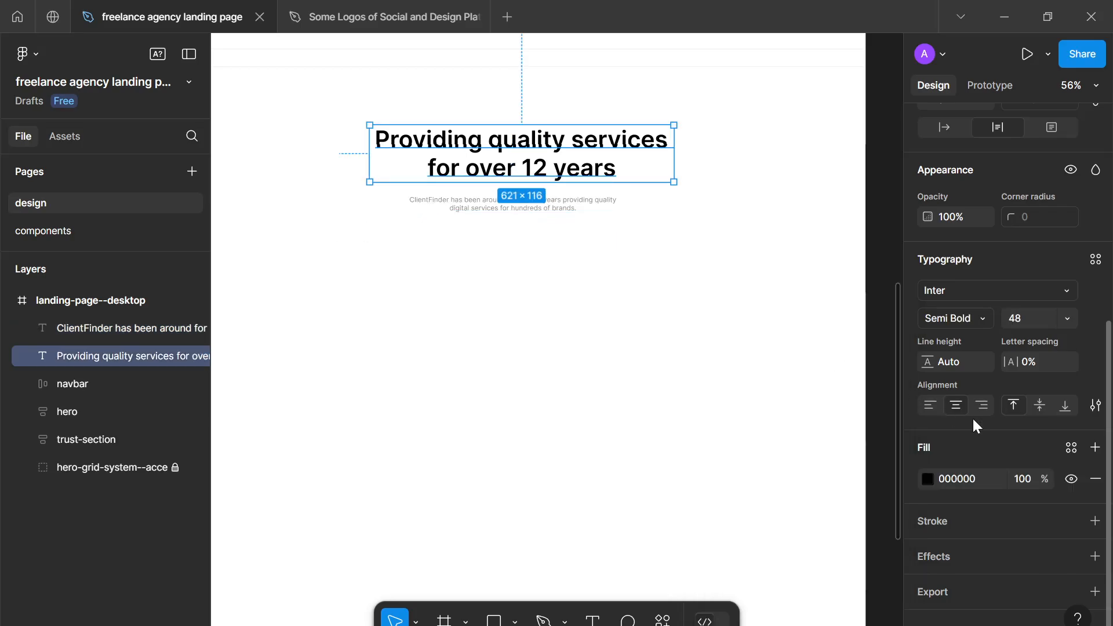
{"action": "left_click", "coordinate": [1071, 447]}
{"action": "left_click", "coordinate": [725, 396]}
{"action": "left_click", "coordinate": [600, 381]}
- Wrap the services heading and its description together in a vertical auto layout frame with a gap of 24
{"action": "scroll", "coordinate": [599, 381], "scroll_direction": "down", "scroll_amount": 4}
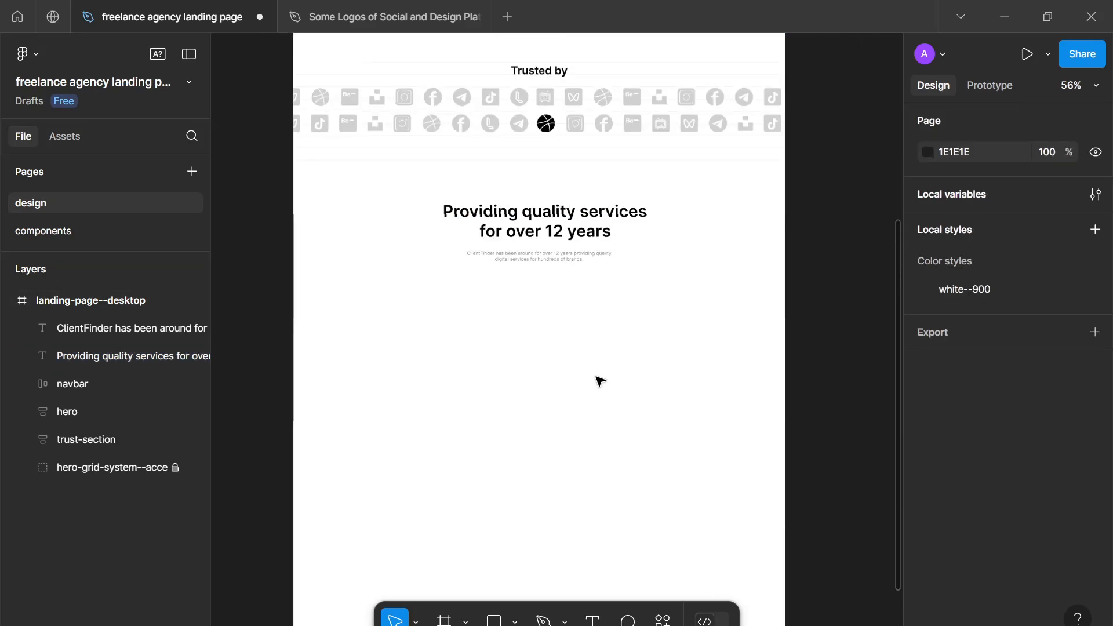
{"action": "left_click_drag", "start_coordinate": [599, 381], "coordinate": [633, 464]}
{"action": "scroll", "coordinate": [639, 512], "scroll_direction": "up", "scroll_amount": 2}
{"action": "scroll", "coordinate": [639, 511], "scroll_direction": "down", "scroll_amount": 2}
{"action": "scroll", "coordinate": [638, 561], "scroll_direction": "up", "scroll_amount": 1}
{"action": "scroll", "coordinate": [643, 536], "scroll_direction": "down", "scroll_amount": 3}
{"action": "left_click_drag", "start_coordinate": [640, 422], "coordinate": [589, 376]}
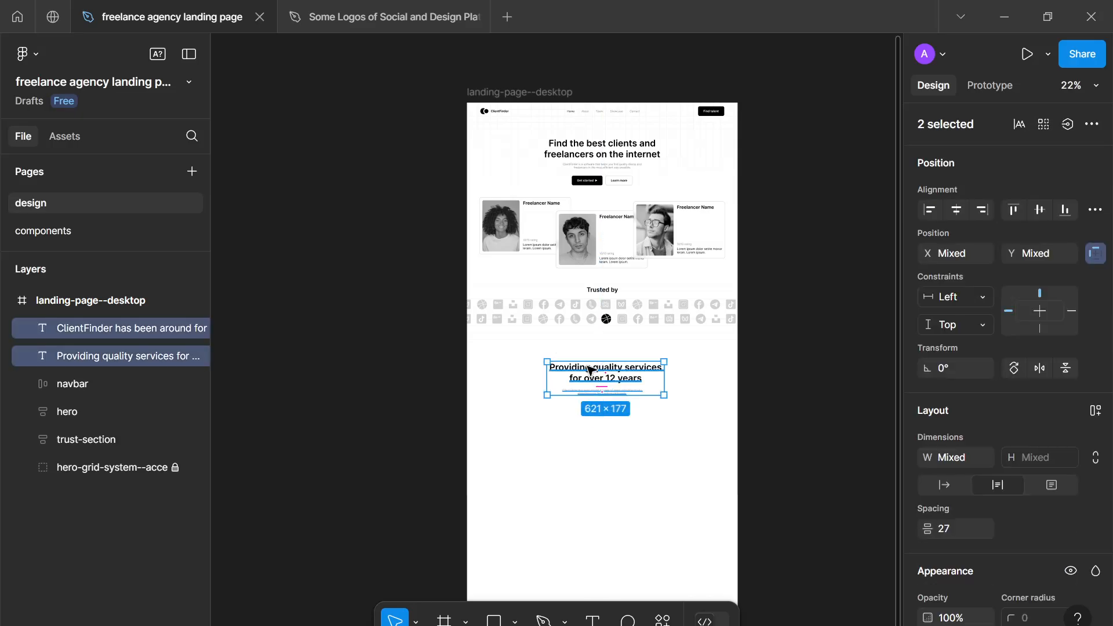
{"action": "key", "text": "shift+a"}
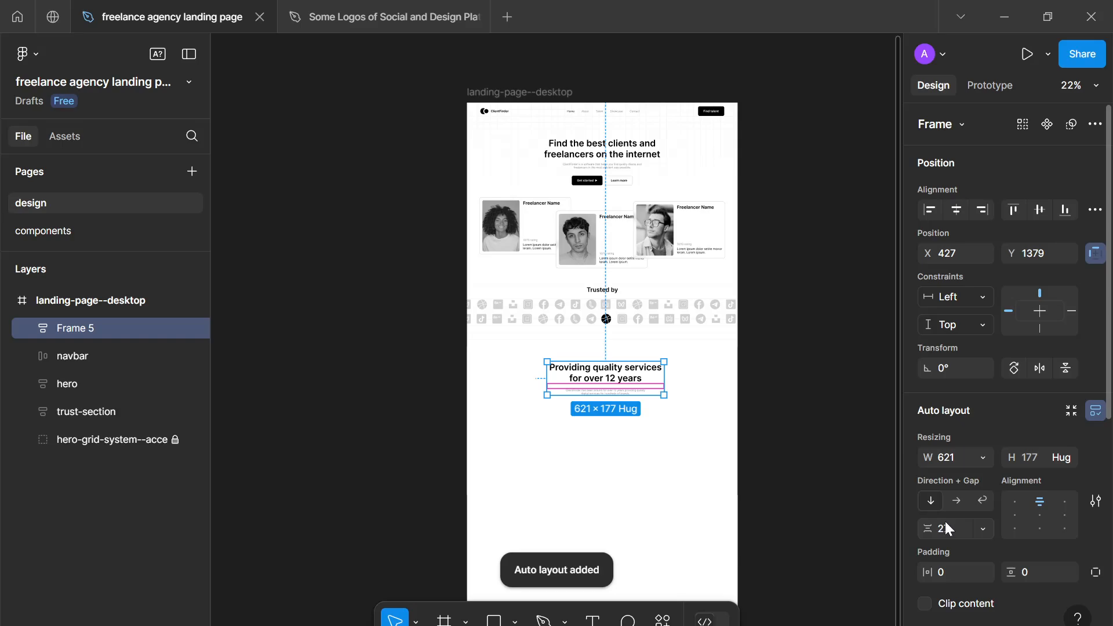
{"action": "left_click", "coordinate": [944, 520]}
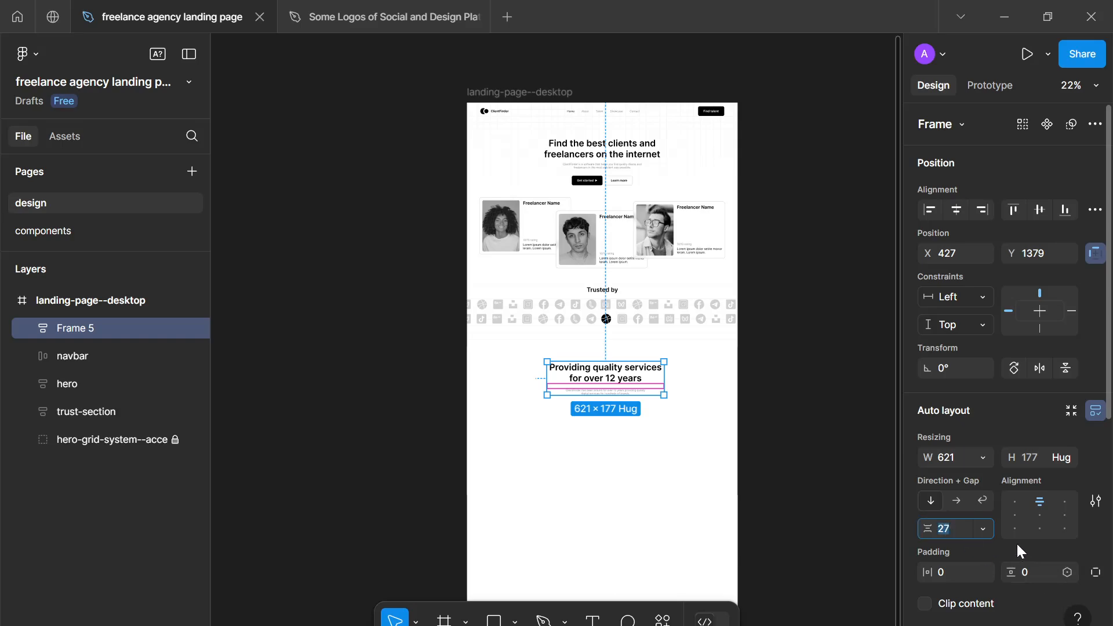
{"action": "type", "text": "24"}
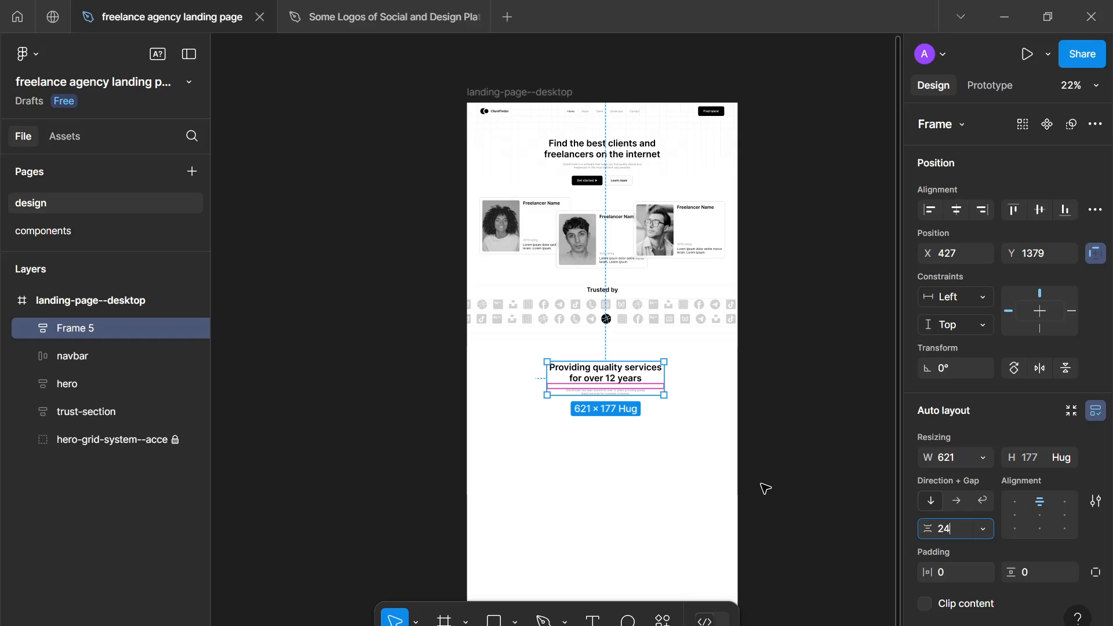
{"action": "left_click", "coordinate": [693, 437]}
- Move the heading frame up closer to the logos, to about X 441, Y 1309, and rename it "header"
{"action": "left_click_drag", "start_coordinate": [607, 377], "coordinate": [609, 367]}
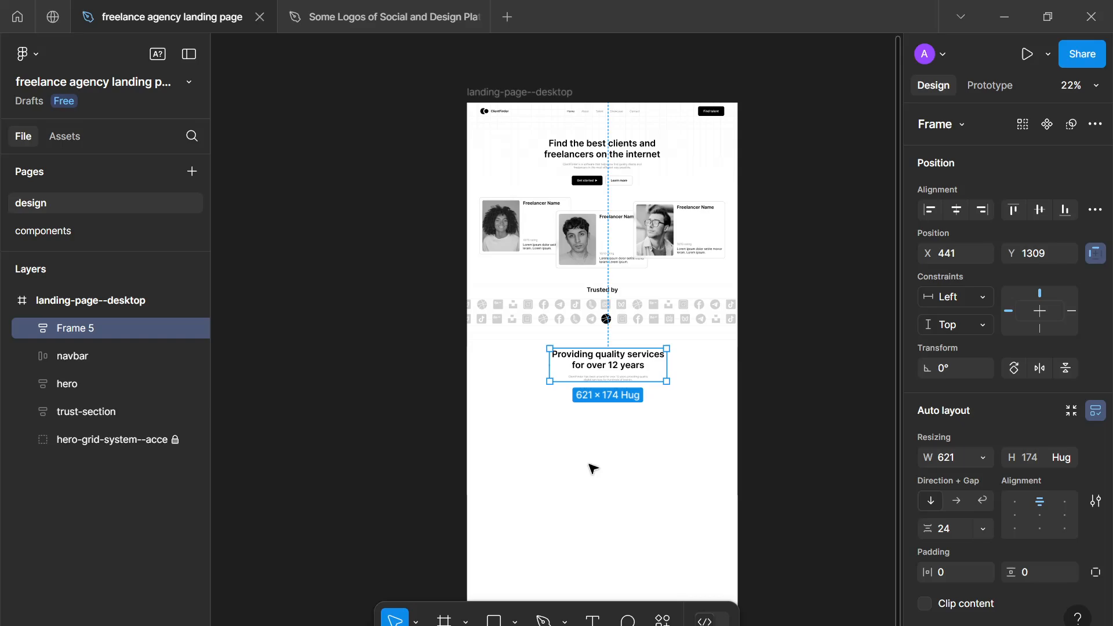
{"action": "scroll", "coordinate": [591, 467], "scroll_direction": "down", "scroll_amount": 2}
{"action": "scroll", "coordinate": [590, 412], "scroll_direction": "up", "scroll_amount": 3}
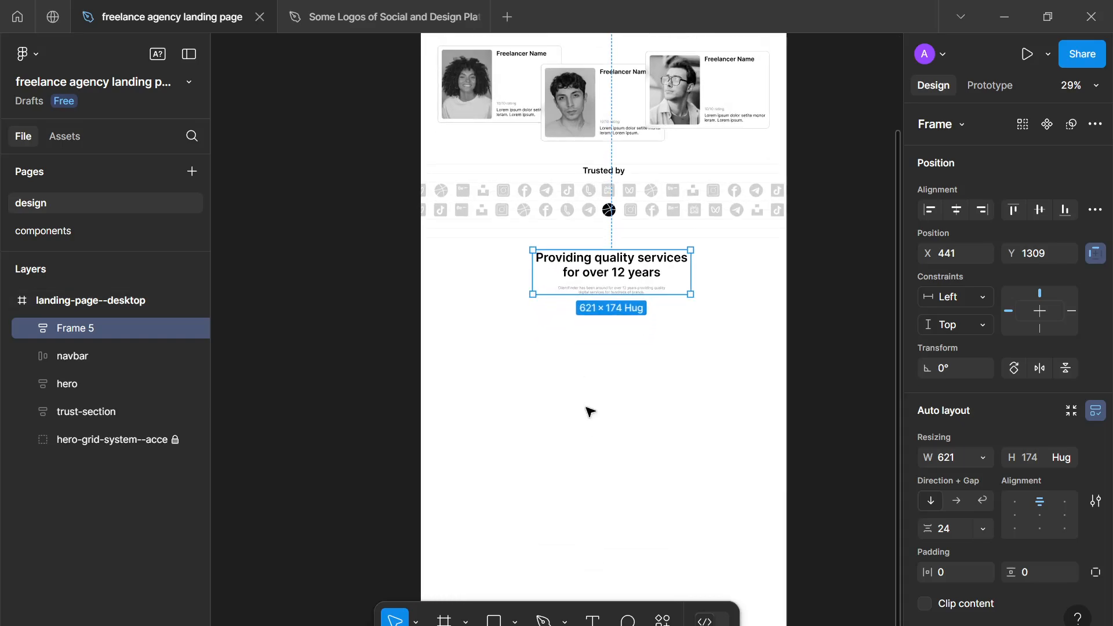
{"action": "left_click_drag", "start_coordinate": [573, 398], "coordinate": [566, 378]}
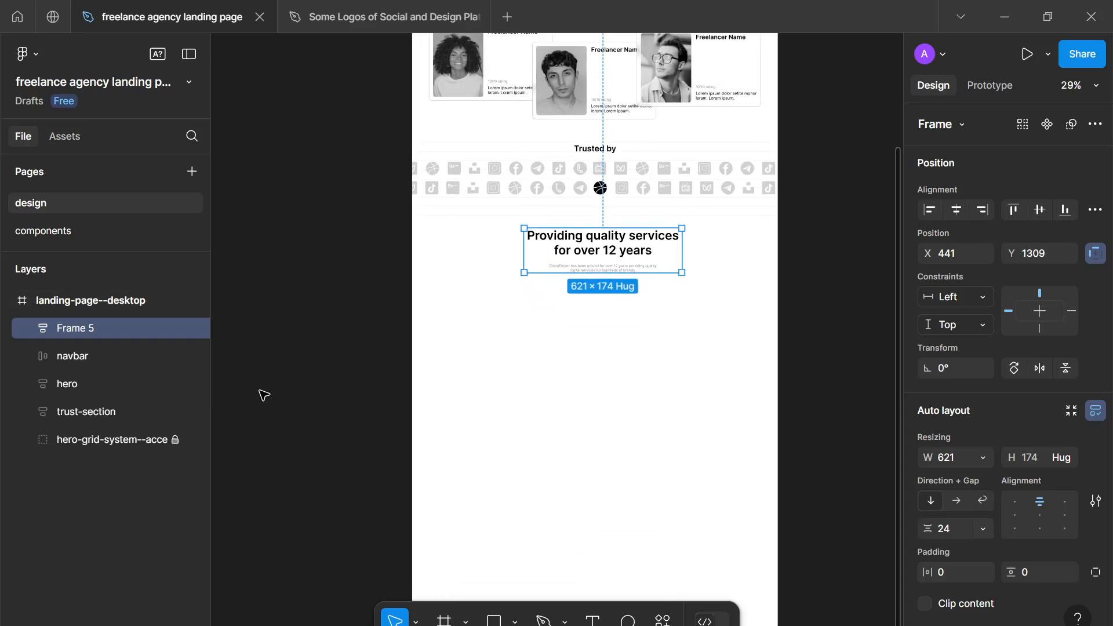
{"action": "double_click", "coordinate": [93, 330]}
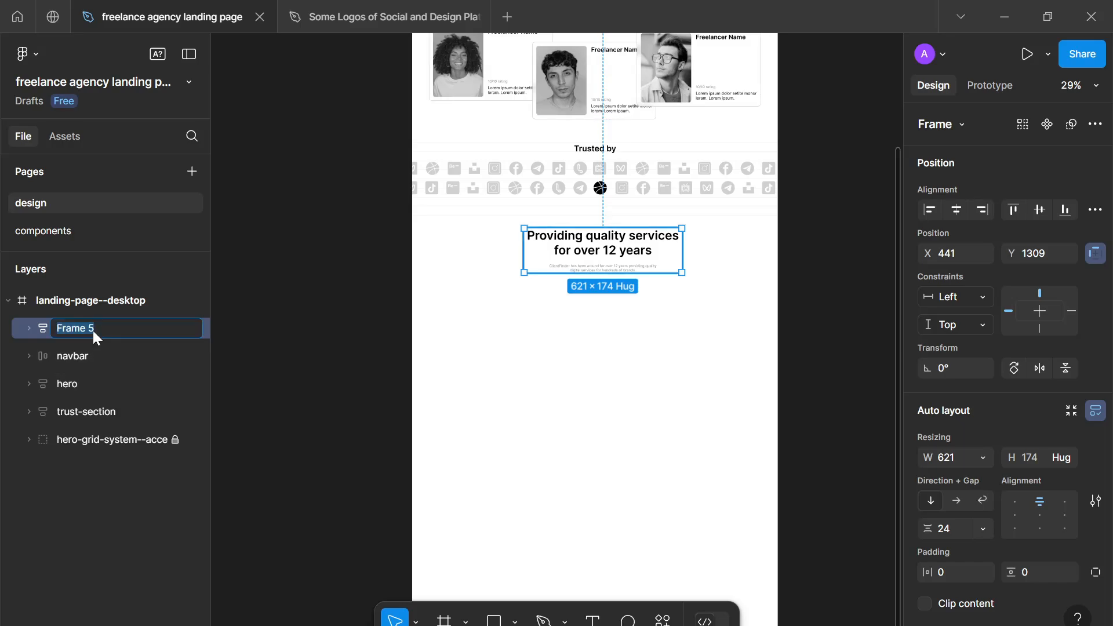
{"action": "type", "text": "header"}
{"action": "key", "text": "Return"}
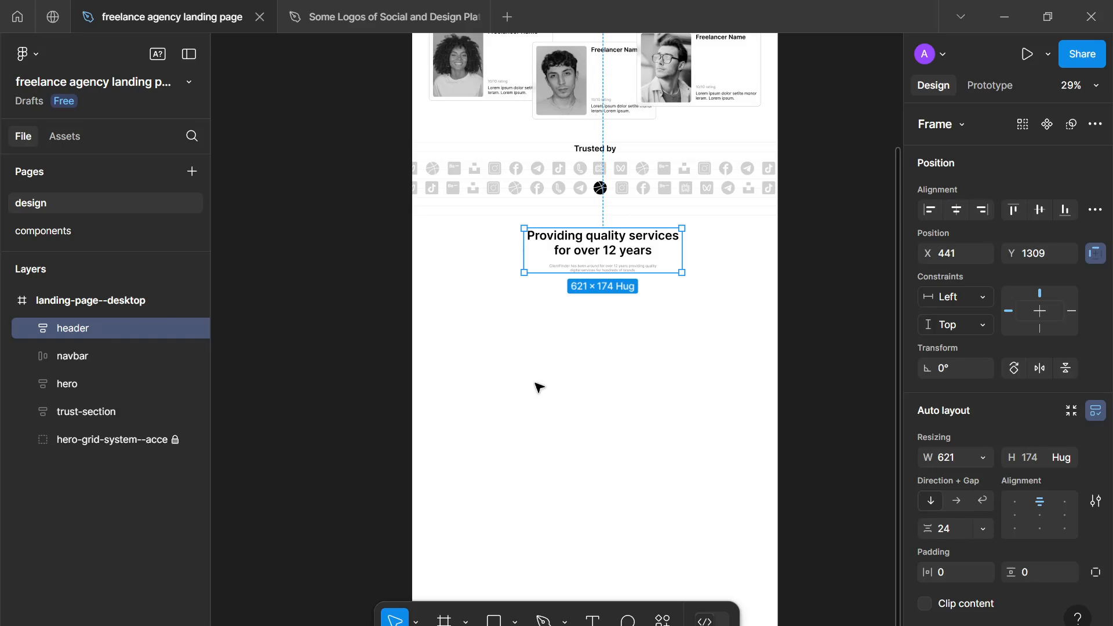
- Start a rectangle with the Rectangle tool in the empty area below the services header
{"action": "left_click_drag", "start_coordinate": [538, 386], "coordinate": [515, 372]}
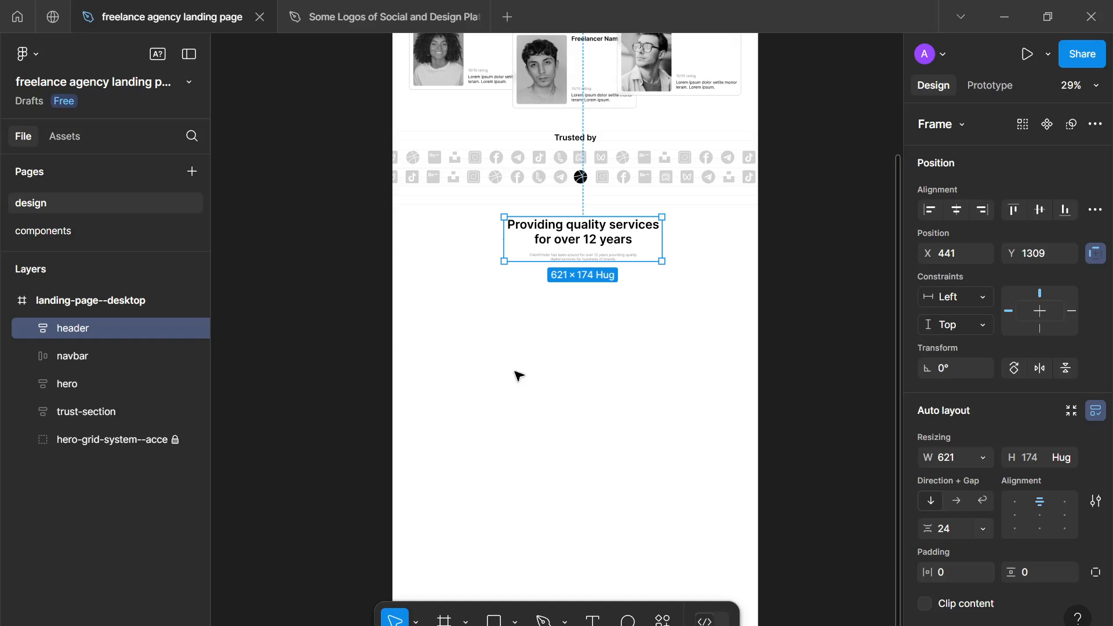
{"action": "left_click_drag", "start_coordinate": [517, 375], "coordinate": [516, 280]}
{"action": "left_click", "coordinate": [537, 336]}
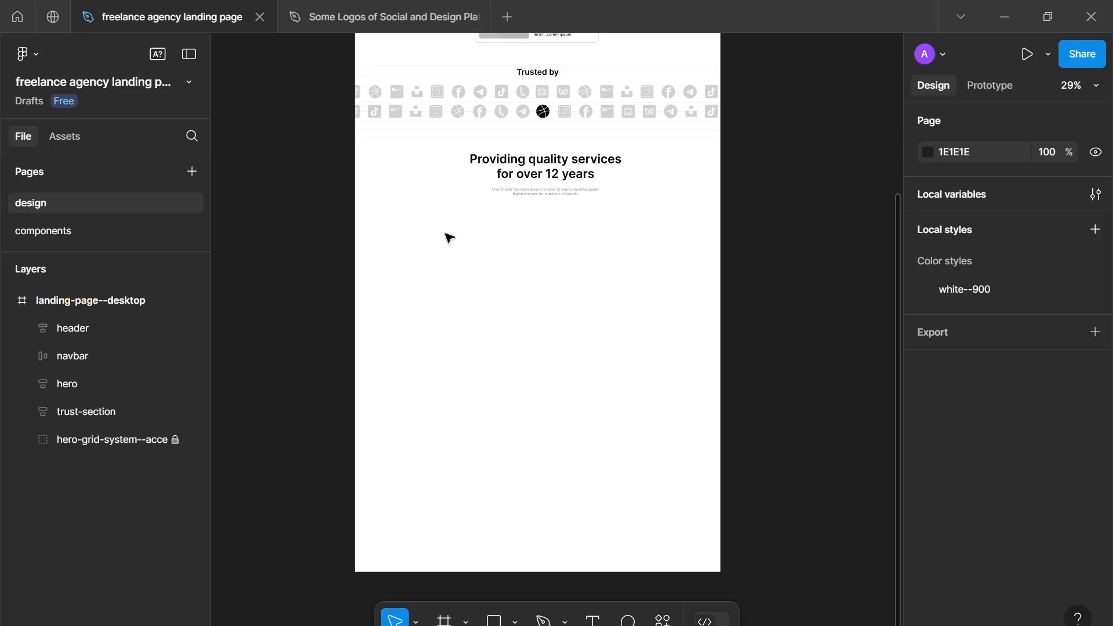
{"action": "key", "text": "r"}
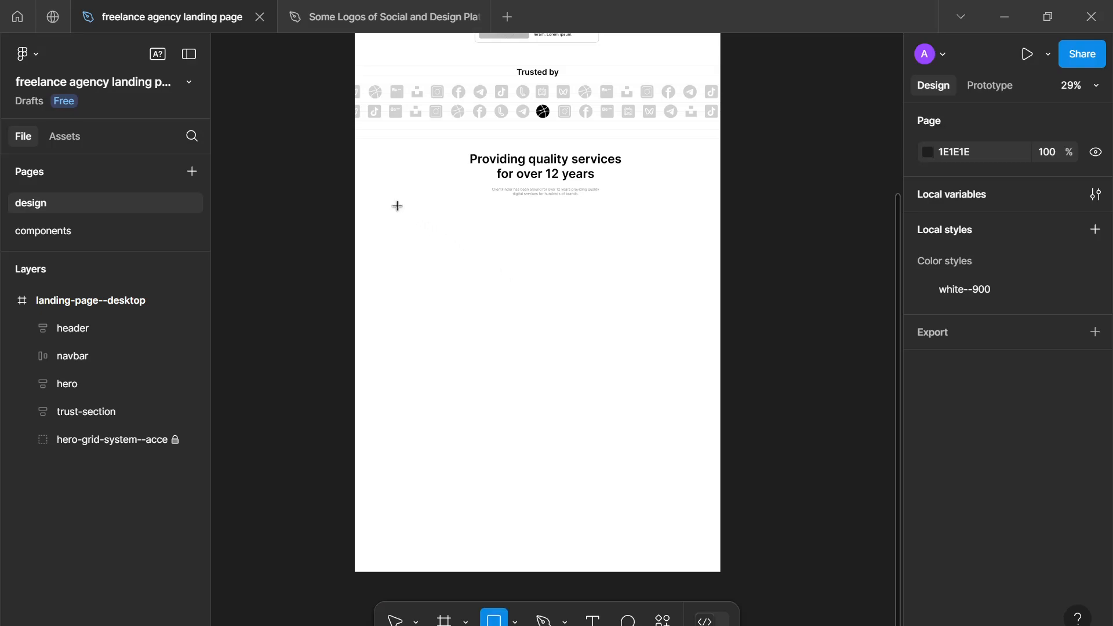
{"action": "left_click_drag", "start_coordinate": [472, 333], "coordinate": [456, 332]}
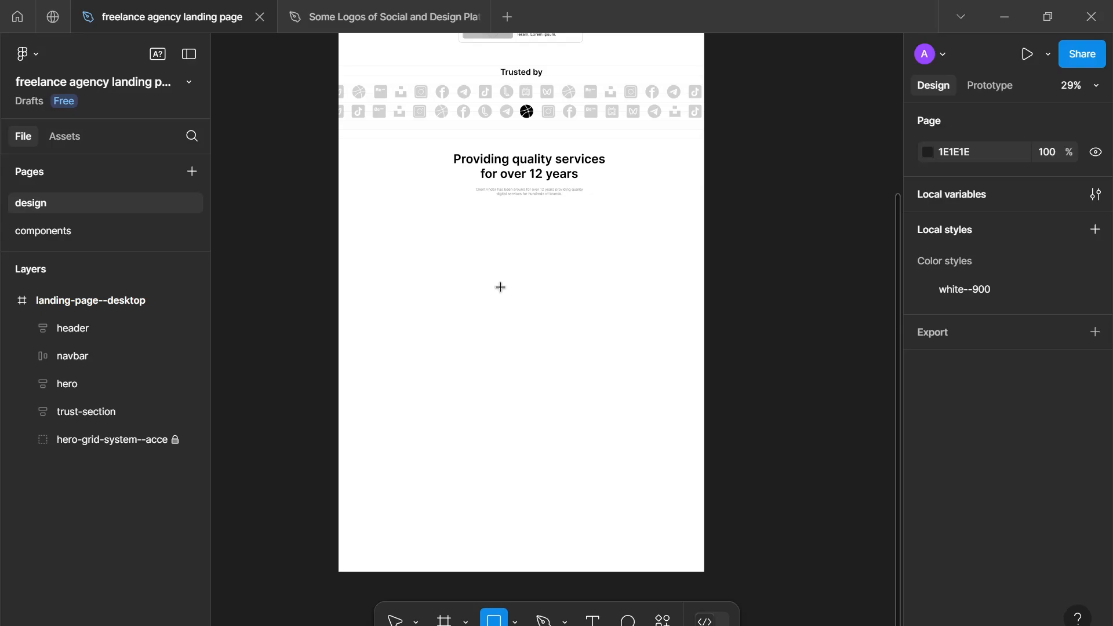
- Draw a rectangle about 436 × 408 below the services header, at about X 82, Y 1555
{"action": "scroll", "coordinate": [500, 287], "scroll_direction": "down", "scroll_amount": 1}
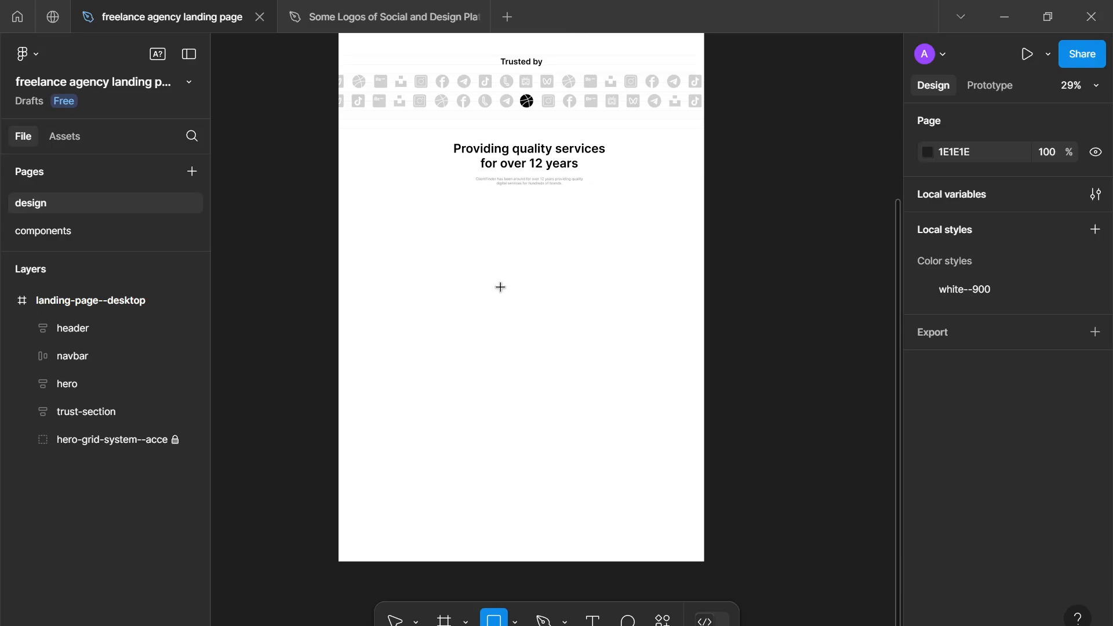
{"action": "scroll", "coordinate": [500, 287], "scroll_direction": "down", "scroll_amount": 2}
{"action": "left_click_drag", "start_coordinate": [502, 286], "coordinate": [481, 381]}
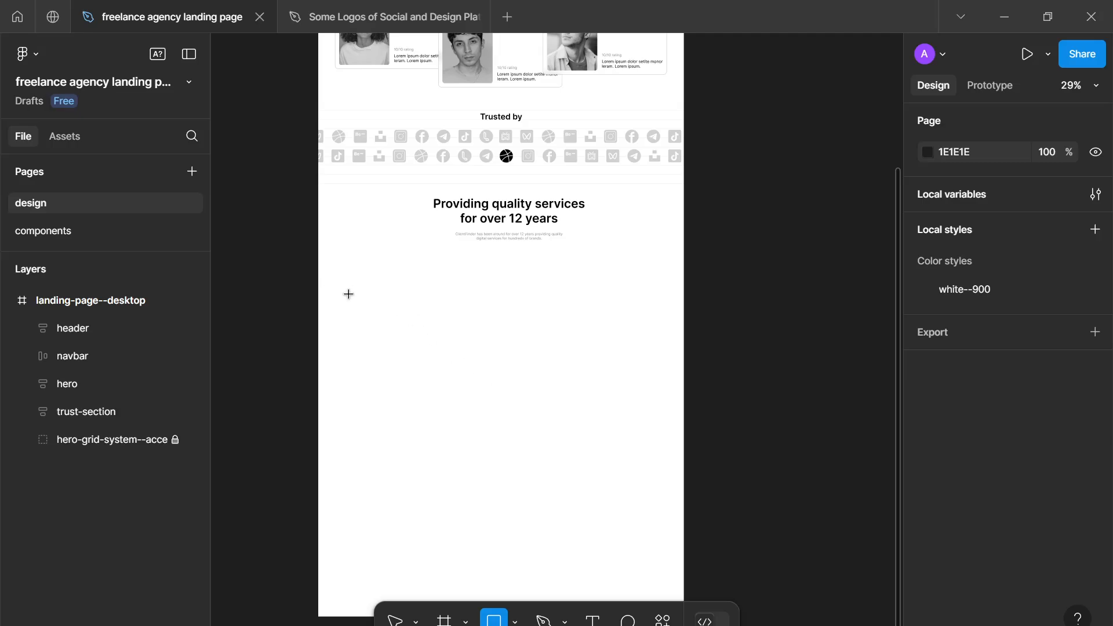
{"action": "left_click_drag", "start_coordinate": [438, 241], "coordinate": [443, 421]}
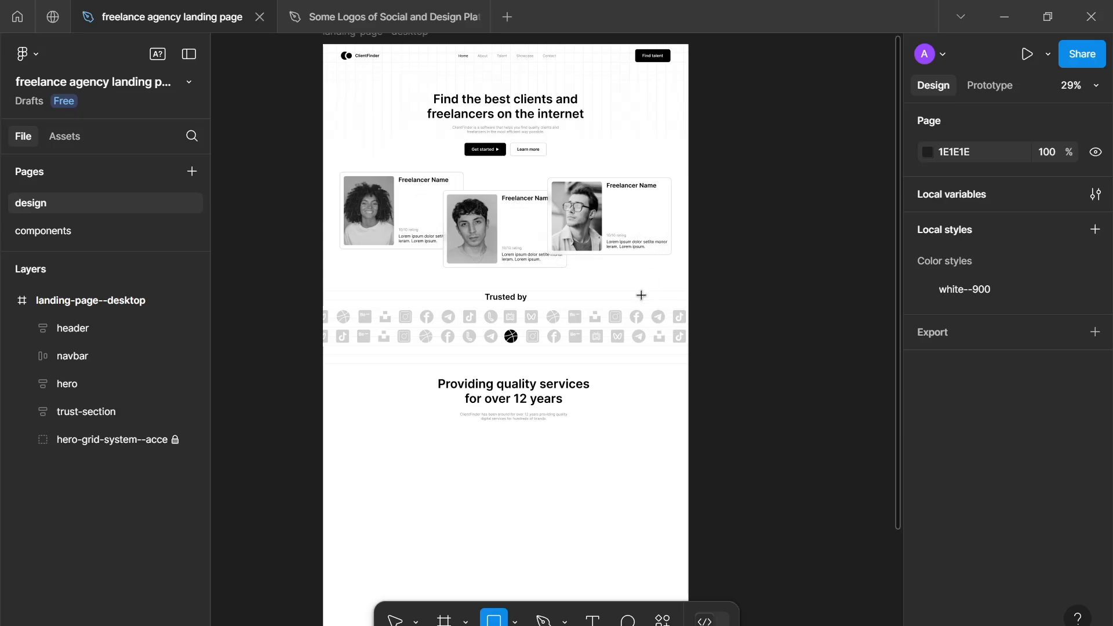
{"action": "scroll", "coordinate": [582, 411], "scroll_direction": "down", "scroll_amount": 3}
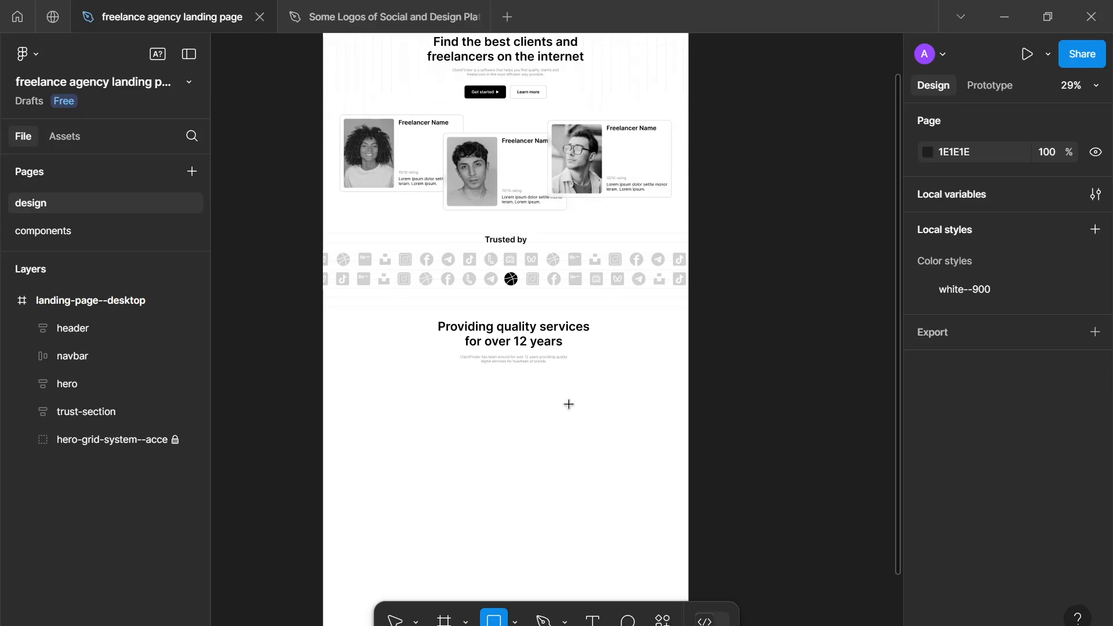
{"action": "scroll", "coordinate": [475, 443], "scroll_direction": "up", "scroll_amount": 3, "text": "ctrl"}
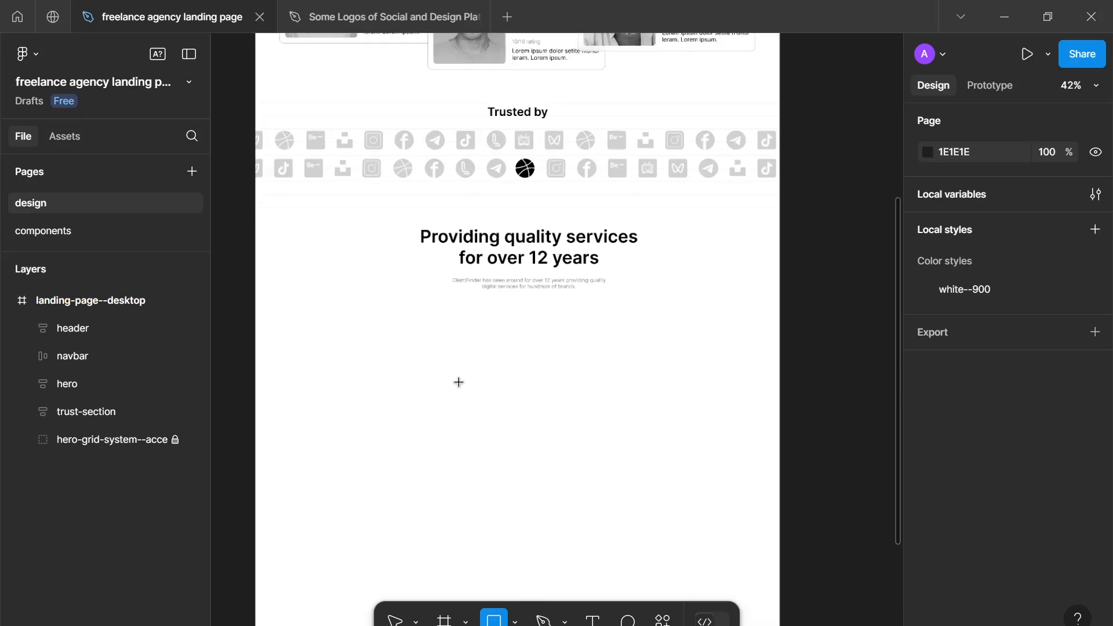
{"action": "scroll", "coordinate": [458, 382], "scroll_direction": "down", "scroll_amount": 2}
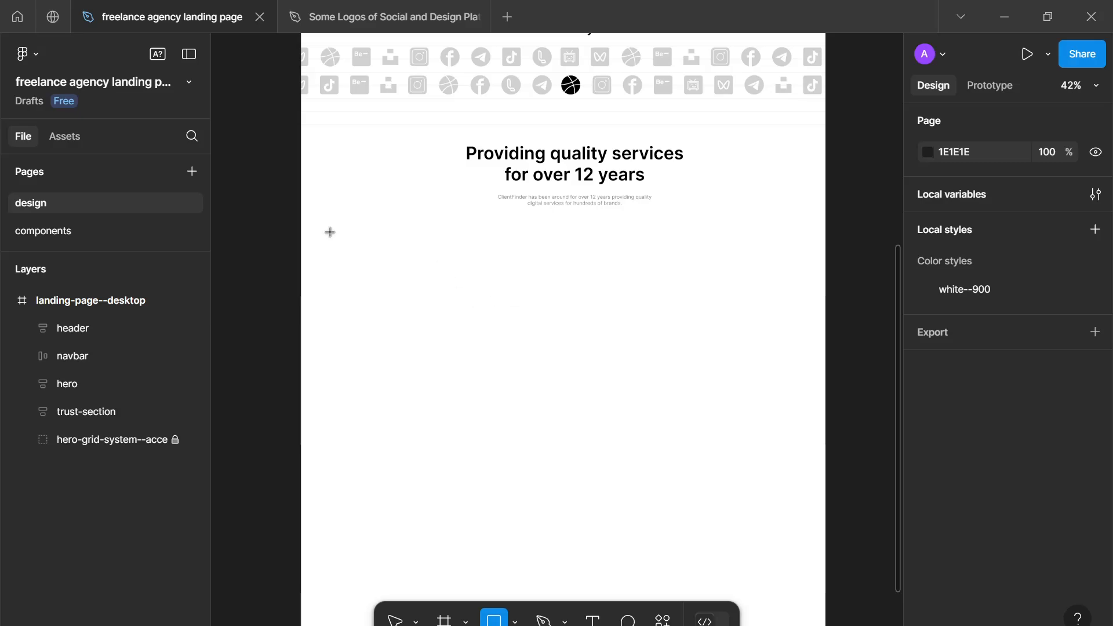
{"action": "left_click_drag", "start_coordinate": [331, 232], "coordinate": [488, 380]}
{"action": "left_click", "coordinate": [542, 375]}
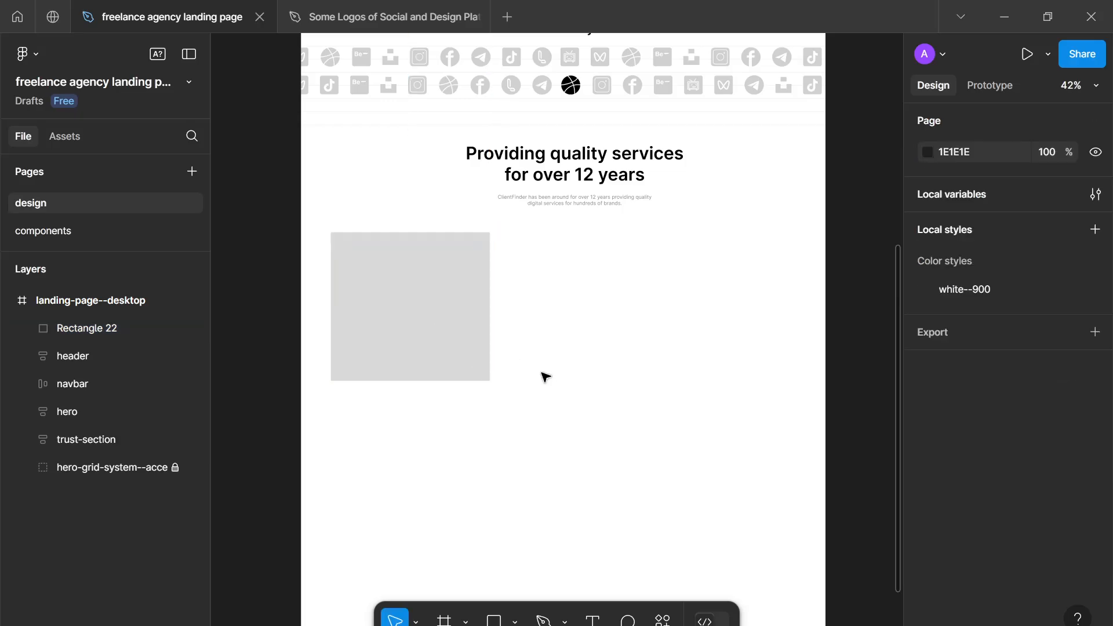
- Set the new rectangle's corner radius to 16
{"action": "scroll", "coordinate": [485, 358], "scroll_direction": "down", "scroll_amount": 2, "text": "ctrl"}
{"action": "left_click", "coordinate": [441, 334]}
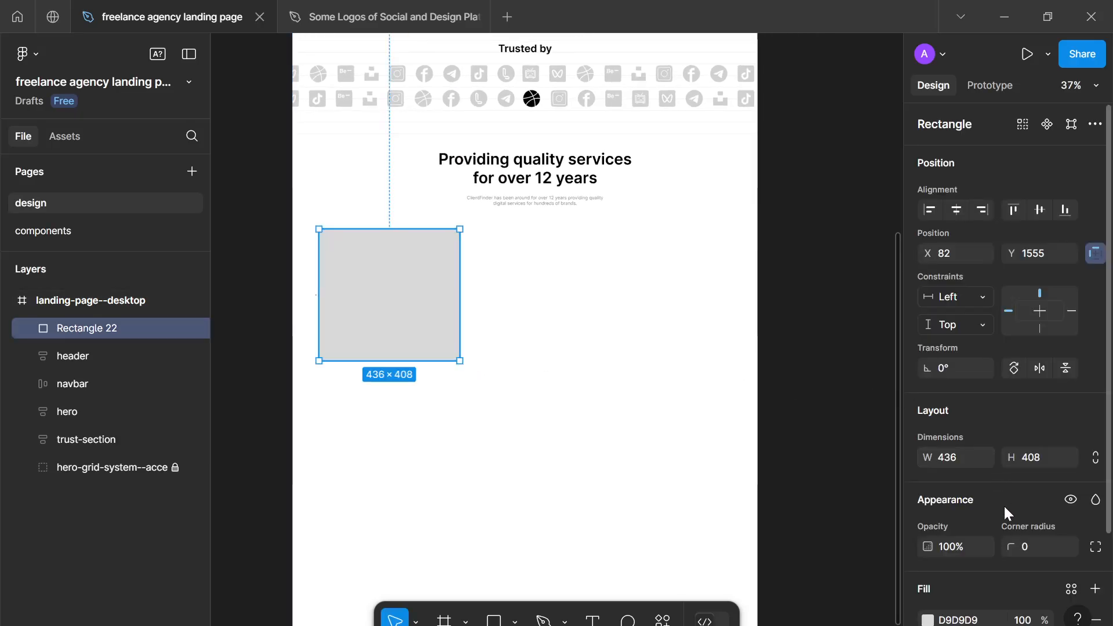
{"action": "left_click", "coordinate": [1025, 544]}
{"action": "type", "text": "16"}
{"action": "key", "text": "Return"}
- Enlarge the rectangle to about 1265 × 1009 so it spans the services area
{"action": "scroll", "coordinate": [498, 361], "scroll_direction": "down", "scroll_amount": 3}
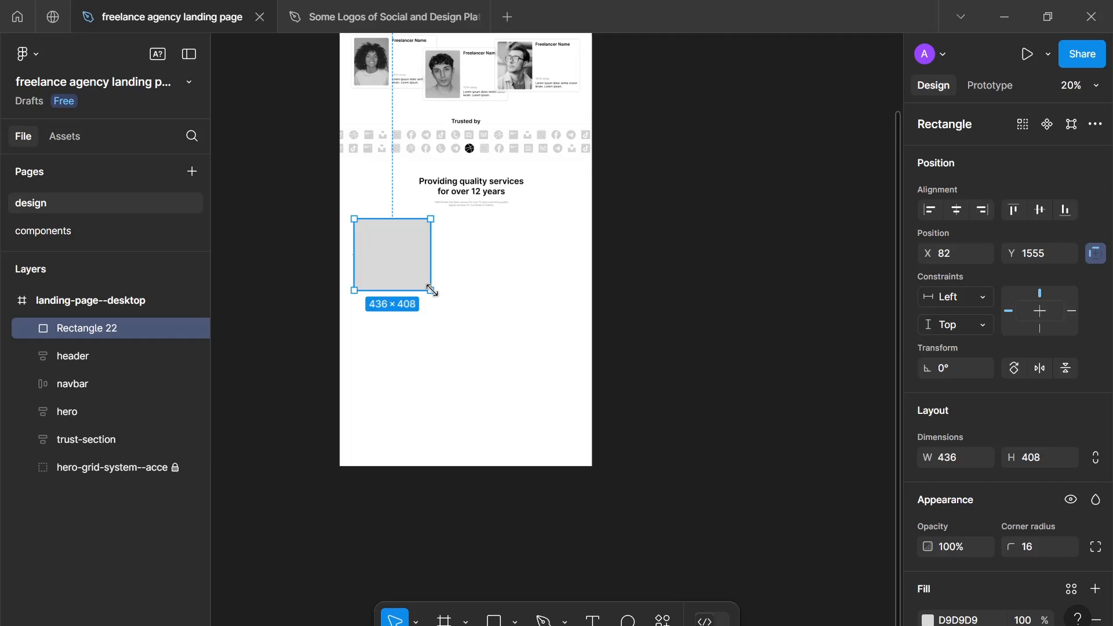
{"action": "left_click_drag", "start_coordinate": [432, 290], "coordinate": [576, 396]}
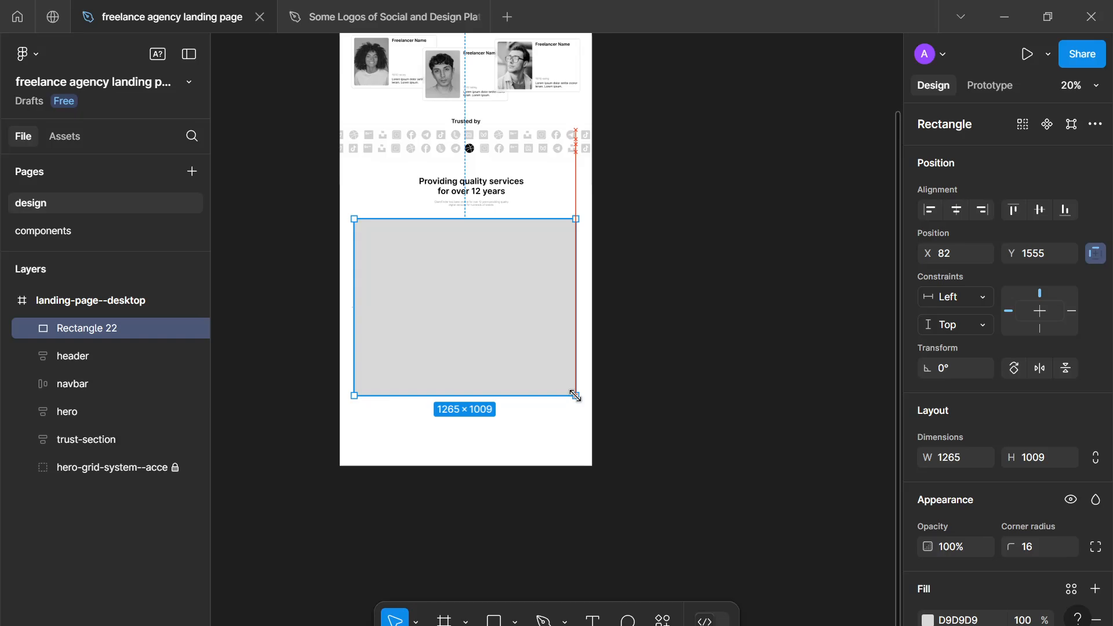
{"action": "left_click", "coordinate": [469, 491]}
{"action": "scroll", "coordinate": [454, 366], "scroll_direction": "up", "scroll_amount": 4}
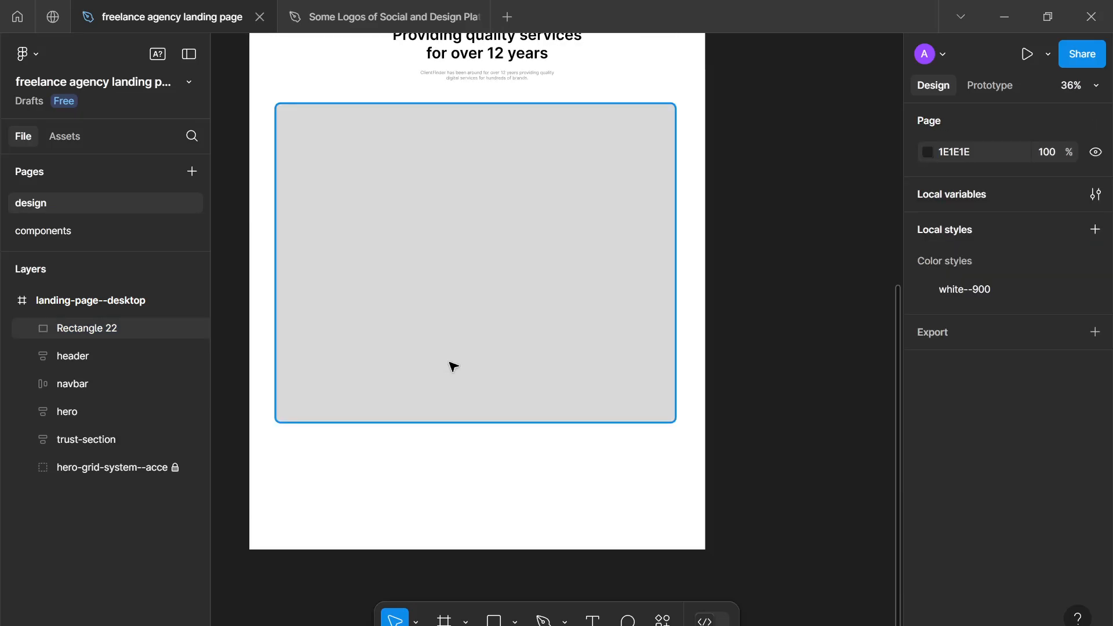
{"action": "left_click", "coordinate": [674, 407]}
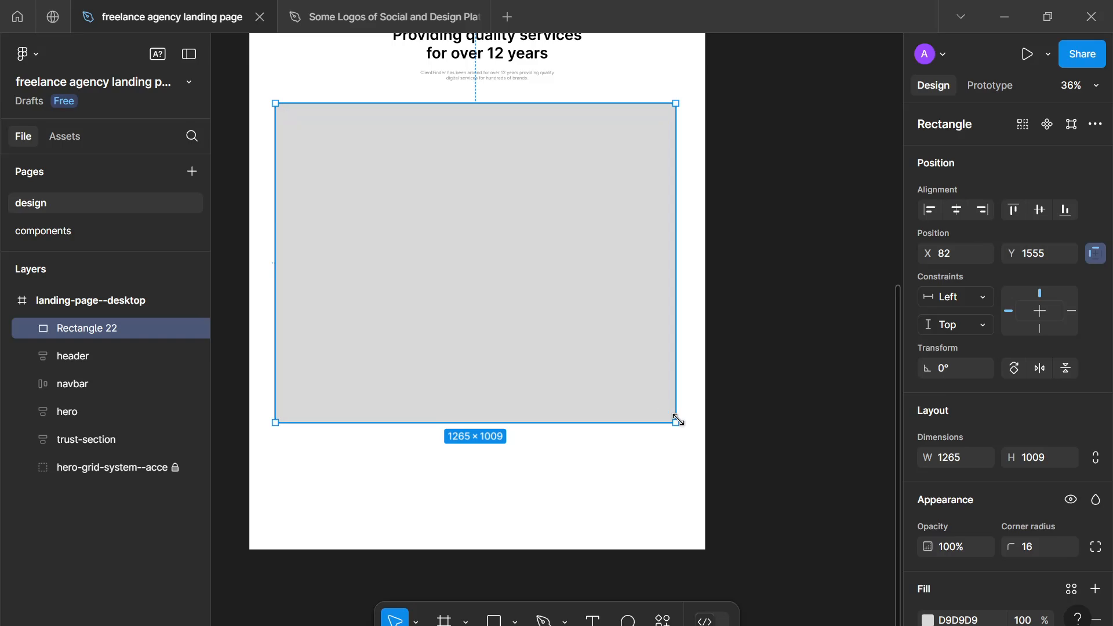
- Shrink the rectangle to 383 high and duplicate it into two rows of two, with copies about 770, 687 and 562 wide
{"action": "left_click_drag", "start_coordinate": [678, 421], "coordinate": [396, 321]}
{"action": "key", "text": "ctrl+d"}
{"action": "key", "text": "ctrl+d"}
{"action": "left_click_drag", "start_coordinate": [520, 282], "coordinate": [439, 294]}
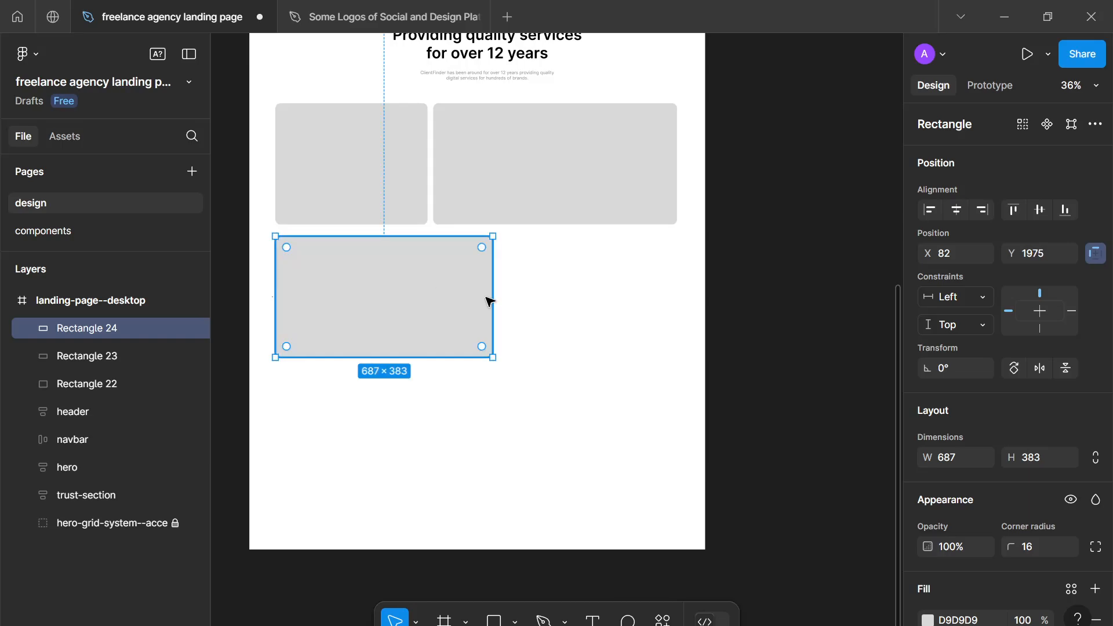
{"action": "key", "text": "ctrl+d"}
{"action": "left_click_drag", "start_coordinate": [431, 422], "coordinate": [811, 289]}
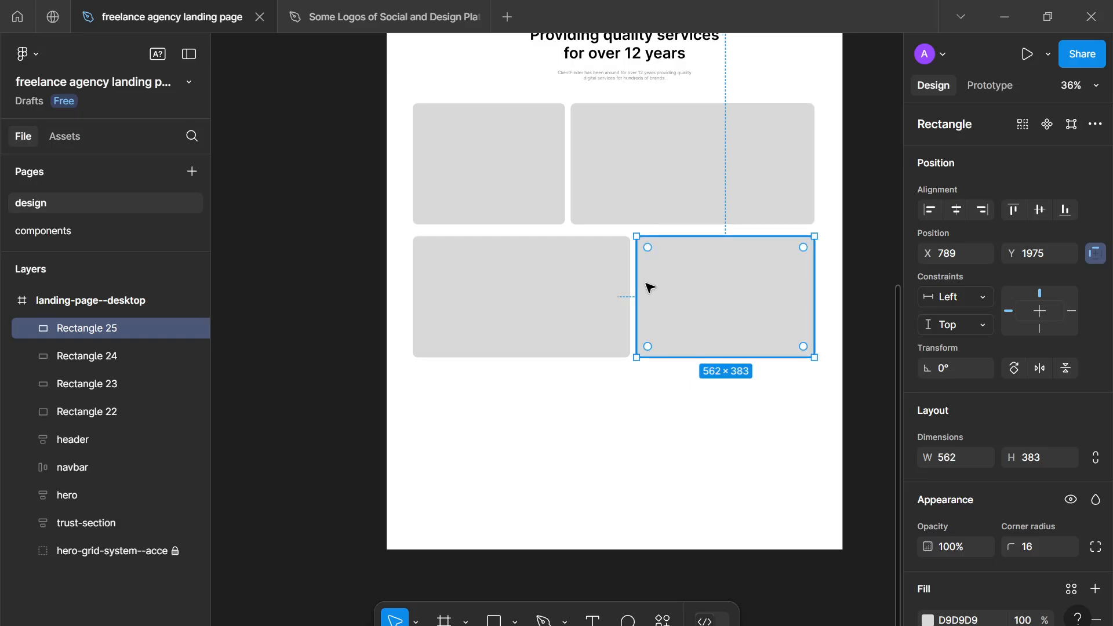
- Duplicate the second row's narrower rectangle to start a third row at X 82, Y 2395, and resize it to about 588 × 147
{"action": "left_click", "coordinate": [654, 408]}
{"action": "key", "text": "ctrl+d"}
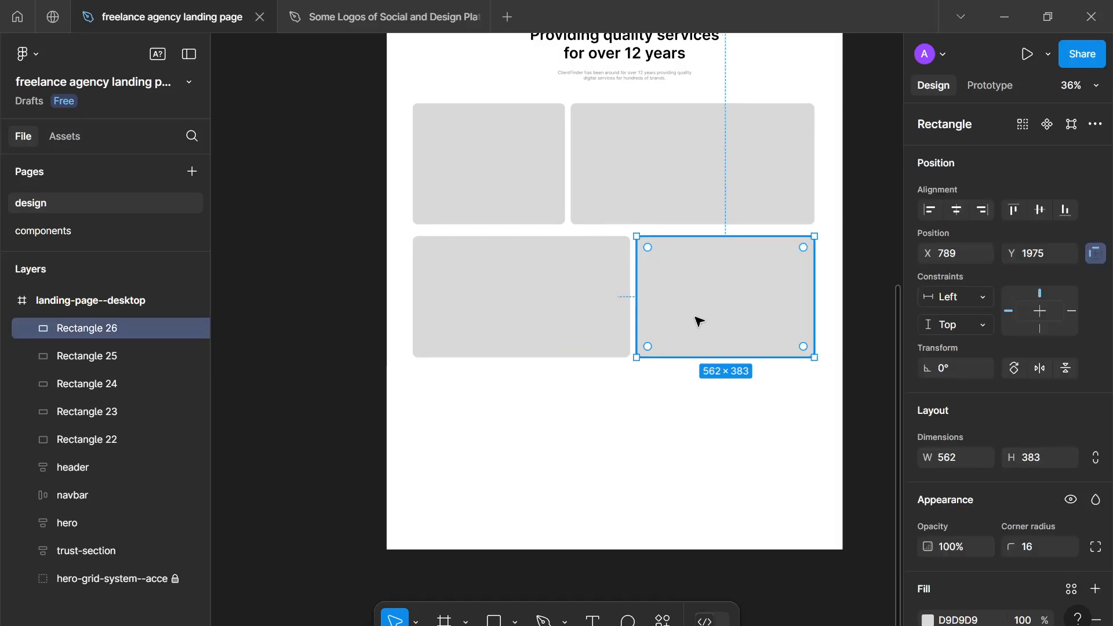
{"action": "left_click_drag", "start_coordinate": [686, 375], "coordinate": [481, 442]}
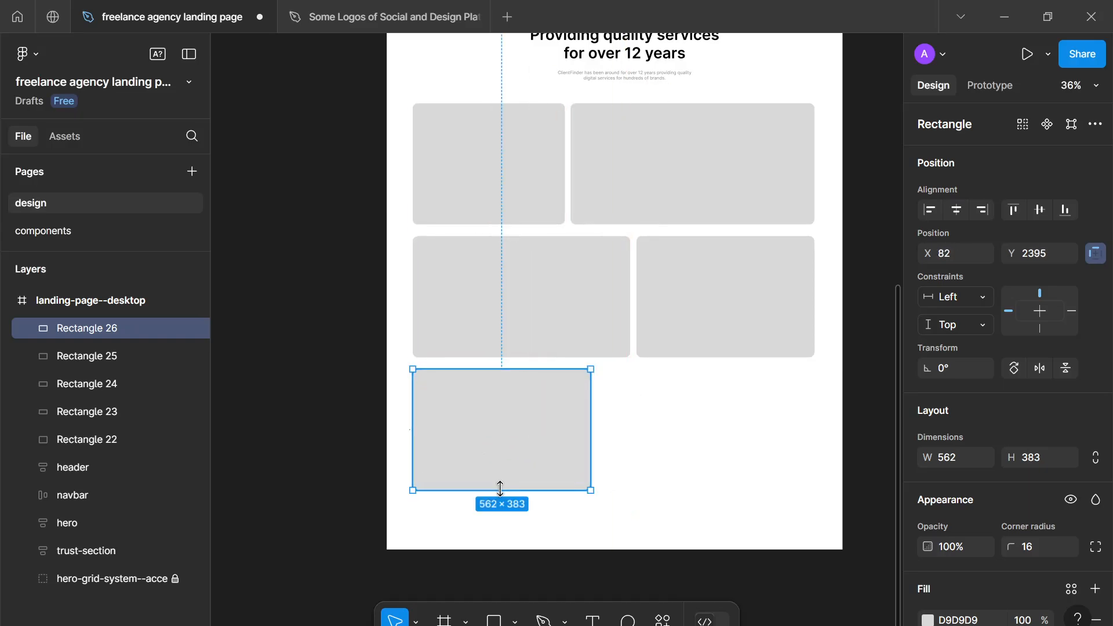
{"action": "left_click_drag", "start_coordinate": [500, 490], "coordinate": [522, 416]}
{"action": "mouse_move", "coordinate": [587, 392]}
{"action": "left_mouse_down"}
{"action": "mouse_move", "coordinate": [659, 390]}
{"action": "mouse_move", "coordinate": [646, 410]}
{"action": "mouse_move", "coordinate": [571, 409]}
{"action": "mouse_move", "coordinate": [599, 402]}
{"action": "left_mouse_up"}
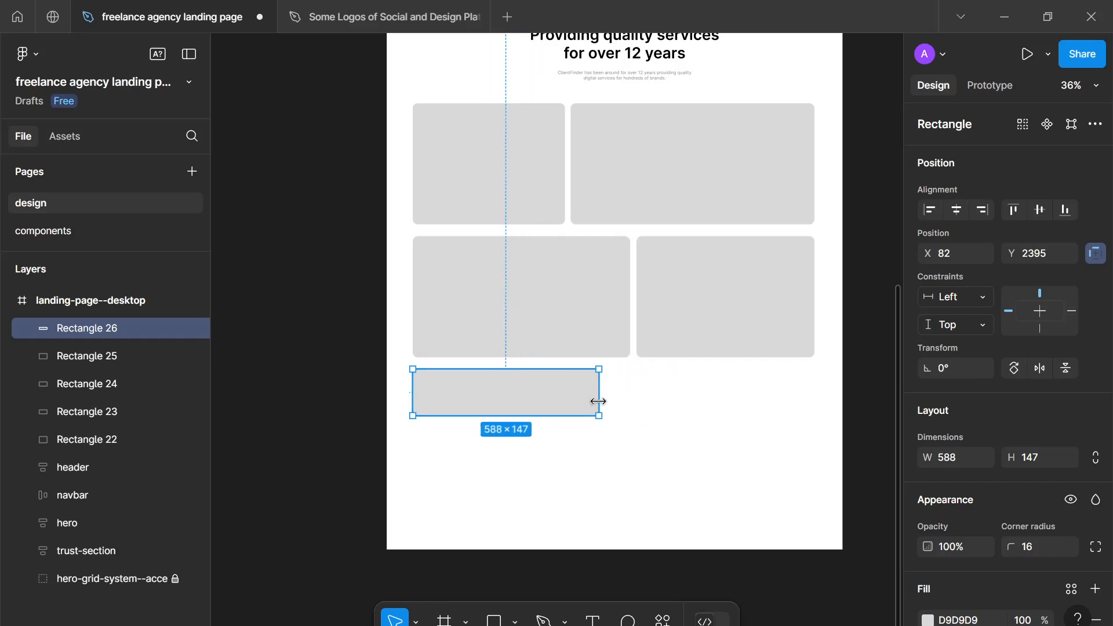
- Duplicate the short third-row rectangle and place the copy directly beneath it with a small gap
{"action": "key", "text": "ctrl+d"}
{"action": "left_click_drag", "start_coordinate": [373, 543], "coordinate": [622, 466]}
{"action": "left_click_drag", "start_coordinate": [705, 502], "coordinate": [611, 485]}
- Duplicate the 562 × 383 rectangle beside the stacked pair at X 690, Y 2395, and resize it to match the pair's height and the grid's right edge
{"action": "left_click", "coordinate": [670, 293]}
{"action": "key", "text": "ctrl+d"}
{"action": "left_click_drag", "start_coordinate": [670, 292], "coordinate": [643, 425]}
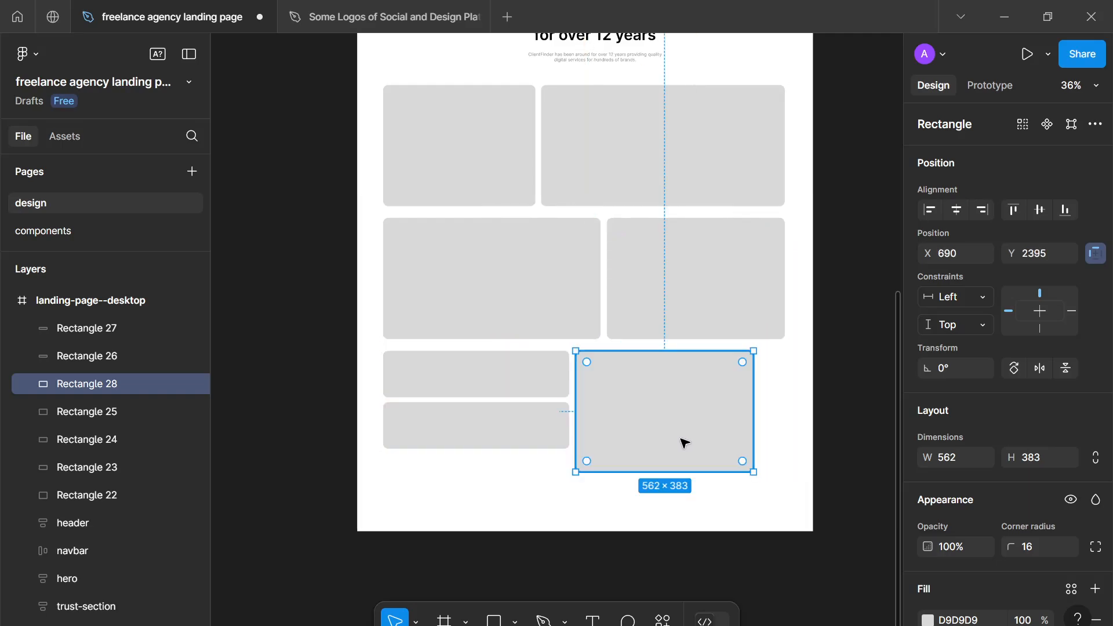
{"action": "left_click_drag", "start_coordinate": [754, 472], "coordinate": [781, 455]}
{"action": "left_click", "coordinate": [774, 471]}
- Examine the services rectangle grid up close and in proportion to the whole landing page
{"action": "scroll", "coordinate": [654, 484], "scroll_direction": "down", "scroll_amount": 10}
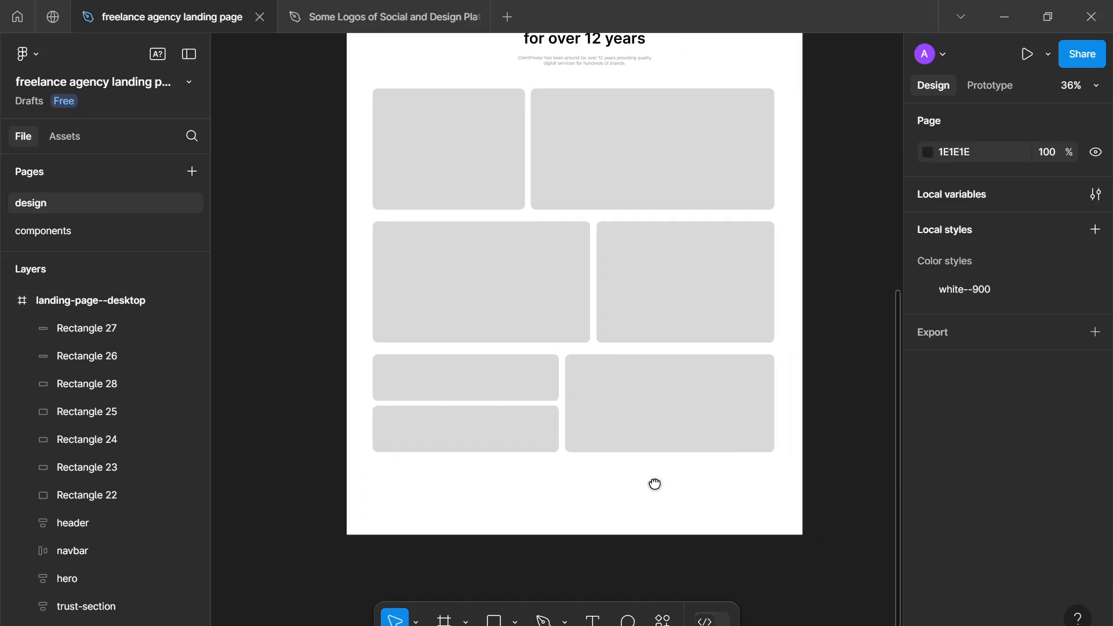
{"action": "scroll", "coordinate": [632, 494], "scroll_direction": "up", "scroll_amount": 6}
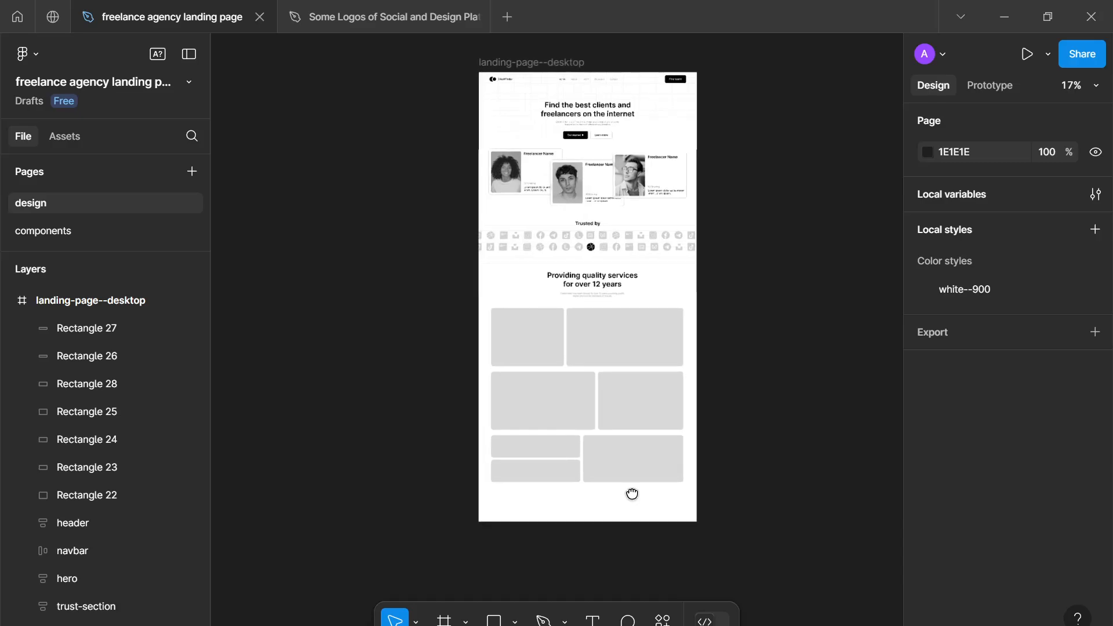
{"action": "scroll", "coordinate": [636, 497], "scroll_direction": "up", "scroll_amount": 1}
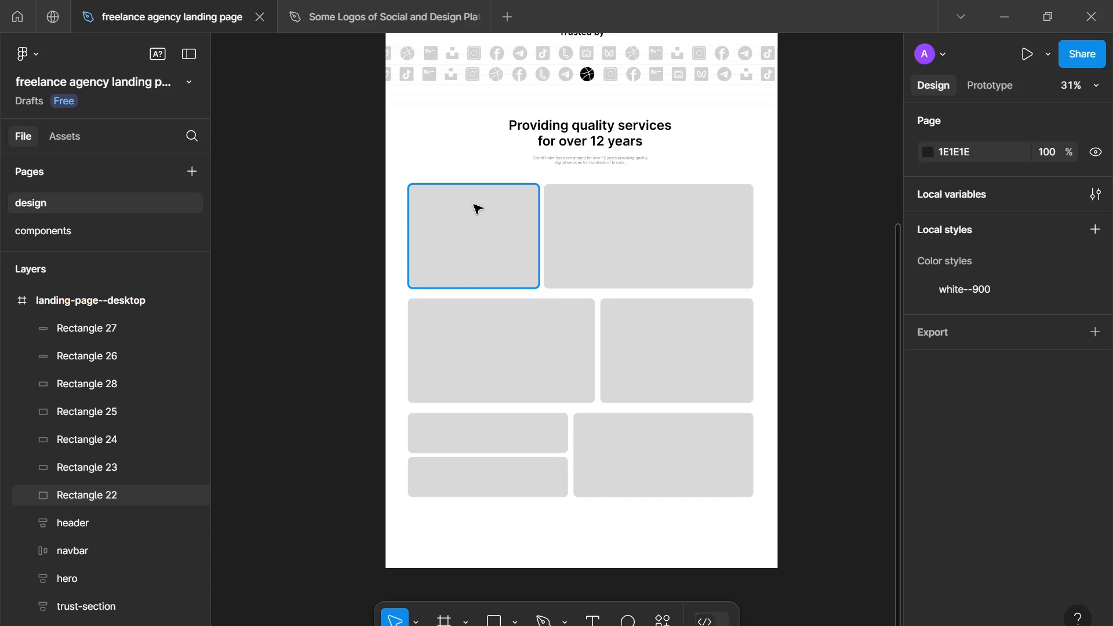
{"action": "left_click", "coordinate": [637, 223]}
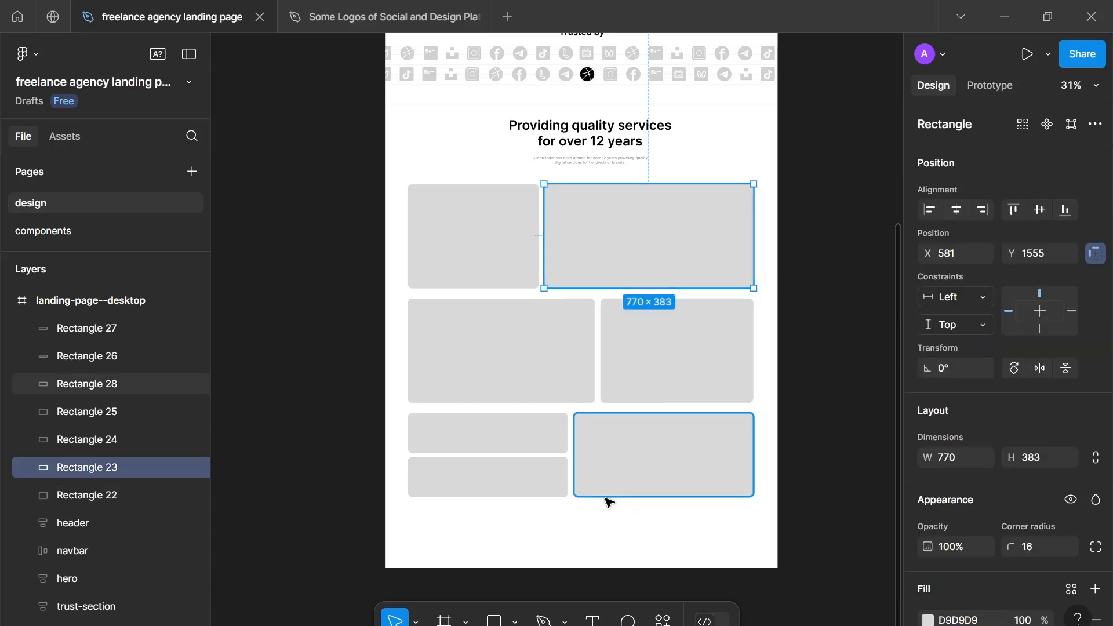
{"action": "left_click", "coordinate": [620, 511]}
{"action": "scroll", "coordinate": [619, 508], "scroll_direction": "down", "scroll_amount": 5}
{"action": "left_click_drag", "start_coordinate": [620, 507], "coordinate": [595, 515]}
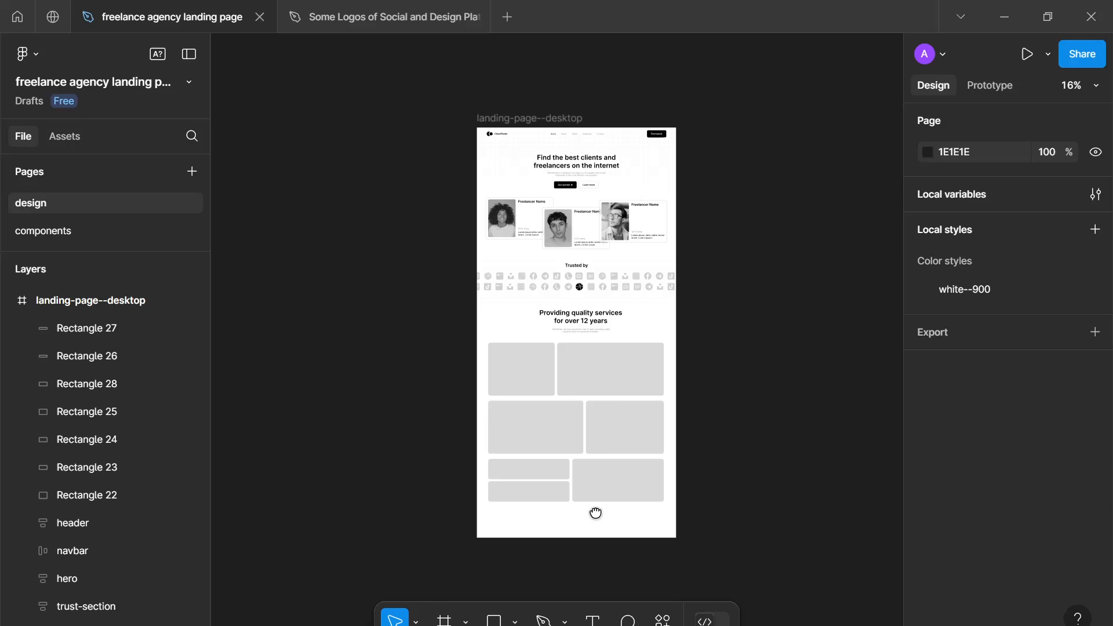
{"action": "scroll", "coordinate": [599, 511], "scroll_direction": "up", "scroll_amount": 1}
{"action": "scroll", "coordinate": [603, 516], "scroll_direction": "down", "scroll_amount": 2}
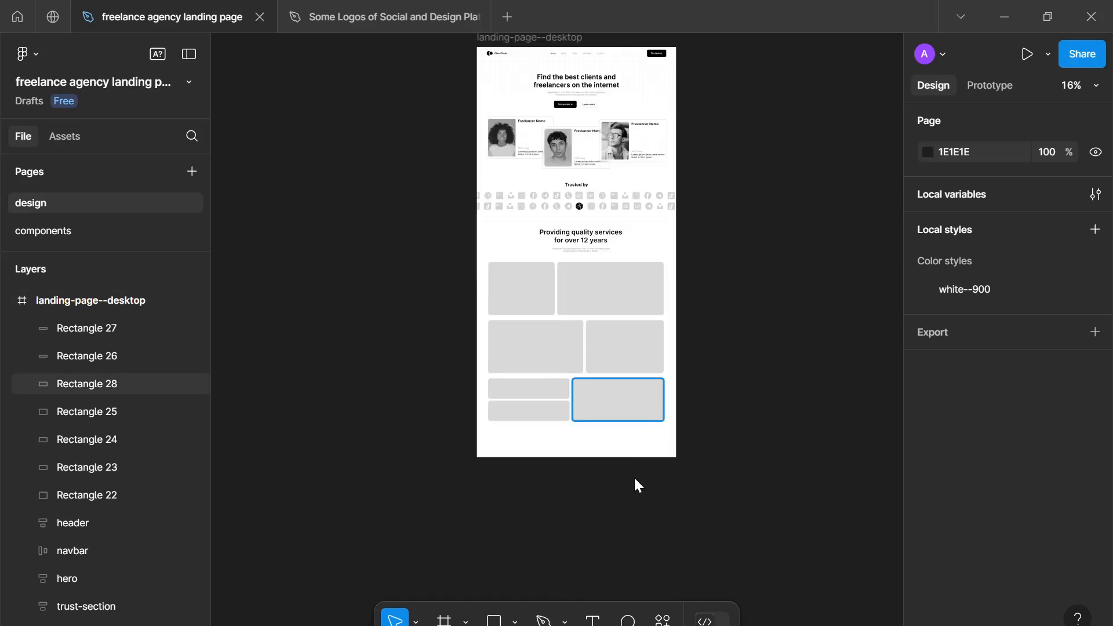
{"action": "scroll", "coordinate": [638, 485], "scroll_direction": "up", "scroll_amount": 5}
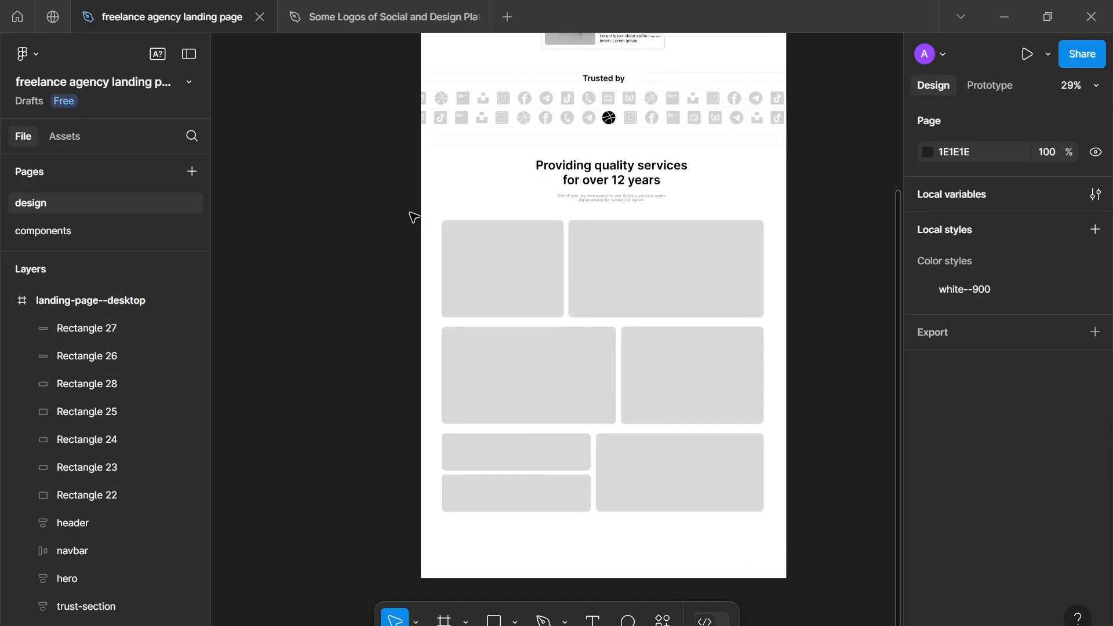
- Select all seven grid rectangles, scale them down together and center them below the services header, with the left edge at about X 254
{"action": "left_click_drag", "start_coordinate": [425, 213], "coordinate": [775, 525]}
{"action": "left_click", "coordinate": [776, 525]}
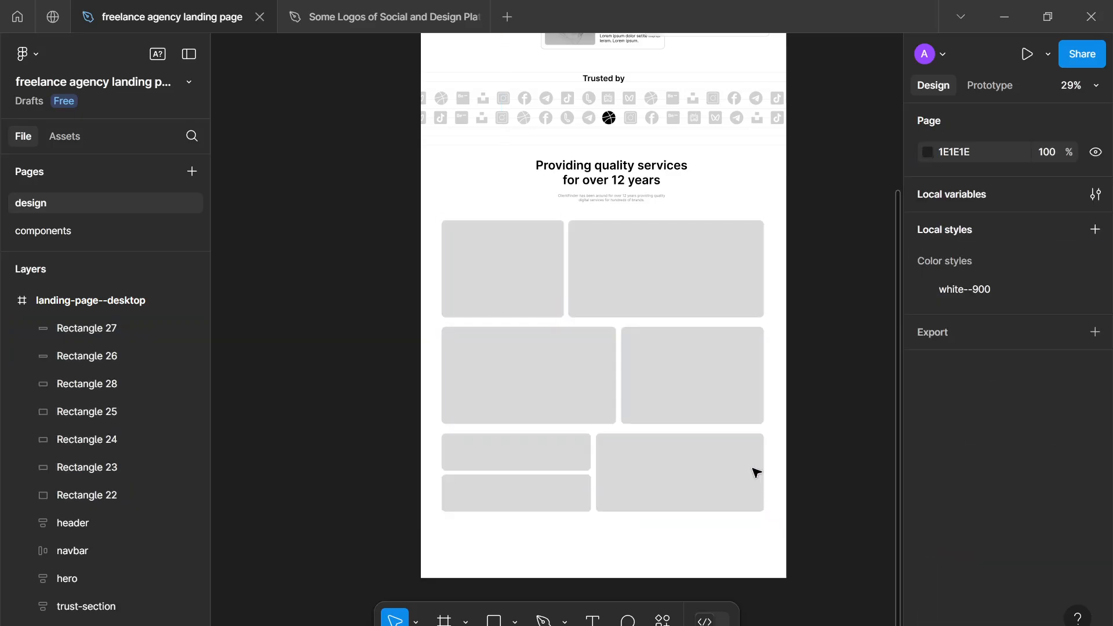
{"action": "left_click", "coordinate": [675, 290]}
{"action": "left_click", "coordinate": [548, 302], "text": "shift"}
{"action": "left_click", "coordinate": [586, 383], "text": "shift"}
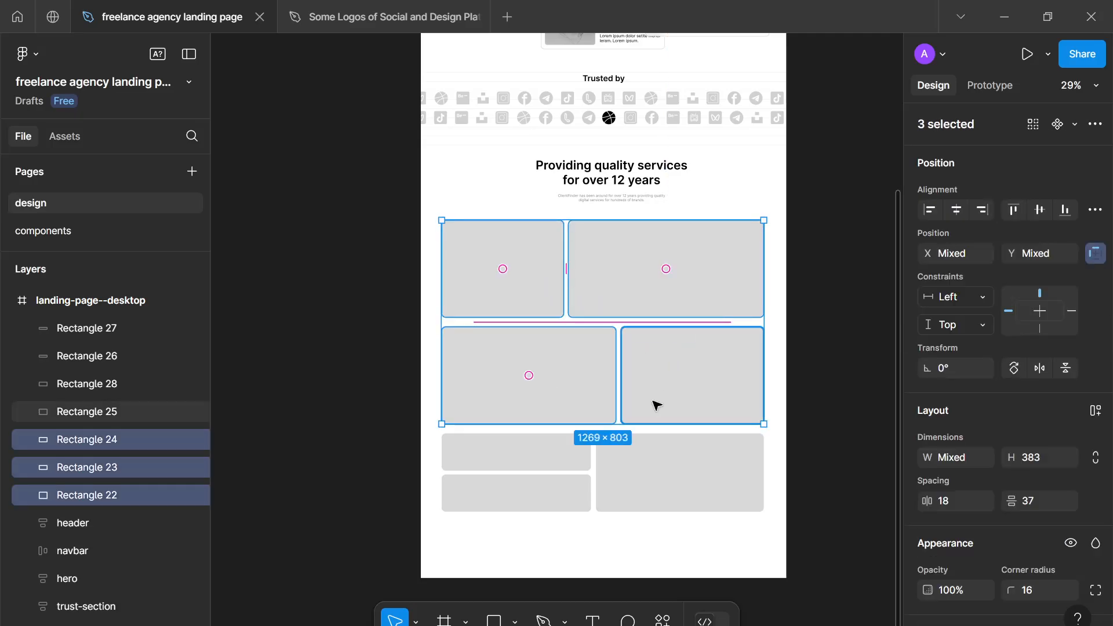
{"action": "left_click", "coordinate": [652, 412], "text": "shift"}
{"action": "left_click", "coordinate": [645, 500], "text": "shift"}
{"action": "left_click", "coordinate": [574, 460], "text": "shift"}
{"action": "left_click", "coordinate": [574, 500], "text": "shift"}
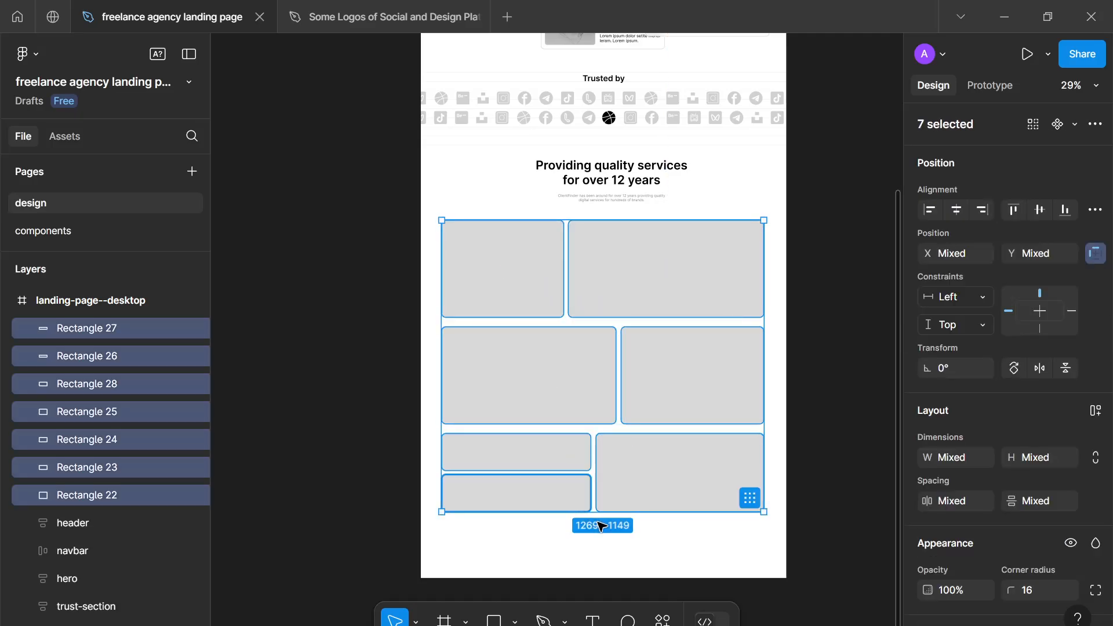
{"action": "left_click_drag", "start_coordinate": [601, 514], "coordinate": [611, 426]}
{"action": "left_click_drag", "start_coordinate": [442, 331], "coordinate": [516, 339]}
{"action": "left_click_drag", "start_coordinate": [608, 342], "coordinate": [588, 349]}
{"action": "left_click", "coordinate": [603, 482]}
- Extend the two lowest rectangles of the third row downward to a shared bottom edge, making the right one about 316 high
{"action": "scroll", "coordinate": [604, 482], "scroll_direction": "up", "scroll_amount": 5}
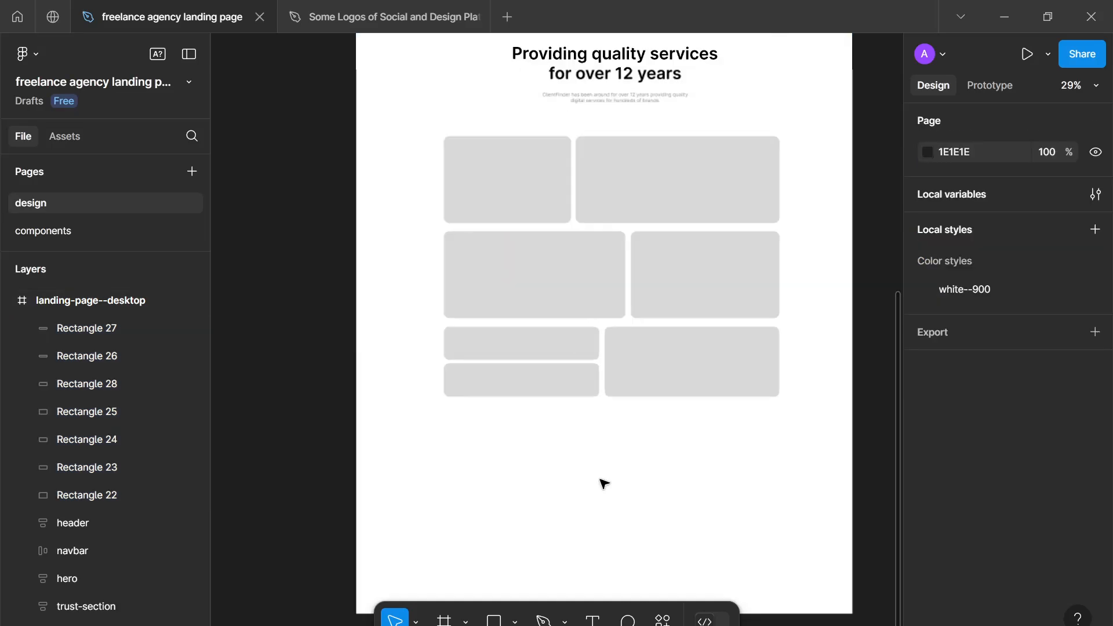
{"action": "scroll", "coordinate": [603, 483], "scroll_direction": "down", "scroll_amount": 3}
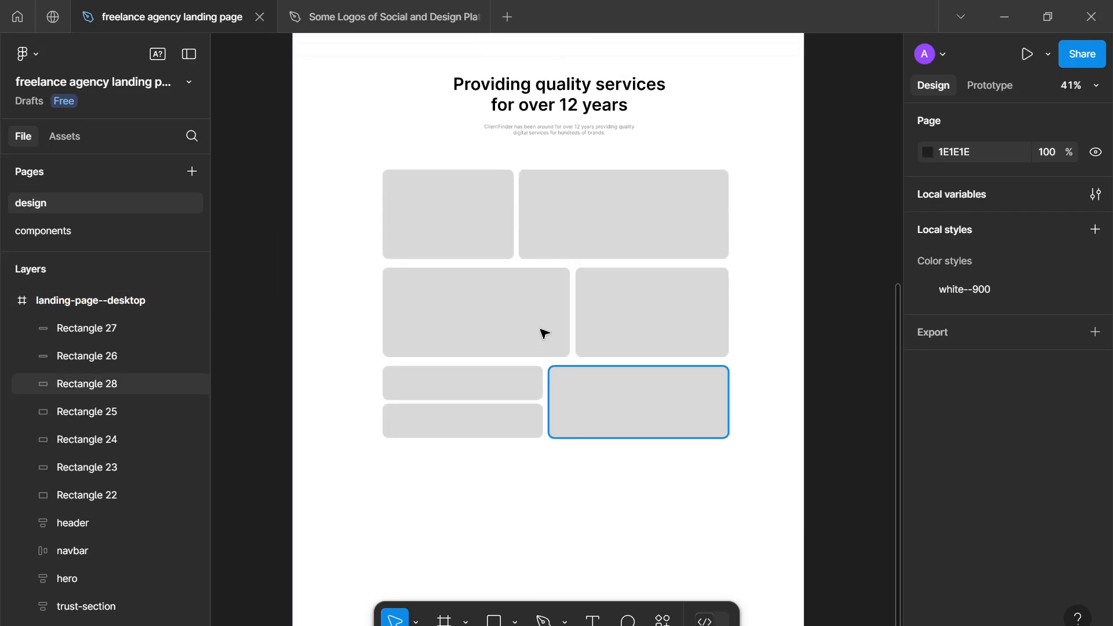
{"action": "left_click", "coordinate": [528, 422]}
{"action": "left_click_drag", "start_coordinate": [516, 438], "coordinate": [520, 479]}
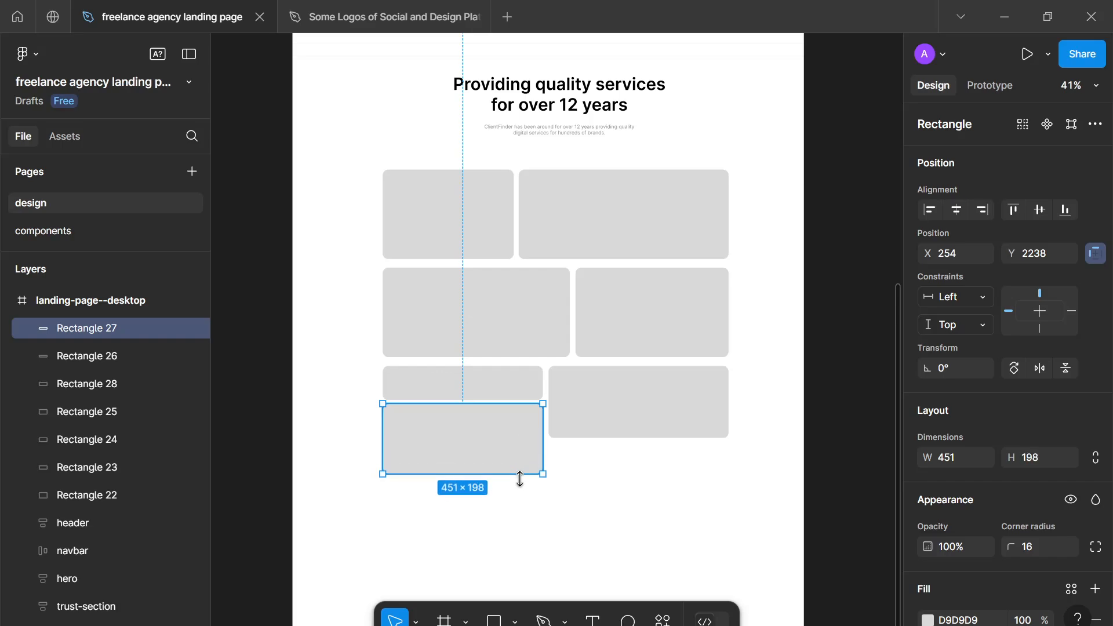
{"action": "left_click", "coordinate": [609, 415]}
{"action": "left_click_drag", "start_coordinate": [611, 439], "coordinate": [606, 478]}
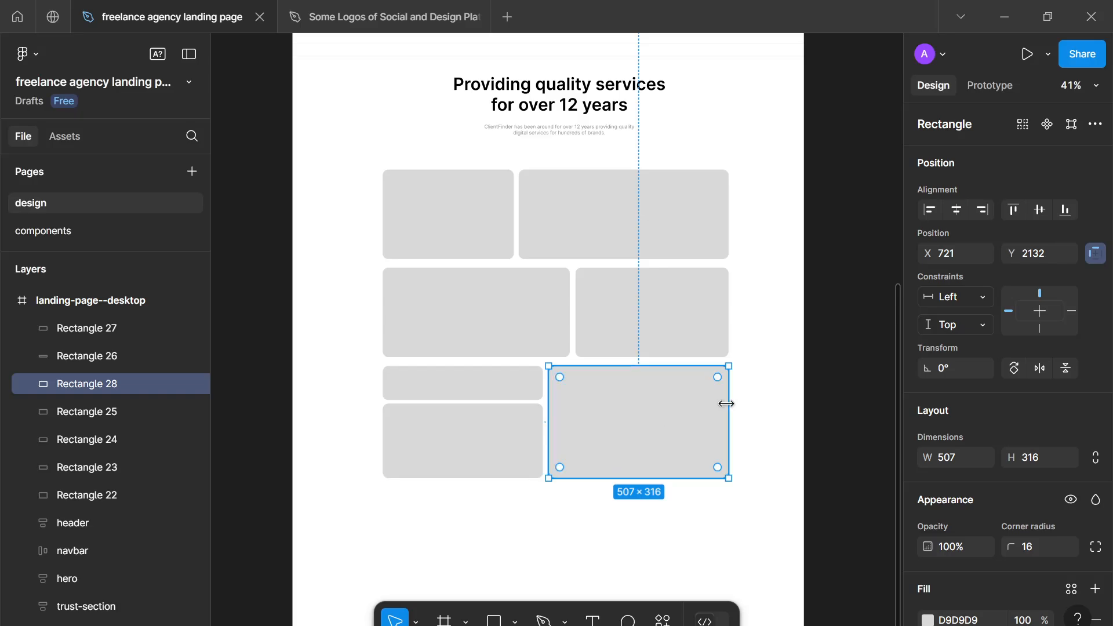
- Narrow the third row's right rectangle and add a duplicate beside it, about 178 × 316 at X 1050, Y 2132, ending at the grid's right edge
{"action": "left_click_drag", "start_coordinate": [729, 406], "coordinate": [660, 412]}
{"action": "key", "text": "ctrl+d"}
{"action": "left_click_drag", "start_coordinate": [574, 420], "coordinate": [692, 427]}
{"action": "left_click_drag", "start_coordinate": [736, 416], "coordinate": [730, 416]}
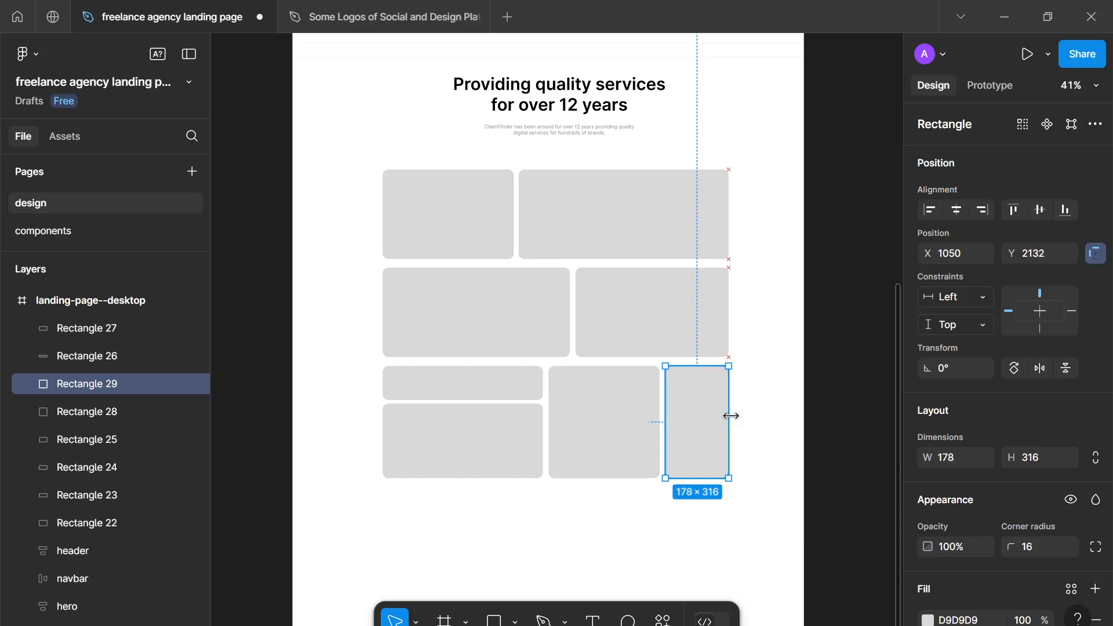
{"action": "left_click", "coordinate": [738, 508]}
{"action": "scroll", "coordinate": [735, 502], "scroll_direction": "down", "scroll_amount": 2}
{"action": "scroll", "coordinate": [728, 496], "scroll_direction": "down", "scroll_amount": 2}
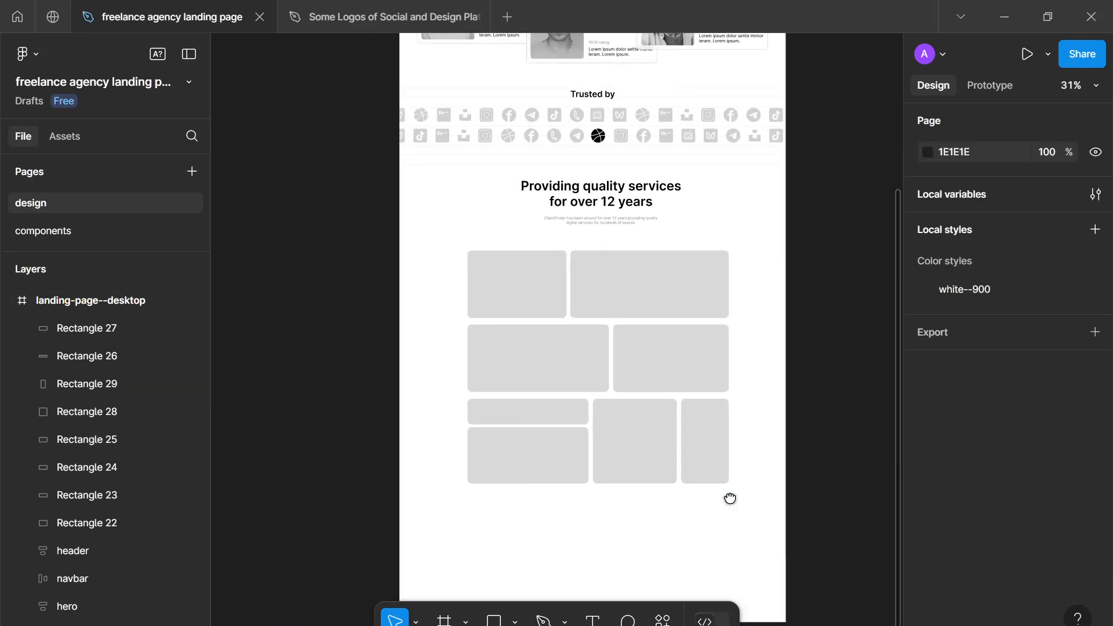
{"action": "scroll", "coordinate": [748, 509], "scroll_direction": "up", "scroll_amount": 3}
{"action": "scroll", "coordinate": [751, 510], "scroll_direction": "down", "scroll_amount": 2}
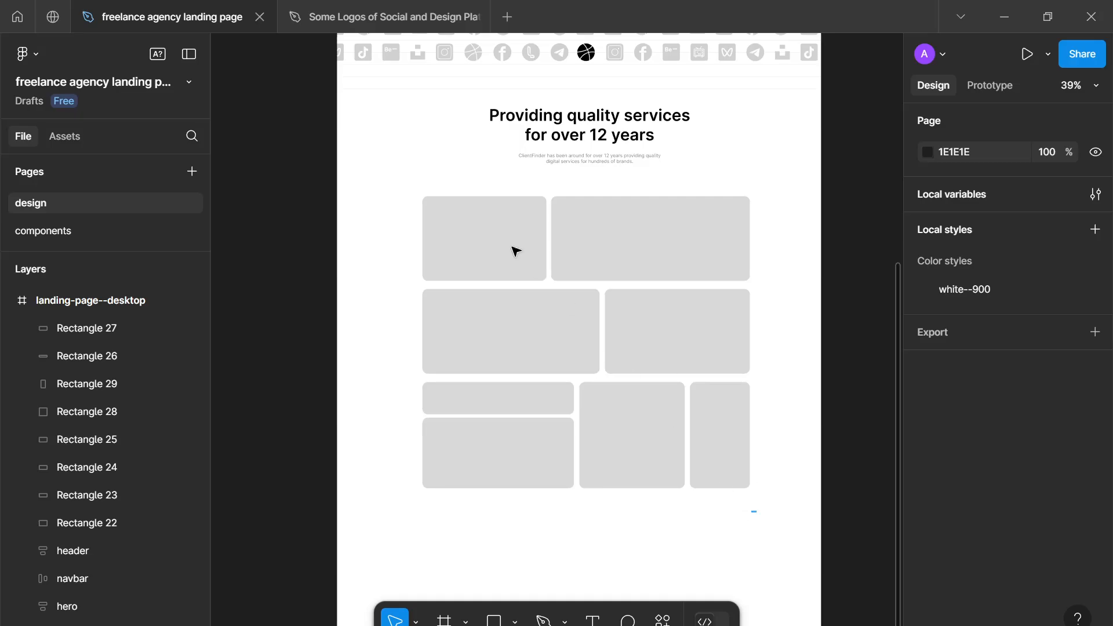
- Wrap all eight grid rectangles in an auto layout frame with horizontal and vertical gaps of 16
{"action": "left_click_drag", "start_coordinate": [753, 512], "coordinate": [408, 191]}
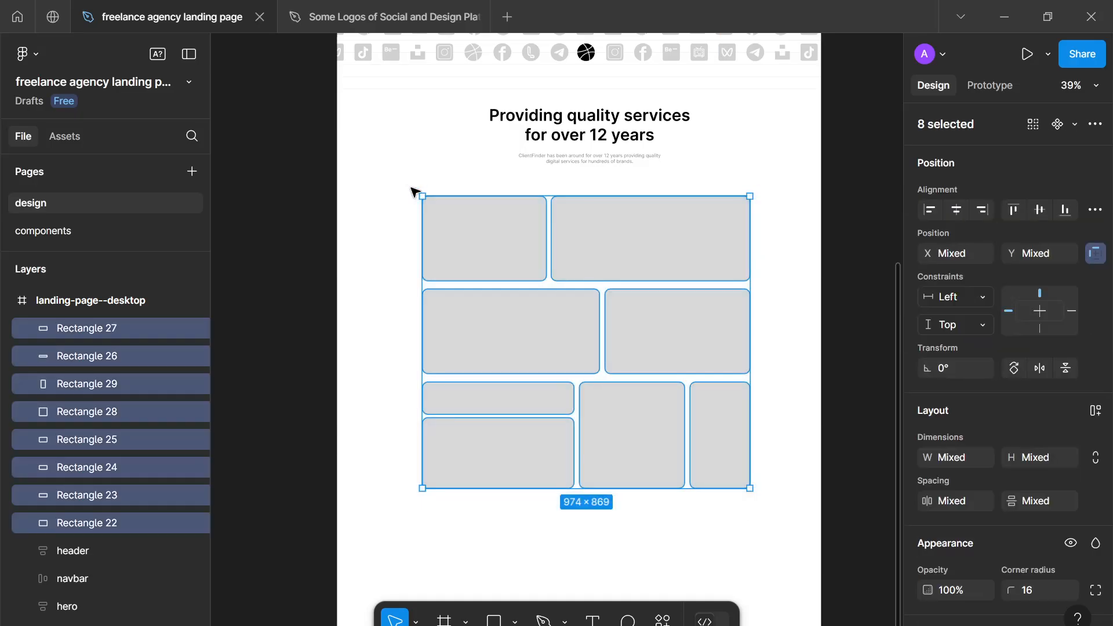
{"action": "key", "text": "shift+a"}
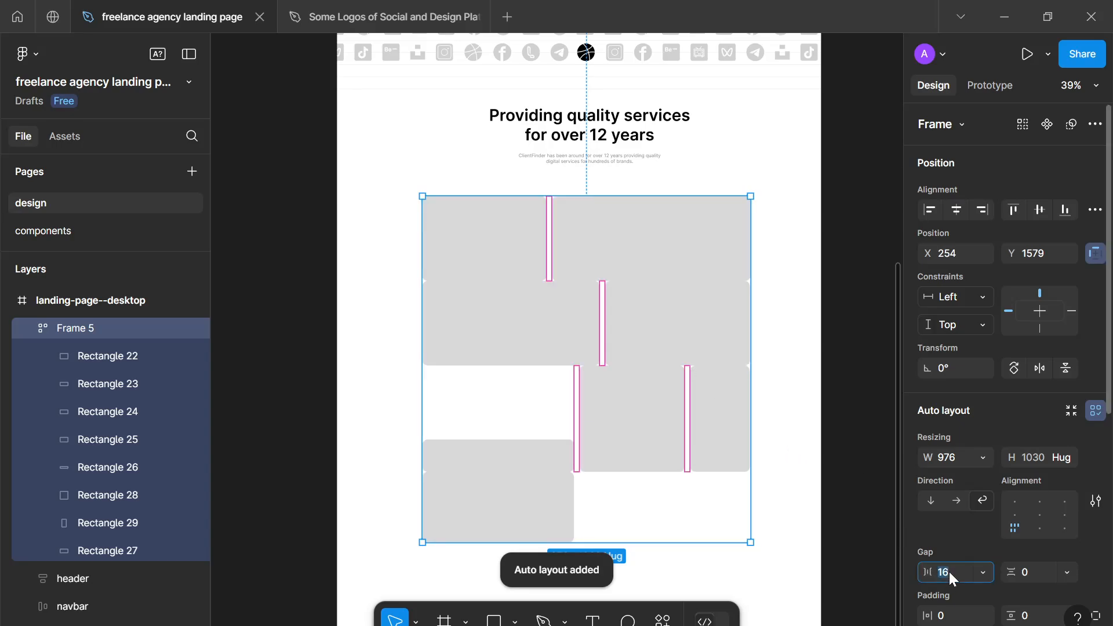
{"action": "type", "text": "16"}
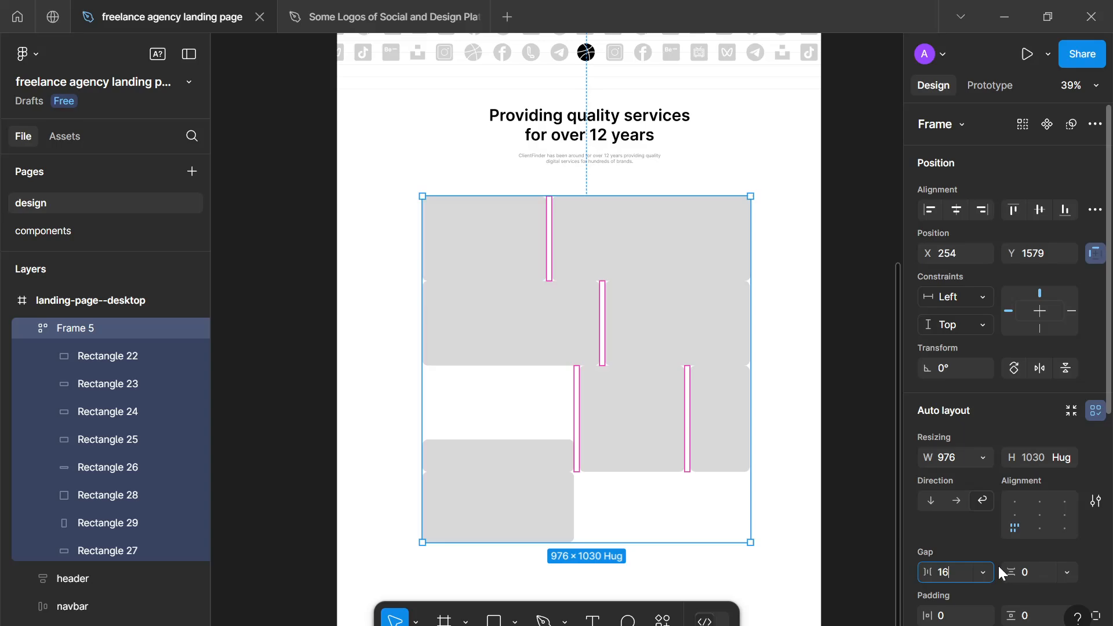
{"action": "left_click", "coordinate": [1043, 575]}
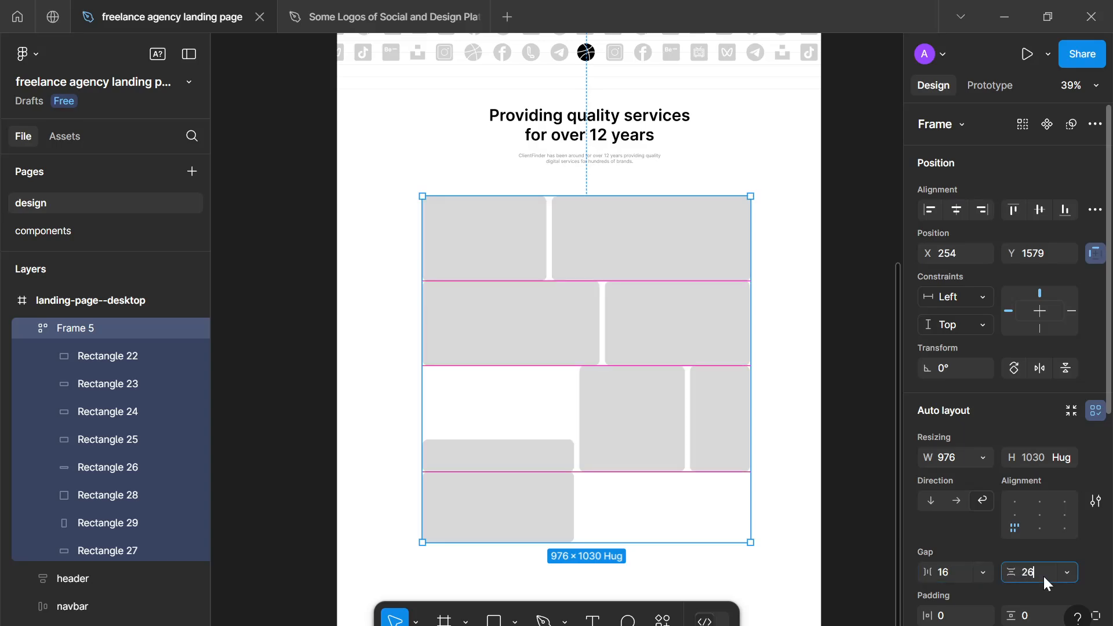
{"action": "type", "text": "16"}
{"action": "key", "text": "Return"}
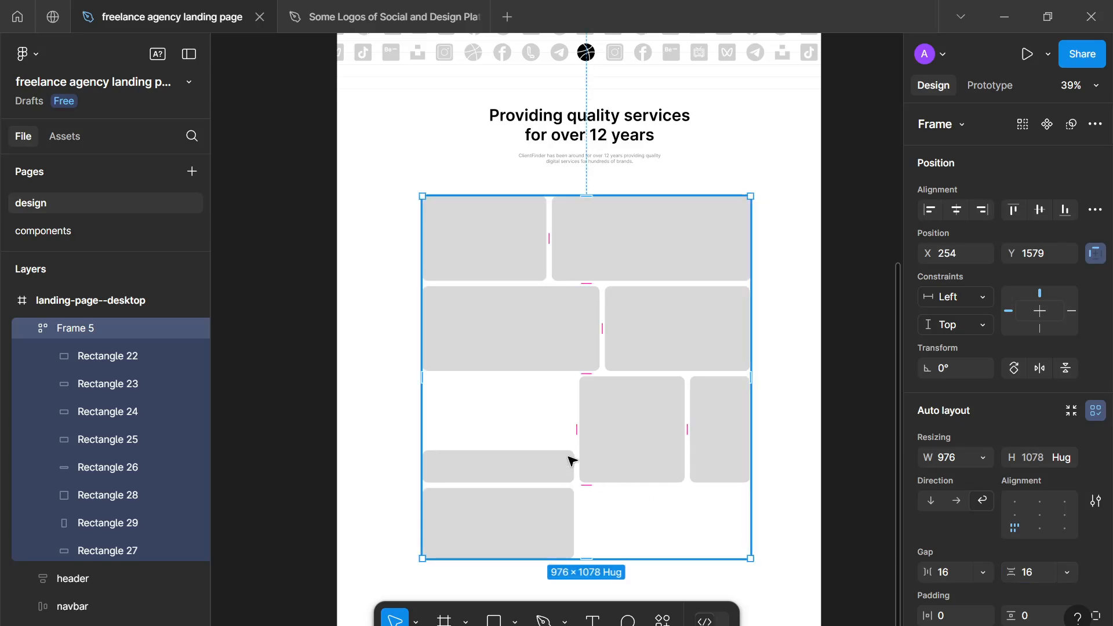
- Ungroup the auto layout frame and move the two stacked left rectangles up to align with the third row's top edge
{"action": "right_click", "coordinate": [590, 454]}
{"action": "left_click", "coordinate": [660, 345]}
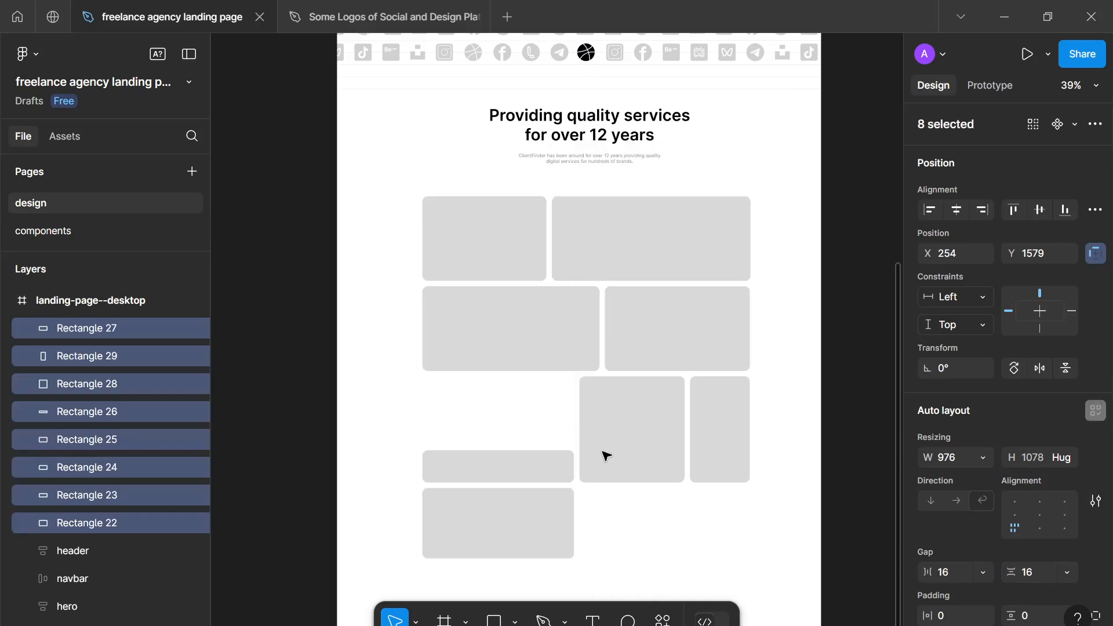
{"action": "left_click", "coordinate": [619, 571]}
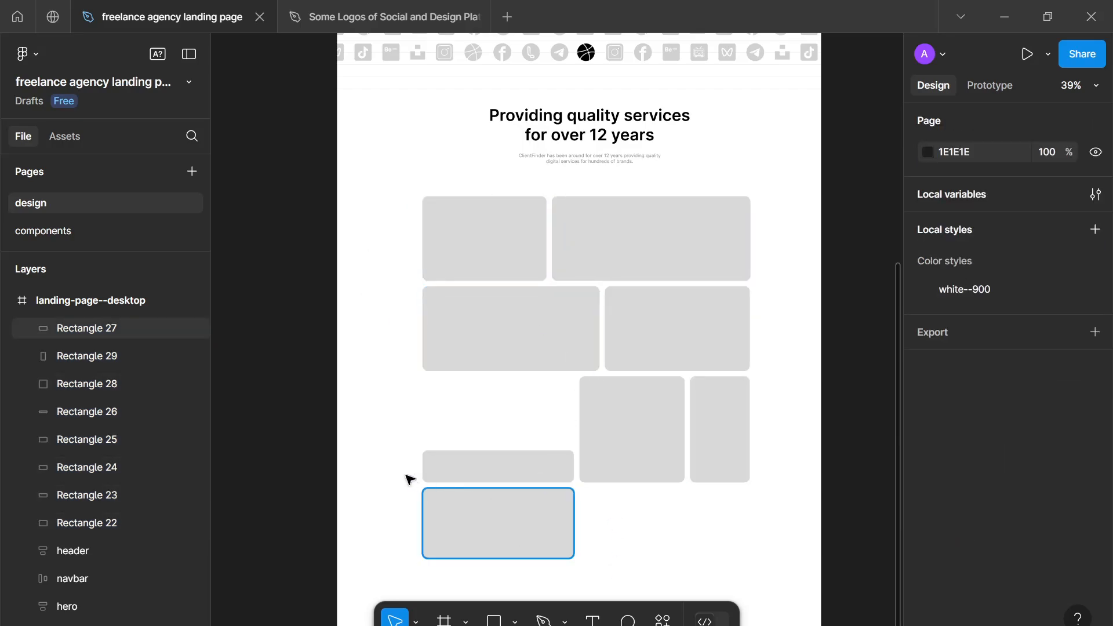
{"action": "left_click_drag", "start_coordinate": [405, 429], "coordinate": [544, 465]}
{"action": "left_click", "coordinate": [748, 510]}
- Group the eight grid rectangles and name the group bento-grid
{"action": "left_click_drag", "start_coordinate": [767, 505], "coordinate": [397, 191]}
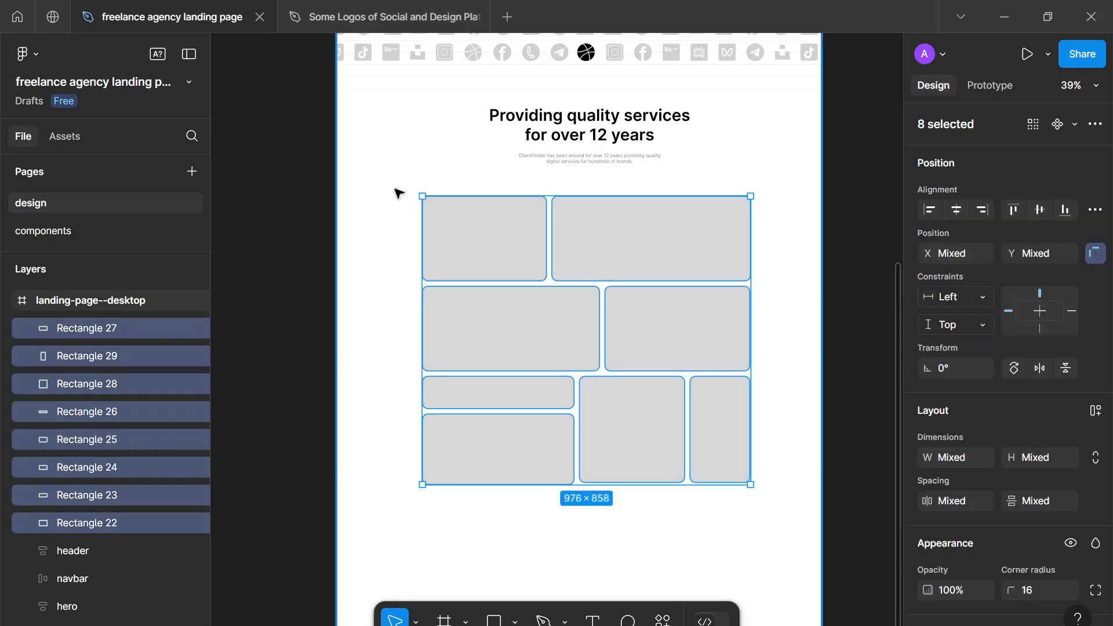
{"action": "key", "text": "ctrl+g"}
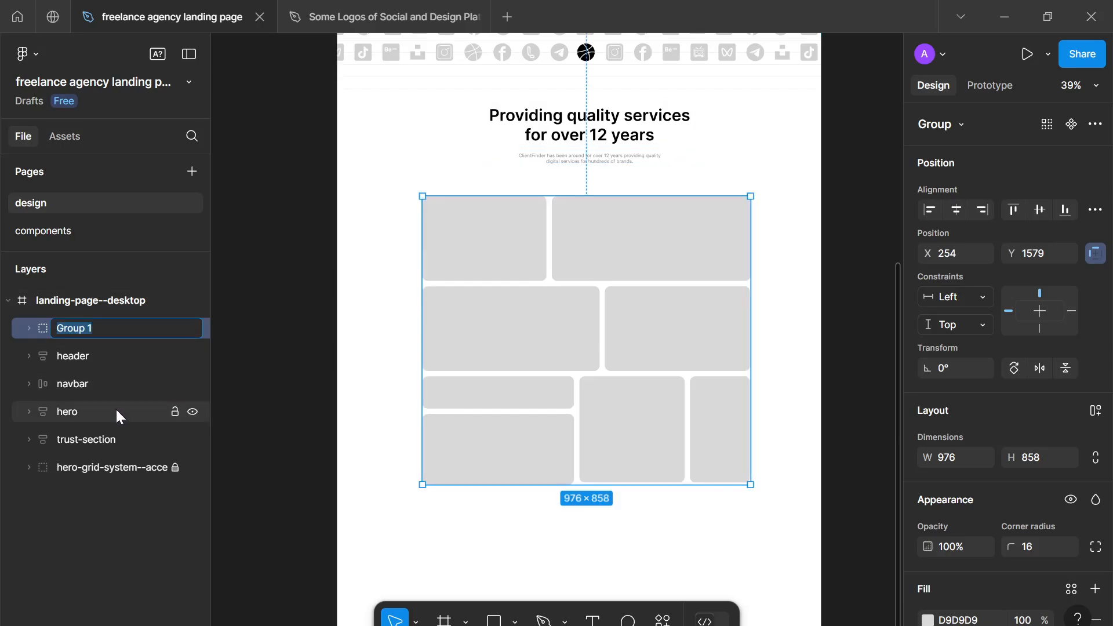
{"action": "key", "text": "ctrl+r"}
{"action": "type", "text": "bento-grid"}
{"action": "key", "text": "Return"}
- Move the rectangle group to X 233, Y 1548, near the page's horizontal center and closer to the services header
{"action": "left_click_drag", "start_coordinate": [458, 414], "coordinate": [427, 419]}
{"action": "left_click_drag", "start_coordinate": [534, 382], "coordinate": [534, 372]}
{"action": "scroll", "coordinate": [541, 362], "scroll_direction": "down", "scroll_amount": 3}
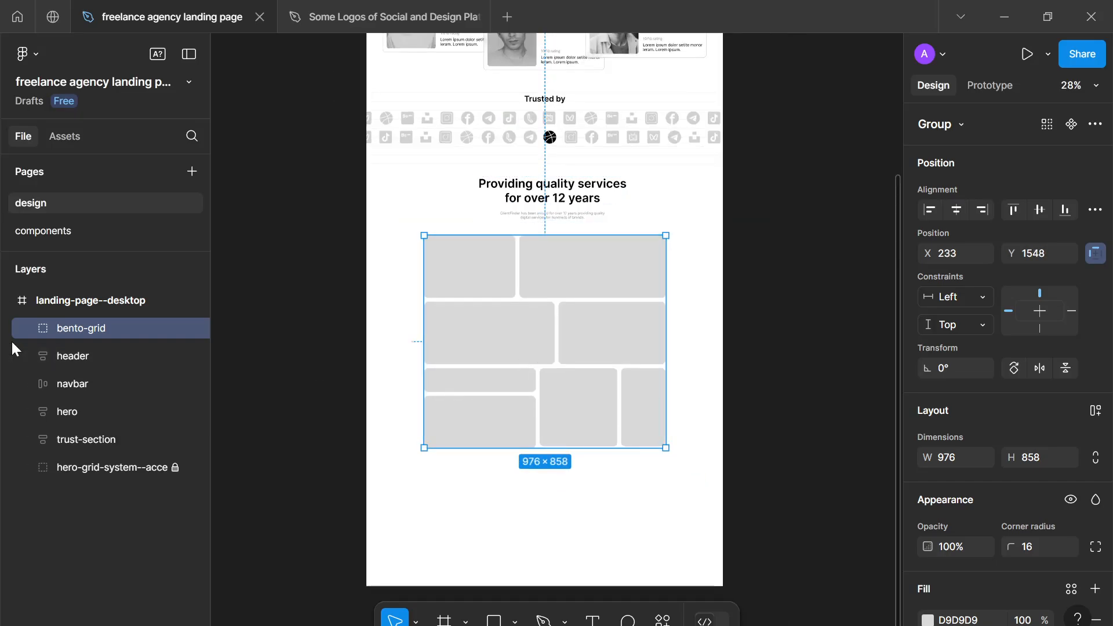
- Rename the rectangle group to bento-grid--temp
{"action": "double_click", "coordinate": [130, 326]}
{"action": "key", "text": "Right"}
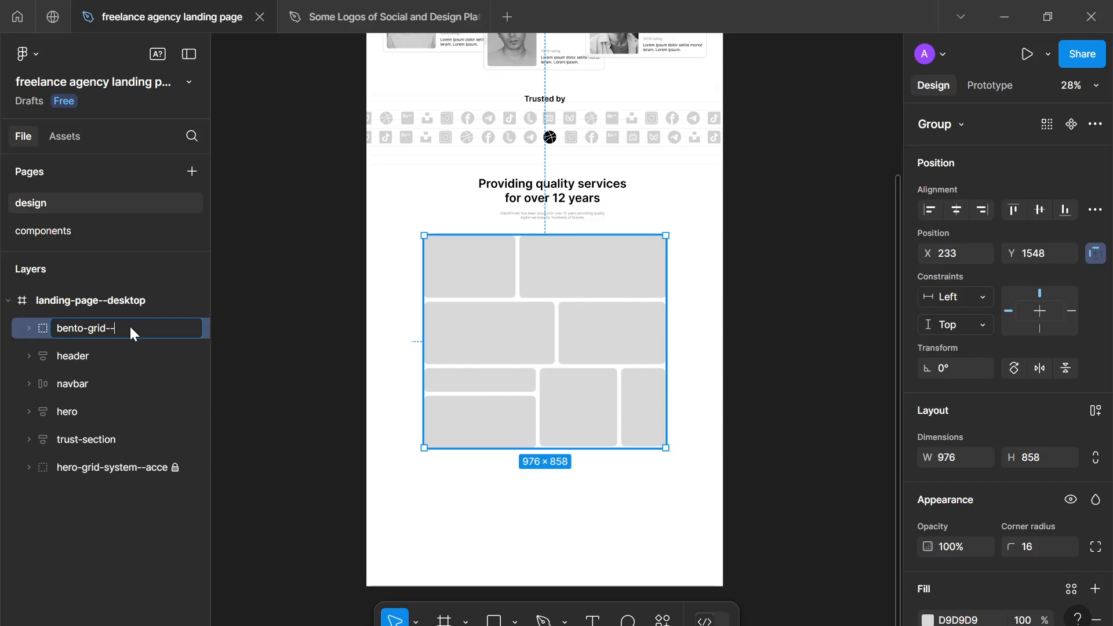
{"action": "key", "text": "Return"}
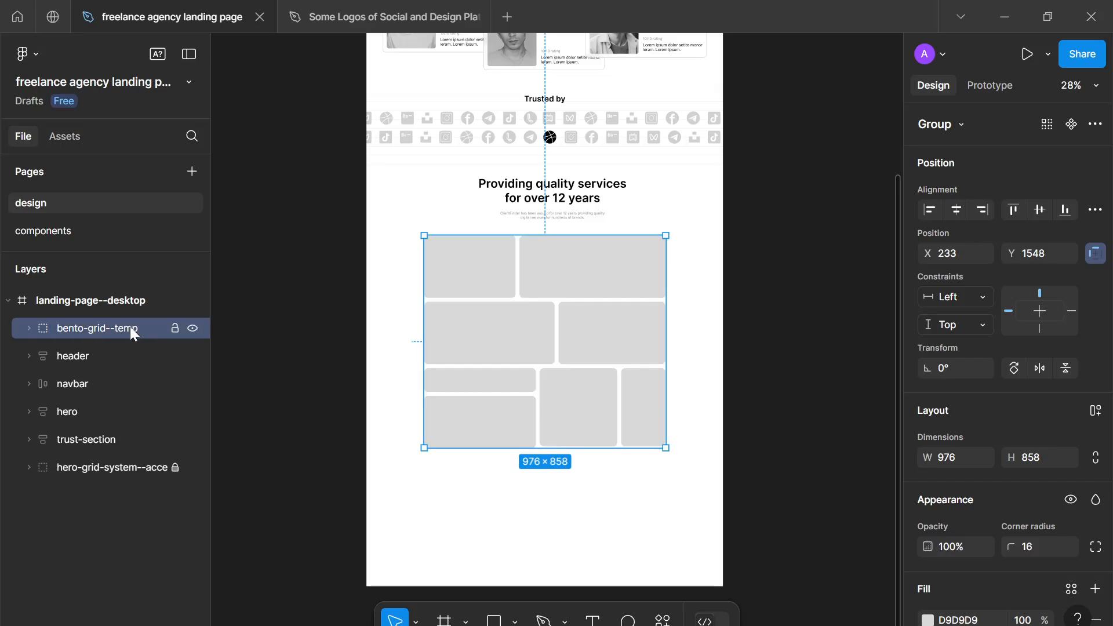
{"action": "left_click", "coordinate": [385, 306]}
- Check the bento grid's spacing to the services header and nudge the grid to X 232, Y 1547
{"action": "scroll", "coordinate": [503, 314], "scroll_direction": "down", "scroll_amount": 5}
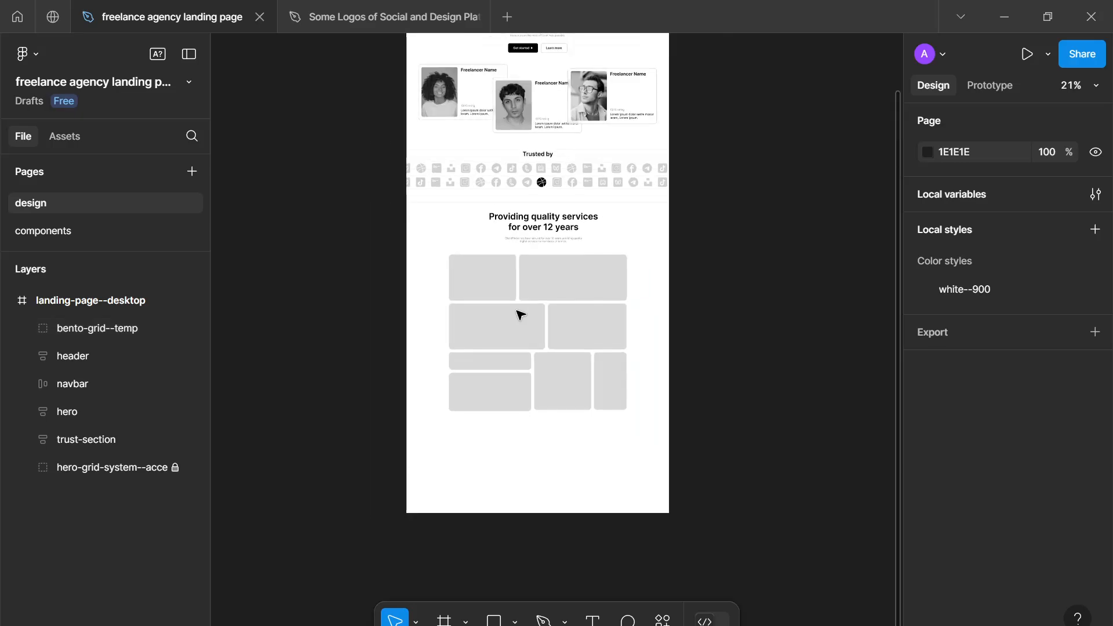
{"action": "scroll", "coordinate": [511, 337], "scroll_direction": "up", "scroll_amount": 4}
{"action": "scroll", "coordinate": [502, 366], "scroll_direction": "up", "scroll_amount": 4}
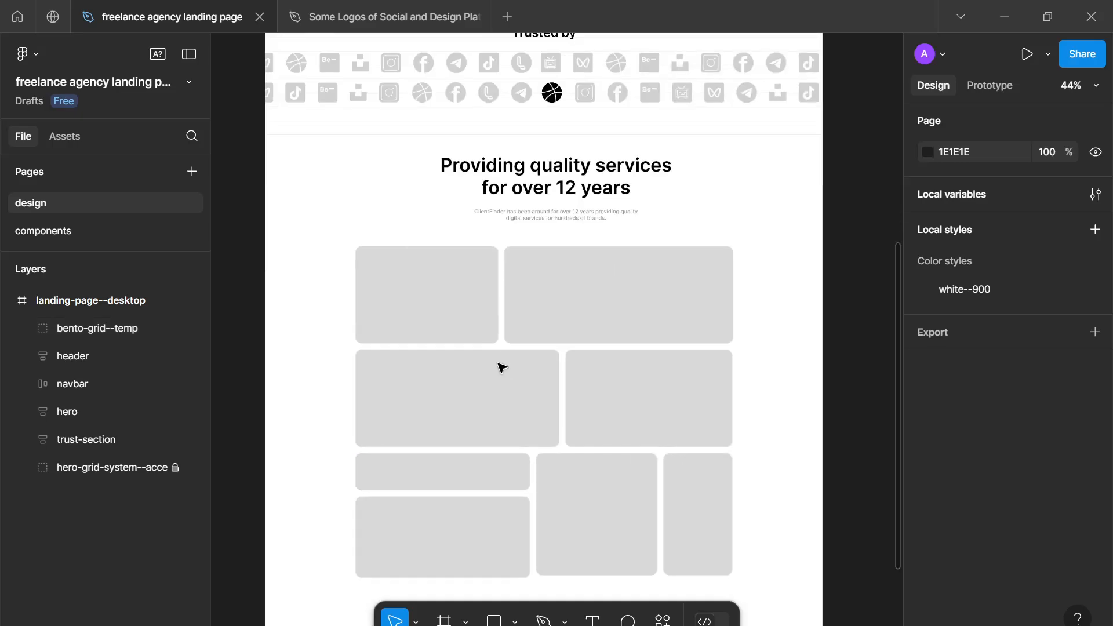
{"action": "left_click", "coordinate": [513, 331]}
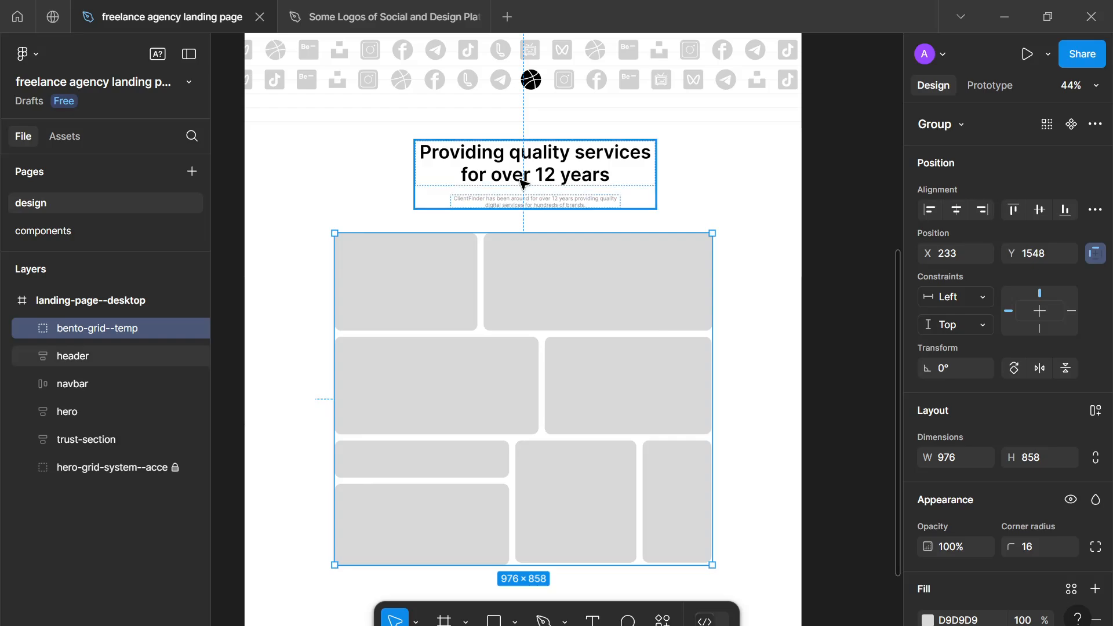
{"action": "left_click", "coordinate": [525, 200], "text": "shift"}
{"action": "left_click", "coordinate": [580, 191], "text": "shift"}
{"action": "left_click", "coordinate": [580, 191]}
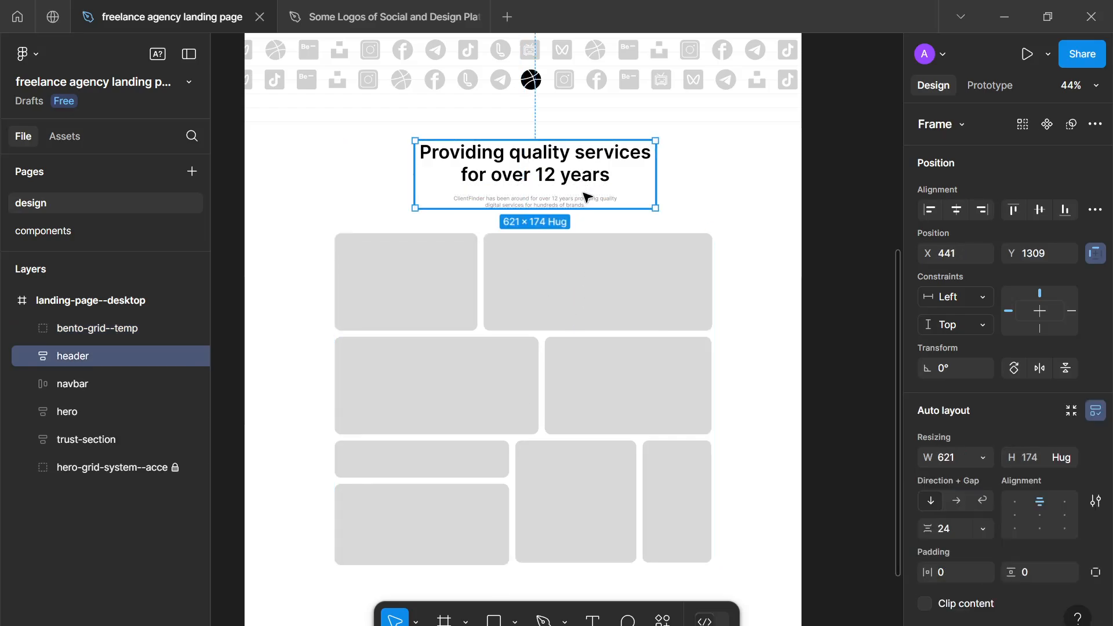
{"action": "mouse_move", "coordinate": [549, 326]}
{"action": "left_mouse_down"}
{"action": "mouse_move", "coordinate": [552, 314]}
{"action": "mouse_move", "coordinate": [547, 325]}
{"action": "left_mouse_up"}
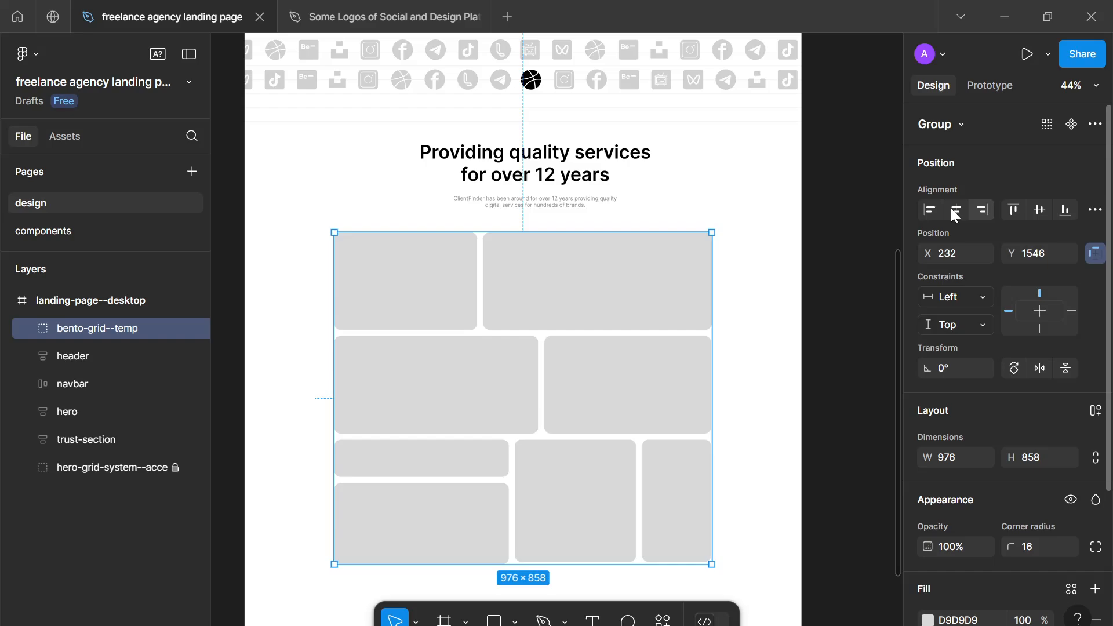
{"action": "key", "text": "alt"}
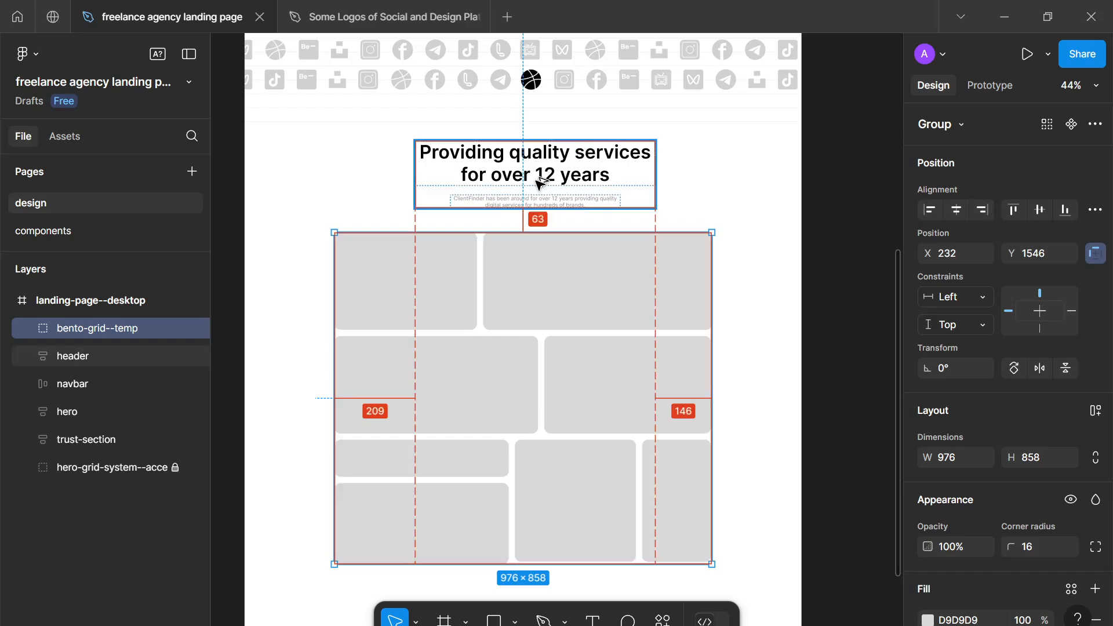
{"action": "key", "text": "Down"}
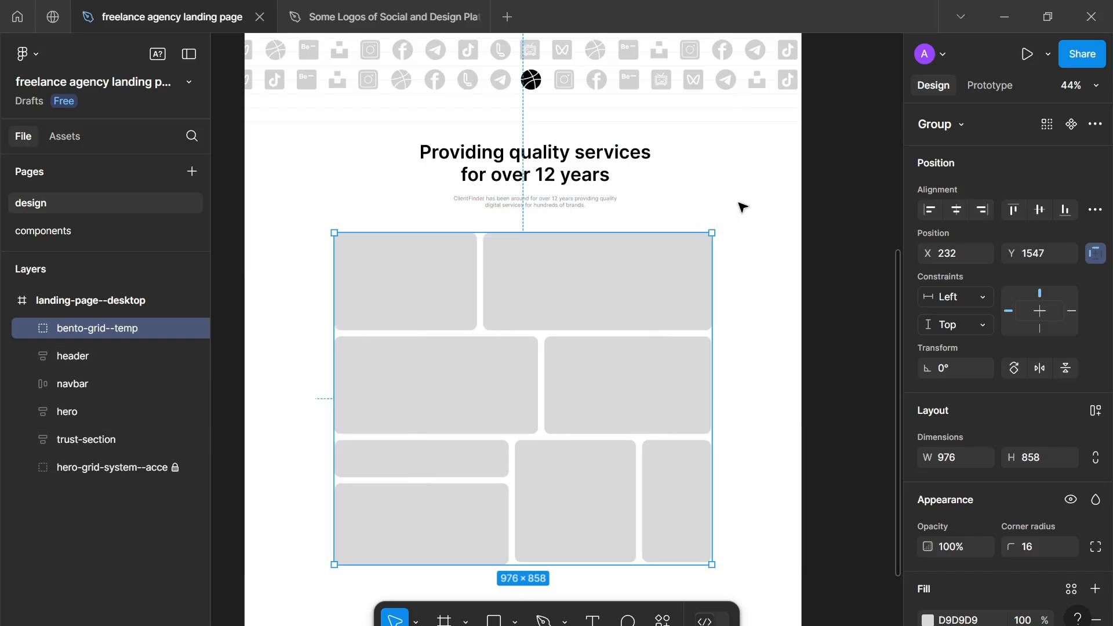
- Move the services header up to Y 1273, about 96 below the trust section's logos
{"action": "left_click", "coordinate": [636, 180]}
{"action": "key", "text": "alt"}
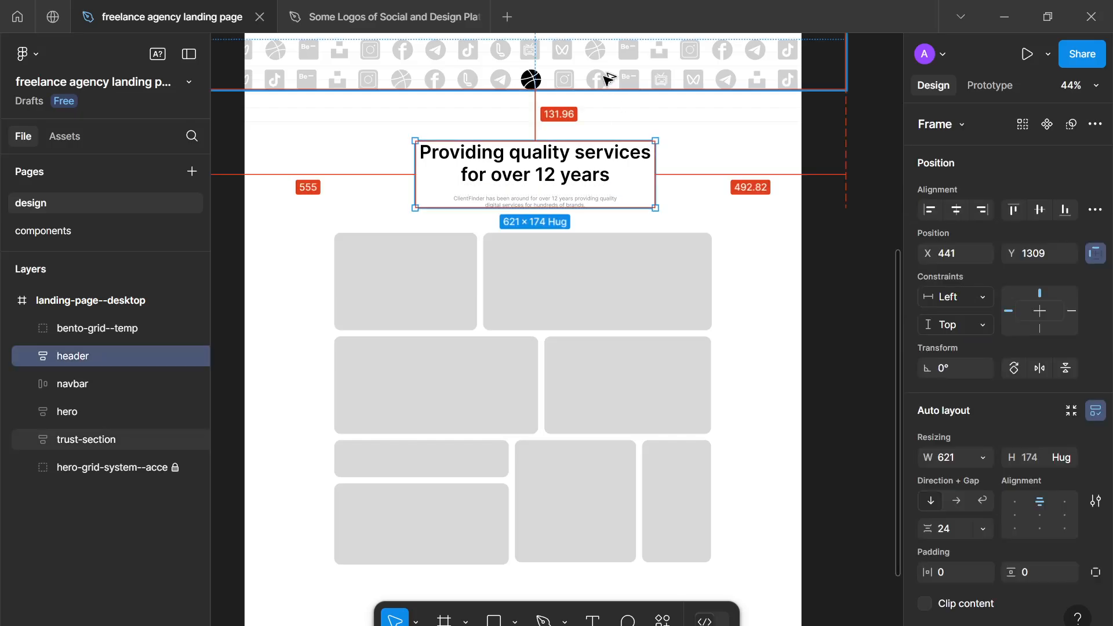
{"action": "mouse_move", "coordinate": [545, 202]}
{"action": "left_mouse_down"}
{"action": "mouse_move", "coordinate": [547, 182]}
{"action": "mouse_move", "coordinate": [551, 191]}
{"action": "left_mouse_up"}
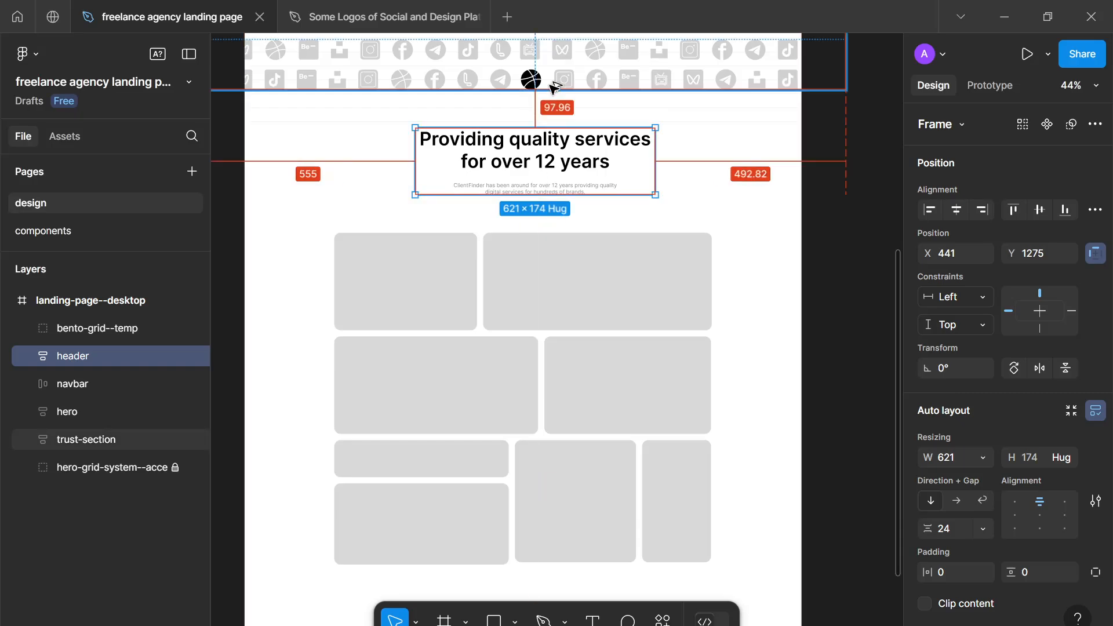
{"action": "key", "text": "Up"}
{"action": "key", "text": "Up"}
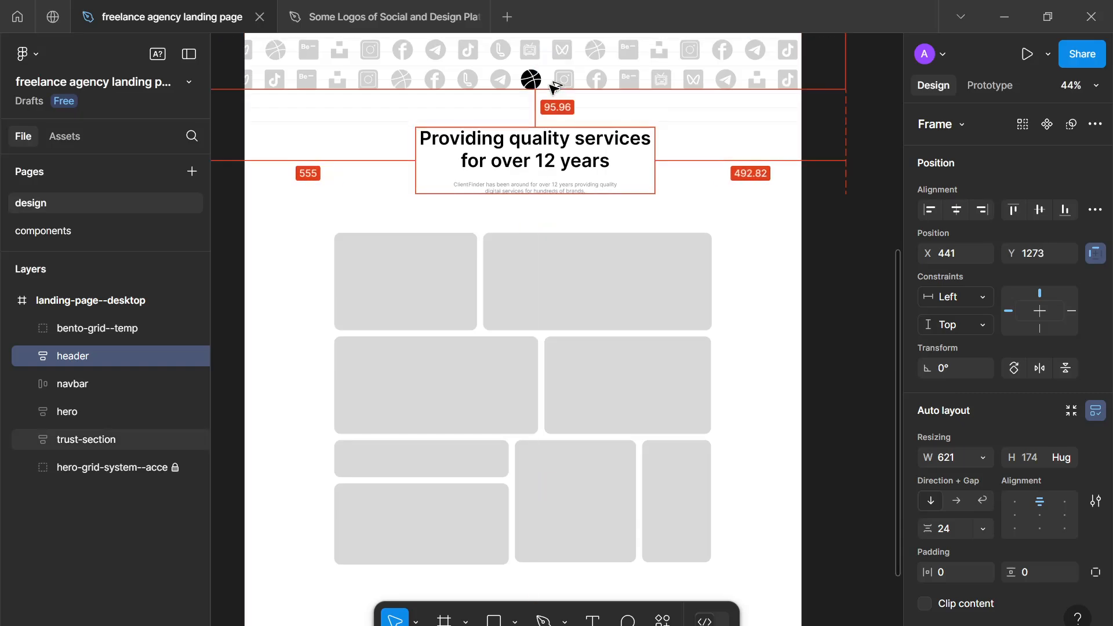
{"action": "left_click", "coordinate": [547, 216]}
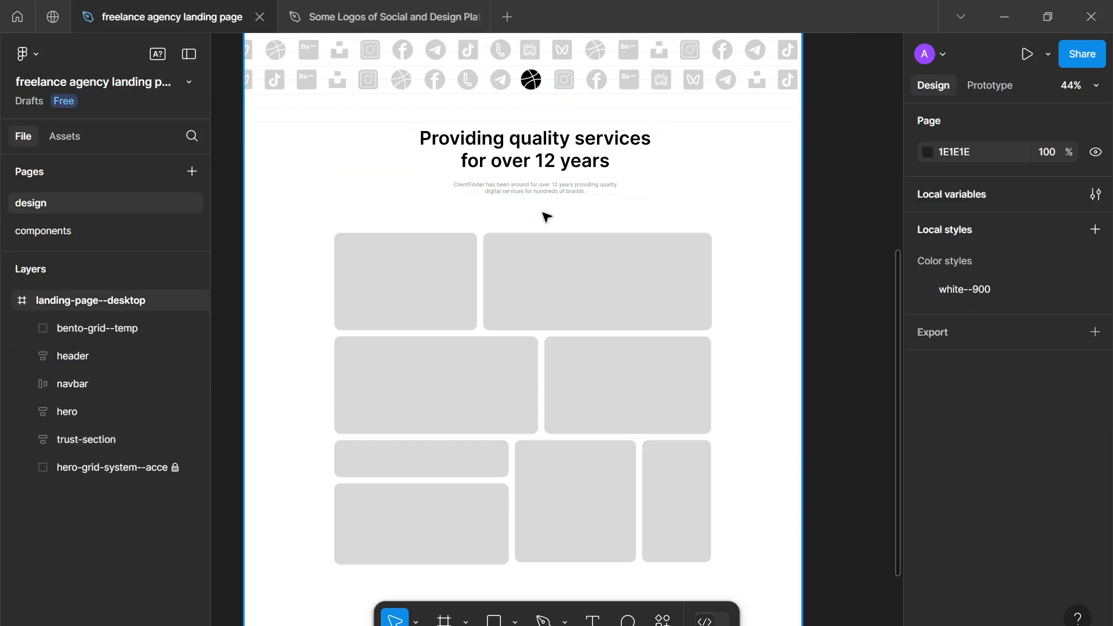
- Move the bento grid up to Y 1543 below the services header
{"action": "scroll", "coordinate": [547, 216], "scroll_direction": "down", "scroll_amount": 2}
{"action": "left_click_drag", "start_coordinate": [541, 214], "coordinate": [527, 206]}
{"action": "left_click", "coordinate": [531, 290]}
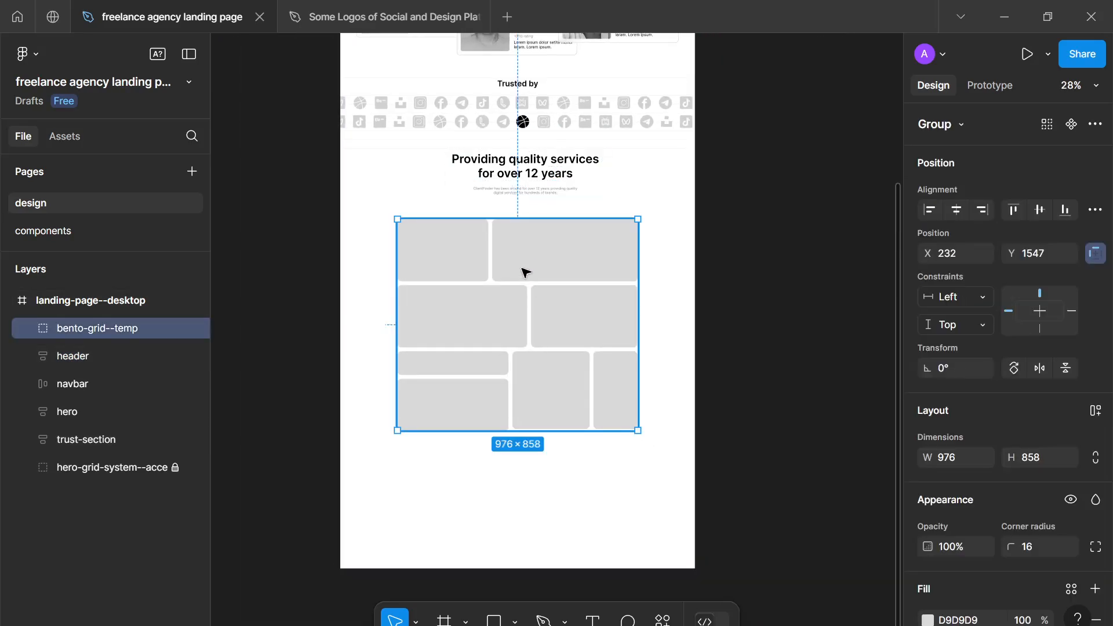
{"action": "left_click_drag", "start_coordinate": [524, 268], "coordinate": [529, 277]}
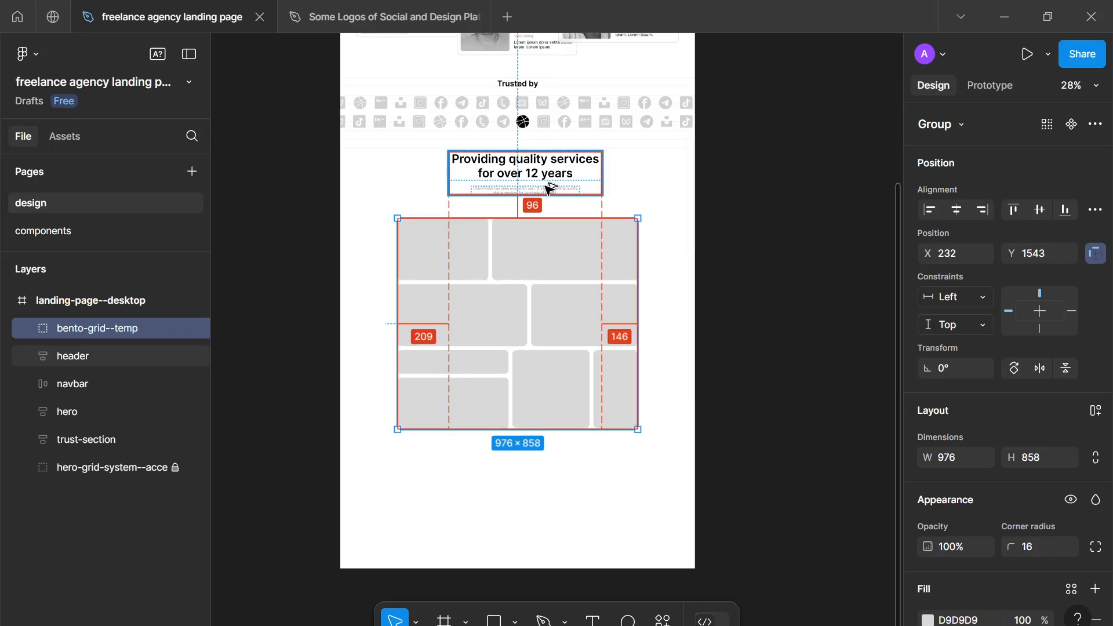
{"action": "left_click", "coordinate": [513, 443]}
- Shorten the landing page frame from its lower edge to a height of 2588
{"action": "scroll", "coordinate": [512, 443], "scroll_direction": "down", "scroll_amount": 1}
{"action": "scroll", "coordinate": [513, 443], "scroll_direction": "down", "scroll_amount": 2}
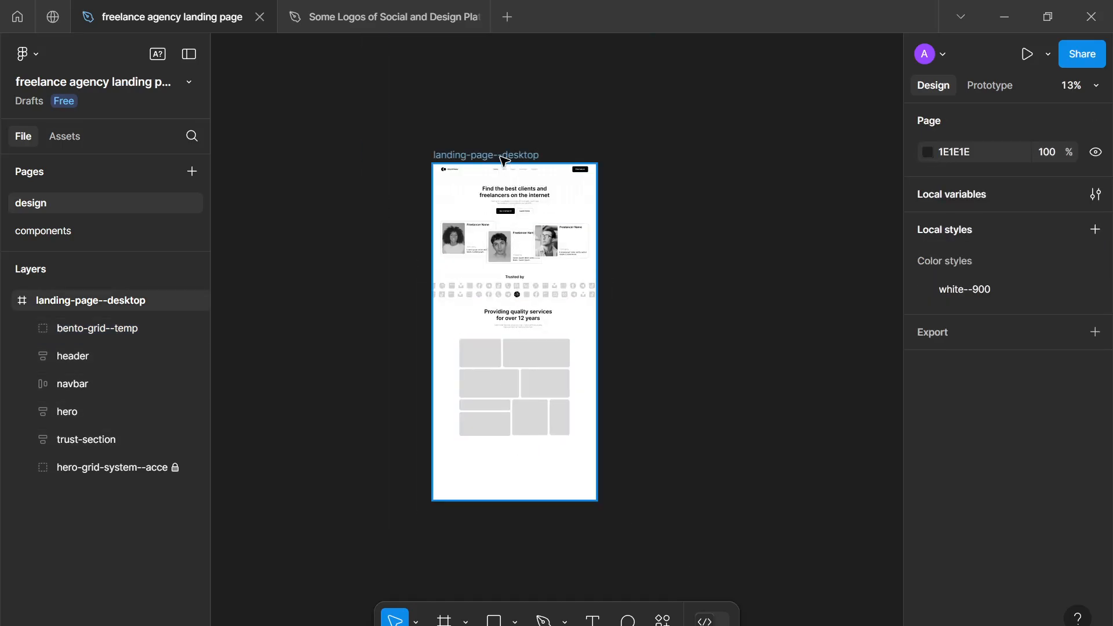
{"action": "left_click", "coordinate": [505, 469]}
{"action": "left_click_drag", "start_coordinate": [504, 500], "coordinate": [507, 458]}
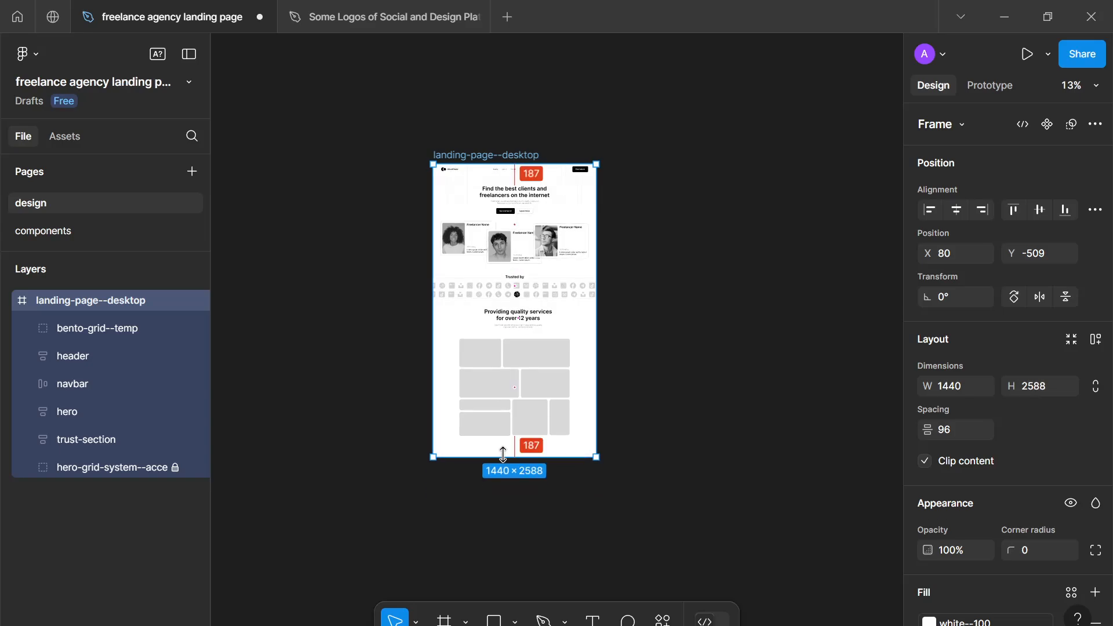
{"action": "left_click", "coordinate": [513, 485]}
- Review the landing page from the hero and logos down to the services header and bento grid
{"action": "scroll", "coordinate": [512, 438], "scroll_direction": "up", "scroll_amount": 1}
{"action": "scroll", "coordinate": [519, 291], "scroll_direction": "up", "scroll_amount": 4}
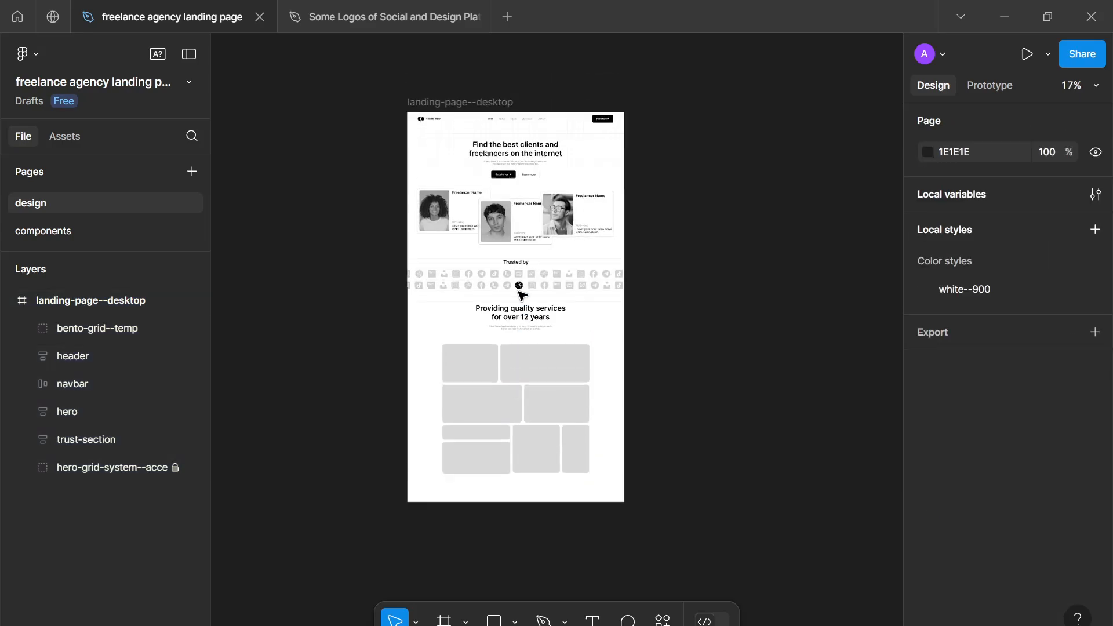
{"action": "scroll", "coordinate": [523, 307], "scroll_direction": "down", "scroll_amount": 1}
{"action": "scroll", "coordinate": [522, 305], "scroll_direction": "left", "scroll_amount": 2}
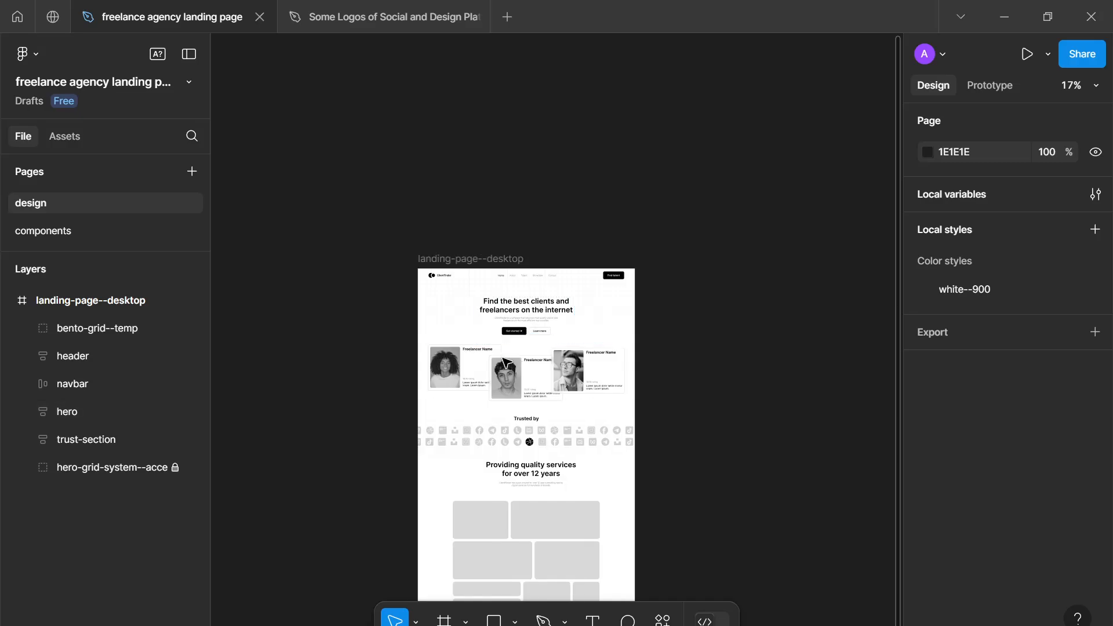
{"action": "scroll", "coordinate": [580, 302], "scroll_direction": "down", "scroll_amount": 3}
{"action": "scroll", "coordinate": [603, 313], "scroll_direction": "up", "scroll_amount": 1}
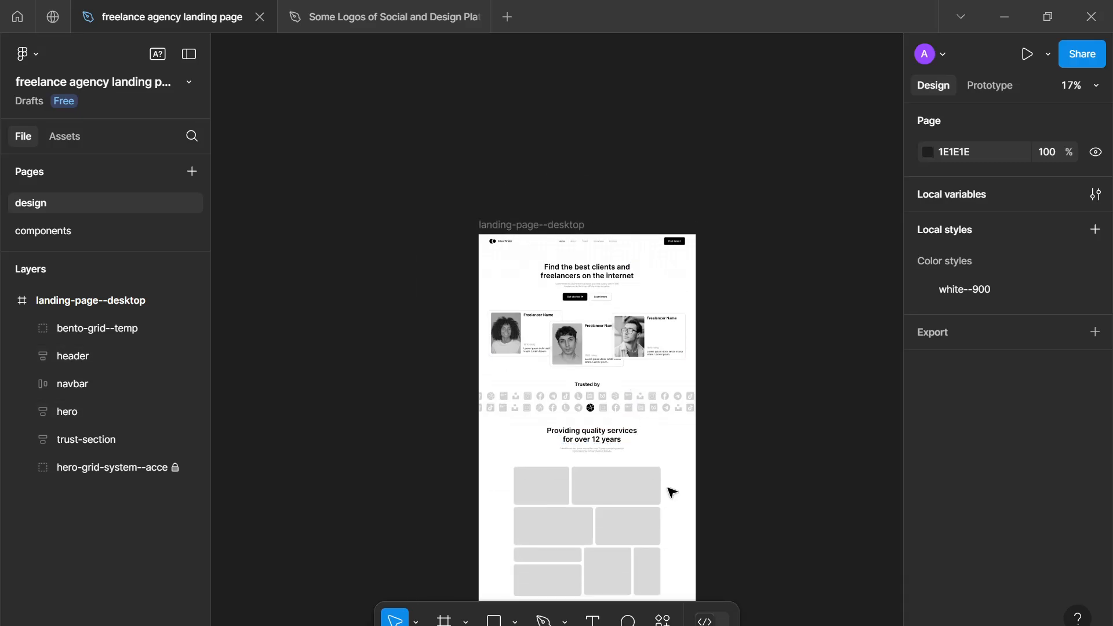
{"action": "scroll", "coordinate": [670, 484], "scroll_direction": "down", "scroll_amount": 4}
{"action": "left_click_drag", "start_coordinate": [642, 321], "coordinate": [594, 474]}
{"action": "scroll", "coordinate": [592, 421], "scroll_direction": "up", "scroll_amount": 2}
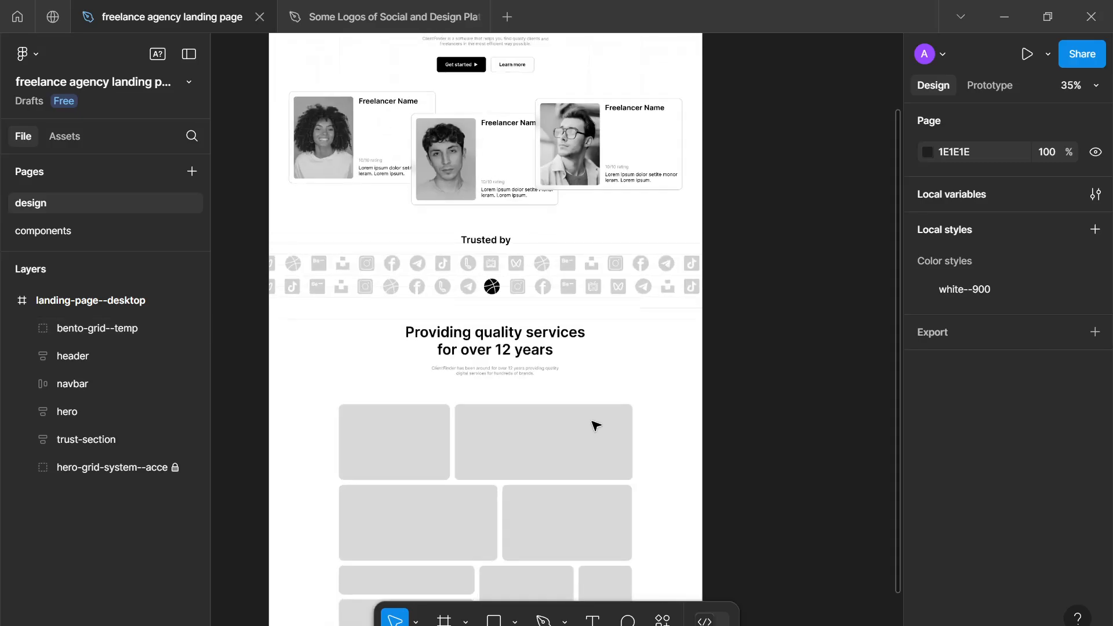
{"action": "scroll", "coordinate": [506, 276], "scroll_direction": "up", "scroll_amount": 5}
{"action": "scroll", "coordinate": [507, 278], "scroll_direction": "down", "scroll_amount": 3}
{"action": "scroll", "coordinate": [371, 219], "scroll_direction": "up", "scroll_amount": 4}
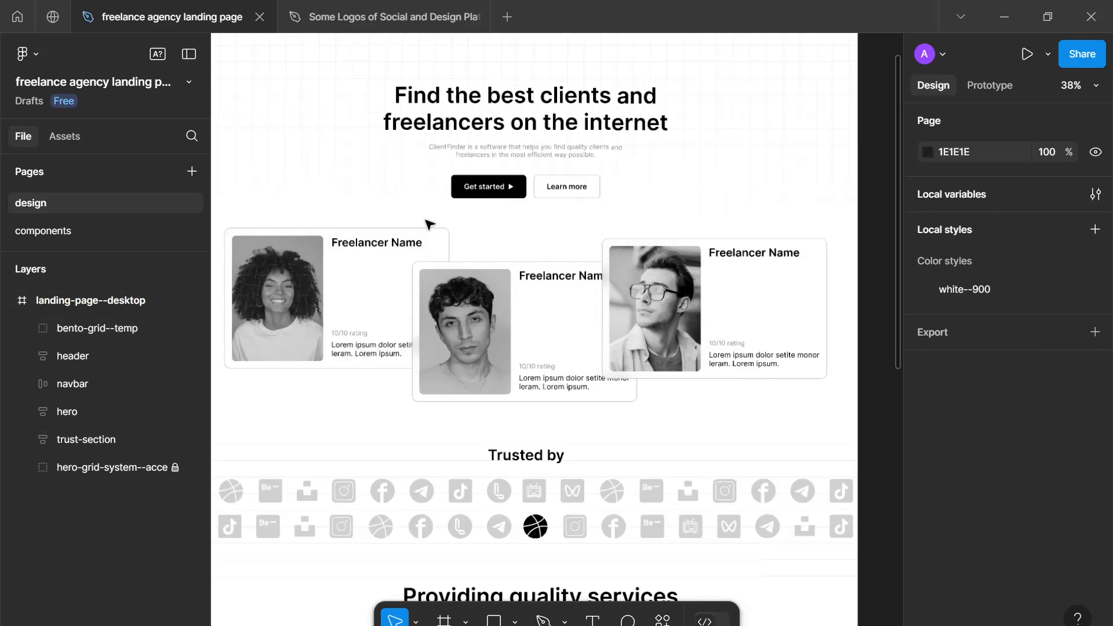
{"action": "scroll", "coordinate": [429, 224], "scroll_direction": "down", "scroll_amount": 2}
{"action": "scroll", "coordinate": [452, 380], "scroll_direction": "up", "scroll_amount": 2}
{"action": "left_click_drag", "start_coordinate": [454, 385], "coordinate": [475, 306]}
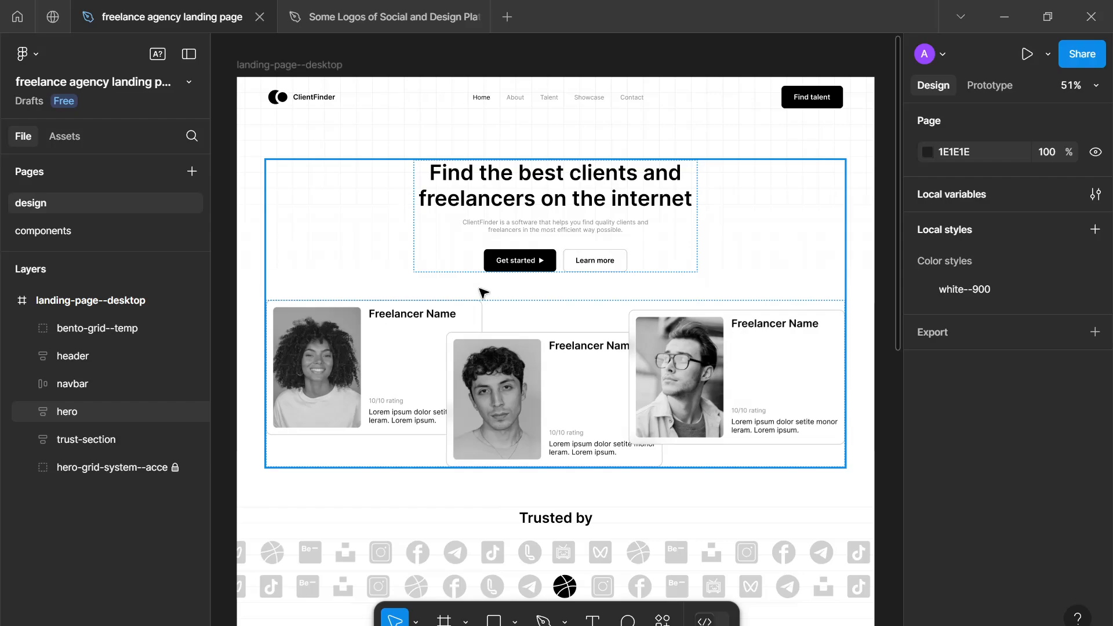
{"action": "scroll", "coordinate": [483, 293], "scroll_direction": "down", "scroll_amount": 5}
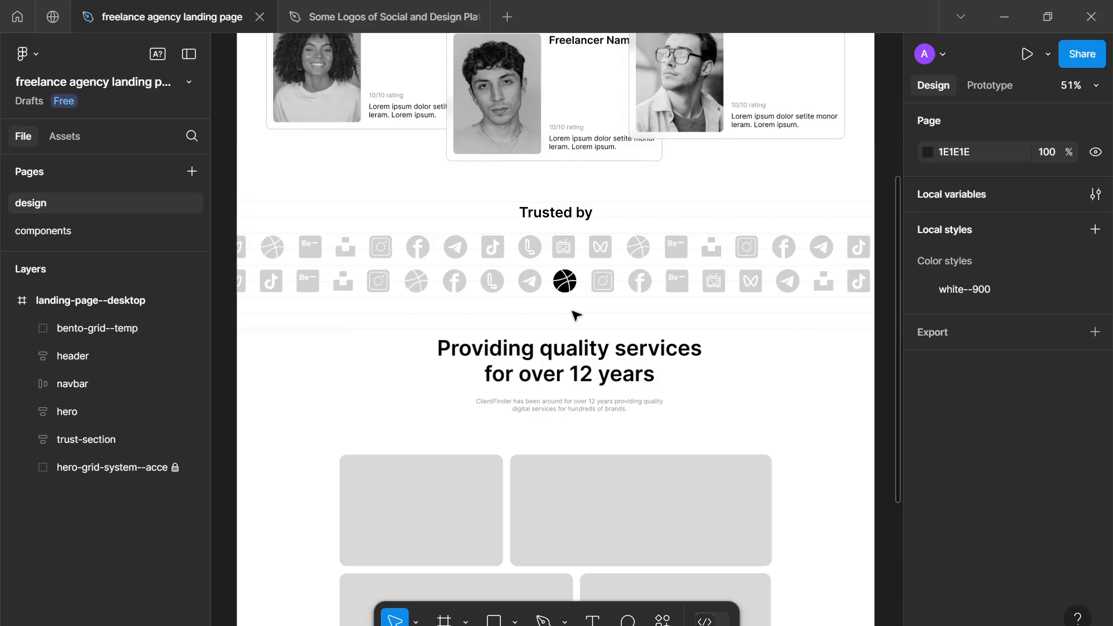
{"action": "scroll", "coordinate": [576, 315], "scroll_direction": "down", "scroll_amount": 5}
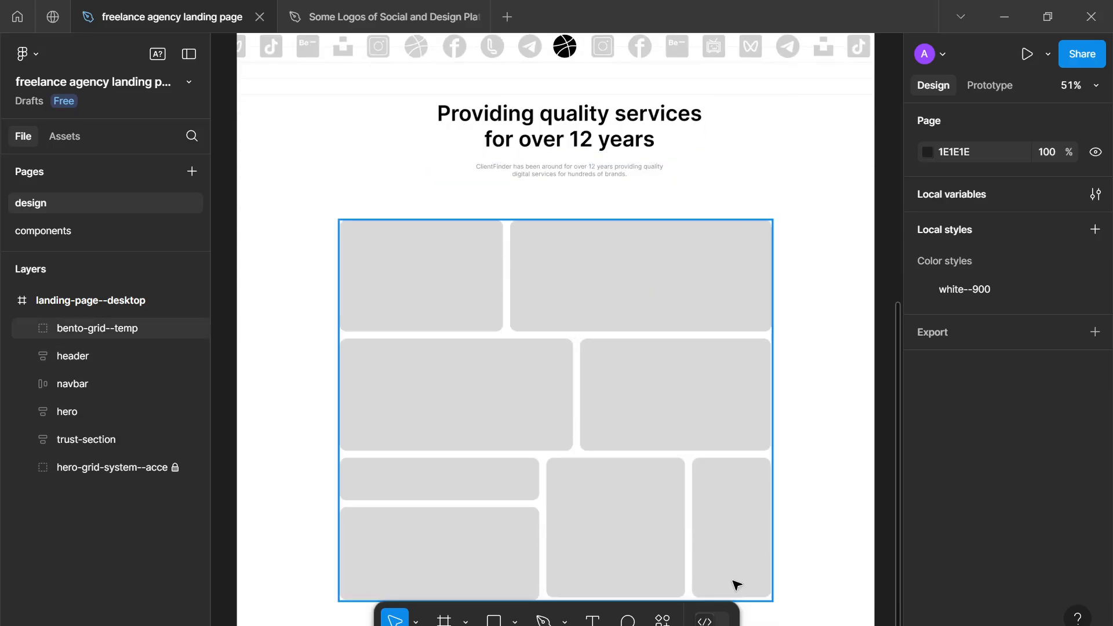
- Examine the services header and bento grid for their spacing below the trust section's logos and above the frame's lower edge
{"action": "scroll", "coordinate": [643, 224], "scroll_direction": "down", "scroll_amount": 1}
{"action": "scroll", "coordinate": [648, 225], "scroll_direction": "up", "scroll_amount": 4}
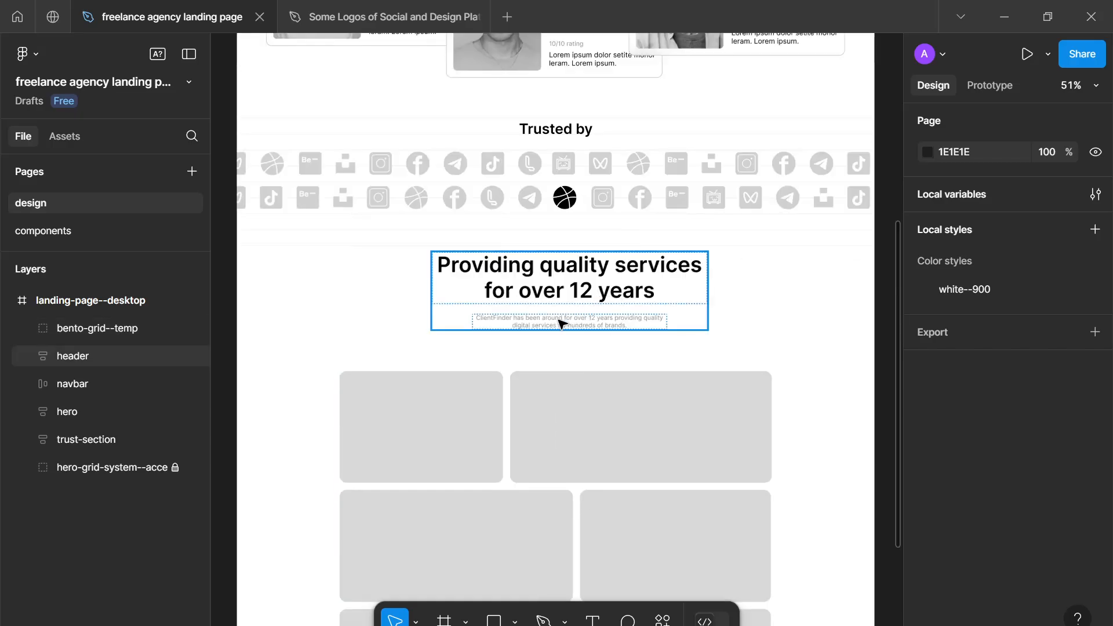
{"action": "scroll", "coordinate": [561, 324], "scroll_direction": "down", "scroll_amount": 4}
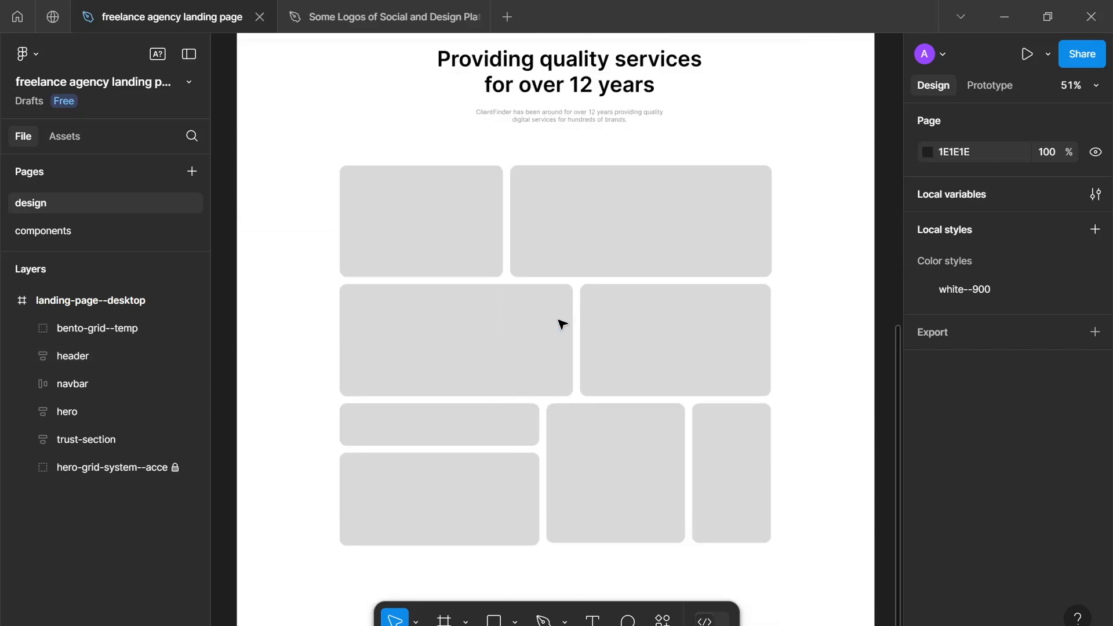
{"action": "scroll", "coordinate": [561, 324], "scroll_direction": "down", "scroll_amount": 1}
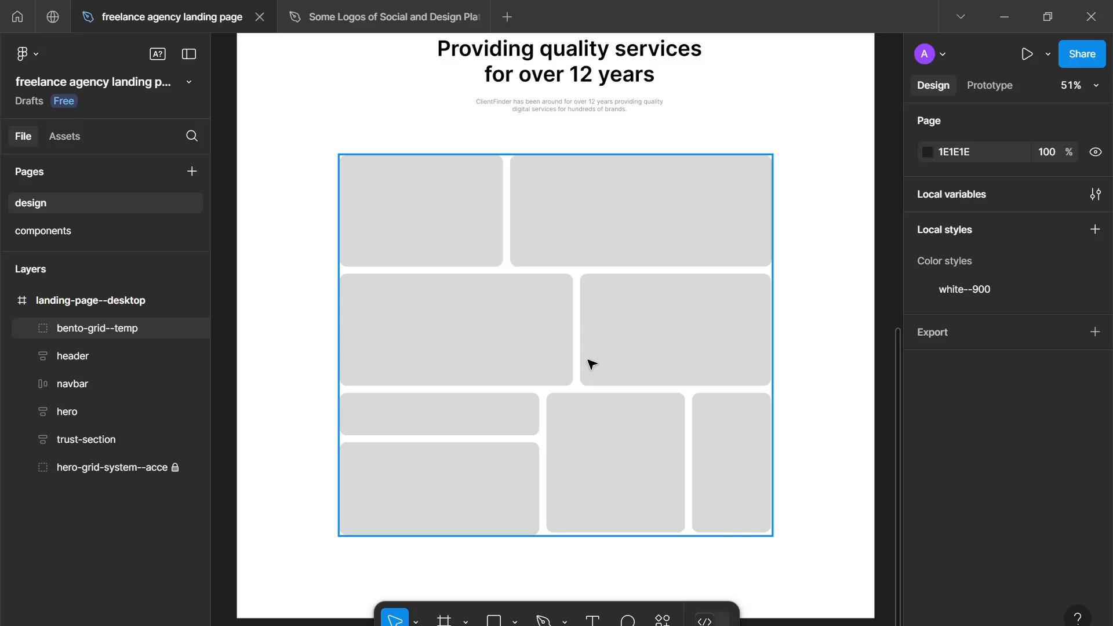
{"action": "scroll", "coordinate": [594, 359], "scroll_direction": "up", "scroll_amount": 4}
{"action": "scroll", "coordinate": [595, 356], "scroll_direction": "down", "scroll_amount": 1}
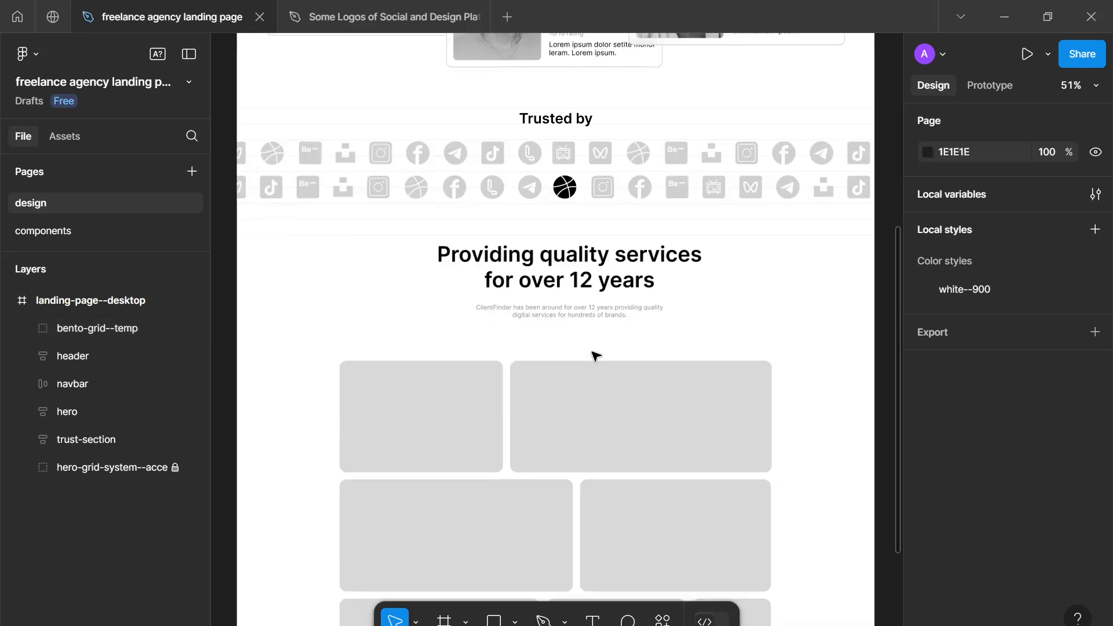
{"action": "scroll", "coordinate": [613, 346], "scroll_direction": "up", "scroll_amount": 4}
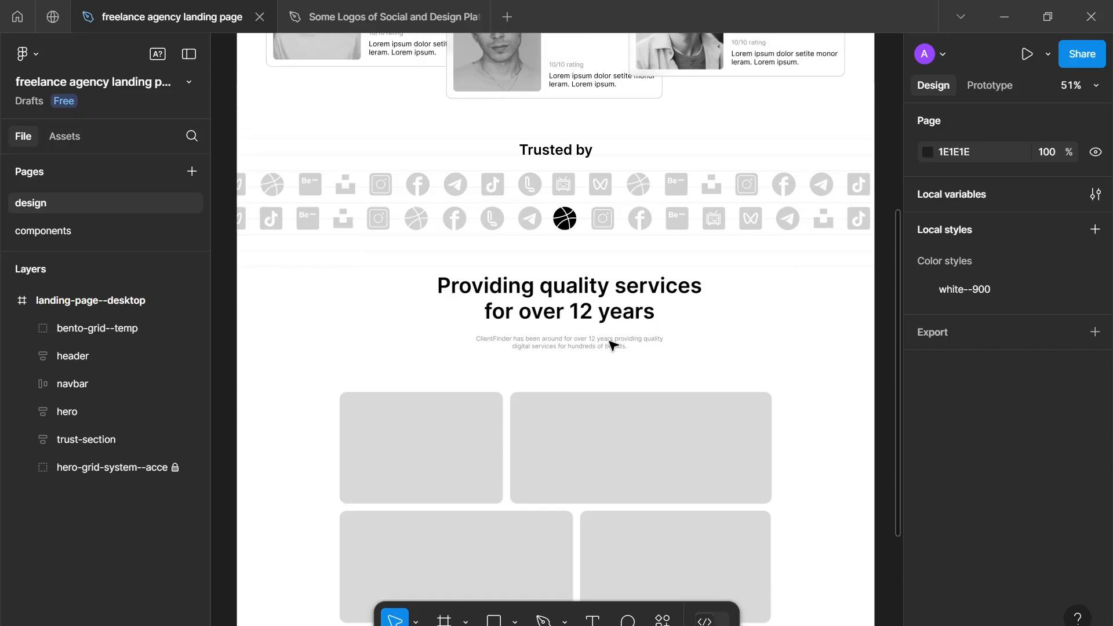
{"action": "scroll", "coordinate": [612, 348], "scroll_direction": "up", "scroll_amount": 1}
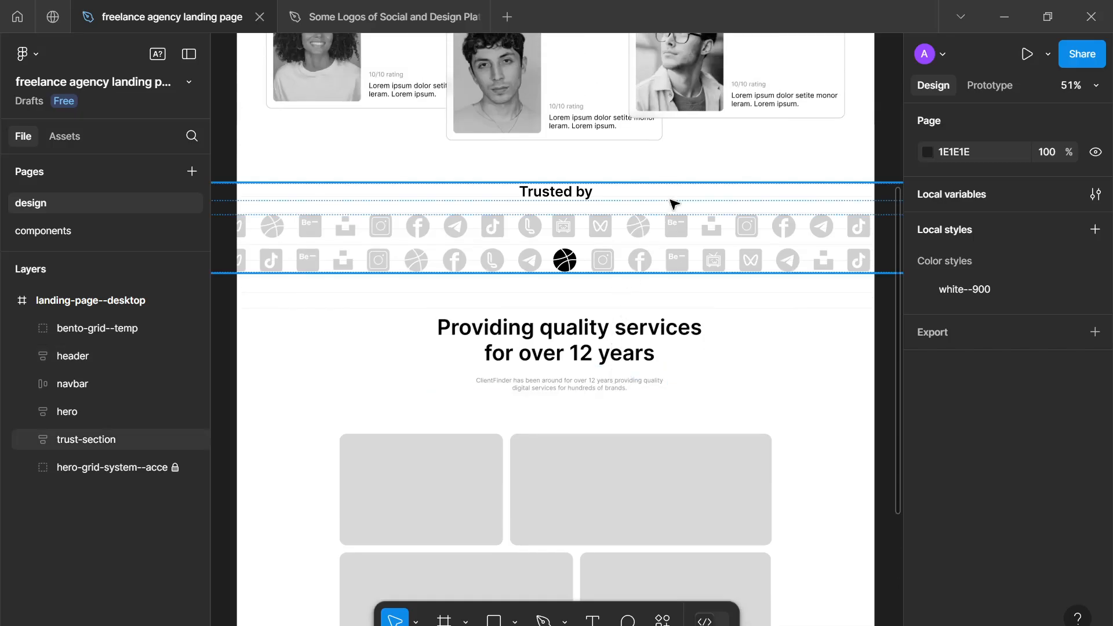
- Review the navbar, hero, freelancer cards and Trusted by logos, and how they lead into the services header
{"action": "scroll", "coordinate": [627, 244], "scroll_direction": "up", "scroll_amount": 4}
{"action": "scroll", "coordinate": [613, 244], "scroll_direction": "up", "scroll_amount": 3}
{"action": "scroll", "coordinate": [617, 268], "scroll_direction": "down", "scroll_amount": 1}
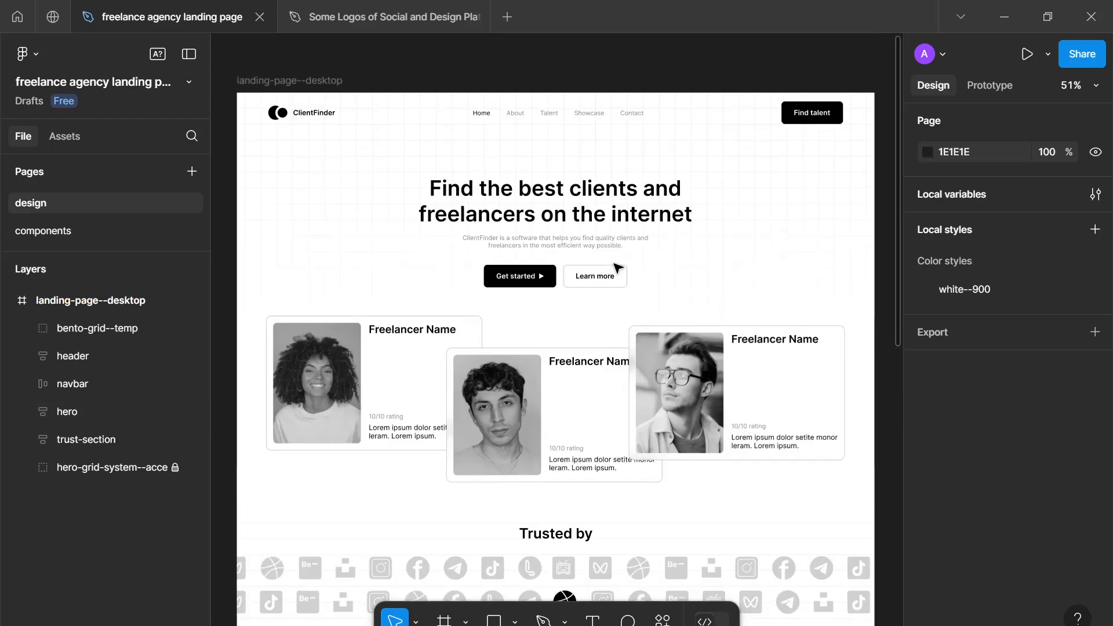
{"action": "scroll", "coordinate": [503, 307], "scroll_direction": "down", "scroll_amount": 5}
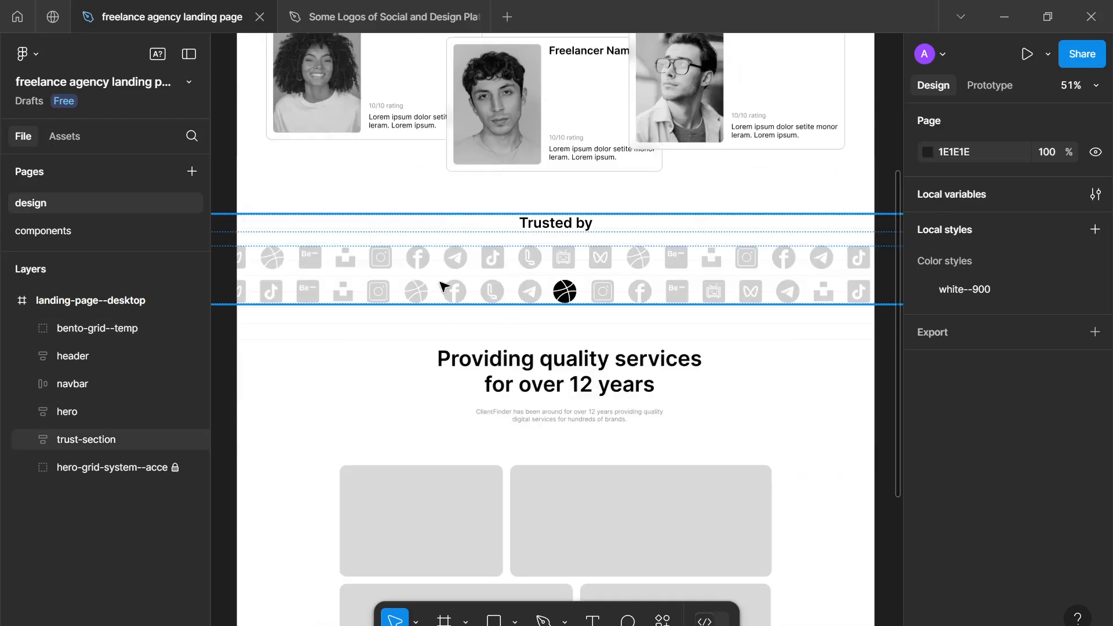
{"action": "scroll", "coordinate": [458, 290], "scroll_direction": "up", "scroll_amount": 5}
{"action": "scroll", "coordinate": [456, 412], "scroll_direction": "down", "scroll_amount": 1}
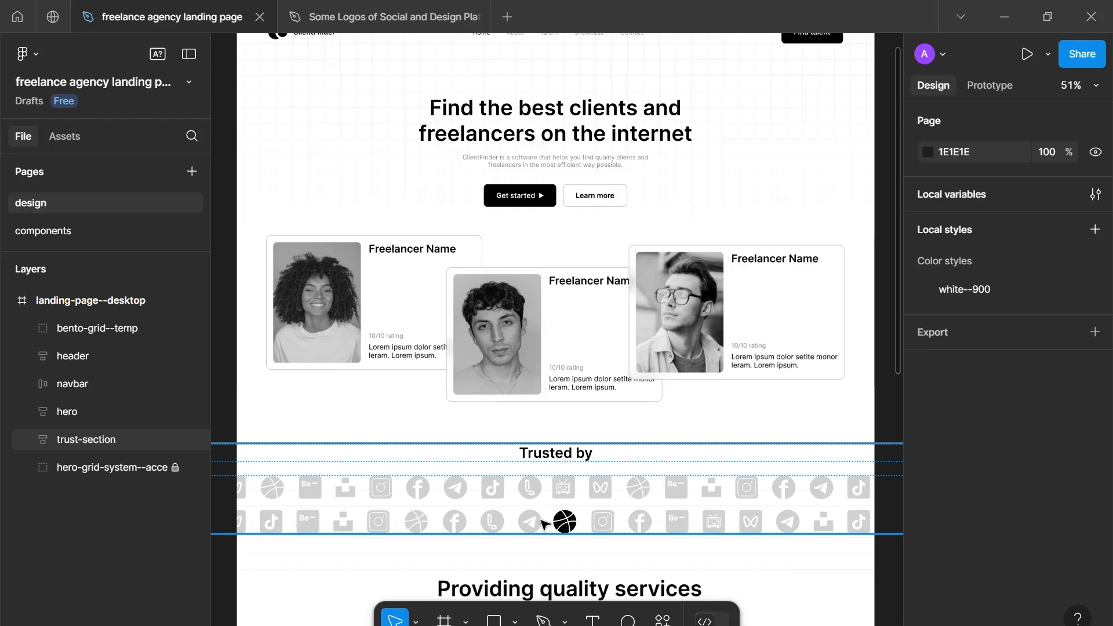
{"action": "scroll", "coordinate": [541, 519], "scroll_direction": "down", "scroll_amount": 1}
{"action": "scroll", "coordinate": [536, 473], "scroll_direction": "up", "scroll_amount": 2}
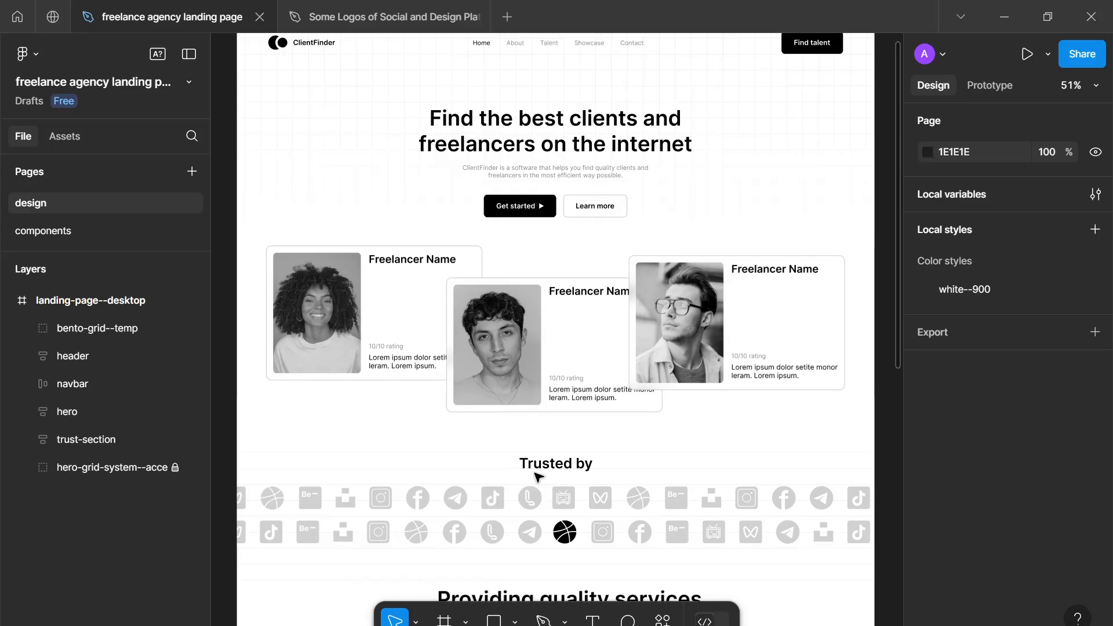
{"action": "scroll", "coordinate": [534, 476], "scroll_direction": "down", "scroll_amount": 1}
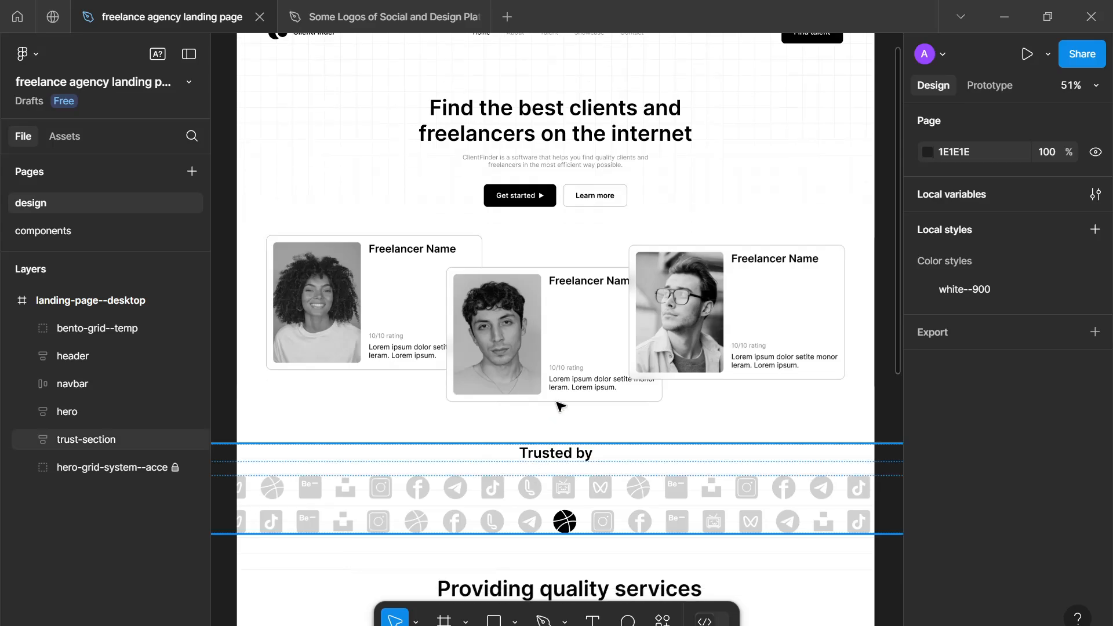
{"action": "scroll", "coordinate": [562, 406], "scroll_direction": "up", "scroll_amount": 2}
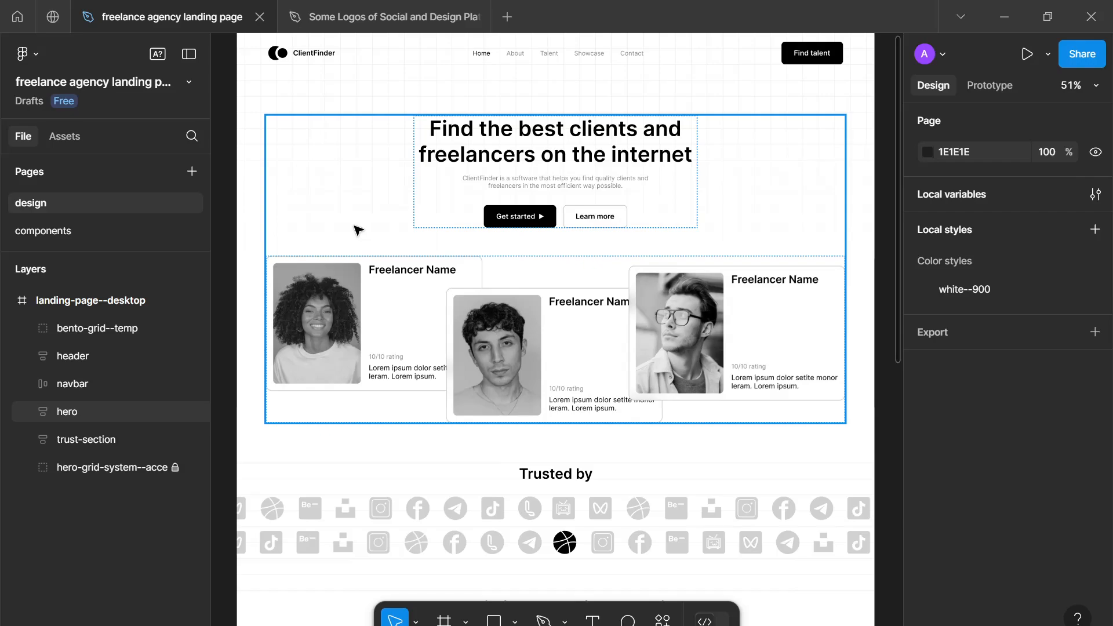
{"action": "scroll", "coordinate": [390, 344], "scroll_direction": "down", "scroll_amount": 5}
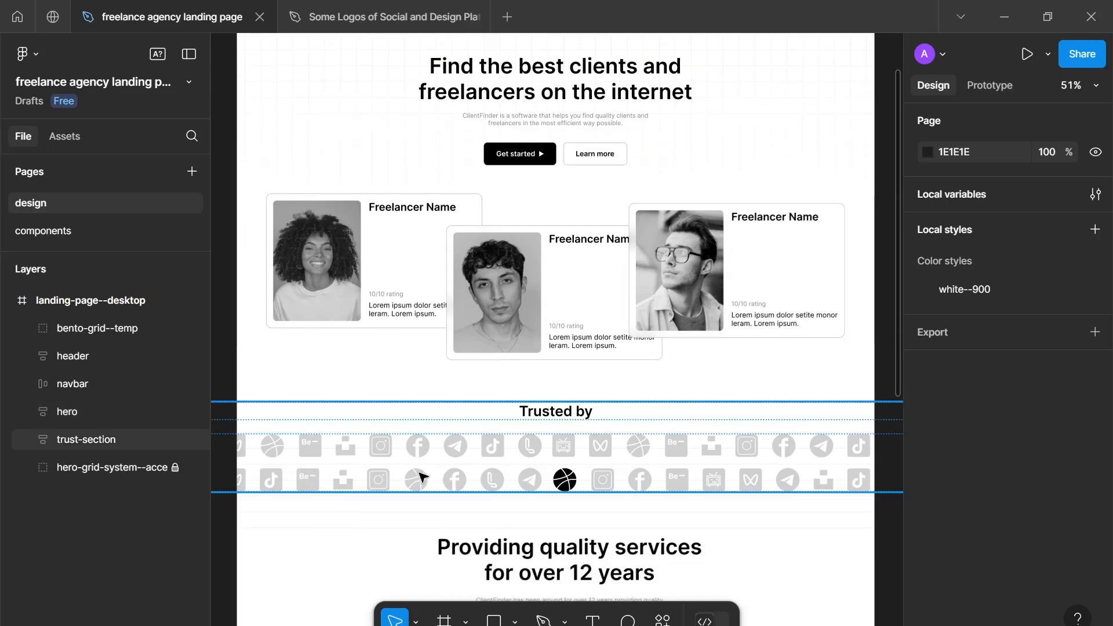
{"action": "scroll", "coordinate": [458, 479], "scroll_direction": "down", "scroll_amount": 1}
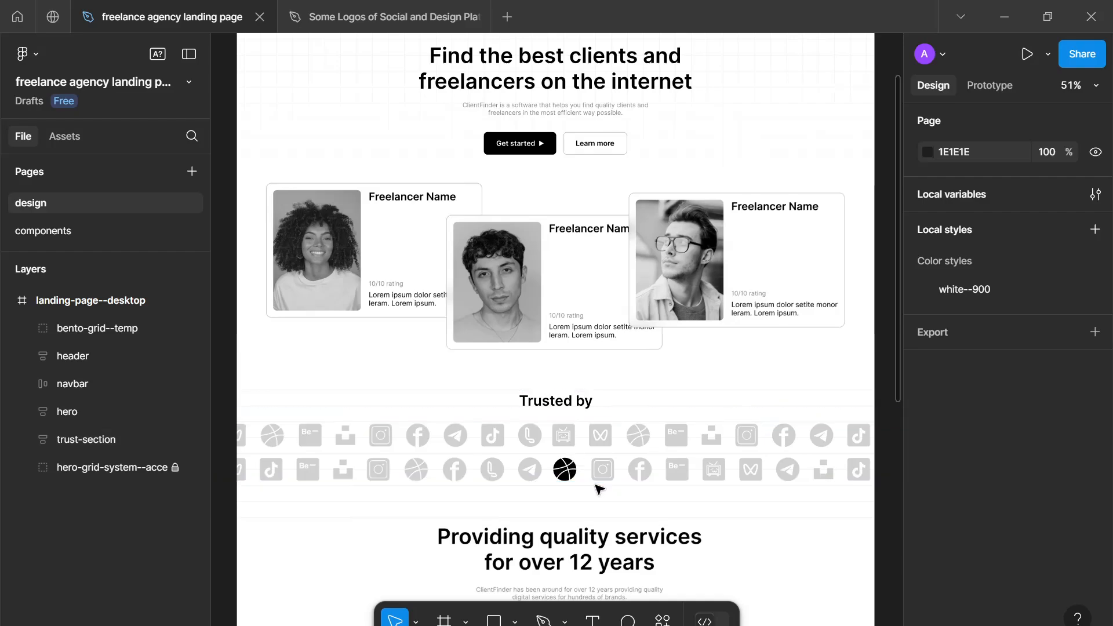
- Inspect the services section down to the end of the frame and compare it with the whole landing page layout
{"action": "scroll", "coordinate": [598, 488], "scroll_direction": "down", "scroll_amount": 4}
{"action": "scroll", "coordinate": [598, 488], "scroll_direction": "down", "scroll_amount": 20}
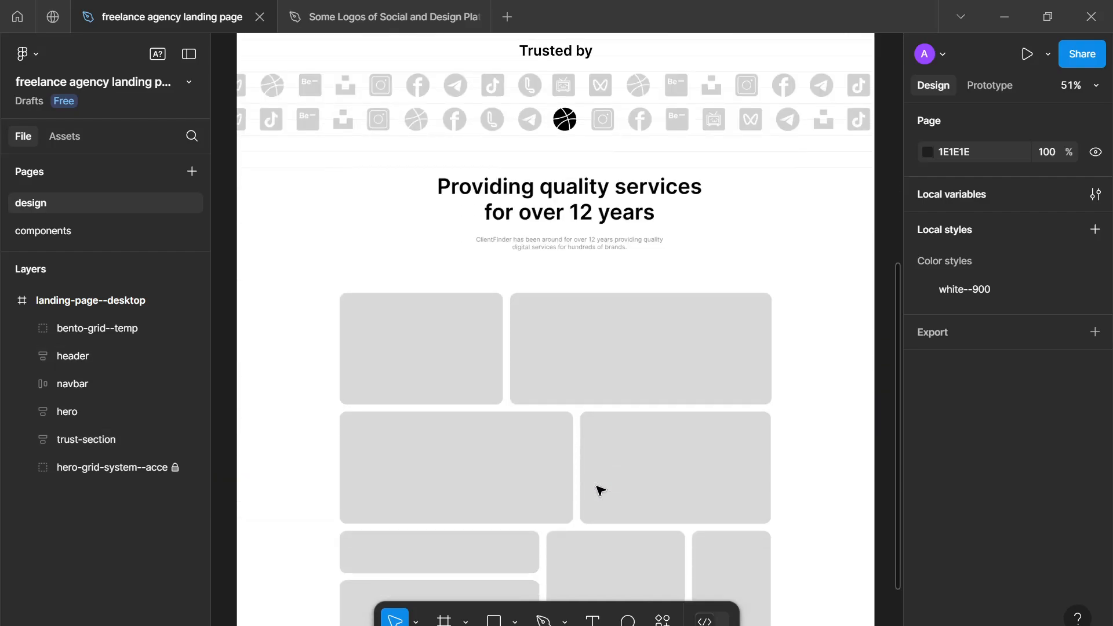
{"action": "scroll", "coordinate": [601, 491], "scroll_direction": "down", "scroll_amount": 11}
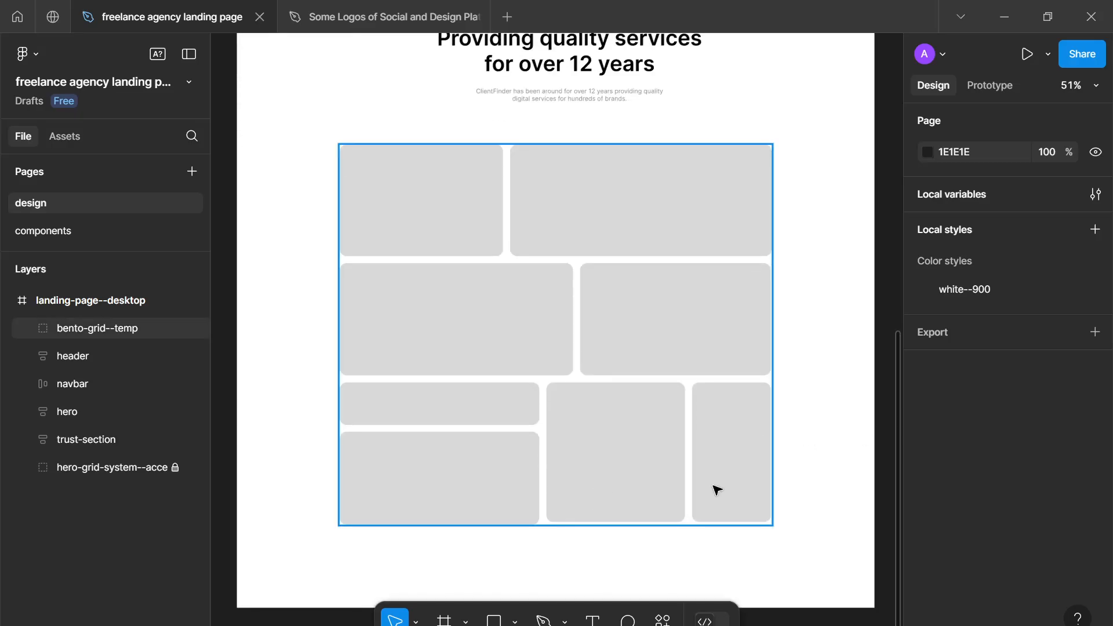
{"action": "scroll", "coordinate": [717, 490], "scroll_direction": "up", "scroll_amount": 3}
{"action": "scroll", "coordinate": [716, 490], "scroll_direction": "up", "scroll_amount": 3}
{"action": "scroll", "coordinate": [714, 485], "scroll_direction": "right", "scroll_amount": 2}
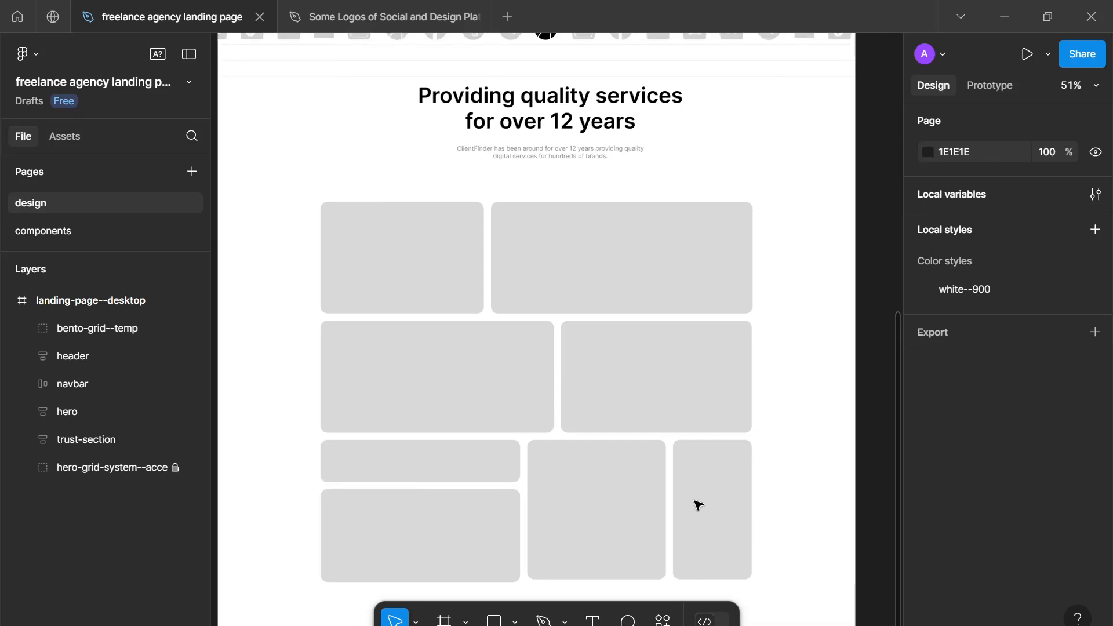
{"action": "scroll", "coordinate": [711, 464], "scroll_direction": "down", "scroll_amount": 3}
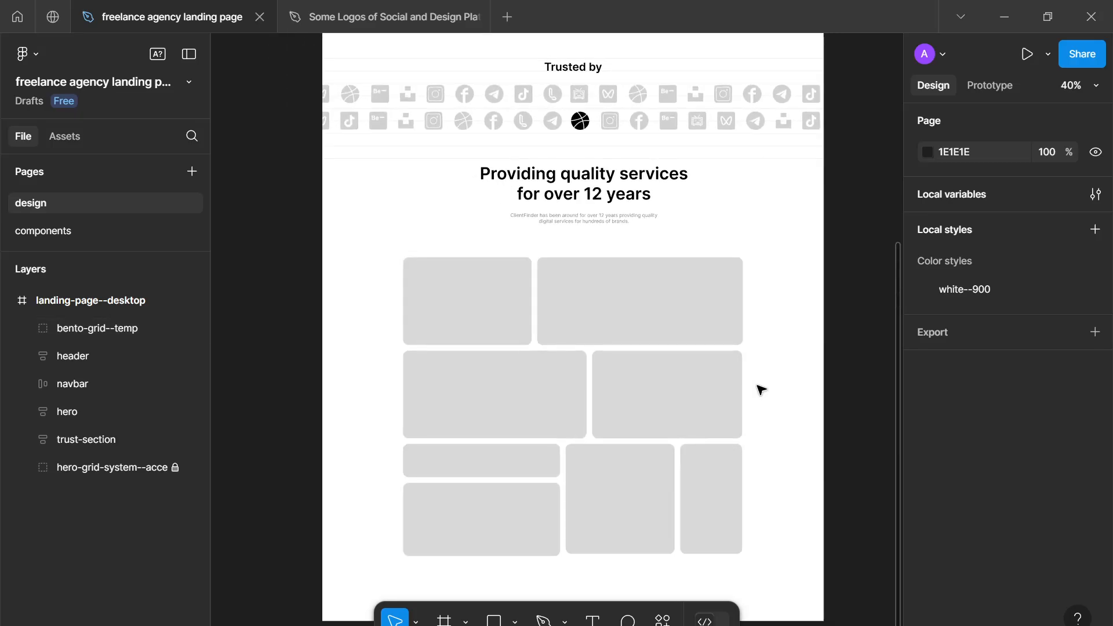
{"action": "left_click_drag", "start_coordinate": [760, 388], "coordinate": [734, 394]}
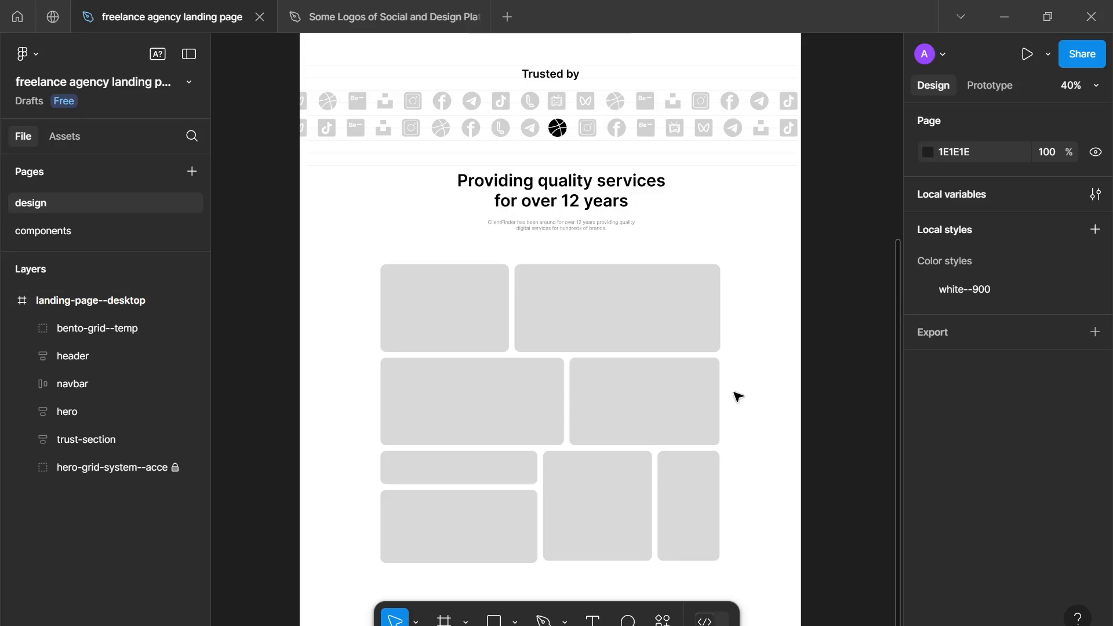
{"action": "scroll", "coordinate": [736, 395], "scroll_direction": "down", "scroll_amount": 3}
{"action": "left_click_drag", "start_coordinate": [737, 396], "coordinate": [634, 472]}
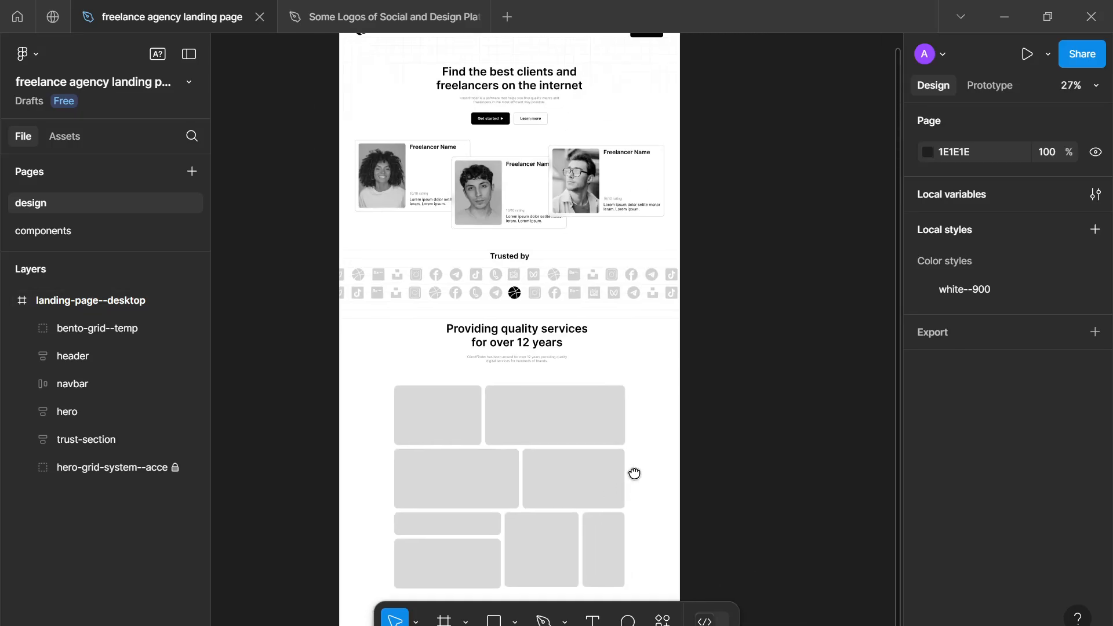